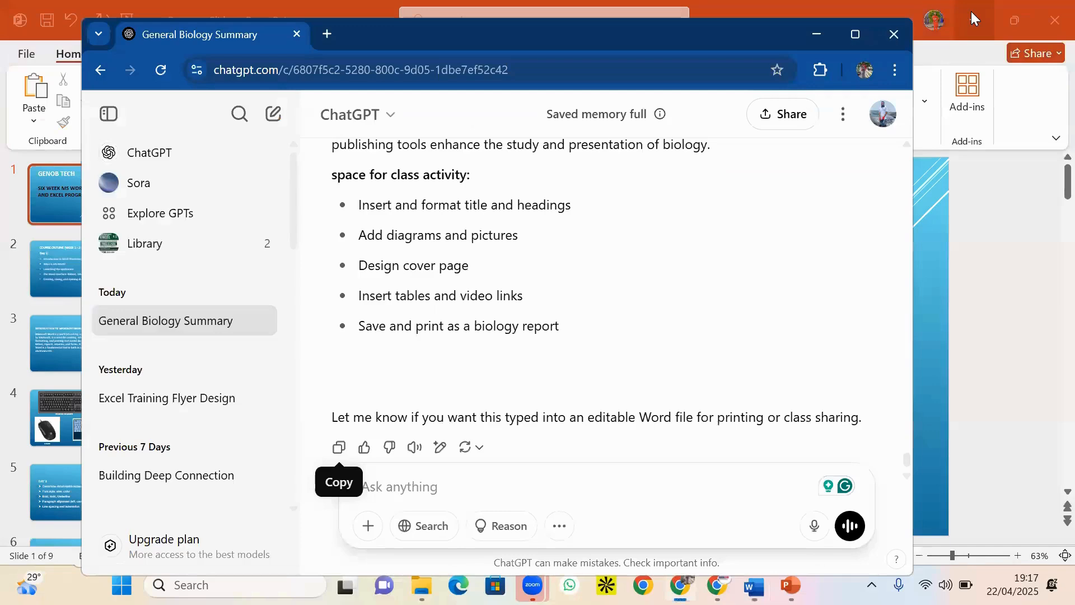
Switch to the Program Slide presentation and review its Day 2 and Day 5 slides
left_click(817, 34)
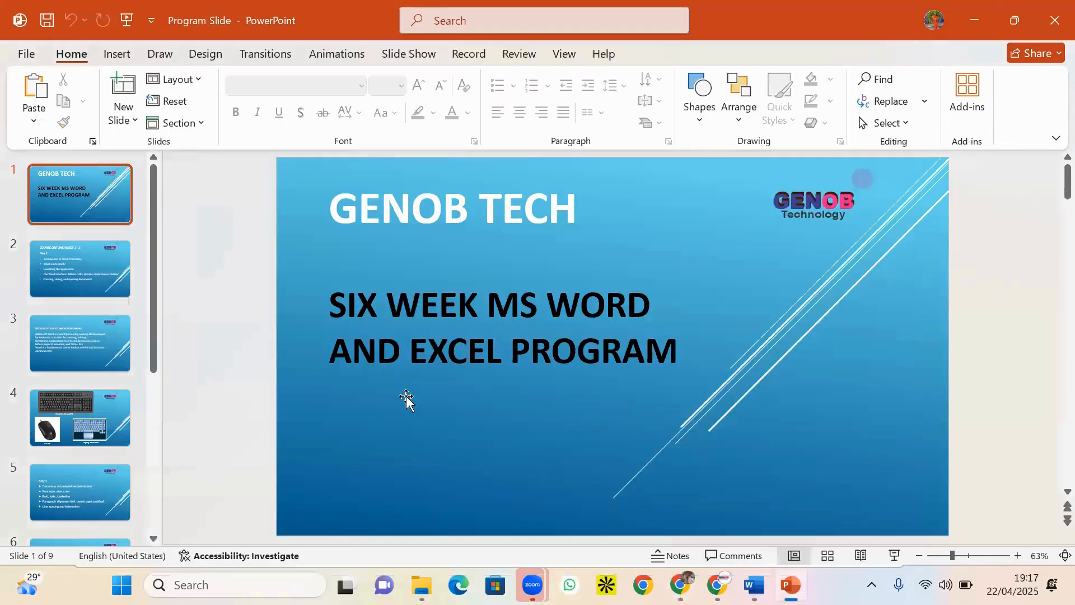
left_click(85, 494)
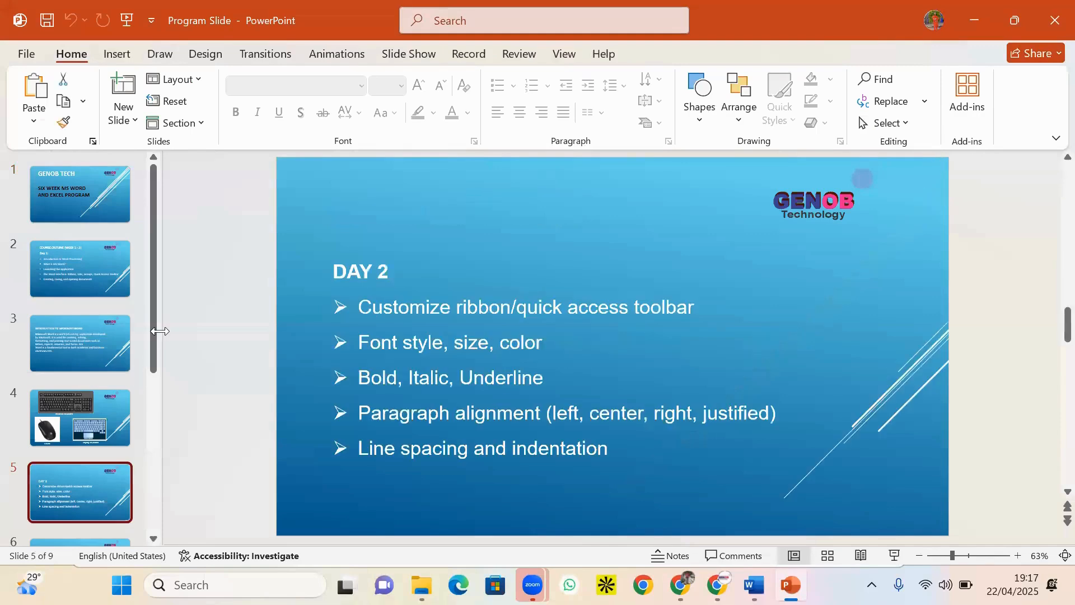
left_click_drag(149, 335, 144, 493)
left_click(44, 416)
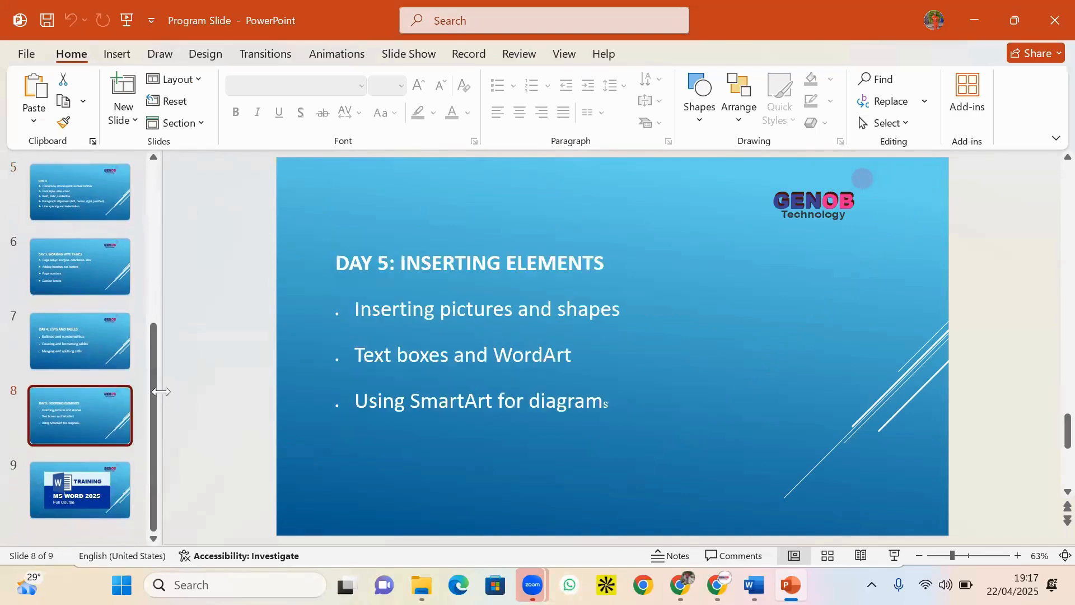
scroll(145, 386, "up", 2)
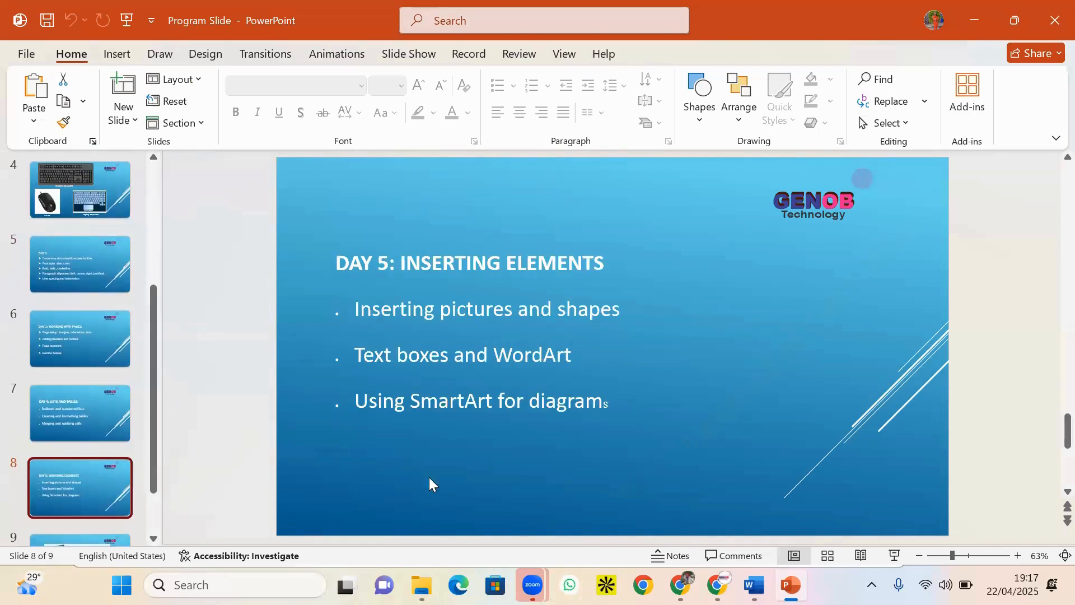
Minimize the presentation, folder and browser windows and switch to the General Biology mini project document in Word
left_click(977, 19)
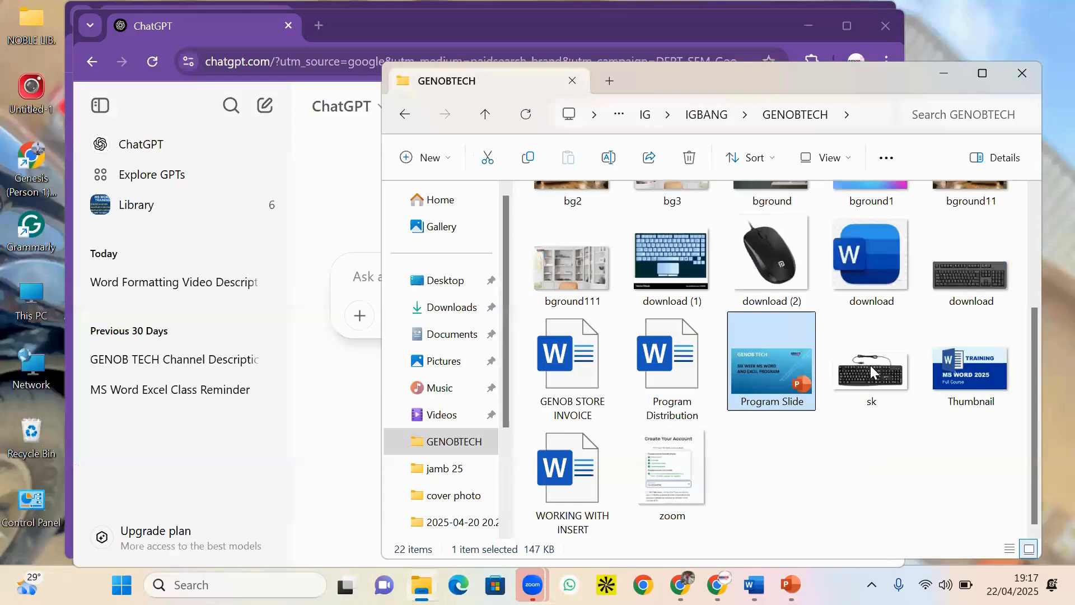
left_click(954, 75)
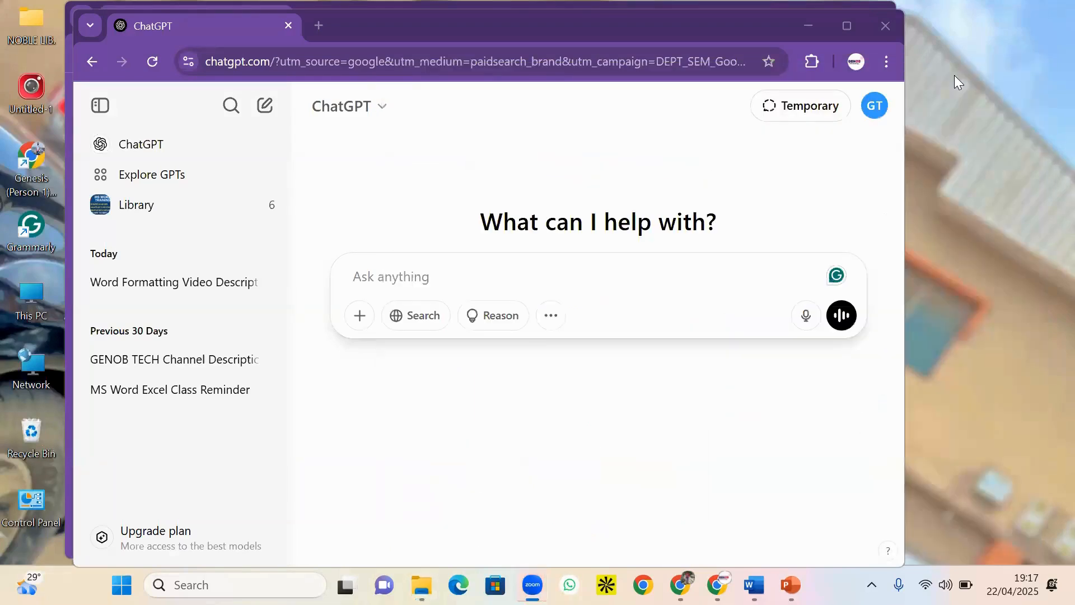
left_click(804, 24)
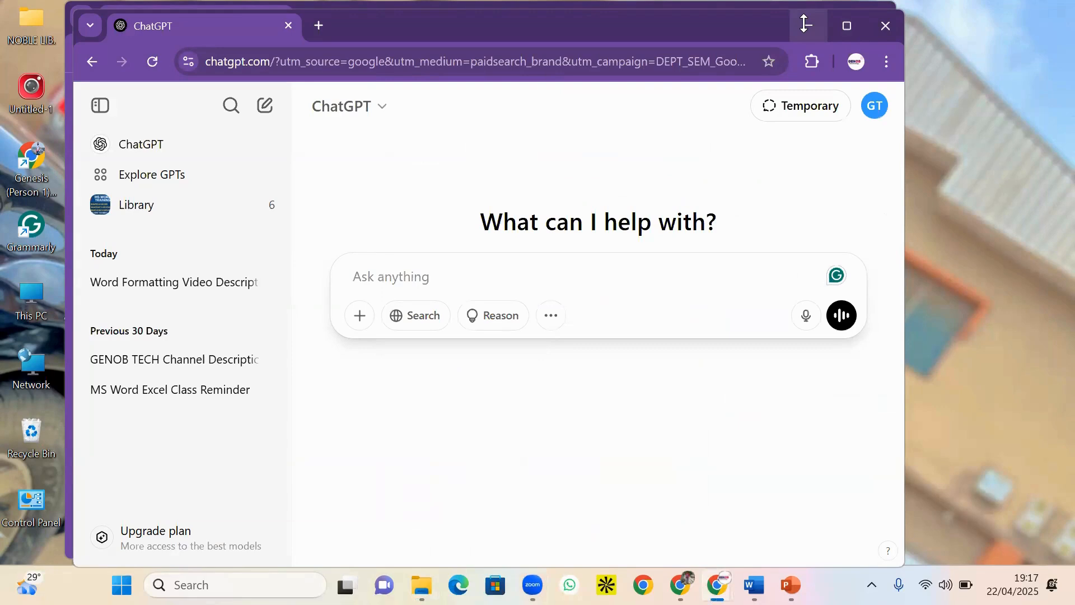
left_click(805, 24)
left_click(804, 24)
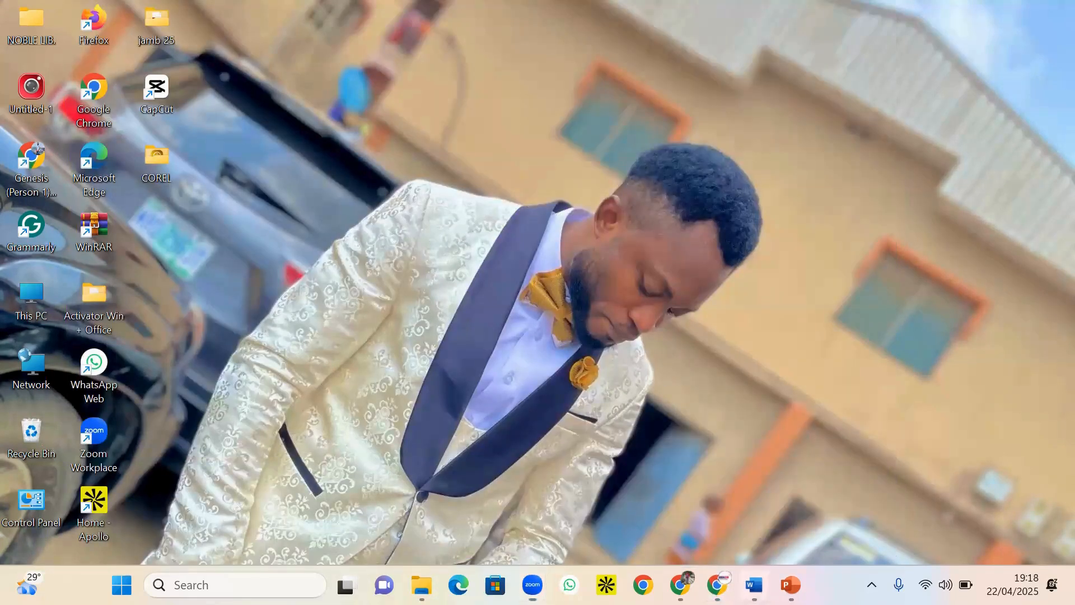
left_click(755, 585)
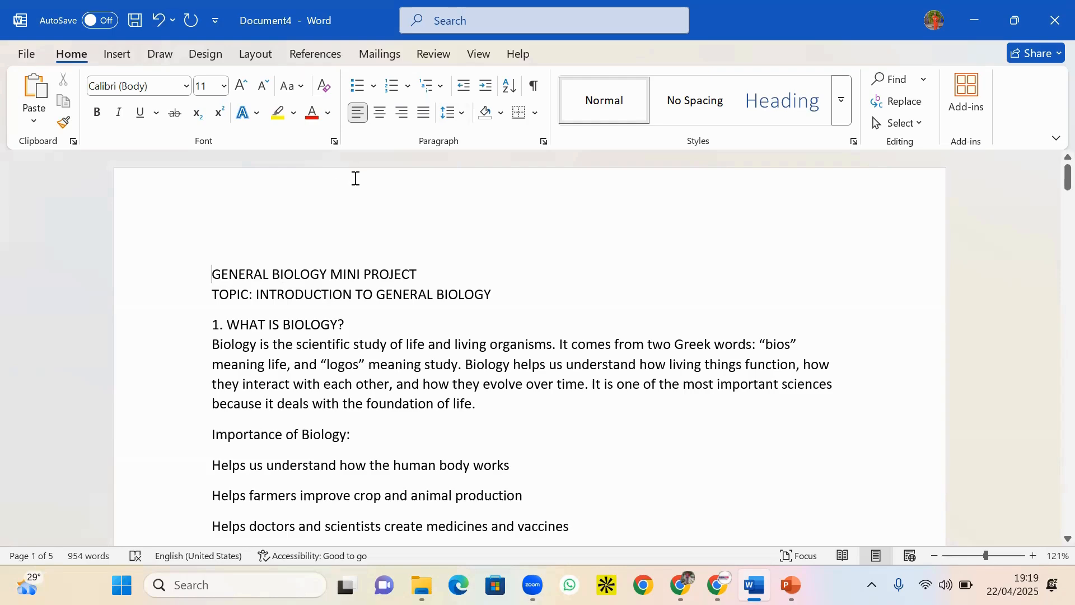
Show the ruler in the document window and return to the Home commands
left_click(479, 54)
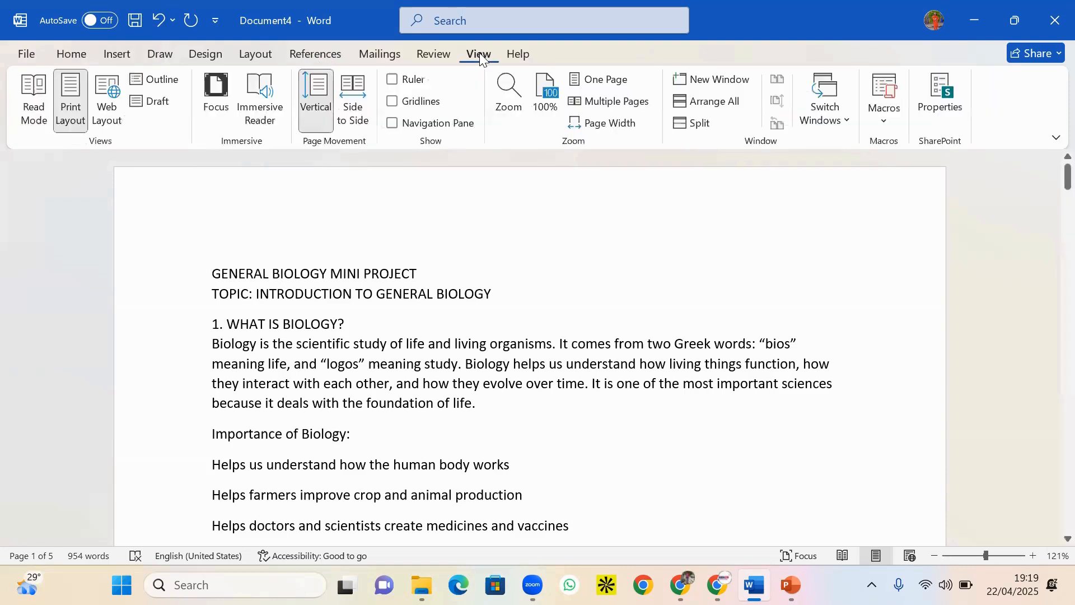
left_click(394, 80)
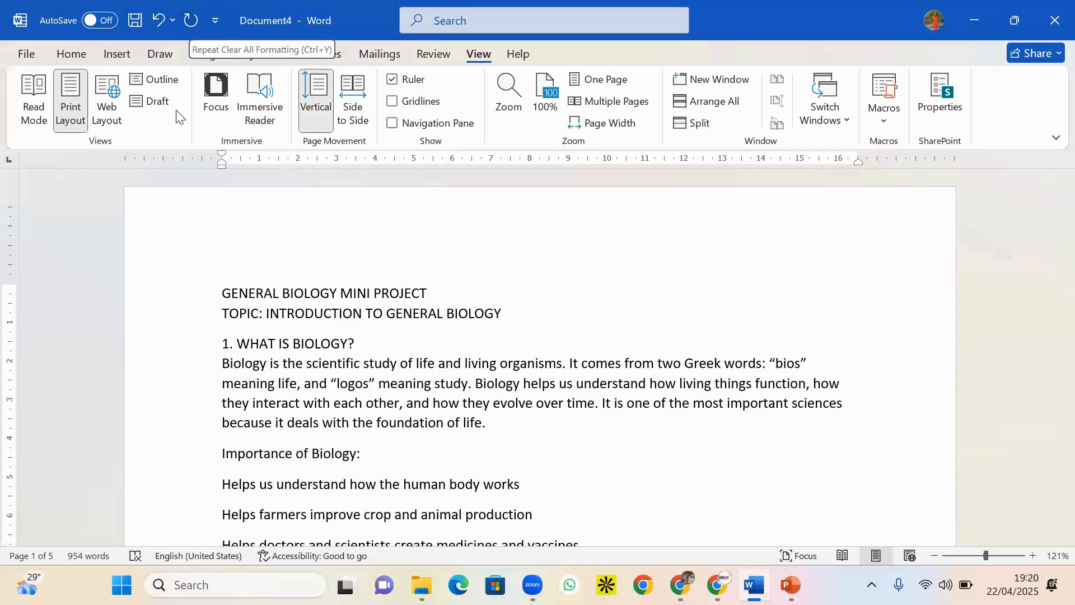
left_click(66, 56)
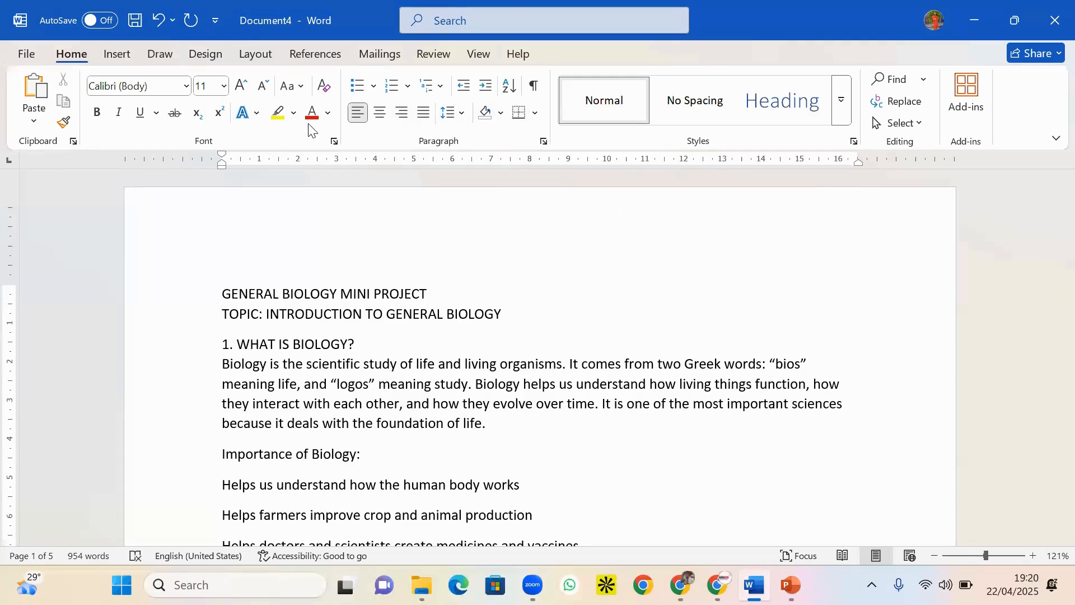
Hide the Quick Access Toolbar and keep the document window maximized
right_click(183, 30)
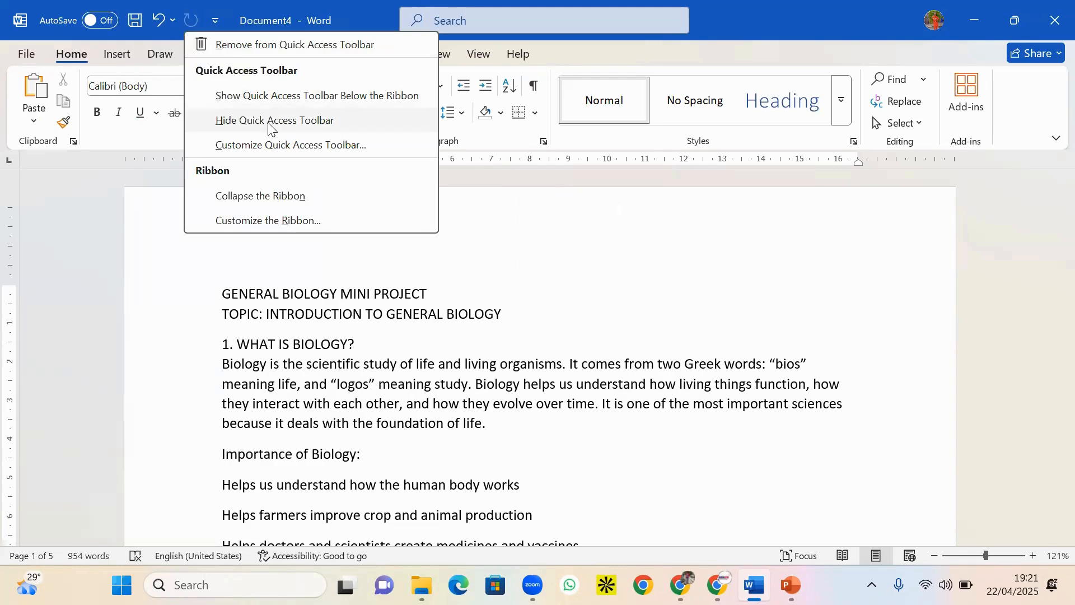
left_click(298, 130)
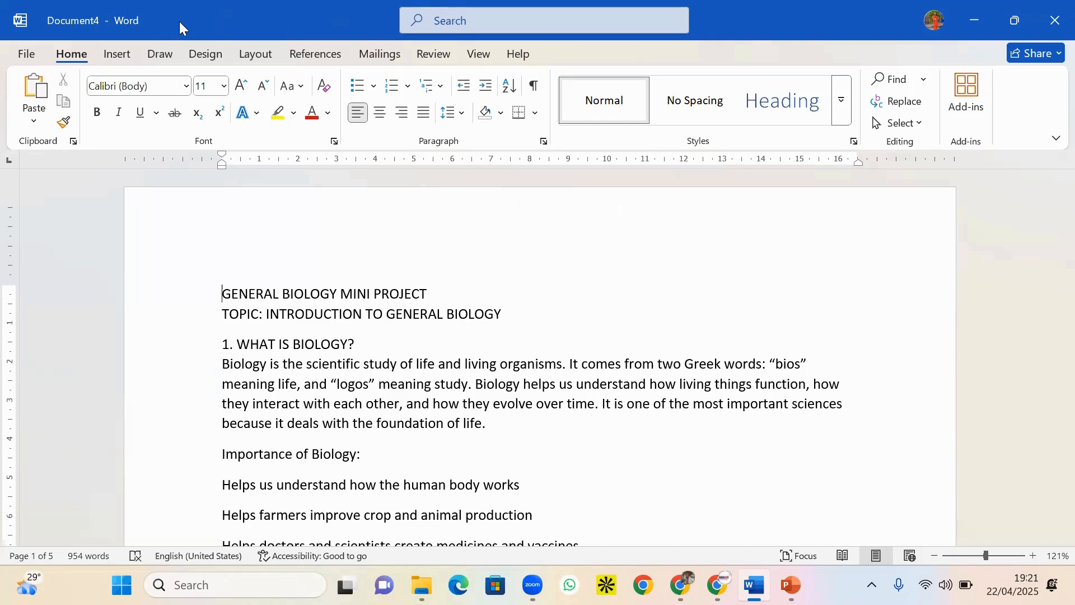
right_click(149, 28)
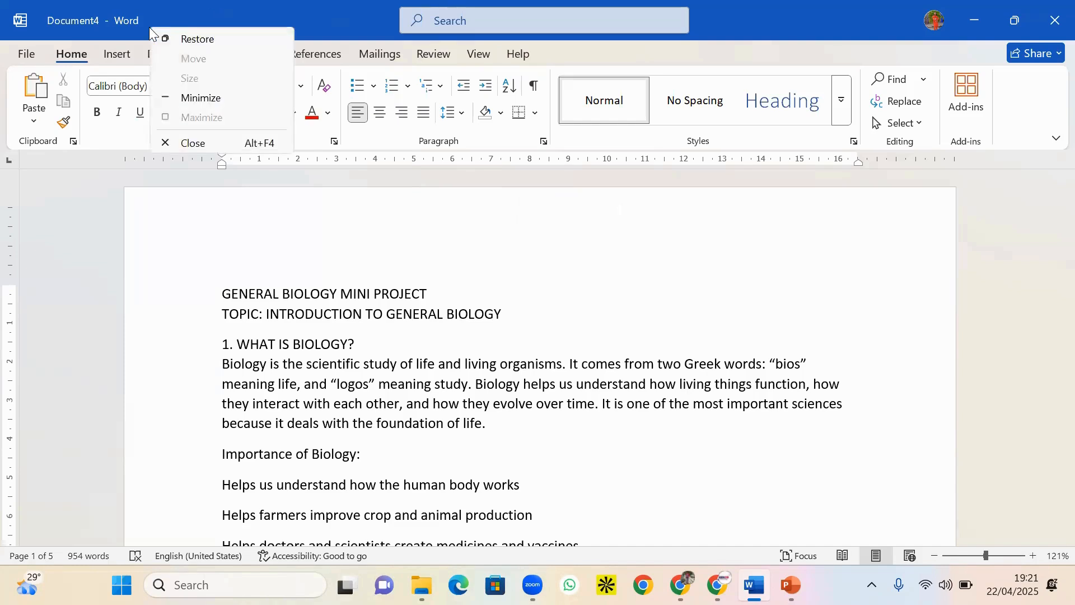
left_click(189, 39)
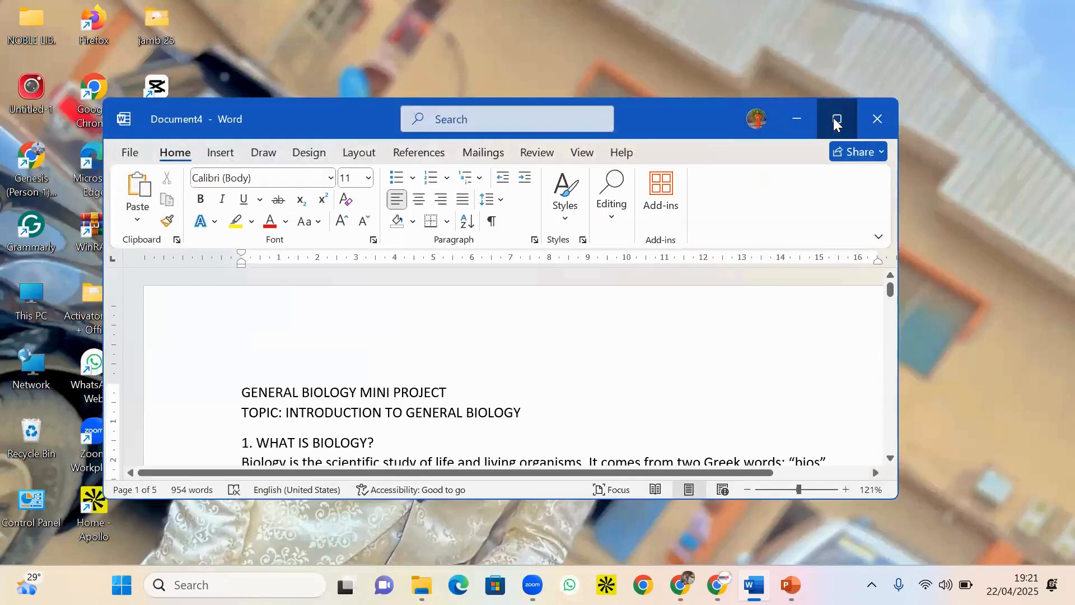
left_click(837, 120)
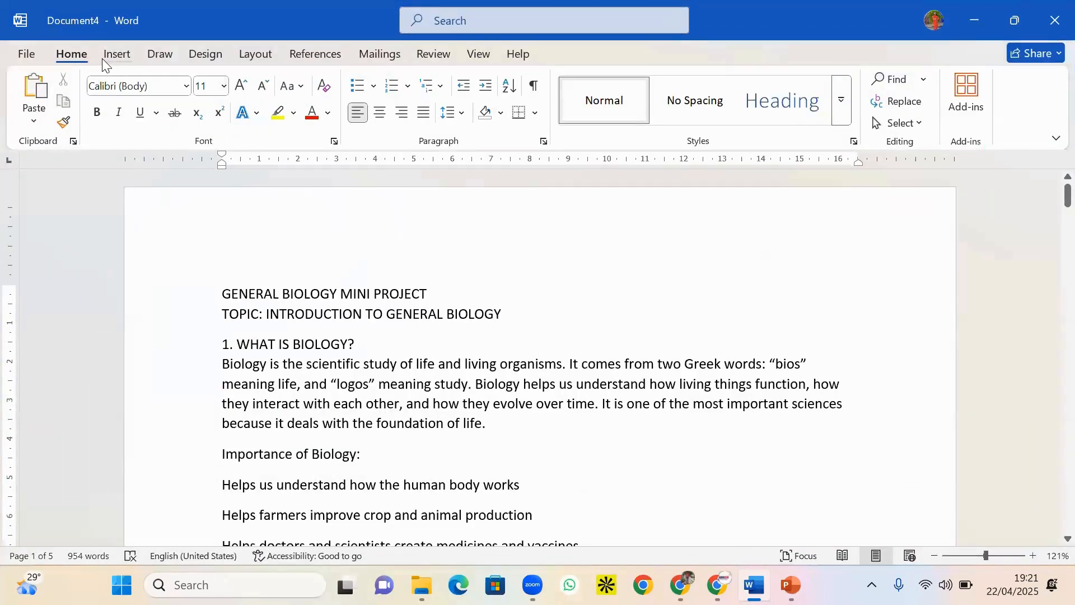
Show the Quick Access Toolbar again above the ribbon
right_click(137, 54)
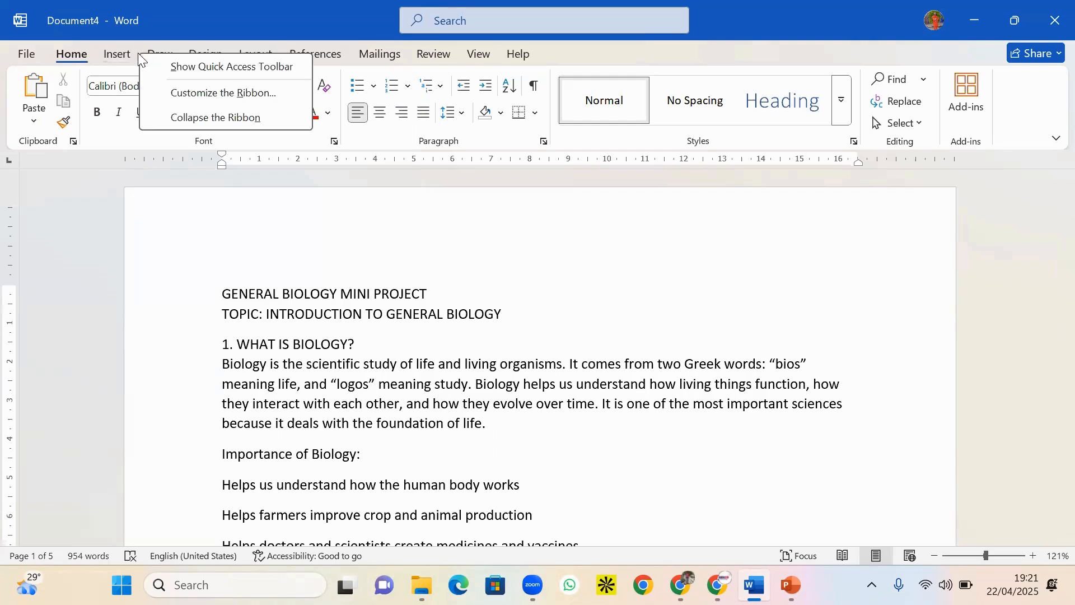
left_click(213, 71)
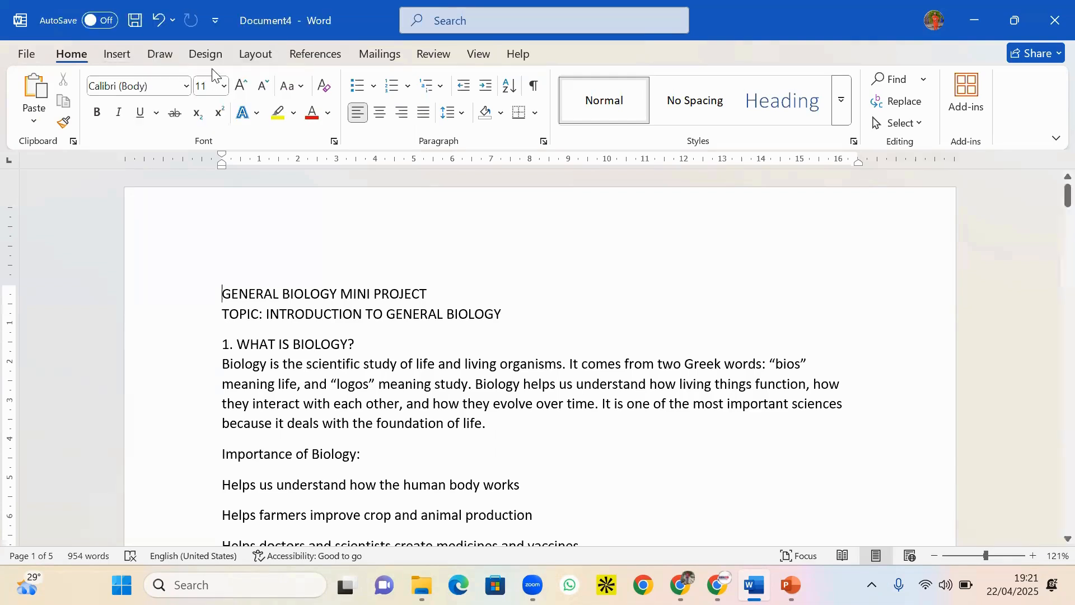
right_click(184, 35)
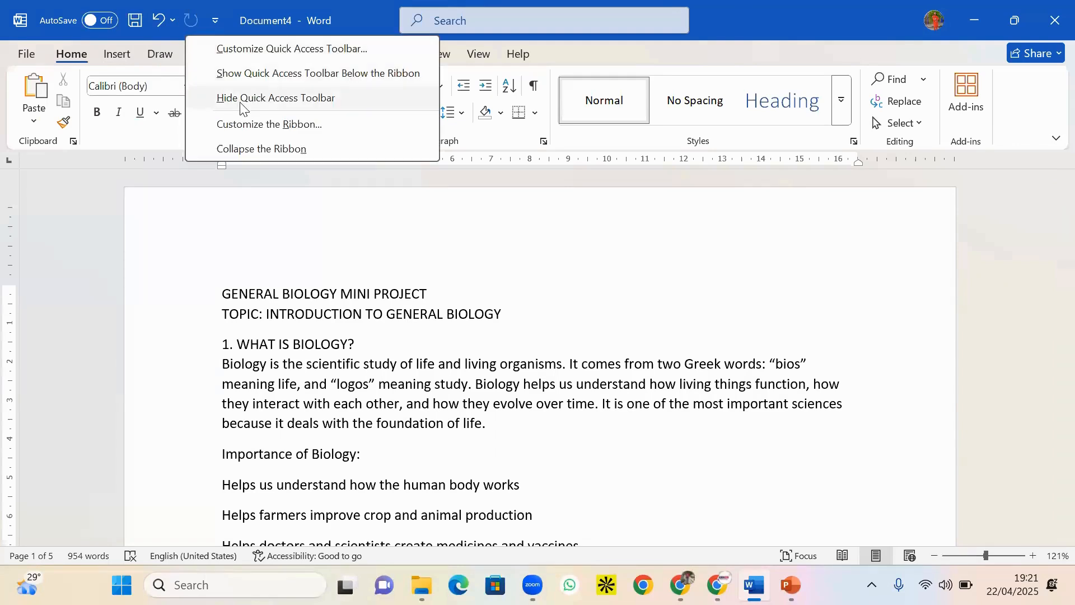
key("Escape")
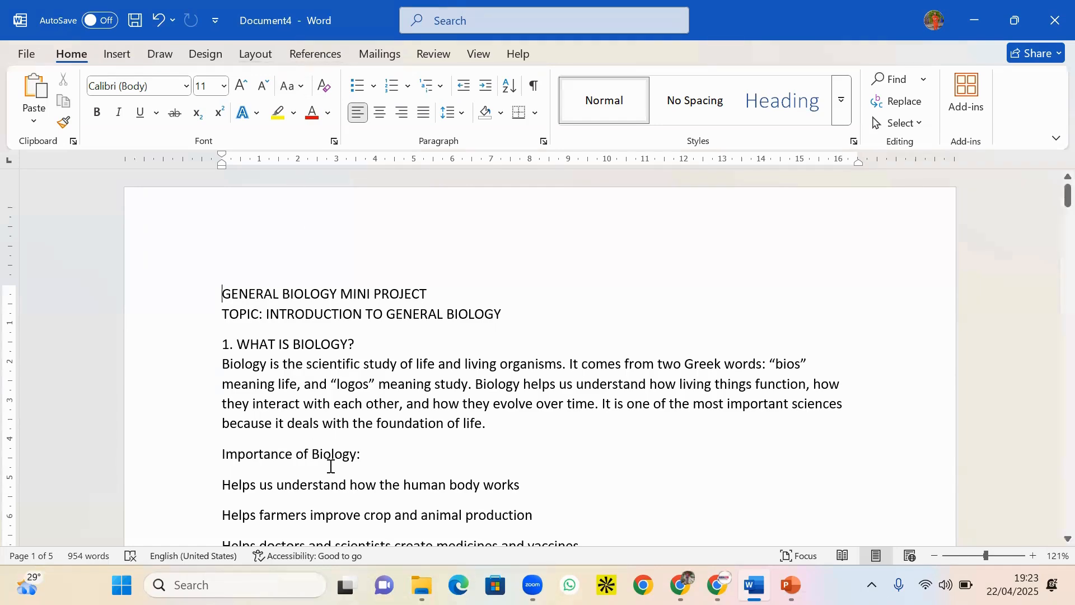
left_click(435, 471)
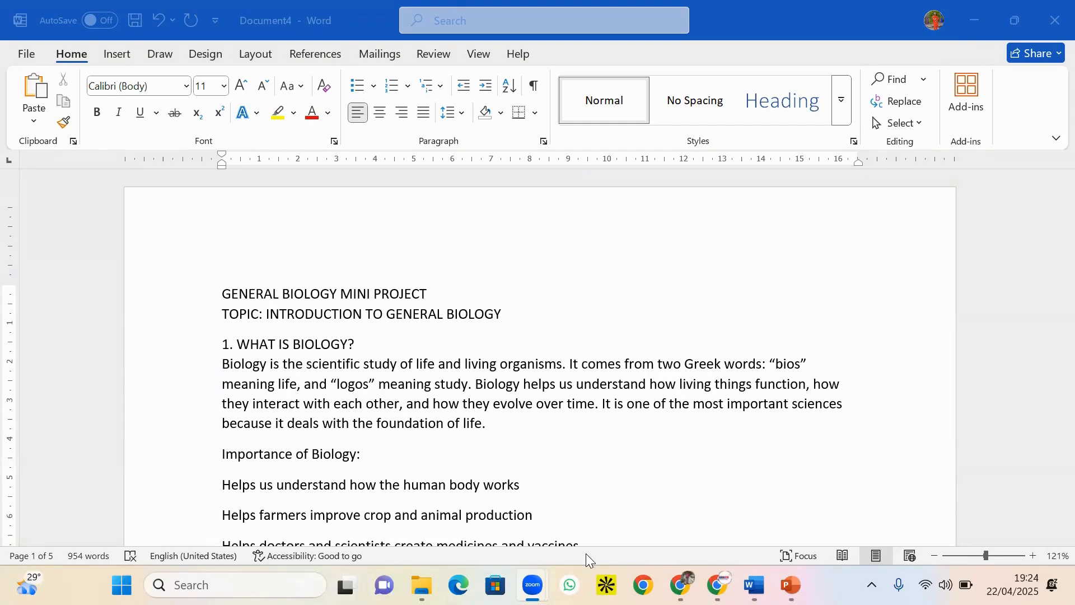
left_click(552, 254)
key("super+Down")
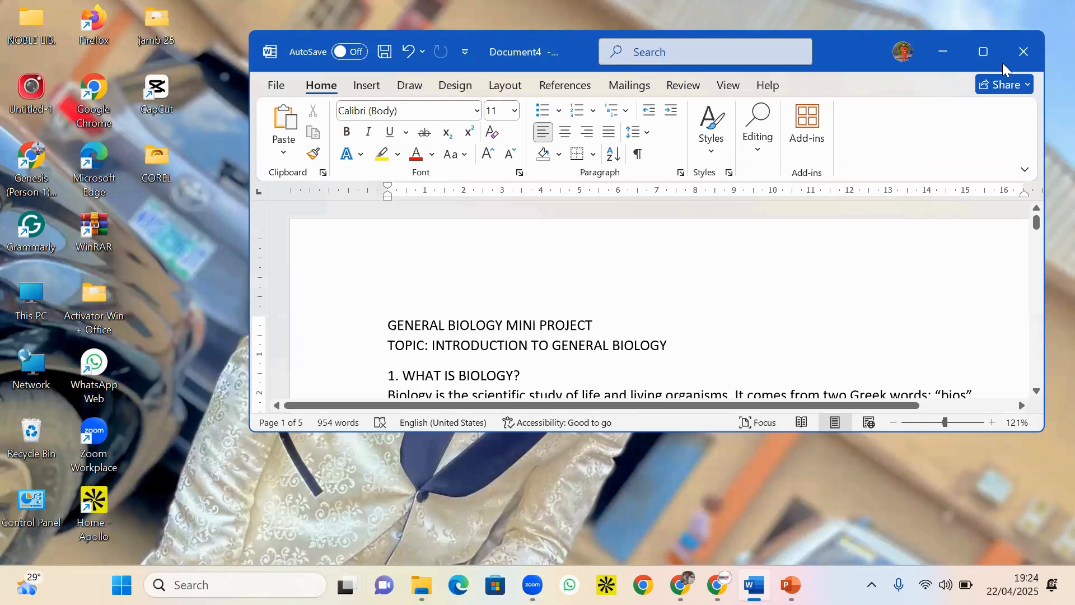
left_click(983, 51)
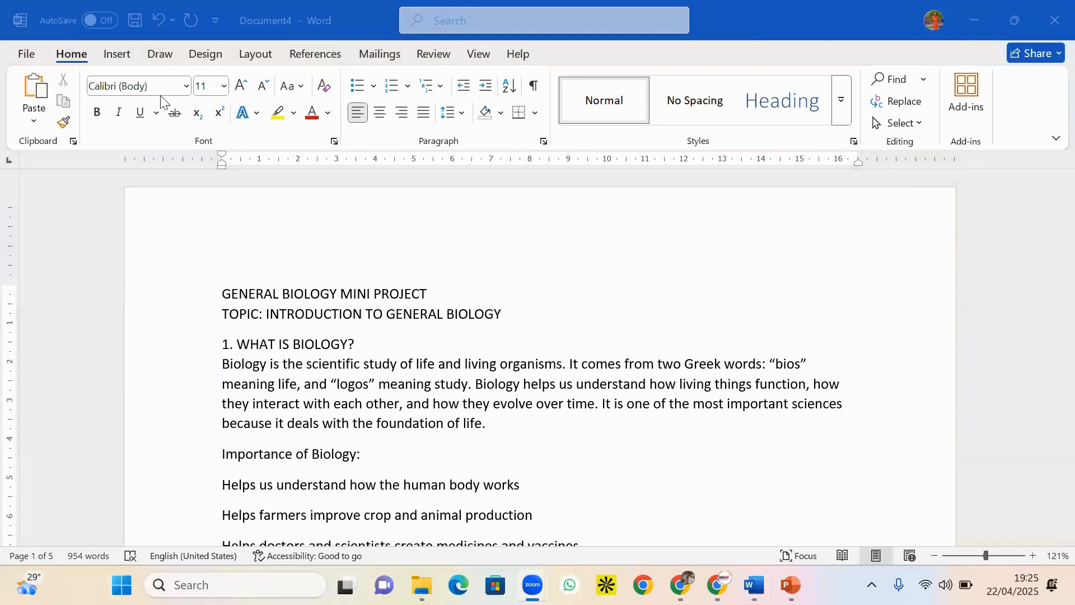
left_click(363, 372)
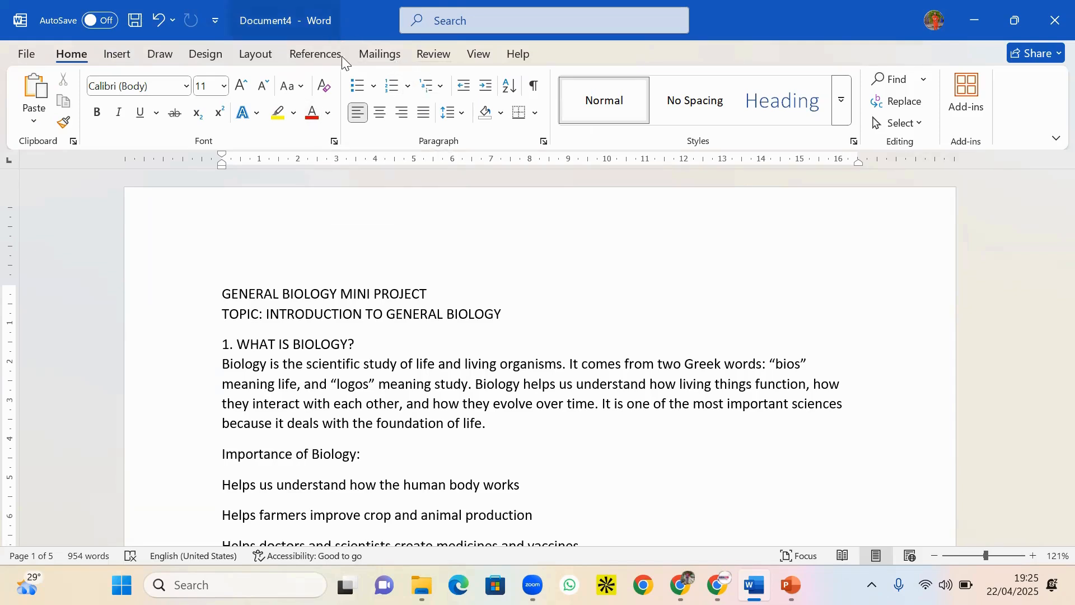
Open the Quick Access Toolbar customization and add the Borders command from the Home Tab commands
right_click(149, 32)
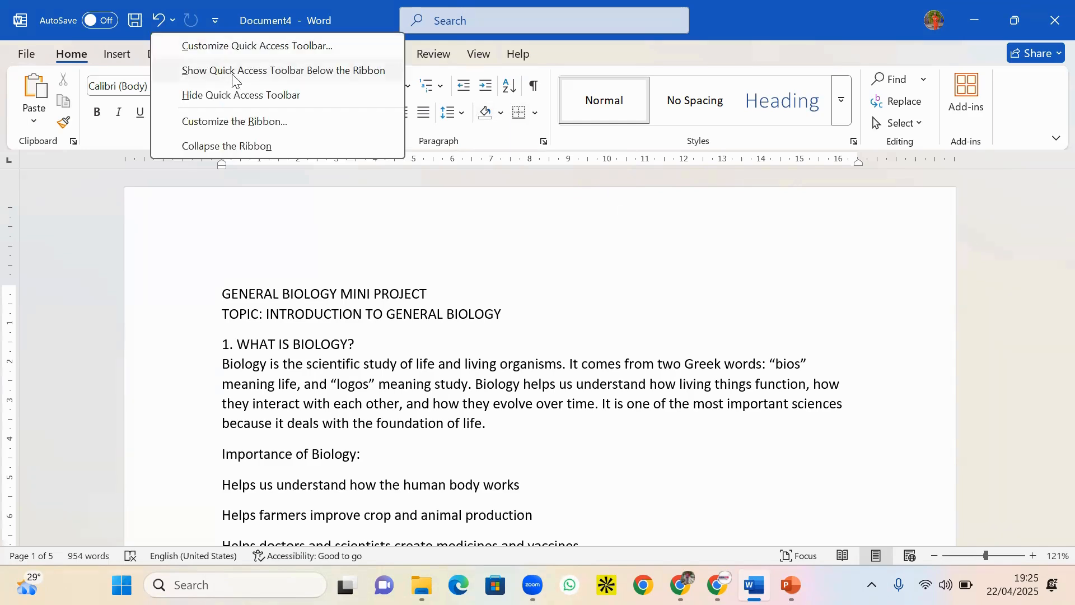
left_click(278, 47)
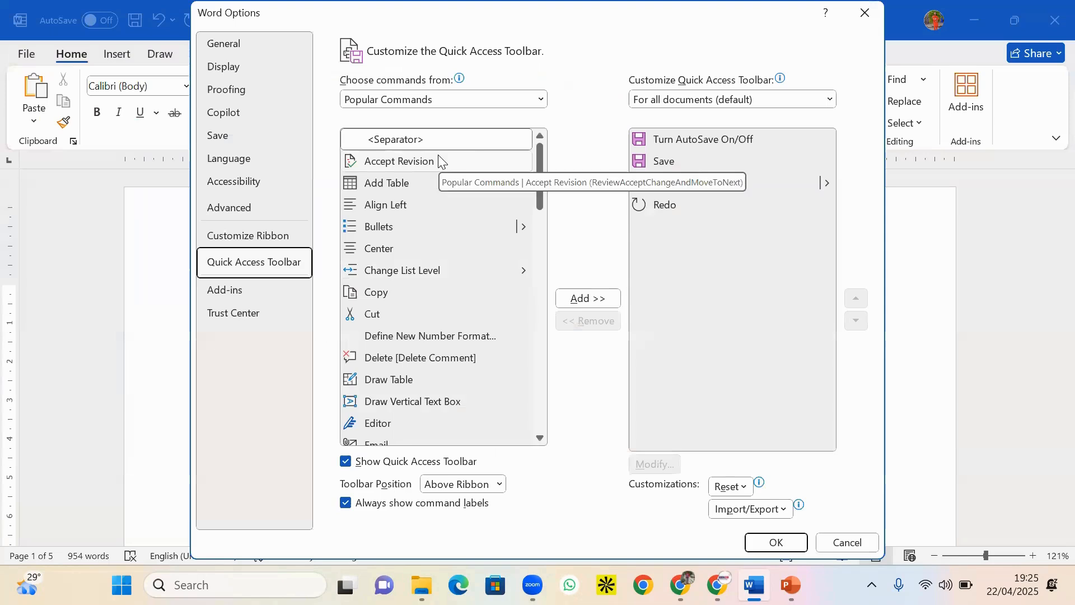
left_click(442, 106)
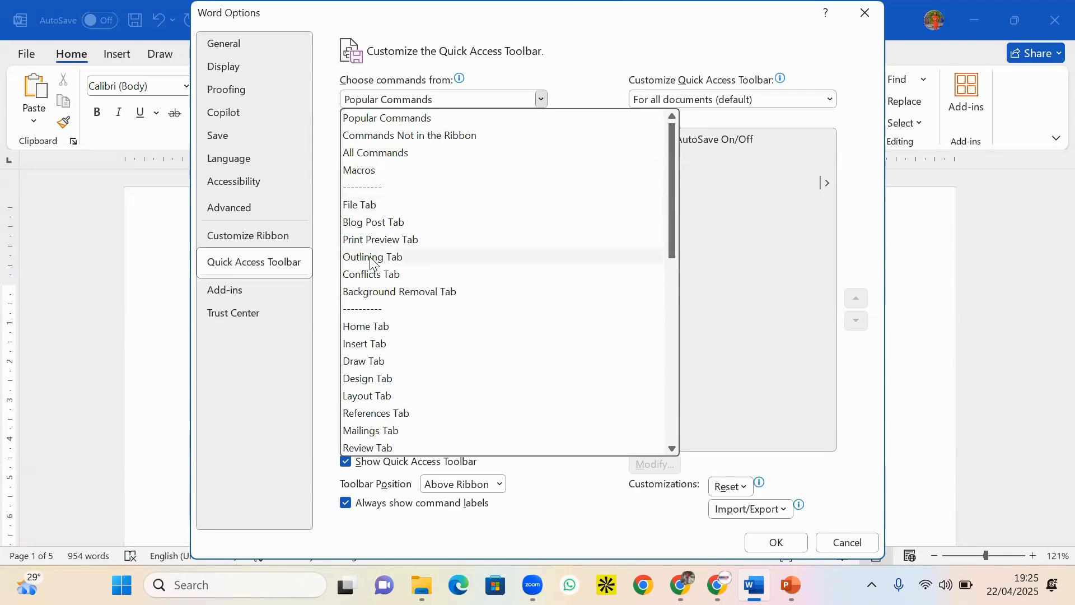
left_click(372, 326)
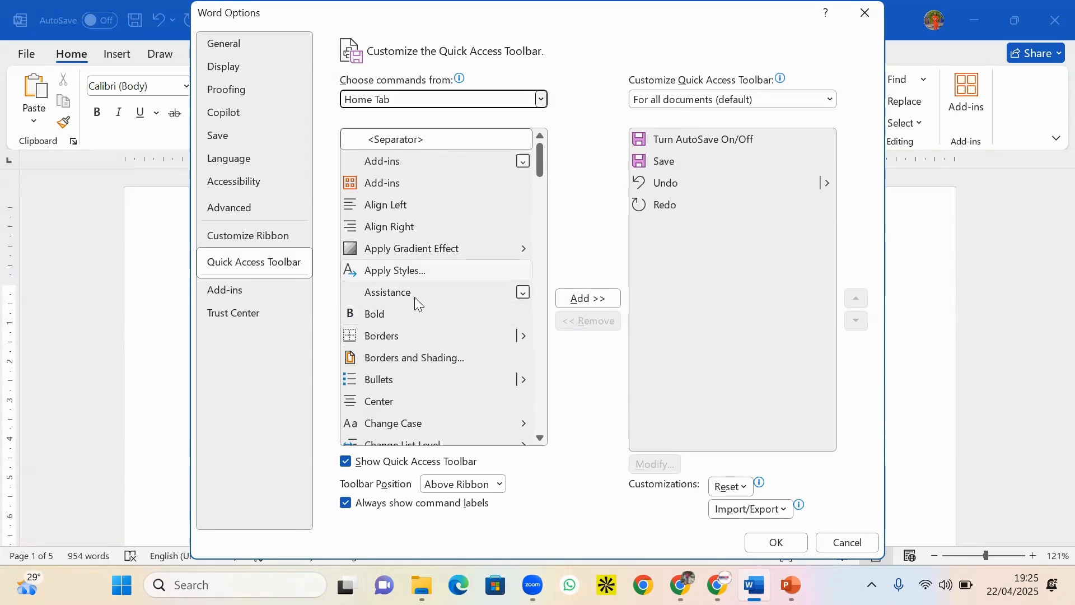
left_click(525, 339)
left_click(597, 300)
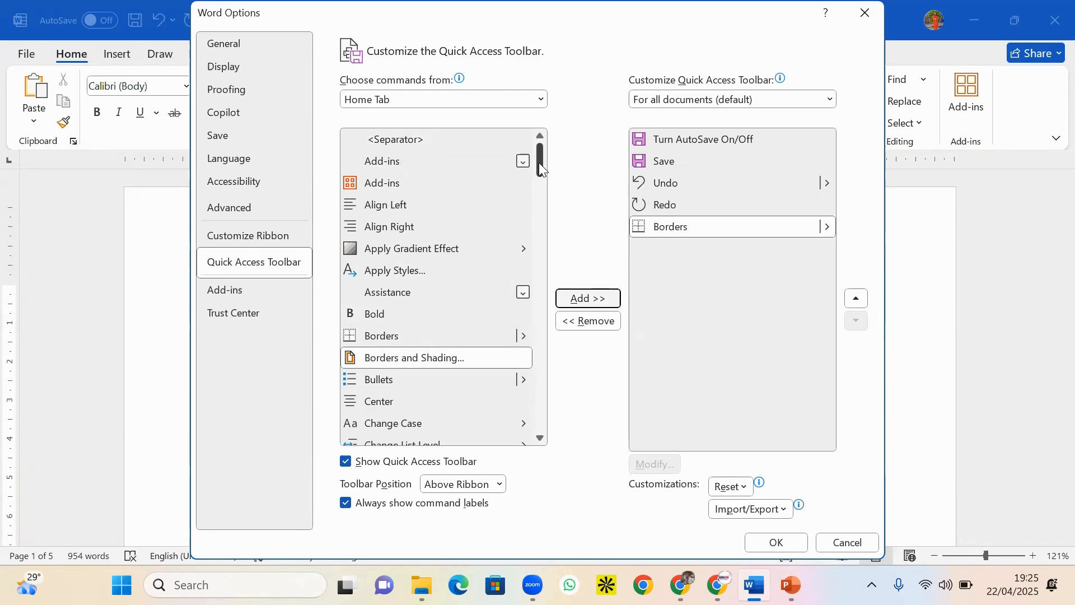
Add the Font Color command to the Quick Access Toolbar list
left_click_drag(539, 163, 540, 243)
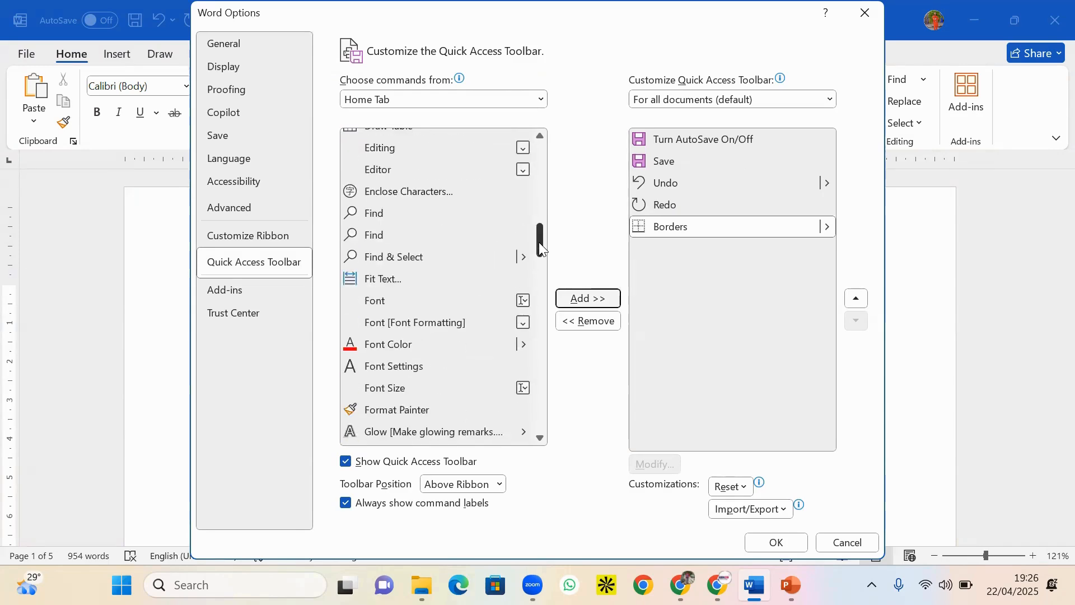
left_click(520, 344)
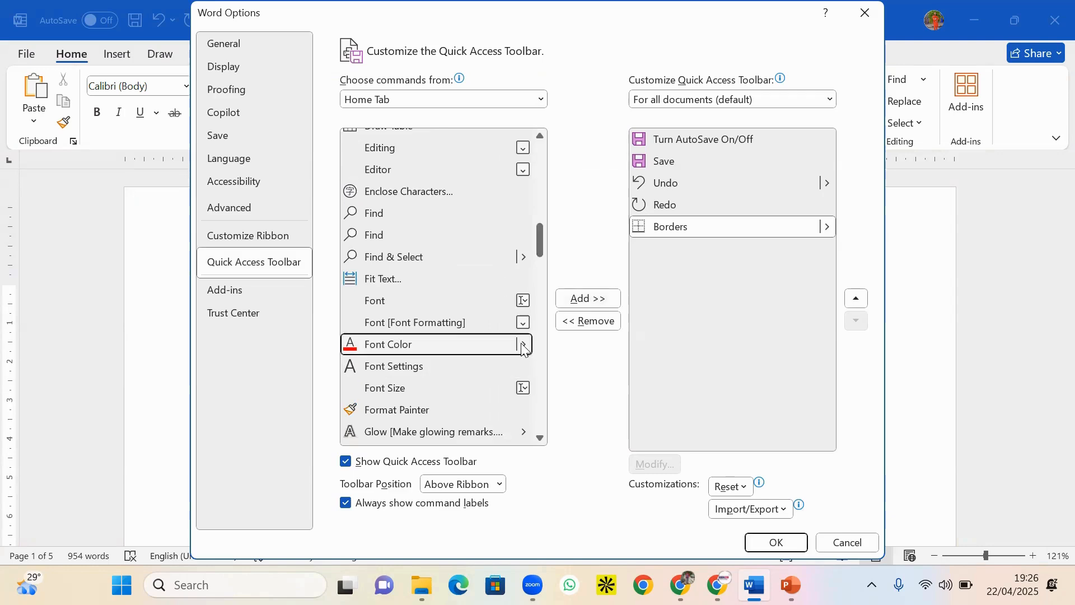
left_click(614, 300)
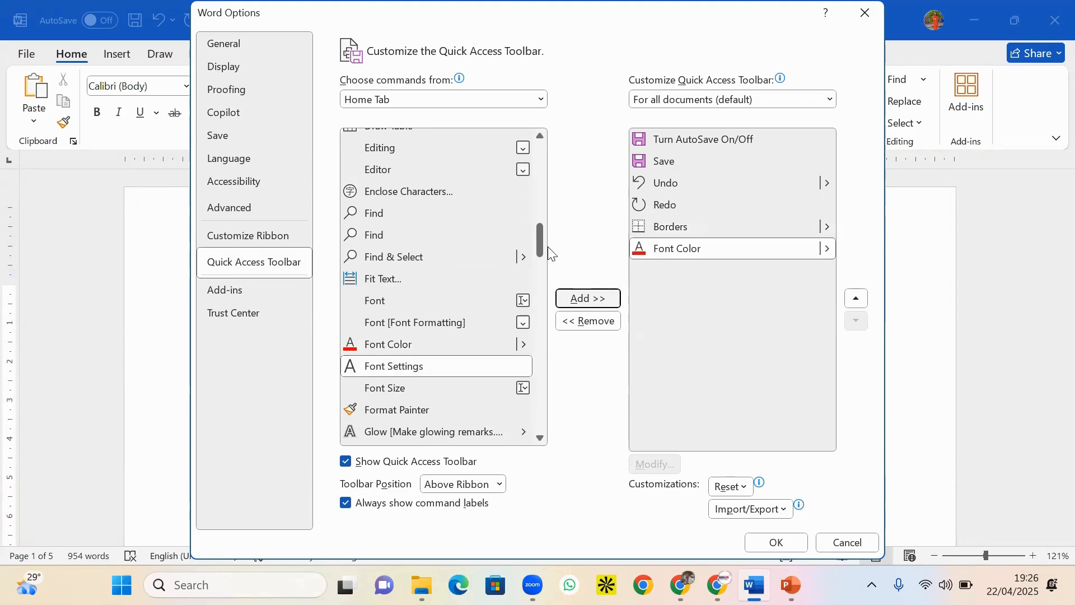
Add the Shading command to the Quick Access Toolbar and apply the customization
left_click_drag(542, 245, 551, 369)
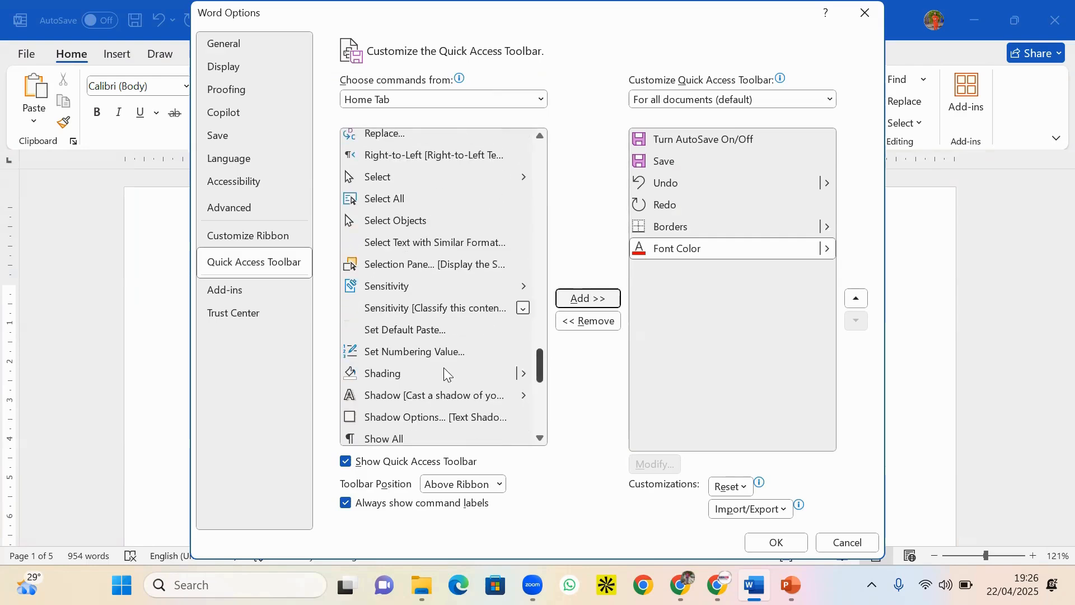
left_click(528, 379)
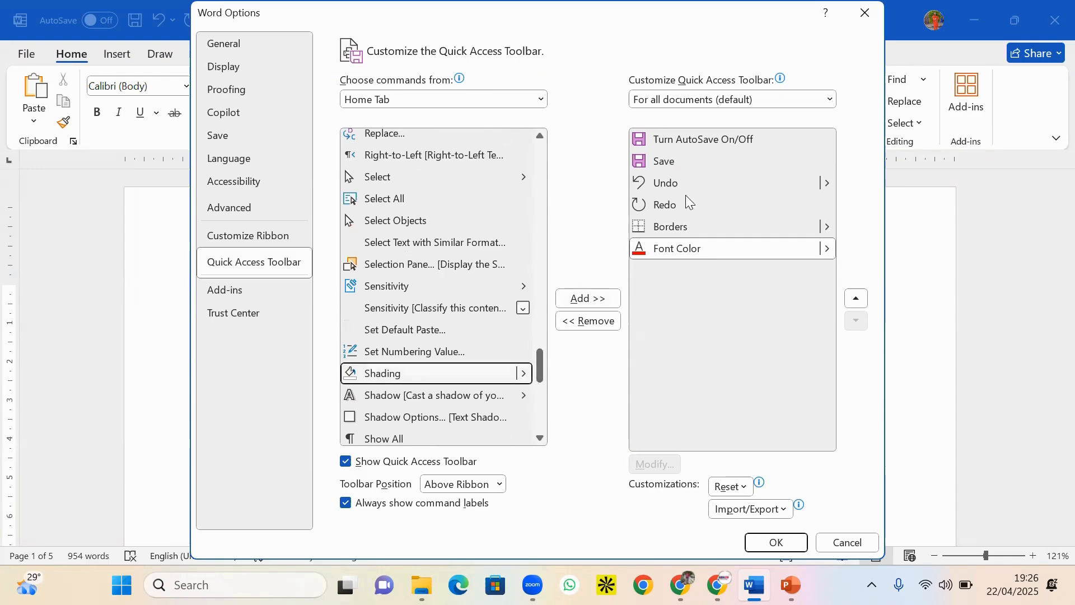
left_click(583, 300)
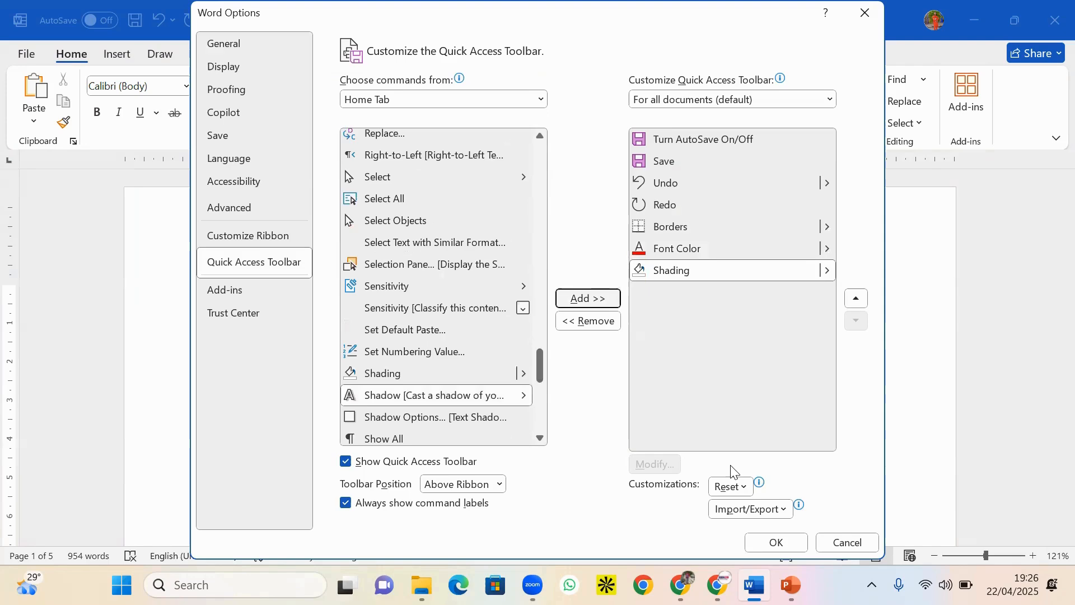
left_click(786, 543)
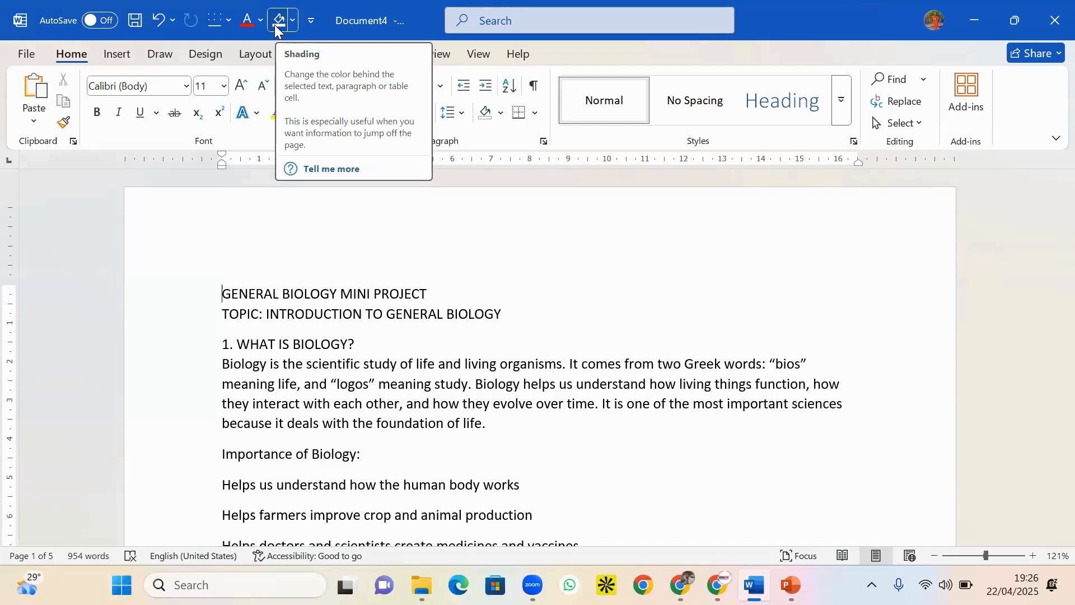
left_click(320, 267)
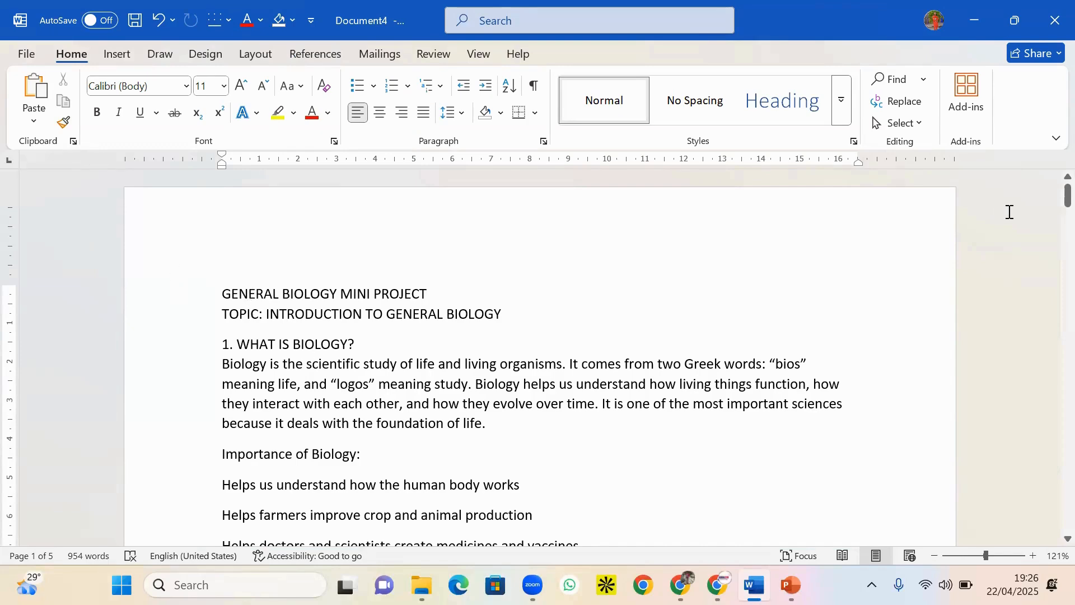
Make the title line "GENERAL BIOLOGY MINI PROJECT" bold
left_click_drag(1050, 209, 1051, 183)
left_click(313, 295)
left_click_drag(262, 291, 466, 308)
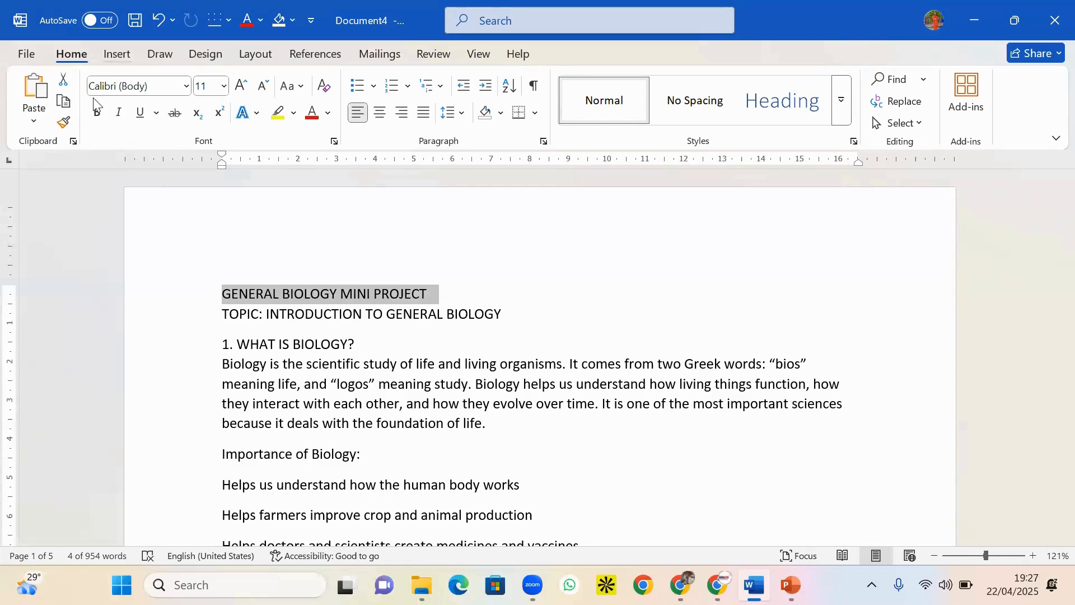
left_click(97, 112)
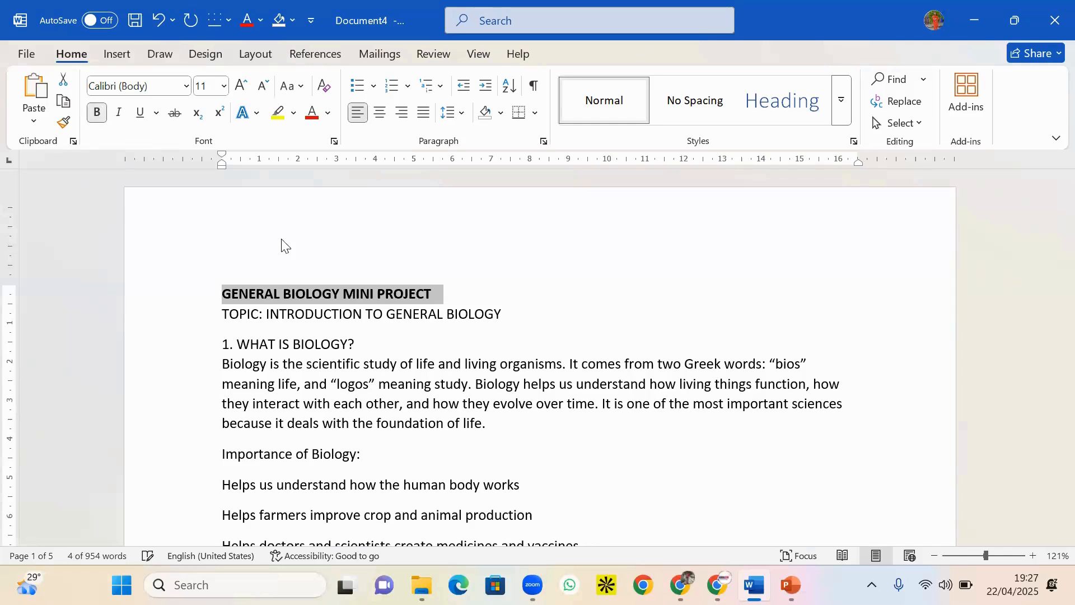
Set the font size of the whole document to 14
left_click(283, 315)
double_click(283, 315)
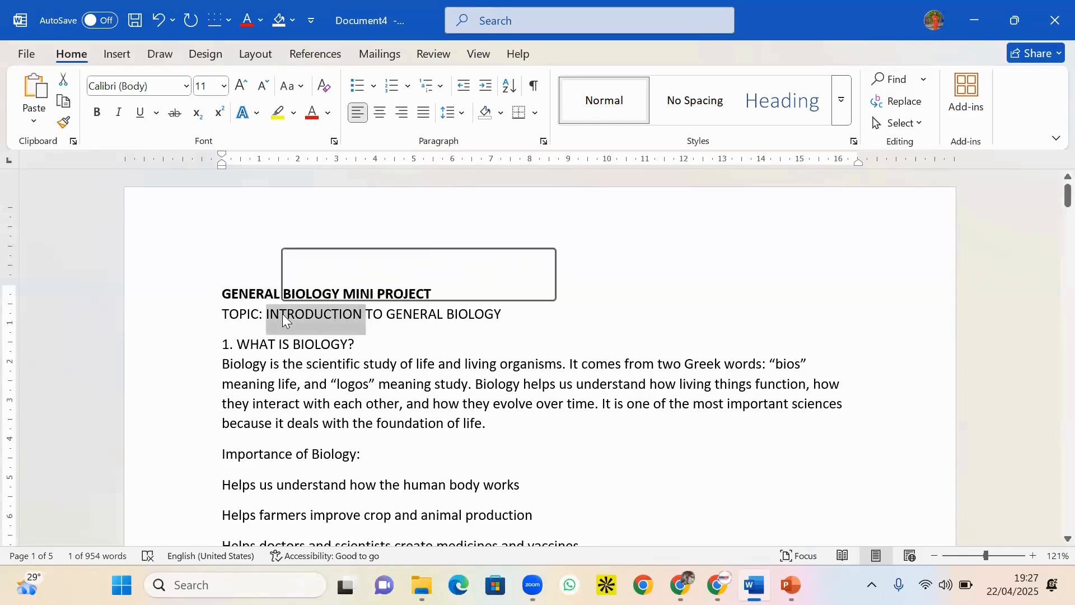
key("ctrl+a")
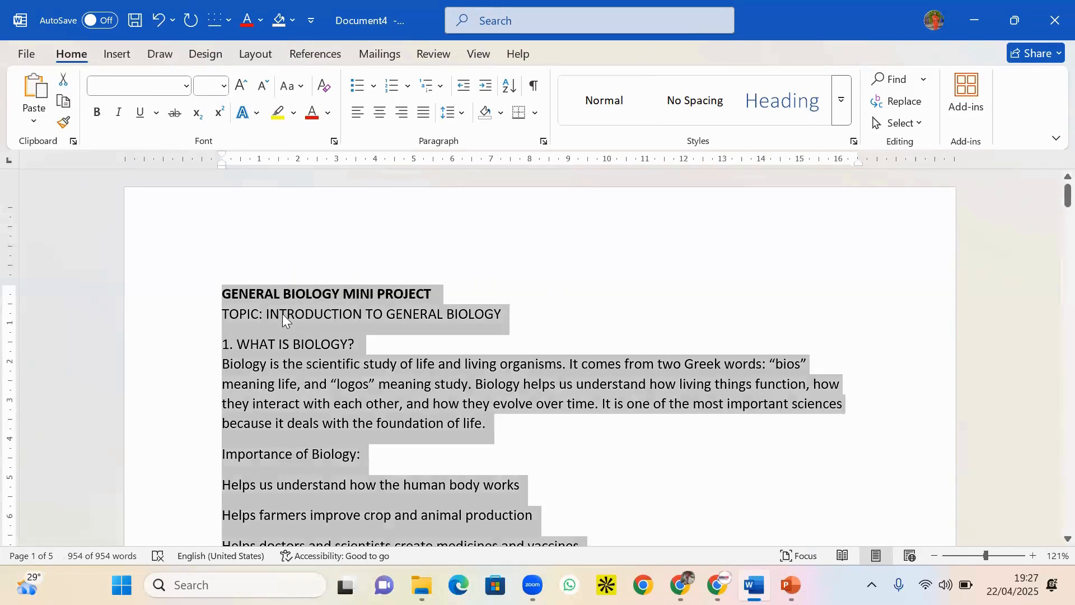
left_click_drag(313, 293, 313, 324)
key("ctrl+a")
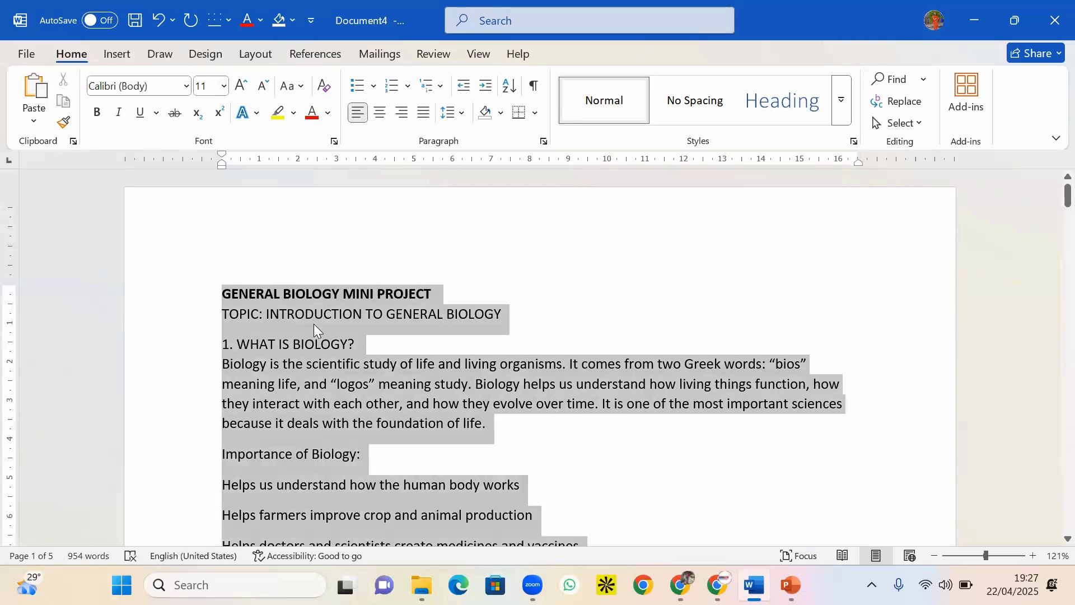
left_click(224, 87)
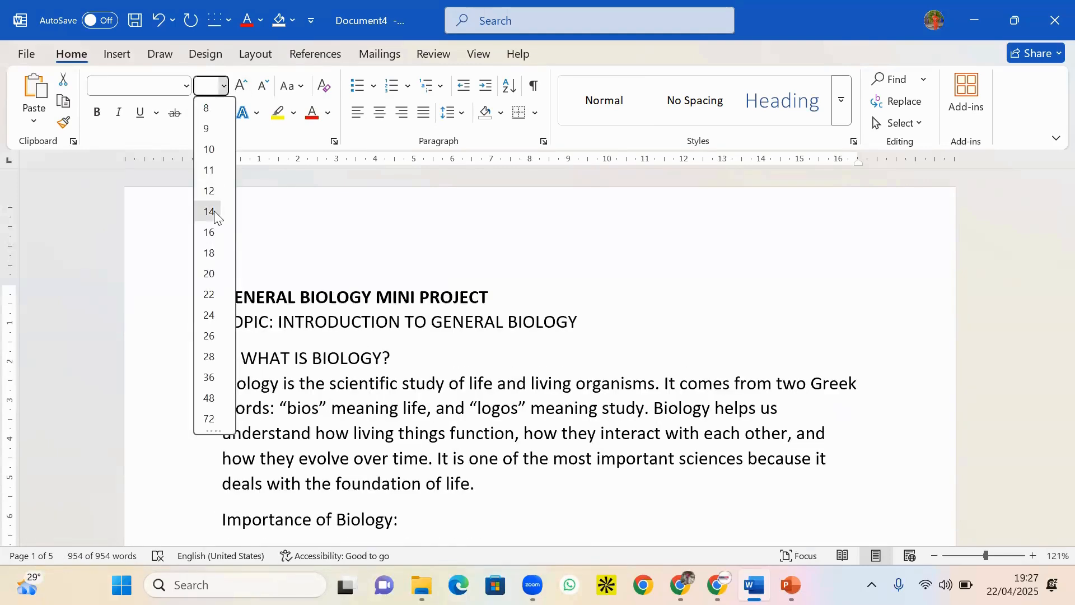
left_click(214, 211)
left_click(290, 362)
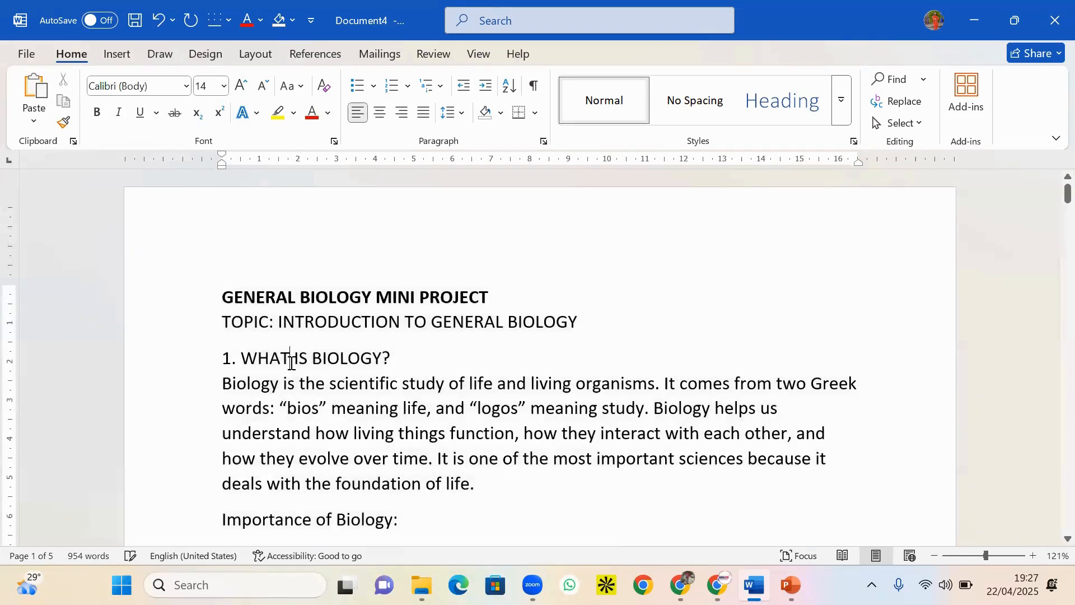
Set the line spacing of the whole document to 1.5
key("ctrl+a")
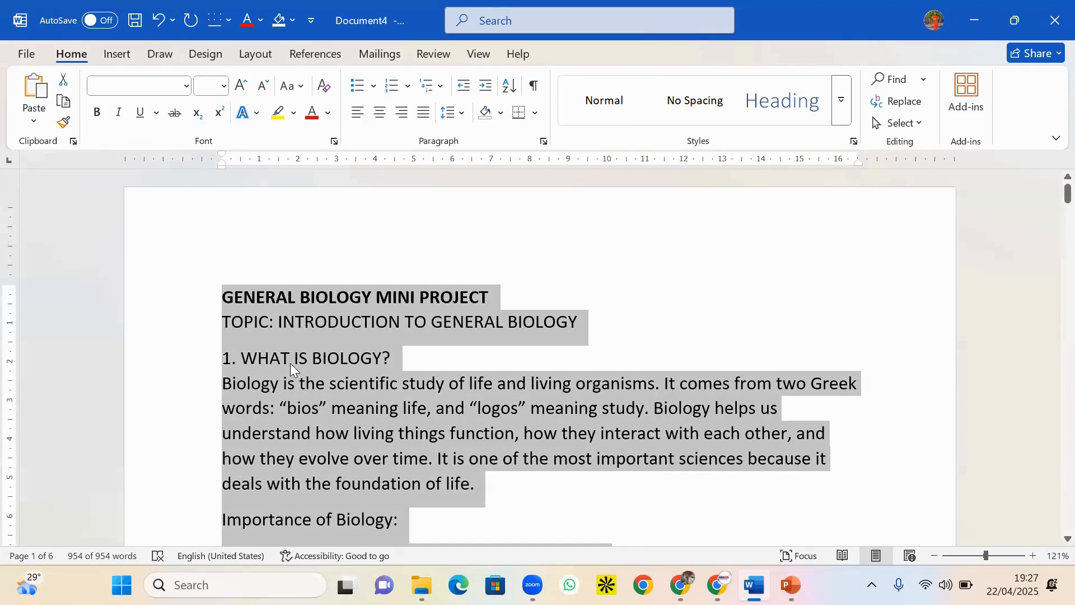
left_click(462, 114)
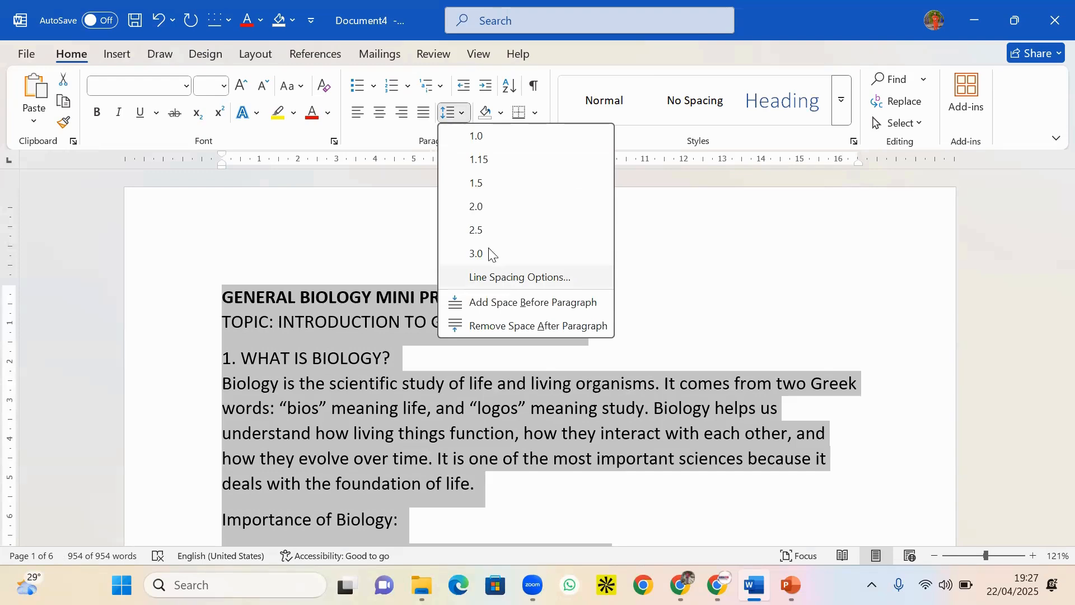
left_click(480, 187)
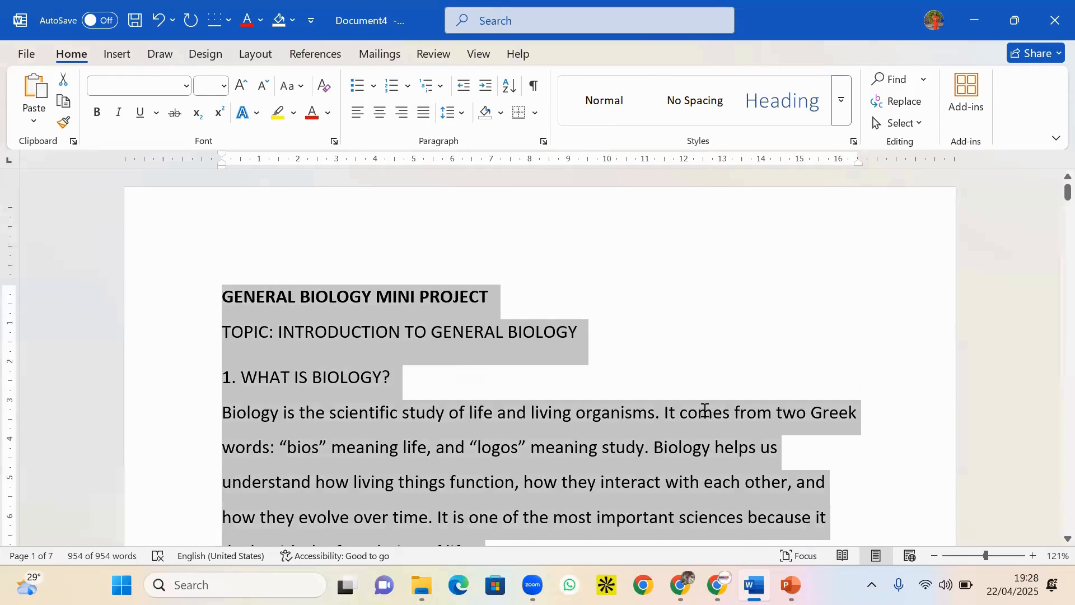
left_click(613, 460)
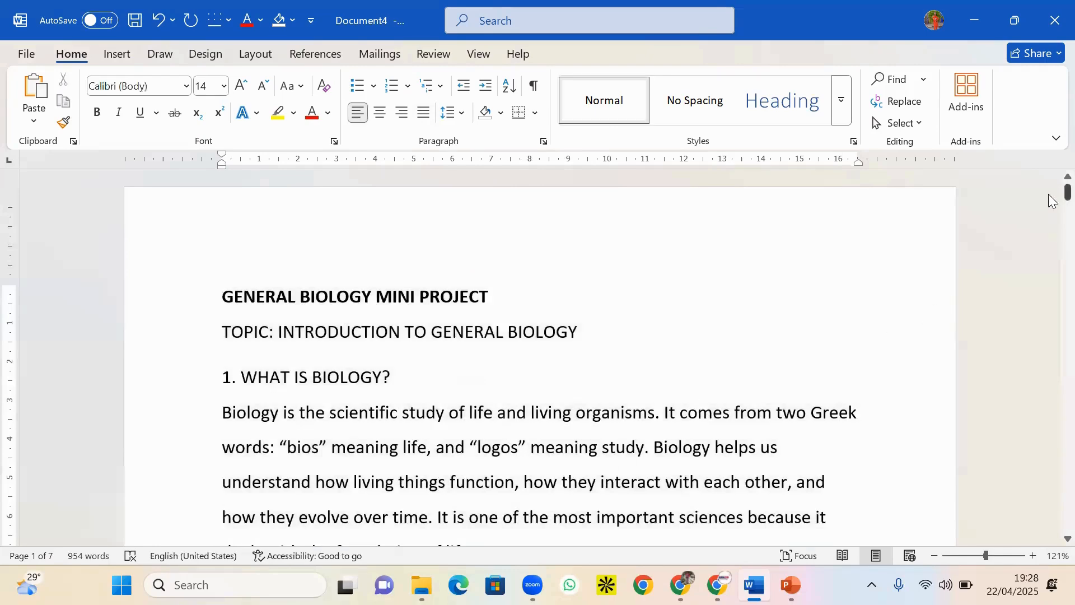
Try right alignment on the whole document's text and settle on justified alignment instead
scroll(1053, 212, "down", 2)
scroll(1053, 212, "down", 3)
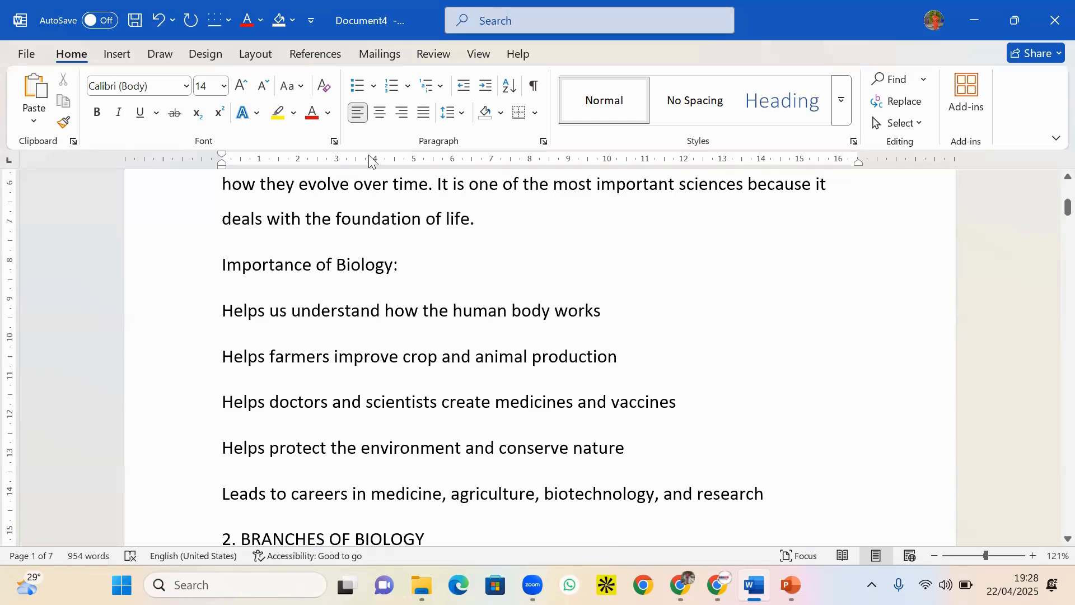
left_click_drag(405, 262, 404, 261)
key("ctrl+a")
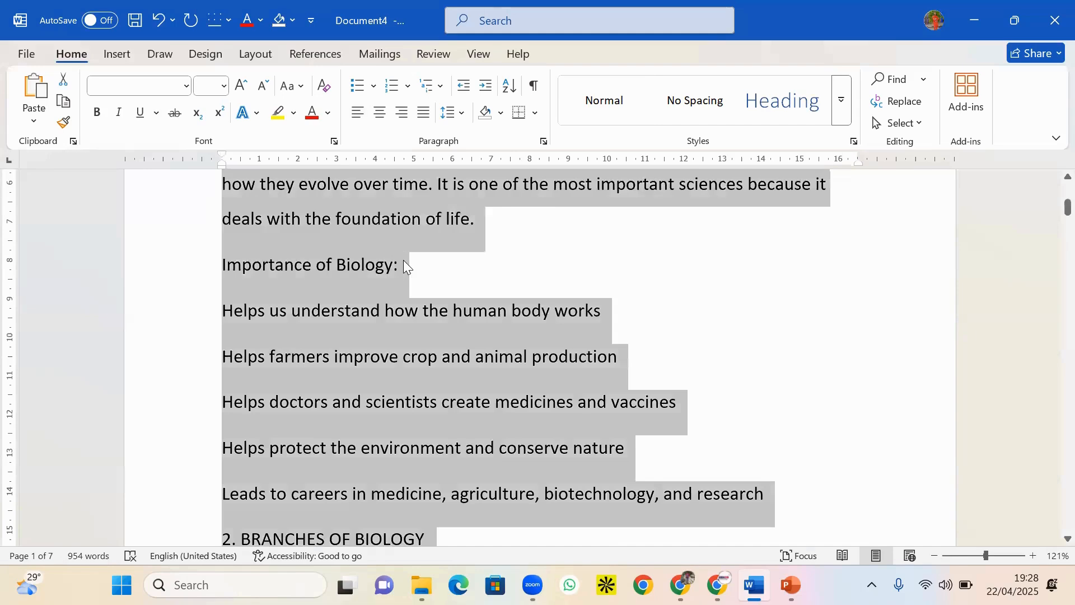
left_click(402, 112)
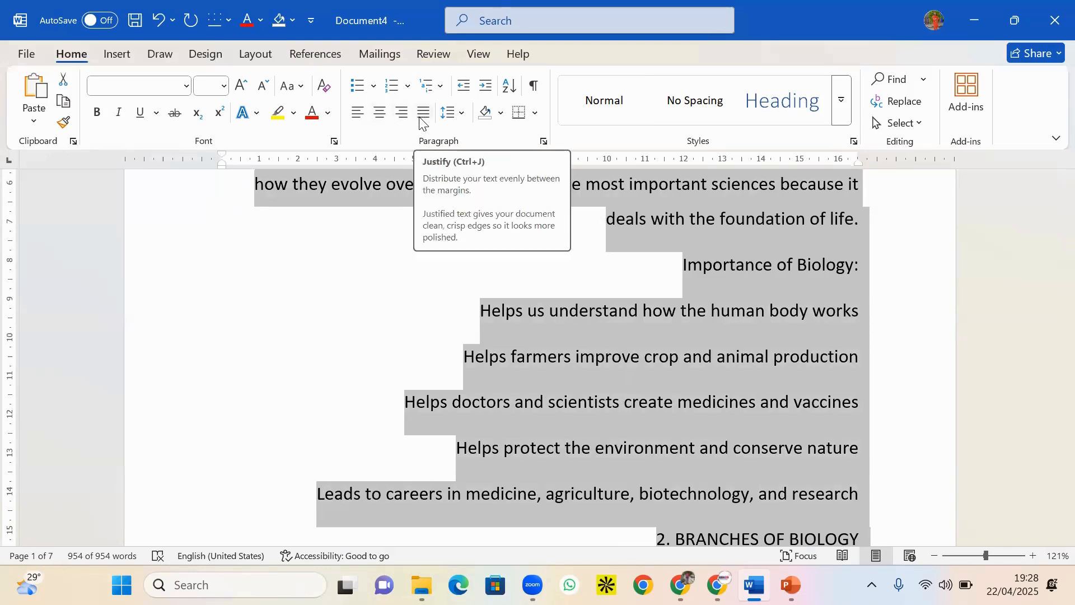
left_click(421, 120)
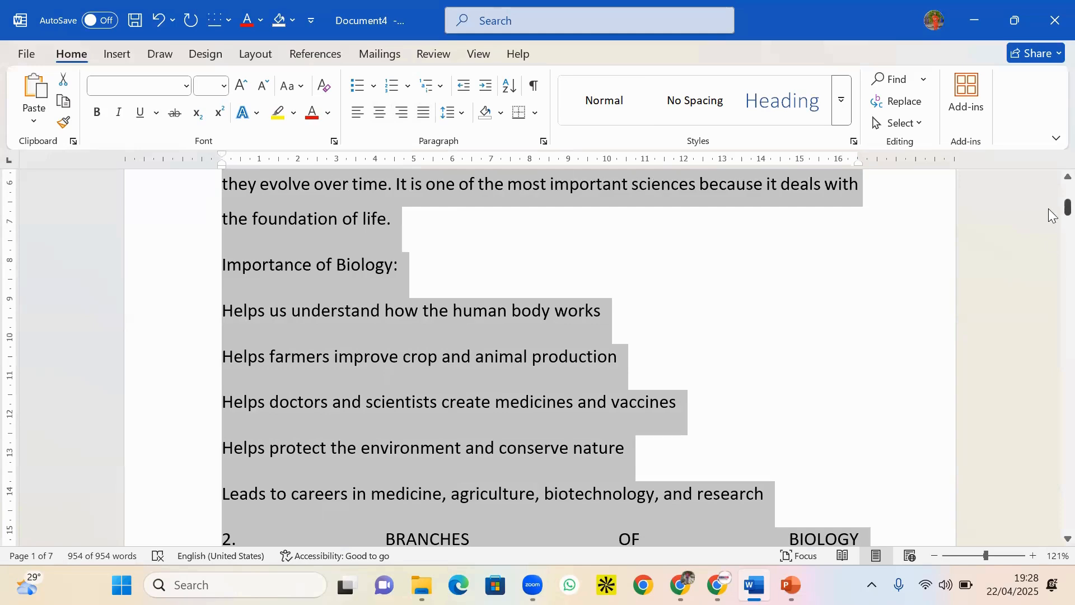
mouse_move(1050, 210)
left_mouse_down()
mouse_move(1052, 190)
mouse_move(1052, 286)
mouse_move(1053, 231)
left_mouse_up()
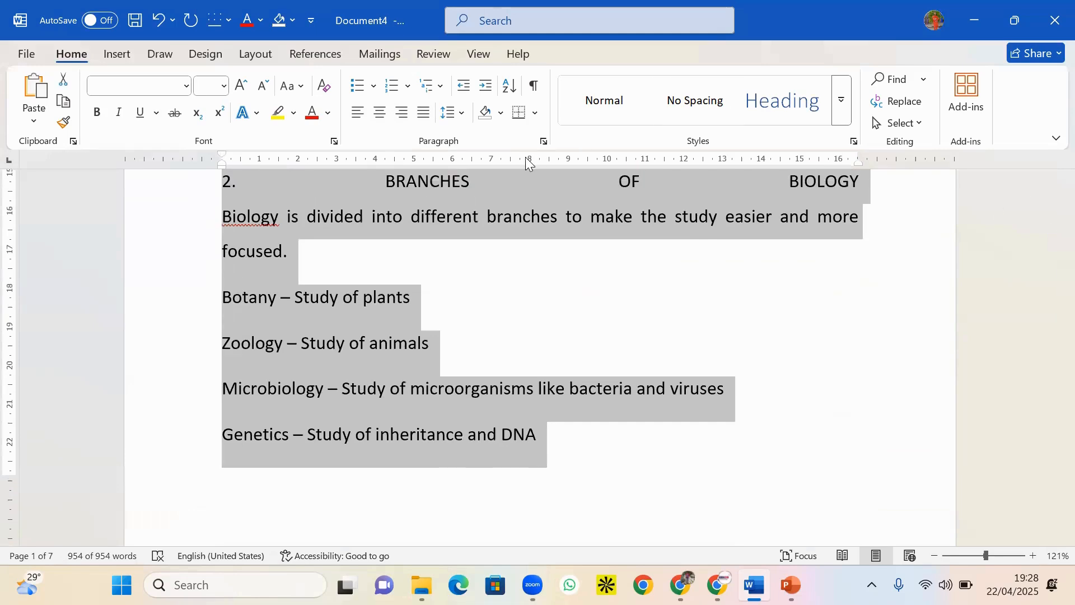
left_click(463, 114)
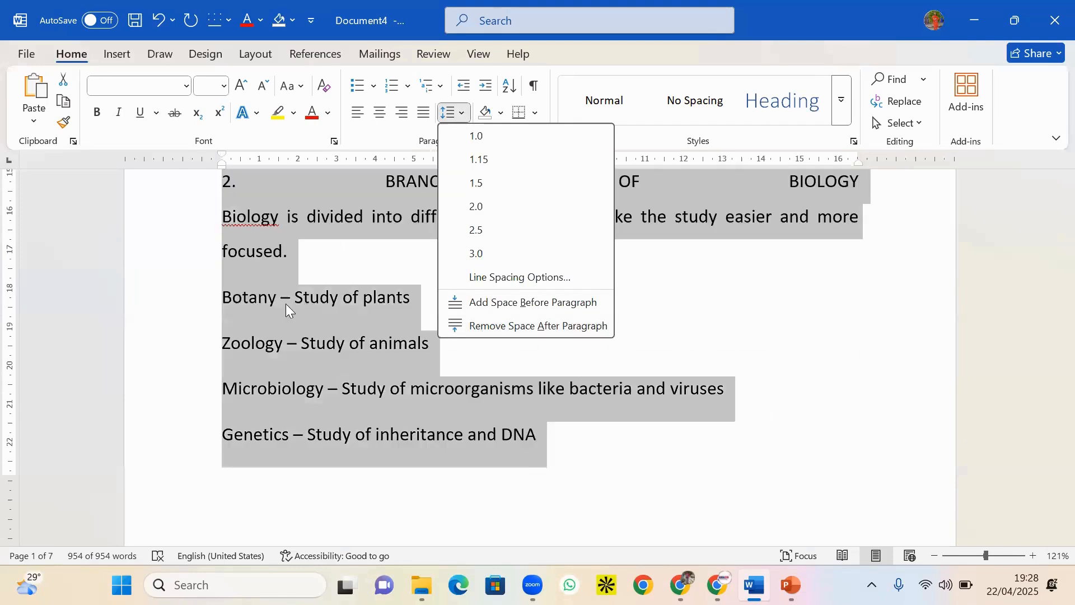
left_click(295, 241)
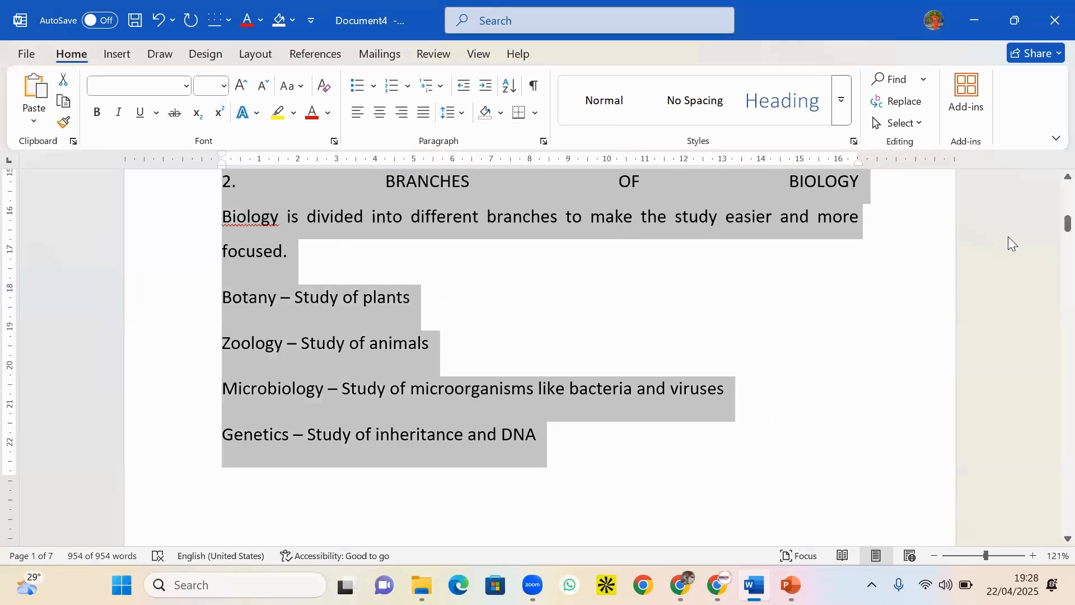
Left-align the opening lines from the document title through the heading "1. WHAT IS BIOLOGY?"
scroll(1053, 236, "up", 8)
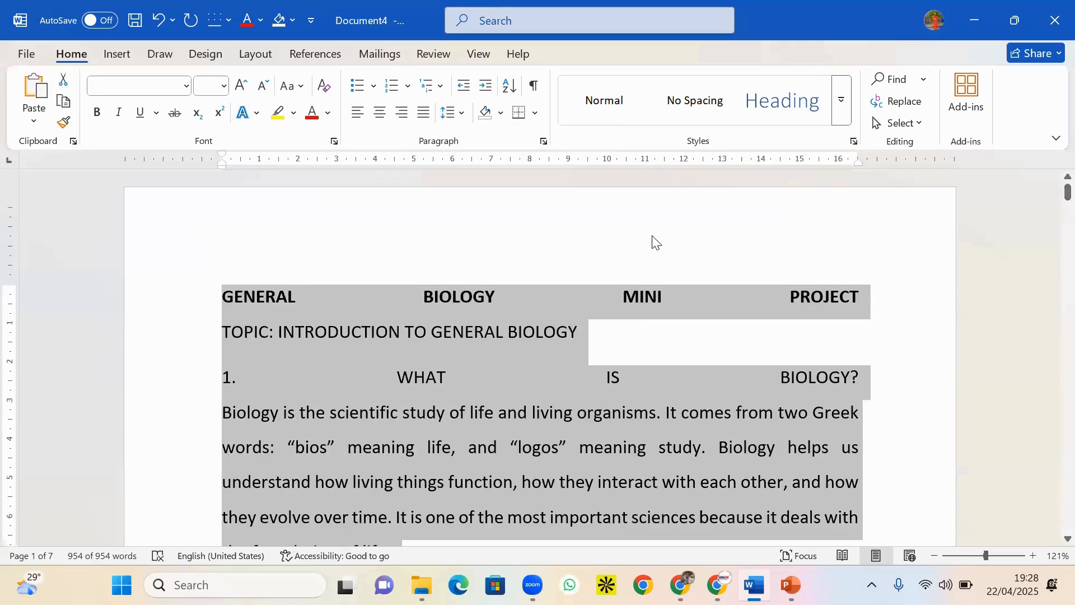
left_click(461, 336)
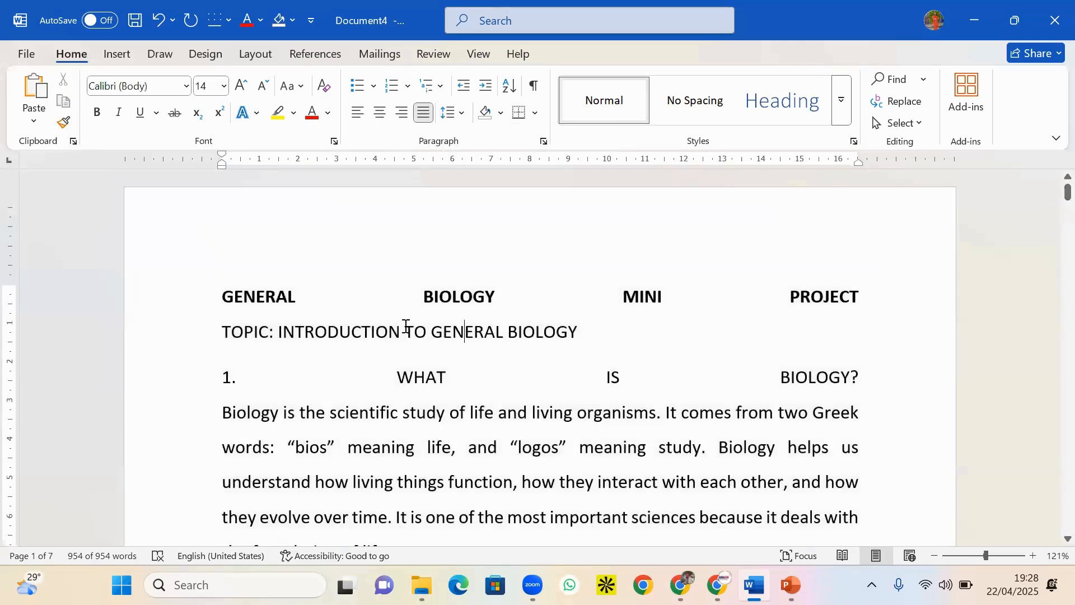
left_click(323, 314)
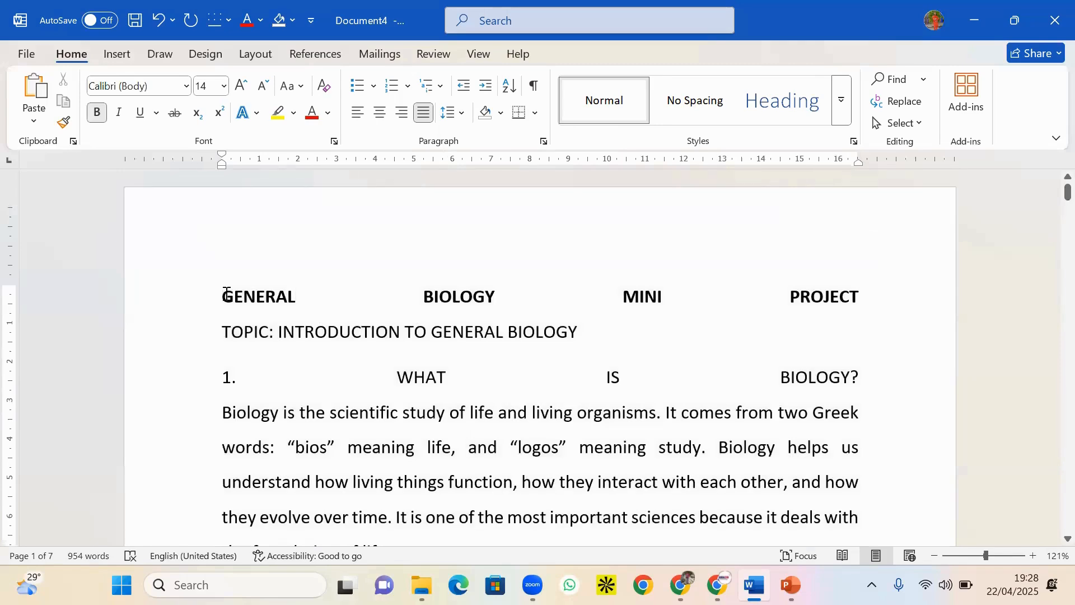
left_click_drag(226, 295, 887, 379)
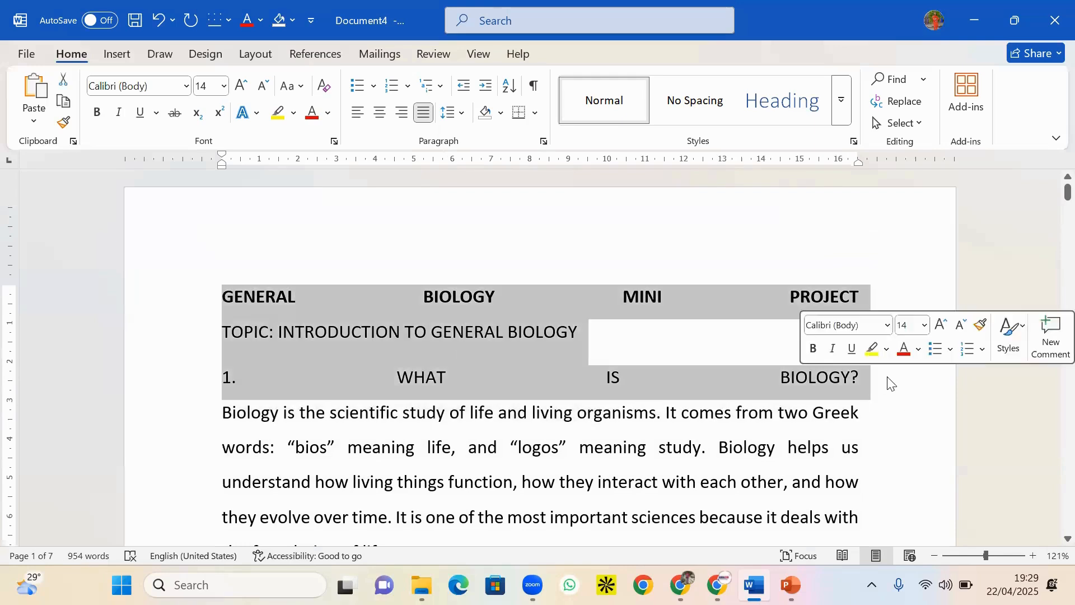
left_click(359, 113)
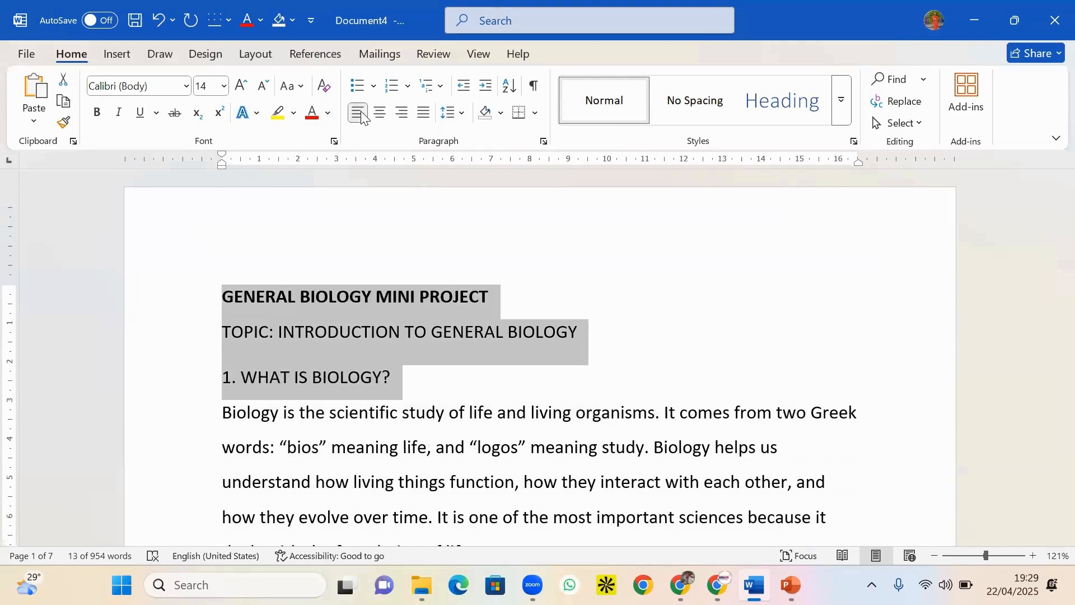
Center the "GENERAL BIOLOGY MINI PROJECT" title together with its topic line
left_click(326, 304)
left_click_drag(257, 296, 552, 344)
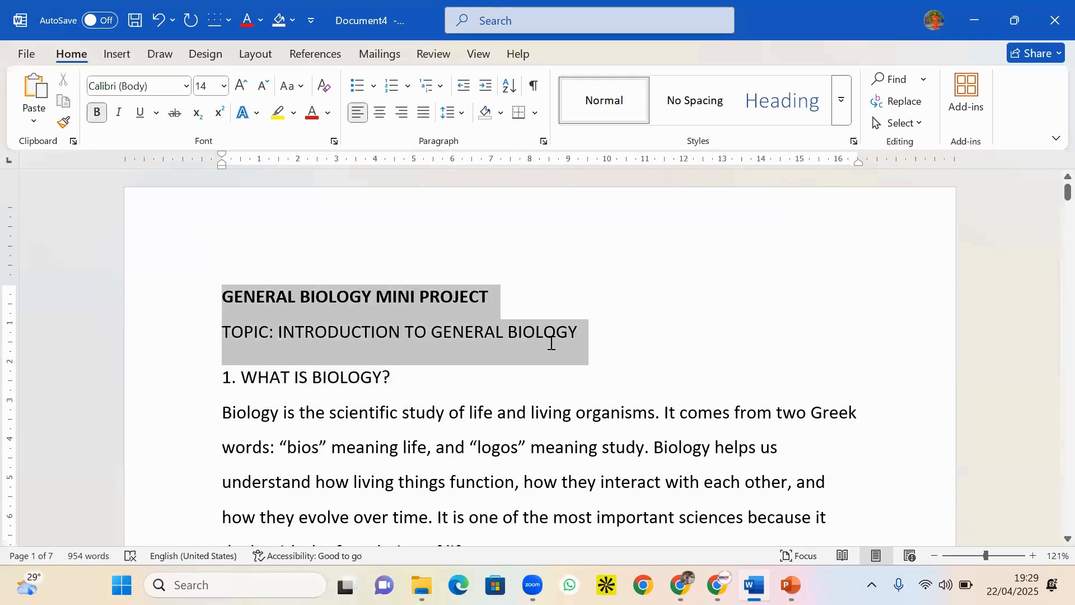
left_click(326, 298)
left_click_drag(225, 298, 469, 301)
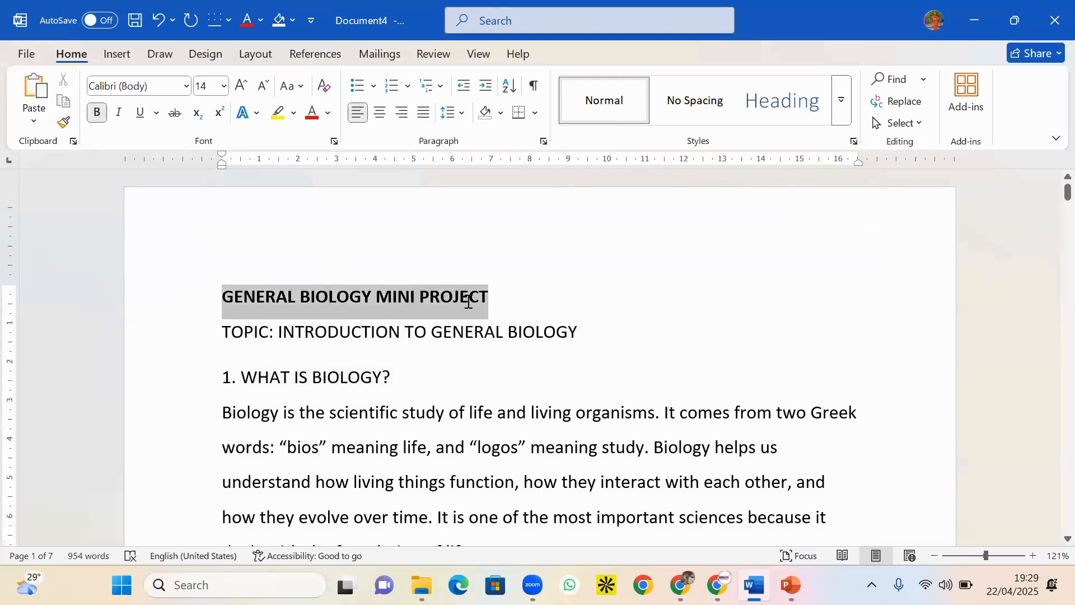
left_click(381, 112)
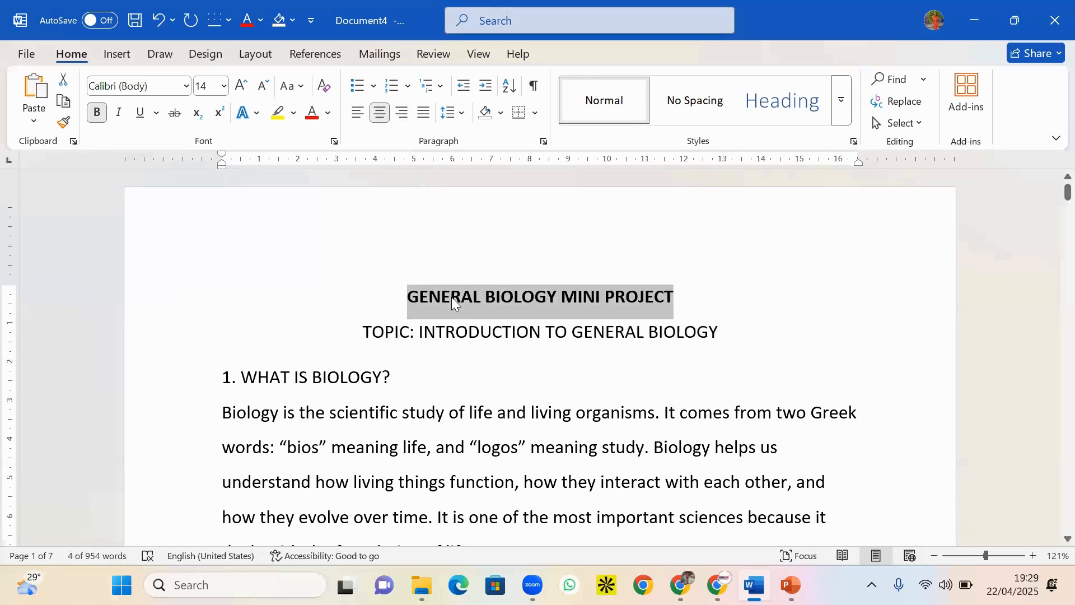
Make the line "TOPIC: INTRODUCTION TO GENERAL BIOLOGY" bold
double_click(456, 331)
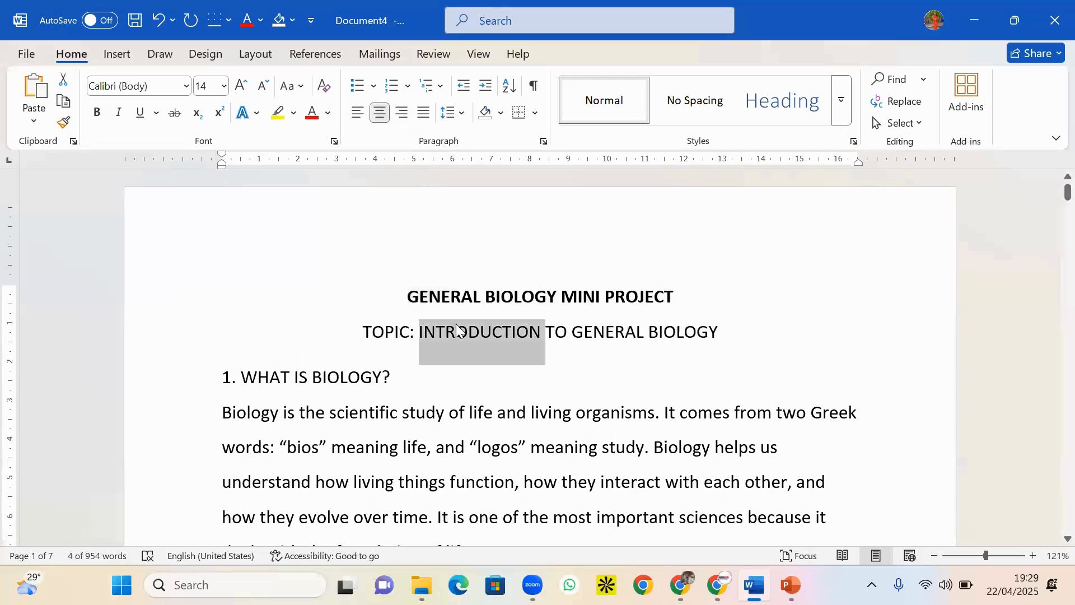
triple_click(457, 331)
double_click(456, 331)
triple_click(457, 331)
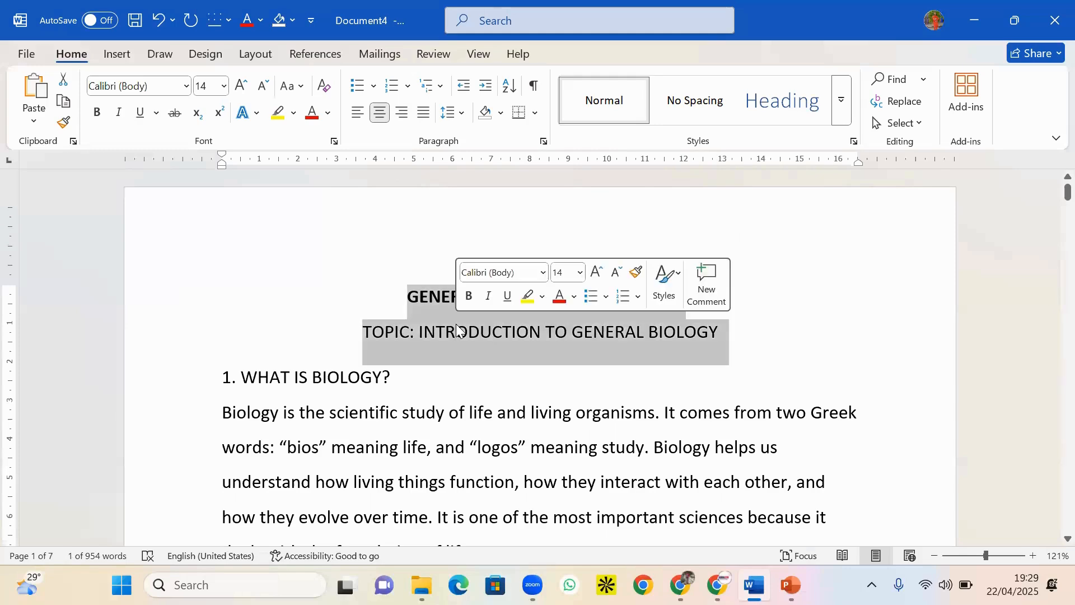
double_click(457, 330)
double_click(457, 330)
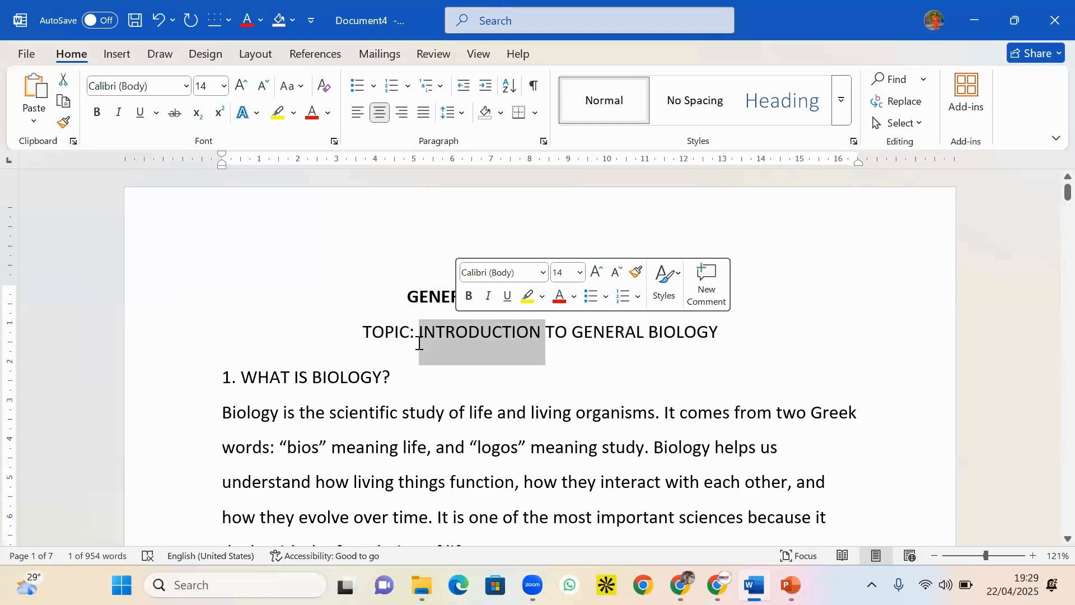
left_click_drag(427, 320, 699, 344)
key("ctrl+b")
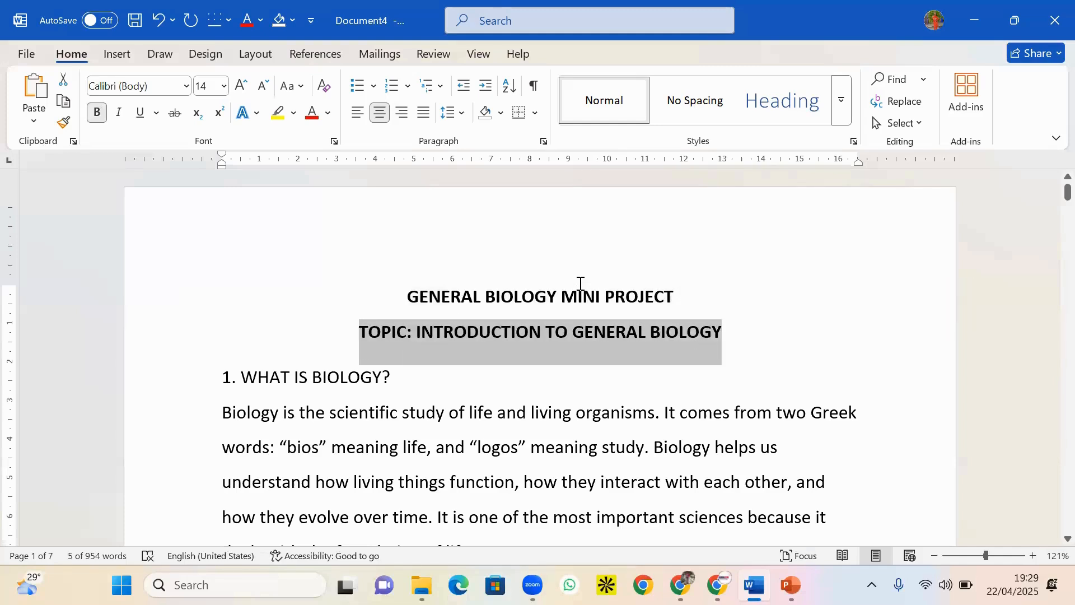
Increase the font size of the "GENERAL BIOLOGY MINI PROJECT" title and its topic line to 16
triple_click(516, 293)
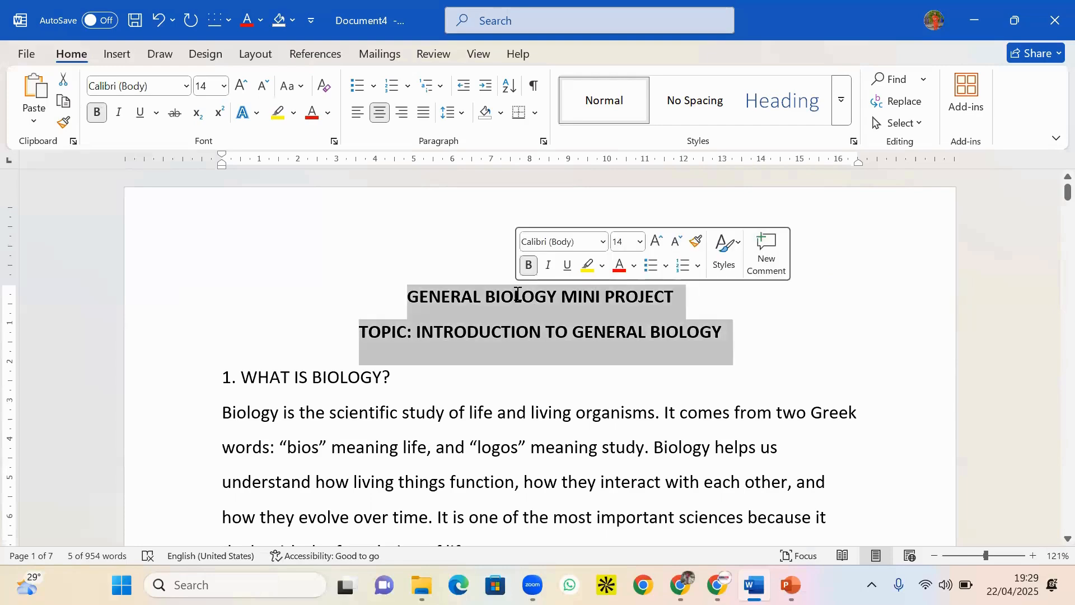
double_click(516, 294)
left_click(516, 294)
triple_click(516, 293)
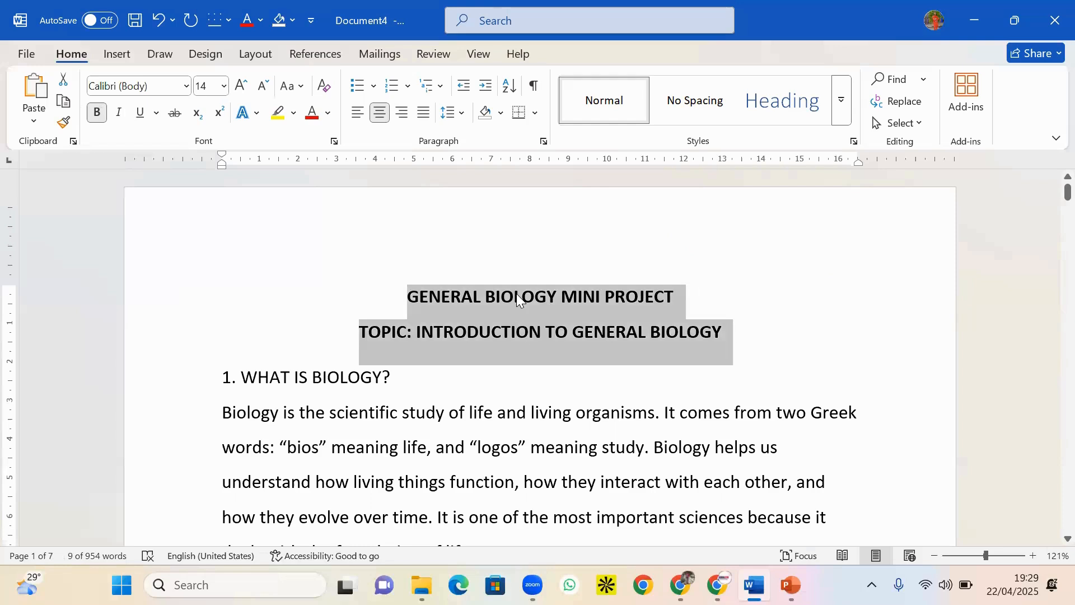
key("ctrl+bracketright")
key("ctrl+bracketright")
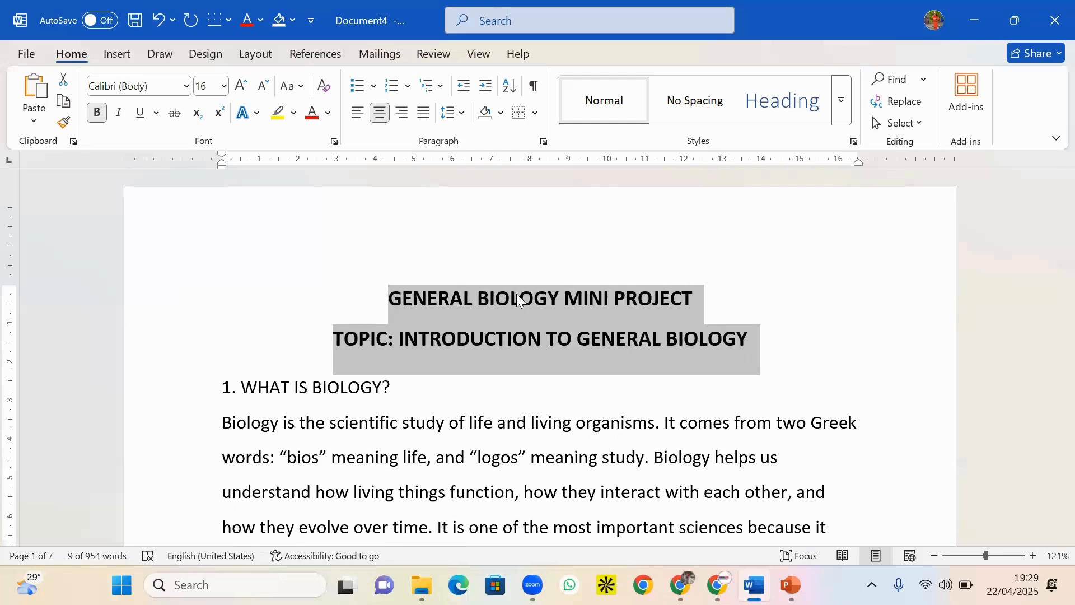
left_click(515, 293)
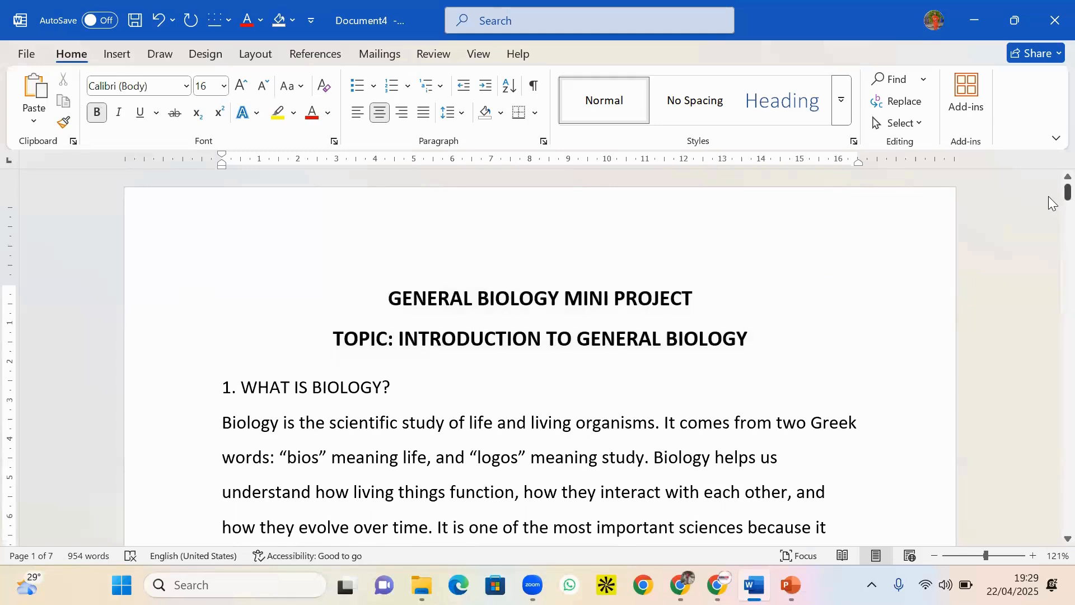
Apply the top-level Heading style to the line "TOPIC: INTRODUCTION TO GENERAL BIOLOGY"
left_click_drag(1068, 196, 1052, 193)
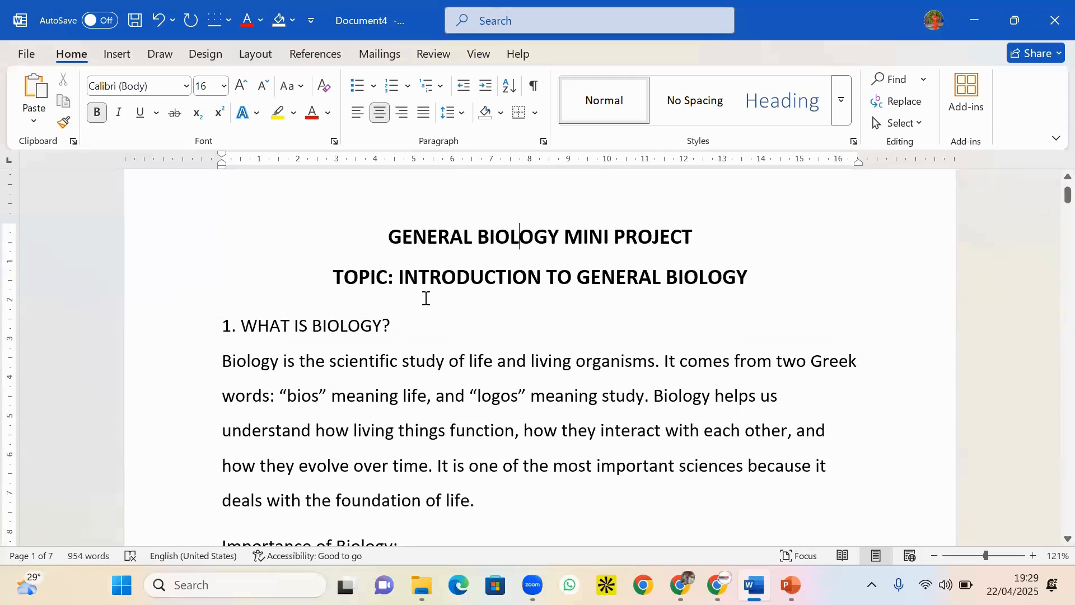
left_click_drag(401, 319, 227, 327)
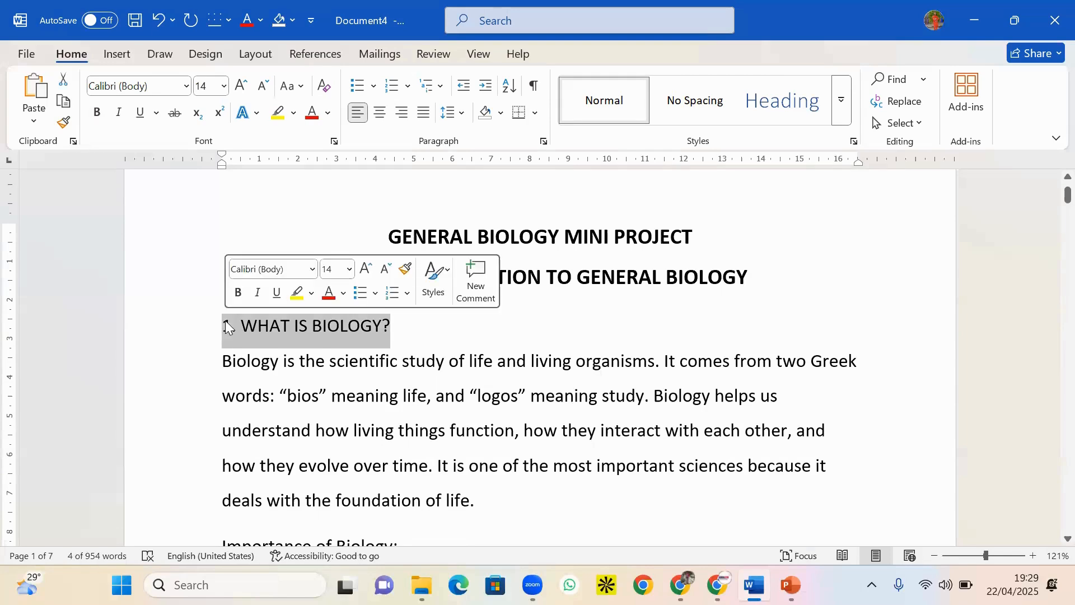
double_click(525, 274)
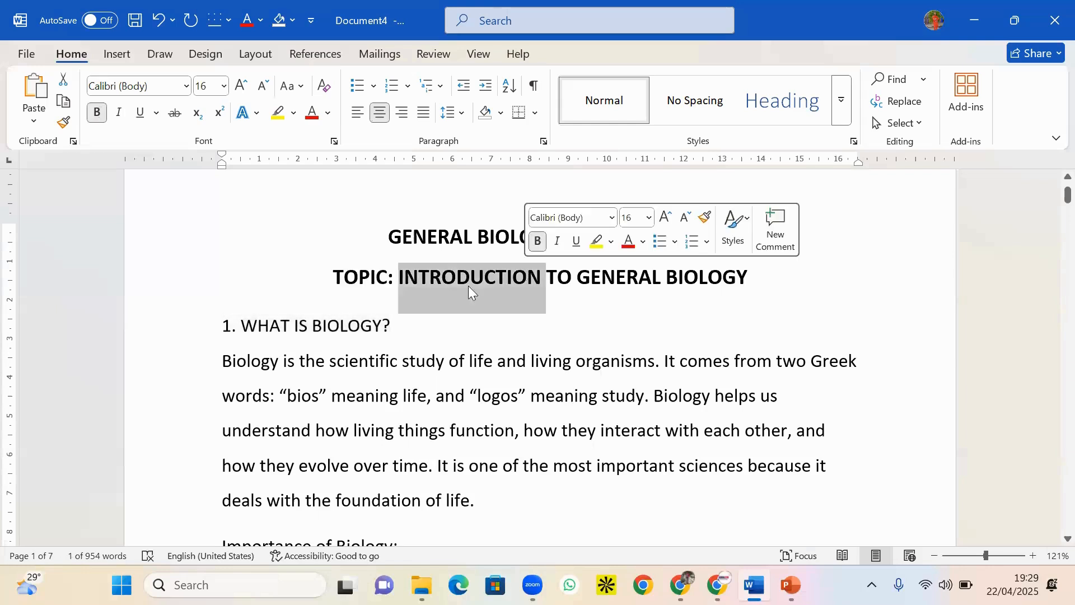
left_click_drag(339, 278, 741, 286)
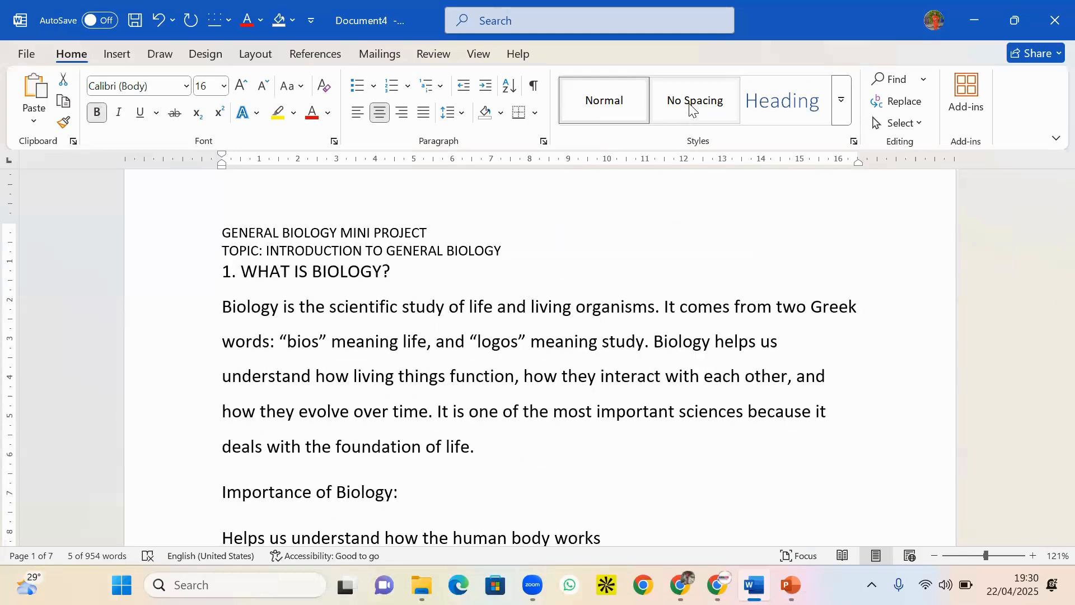
left_click(758, 109)
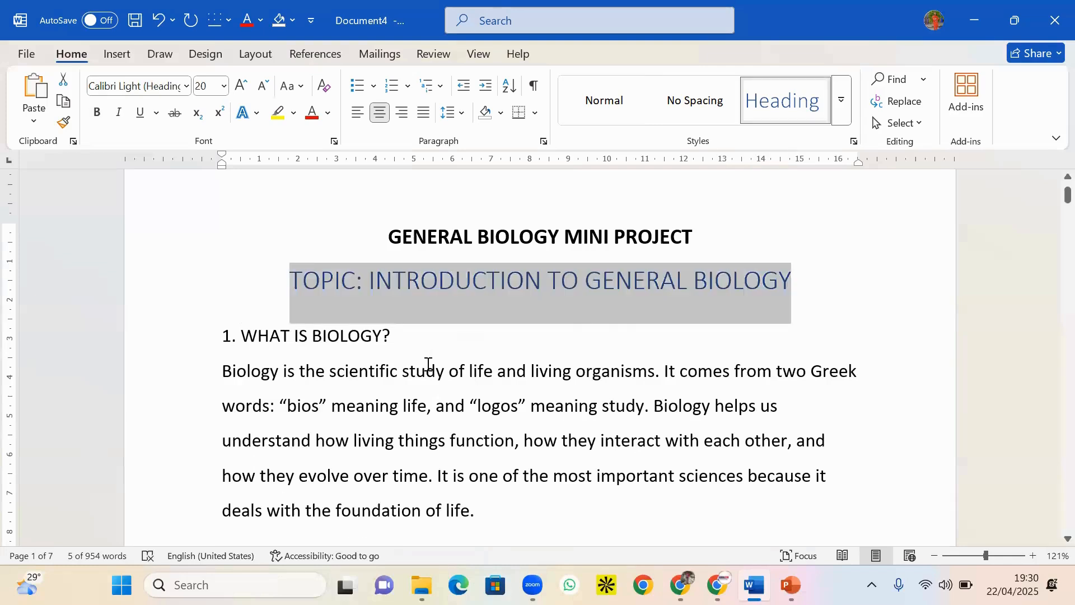
left_click_drag(428, 364, 221, 336)
left_click(390, 336)
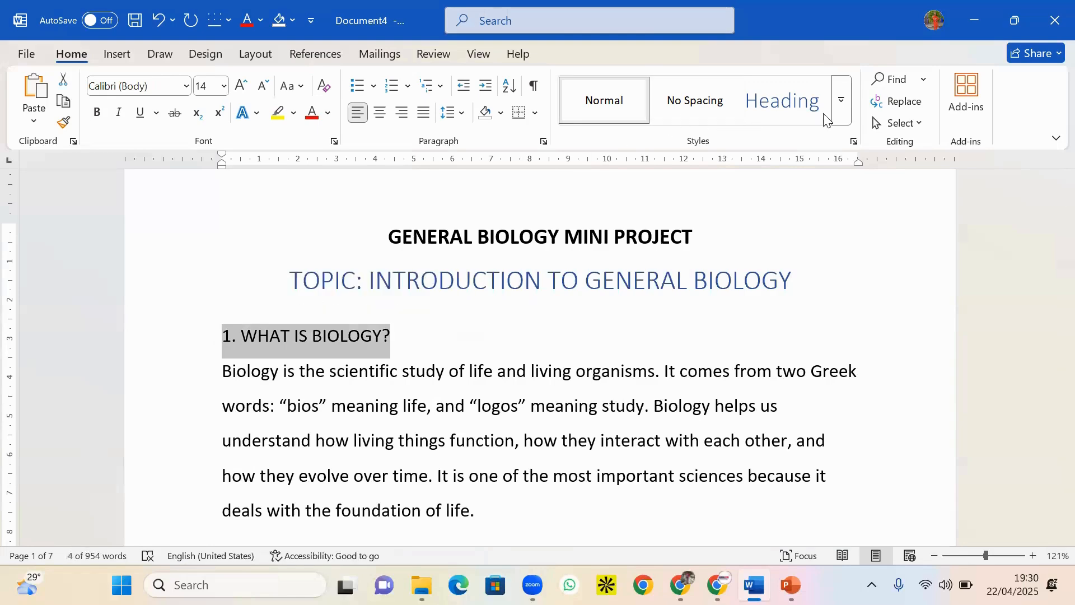
left_click(840, 112)
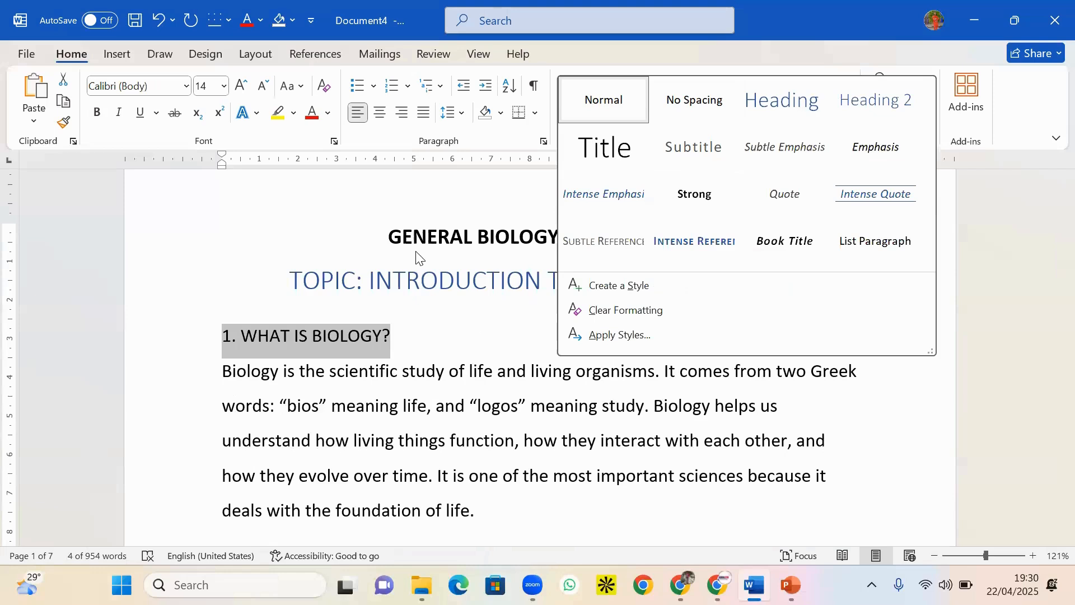
Apply the Title style to the line "GENERAL BIOLOGY MINI PROJECT"
triple_click(410, 283)
double_click(410, 284)
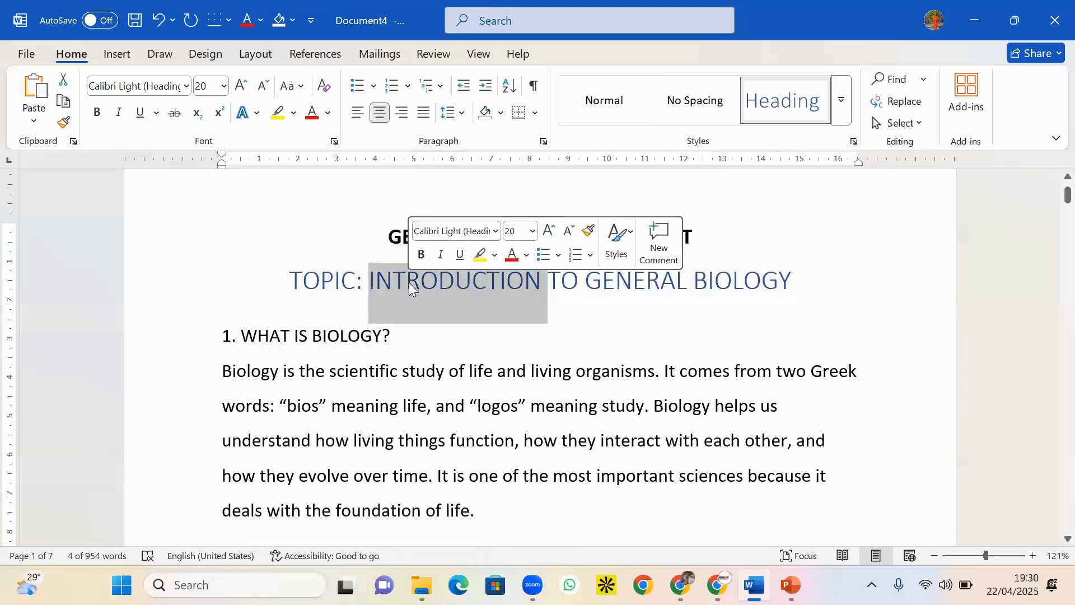
triple_click(411, 284)
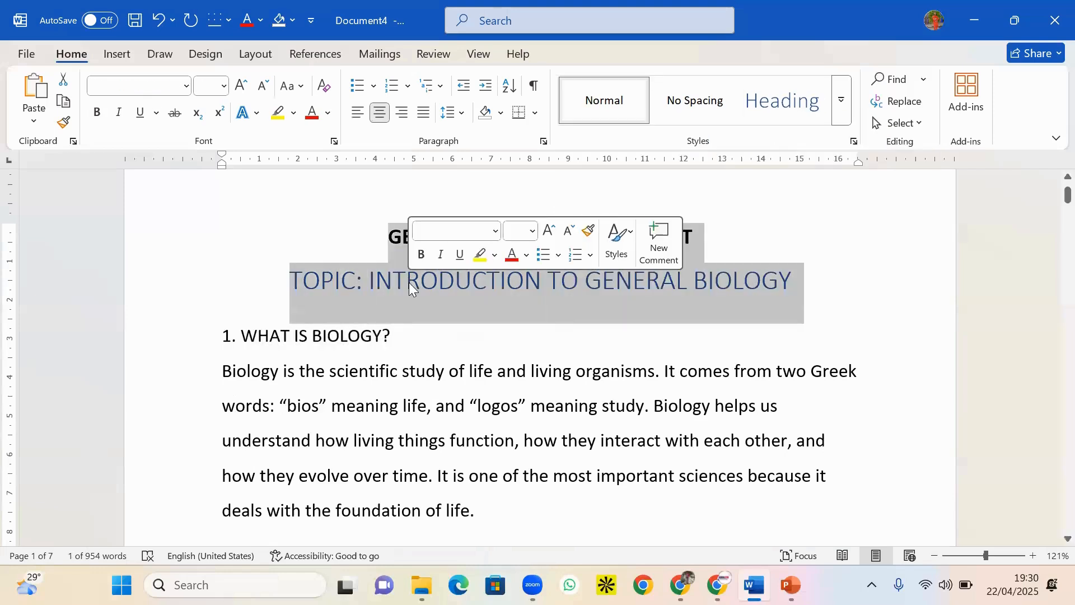
left_click(374, 235)
left_click(711, 201, "shift")
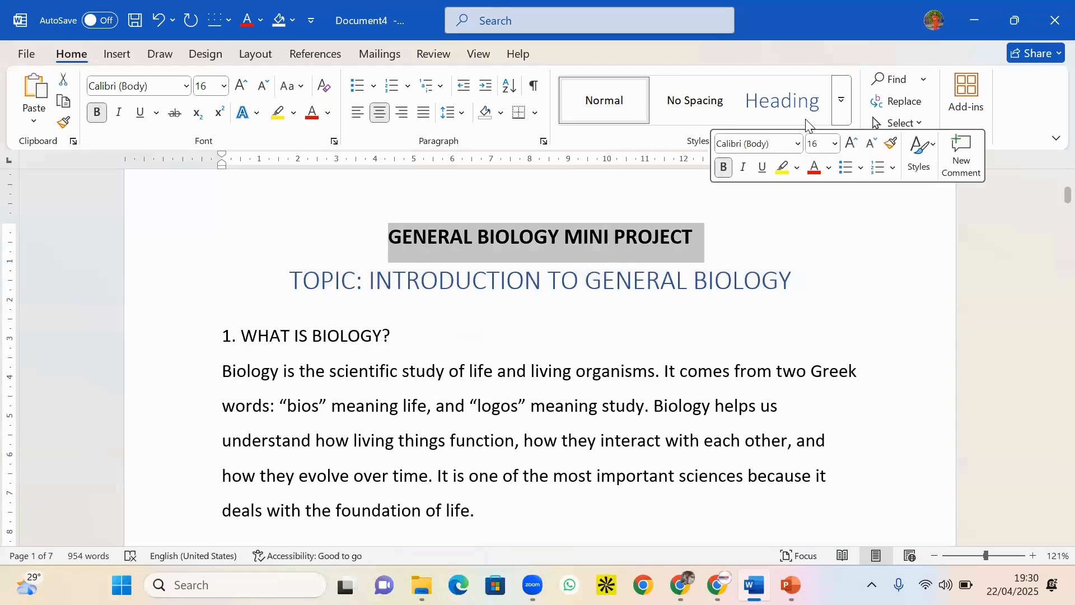
left_click(843, 93)
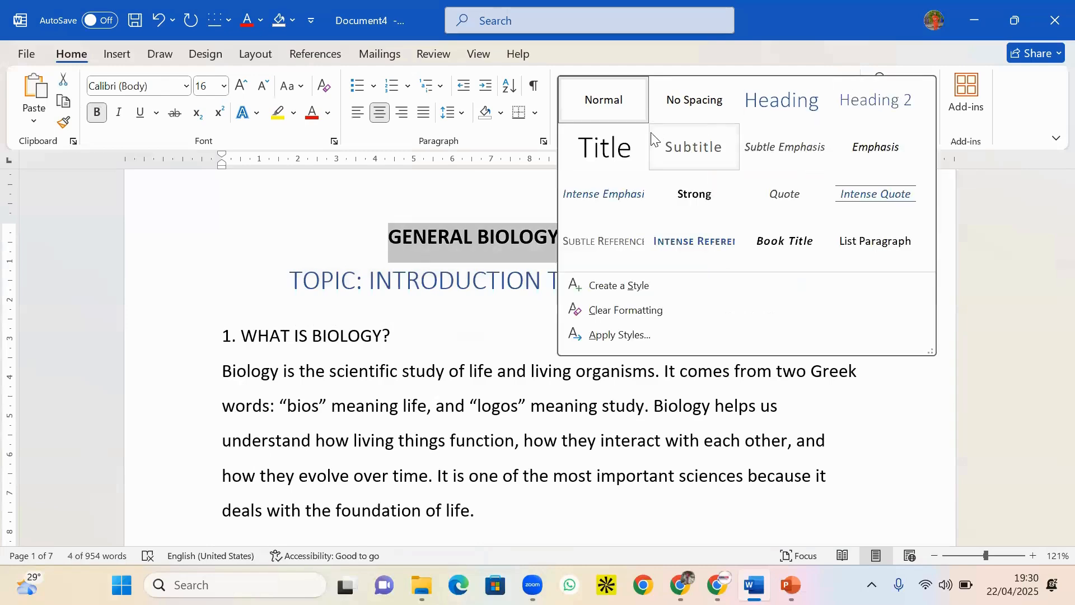
left_click(617, 144)
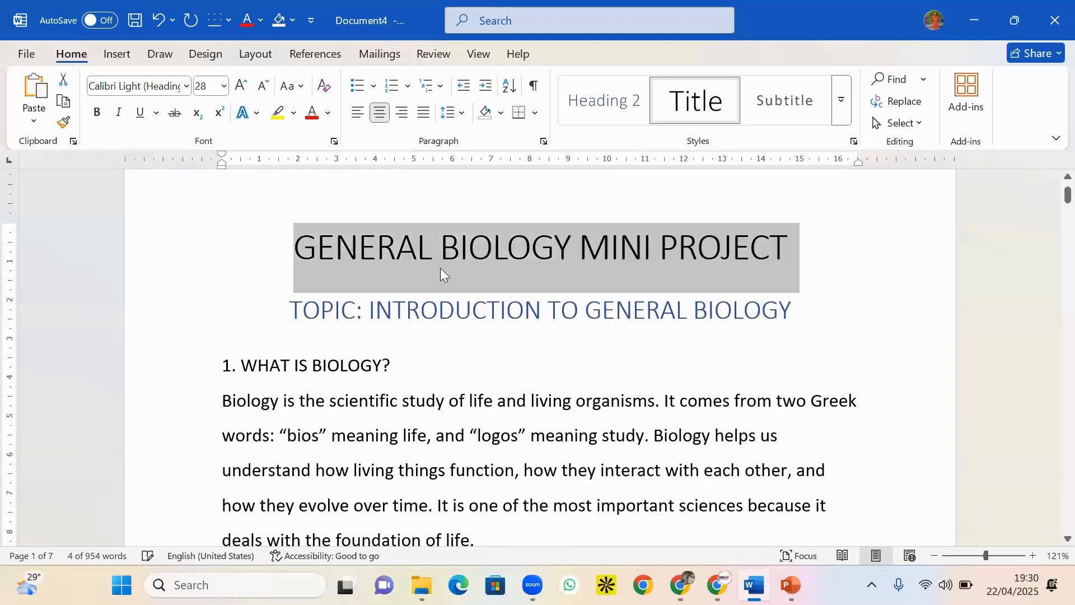
Apply the Subtitle style to the line "TOPIC: INTRODUCTION TO GENERAL BIOLOGY"
triple_click(409, 316)
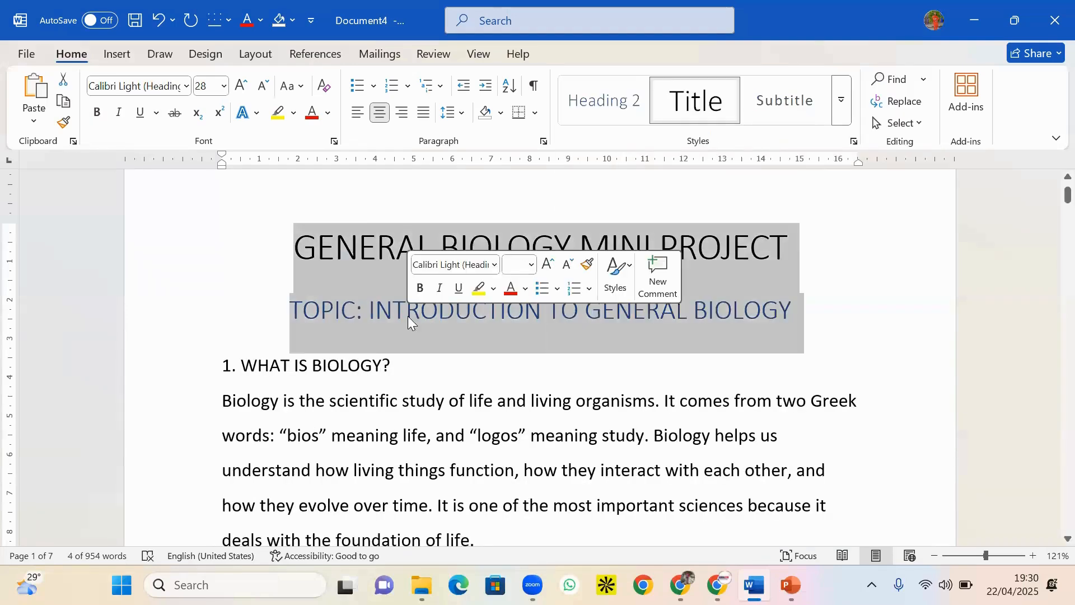
double_click(408, 315)
left_click_drag(290, 307, 779, 317)
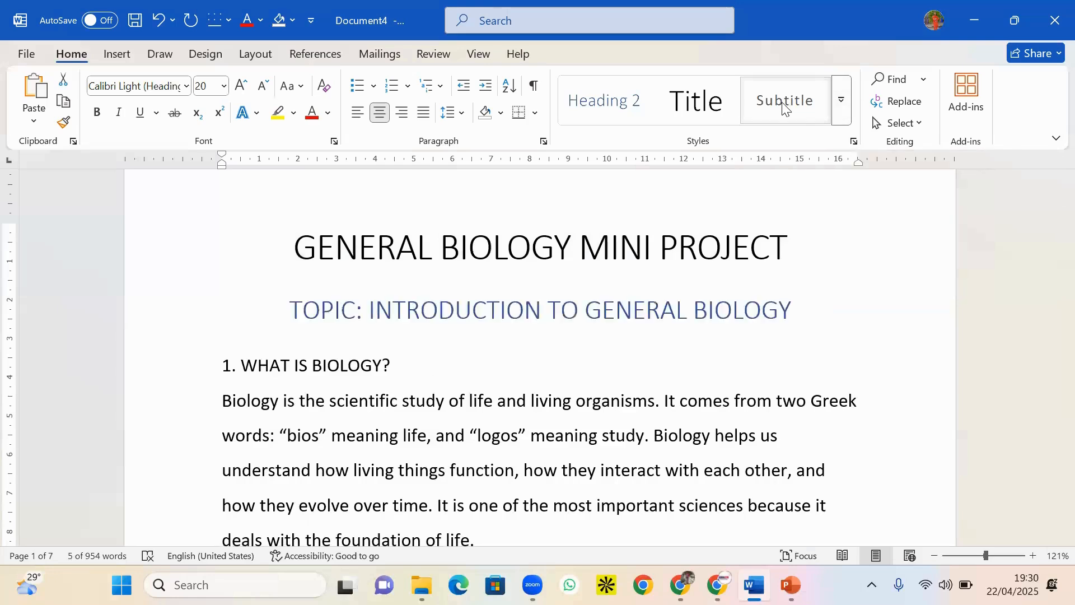
left_click(785, 104)
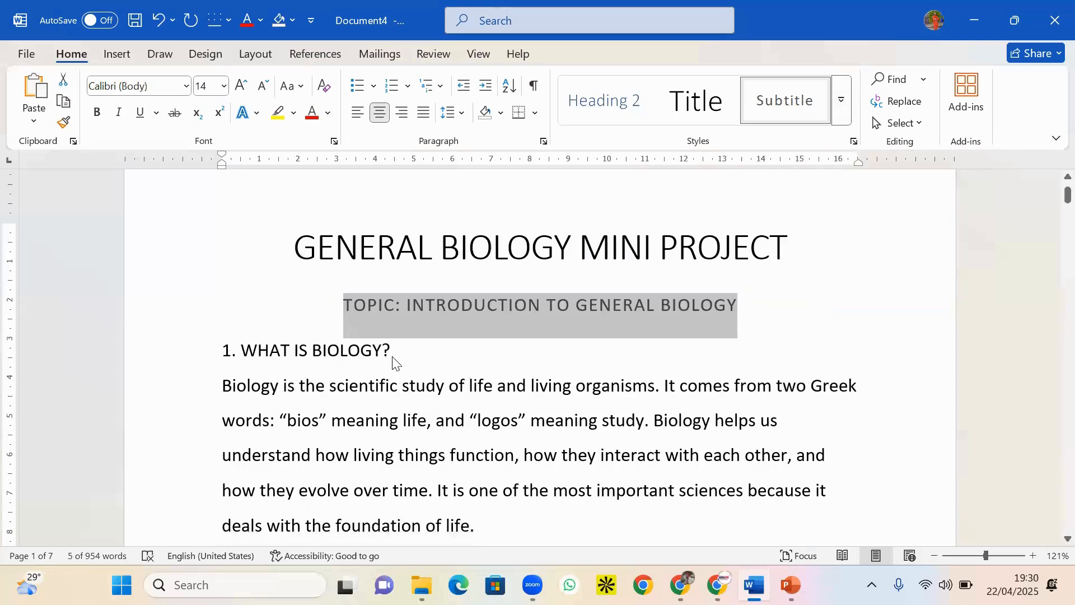
Apply the top-level Heading style to the section heading "1. WHAT IS BIOLOGY?"
left_click_drag(392, 354, 216, 351)
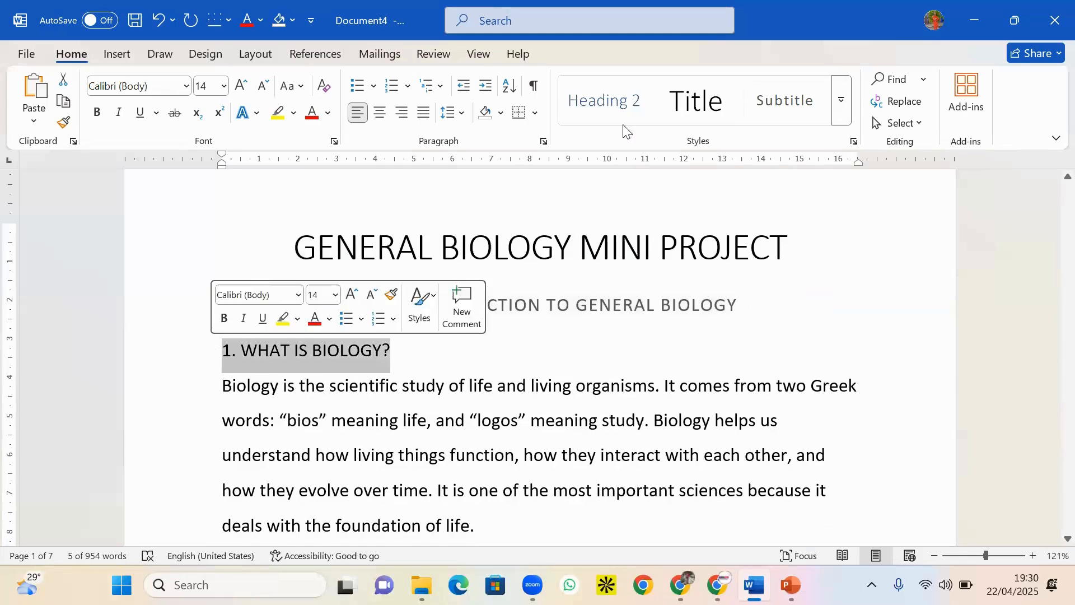
left_click(841, 99)
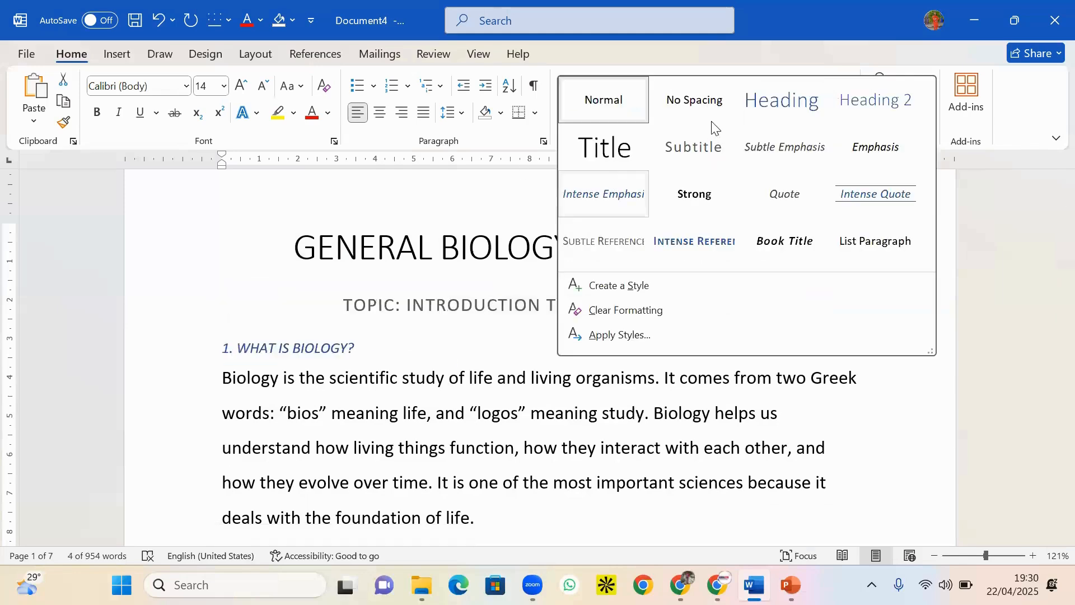
left_click(786, 109)
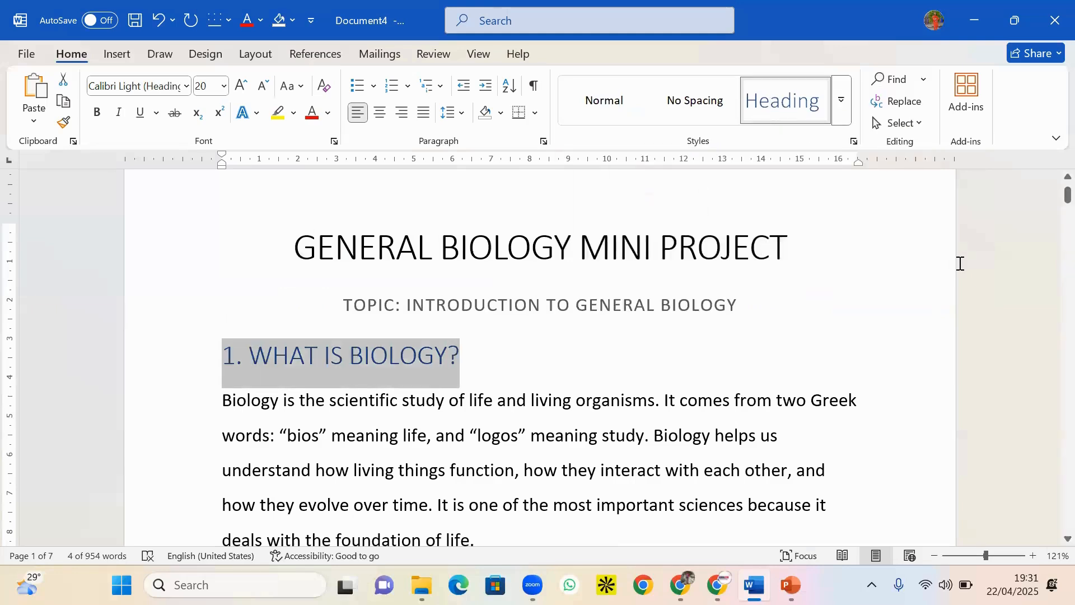
triple_click(649, 244)
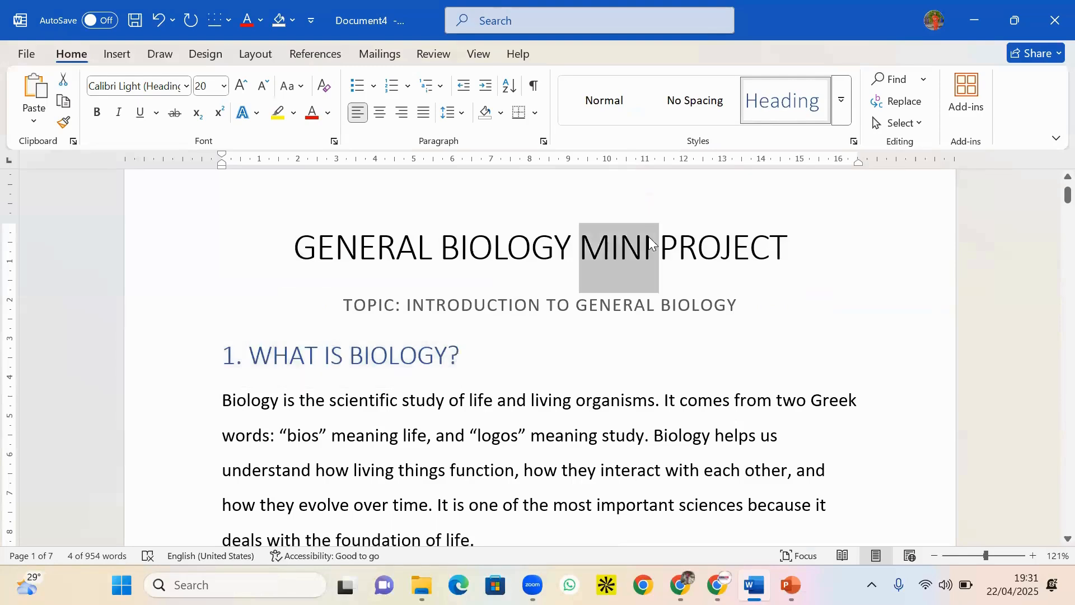
double_click(597, 279)
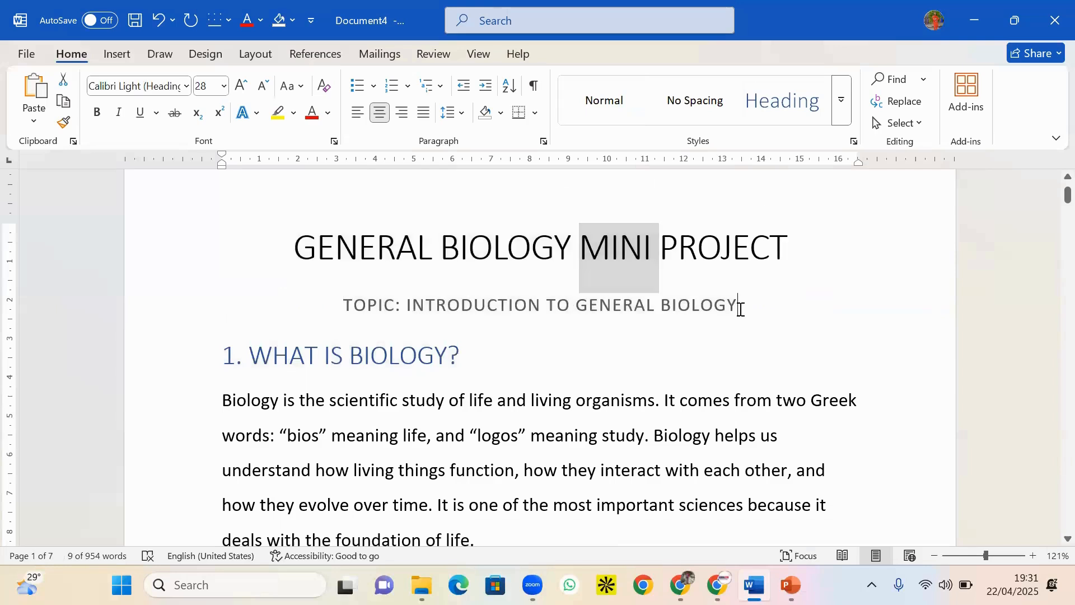
left_click(445, 356)
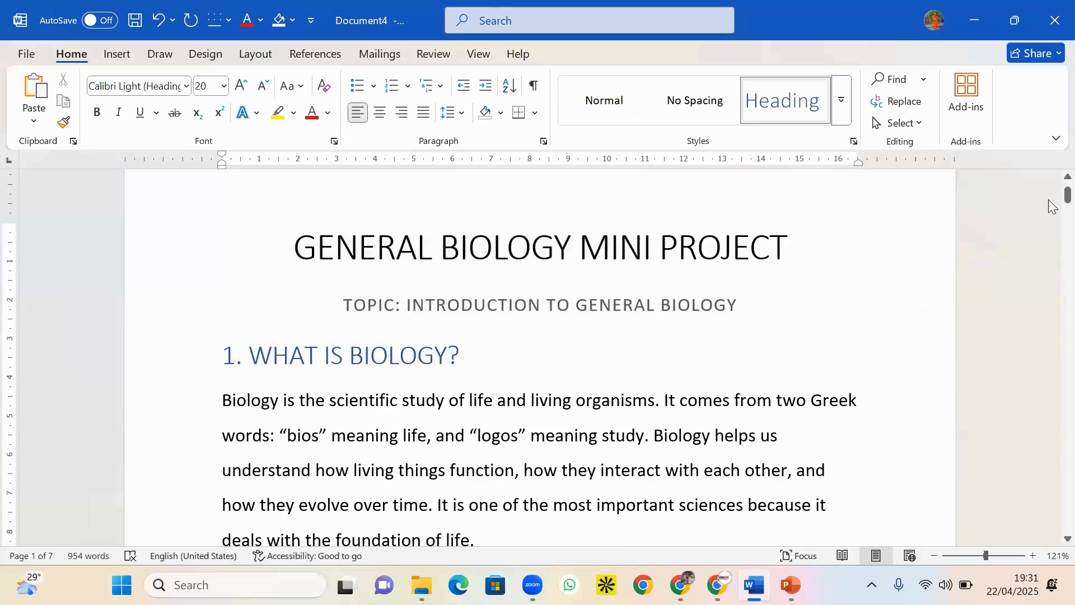
Apply the Heading 2 style to the line "Importance of Biology:" and close the Navigation pane
left_click_drag(1066, 196, 963, 247)
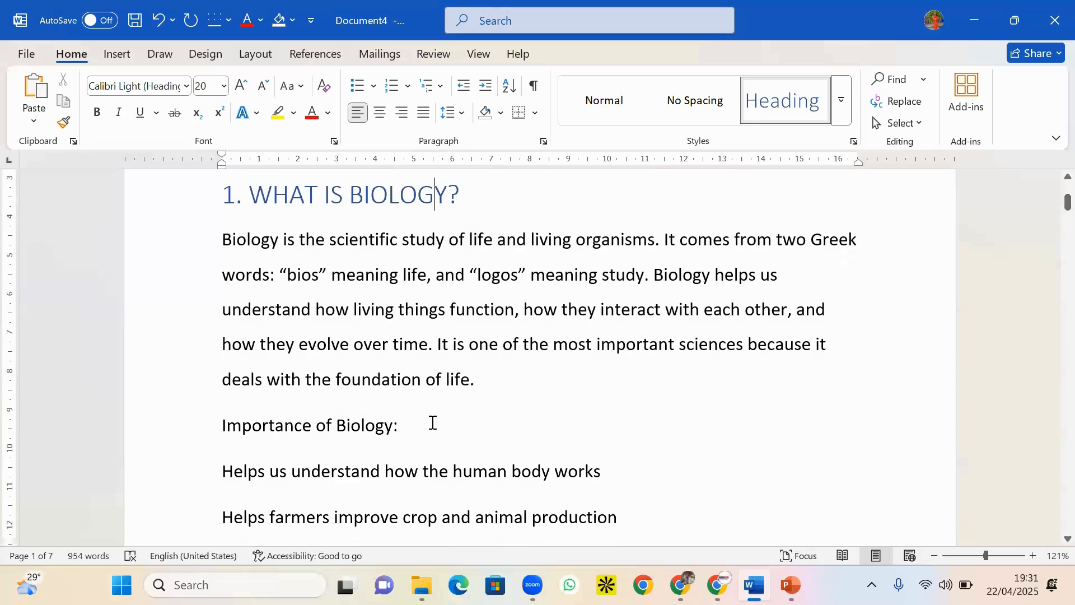
left_click(406, 429)
triple_click(341, 431)
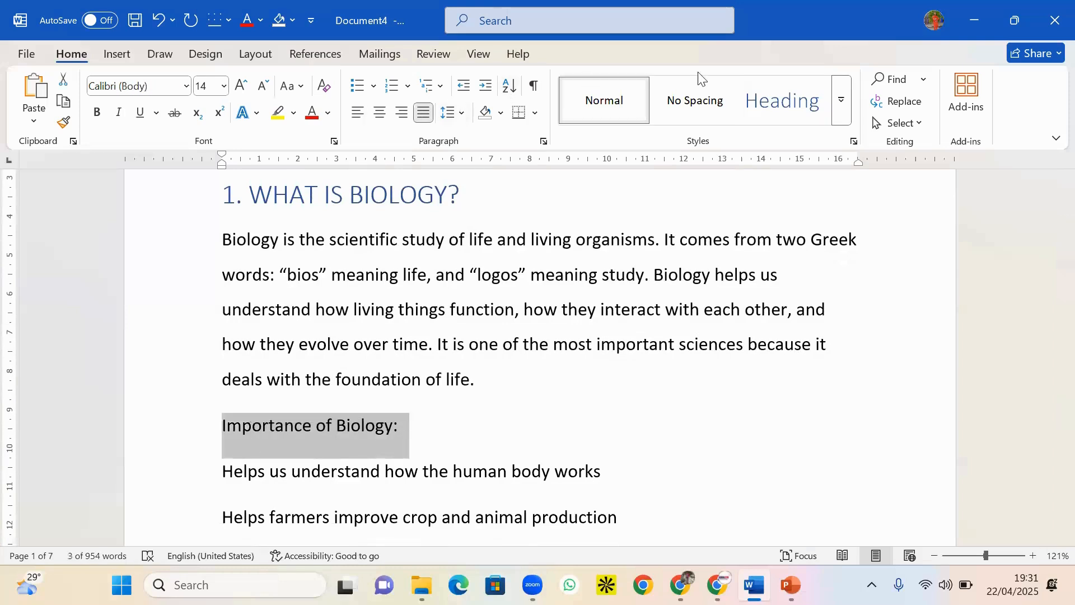
left_click(842, 99)
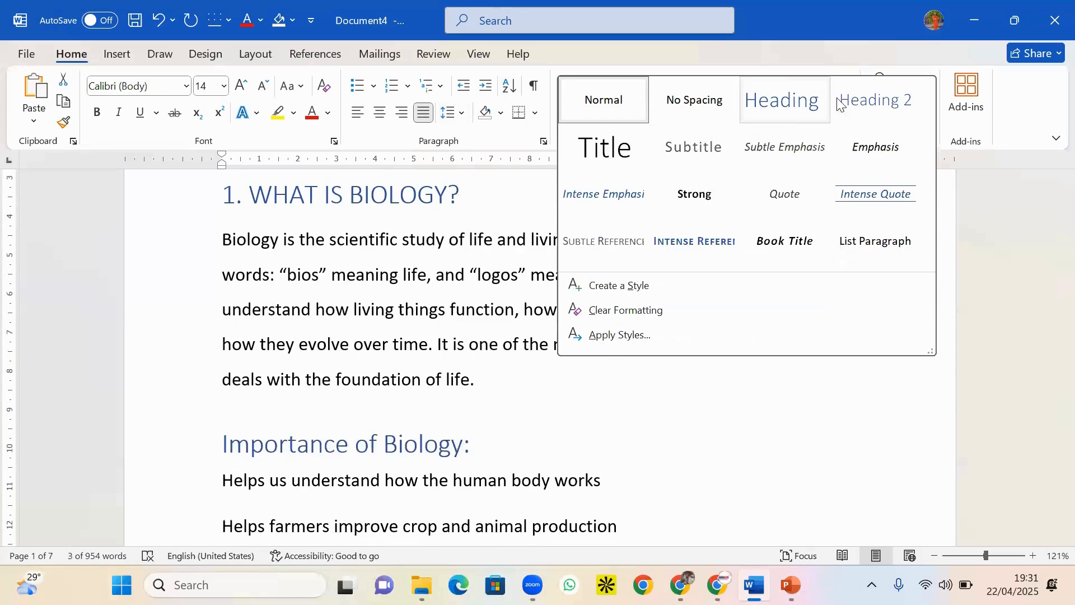
left_click(869, 107)
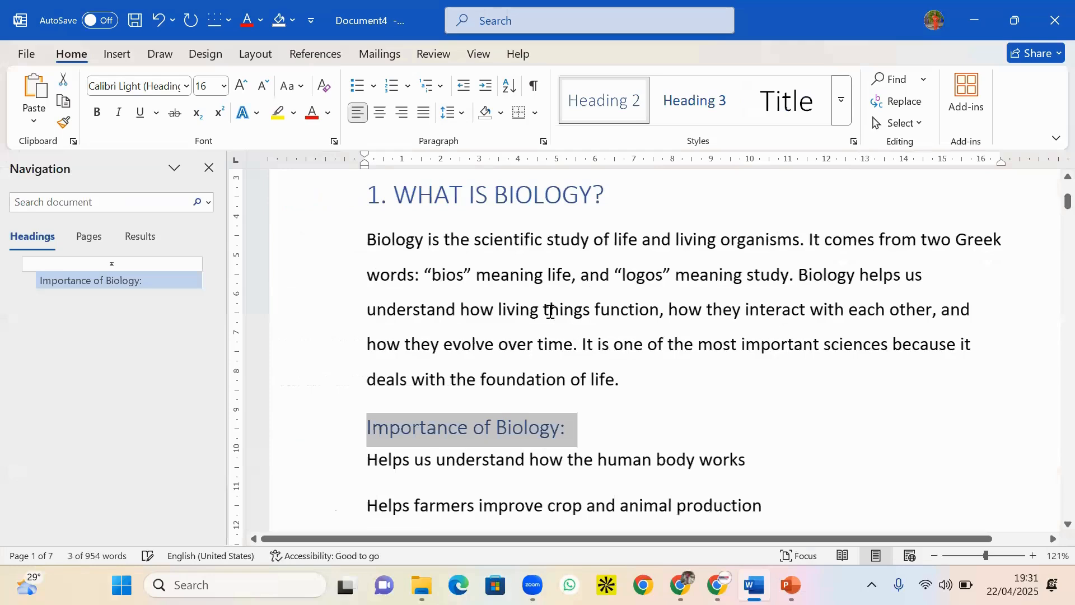
left_click(208, 169)
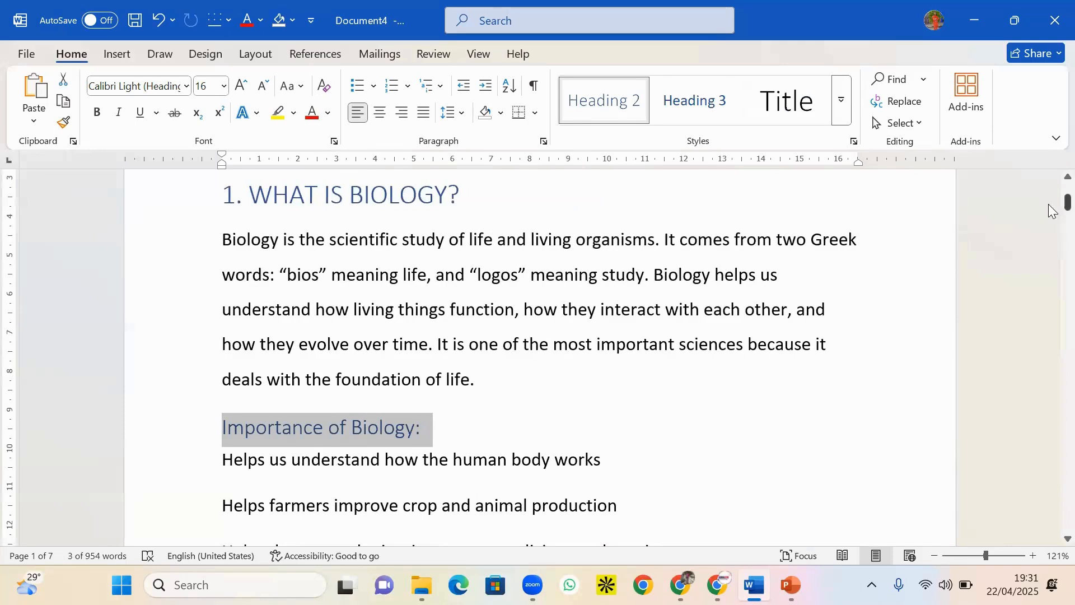
Left-align the section heading "2. BRANCHES OF BIOLOGY"
left_click_drag(1053, 204, 1052, 225)
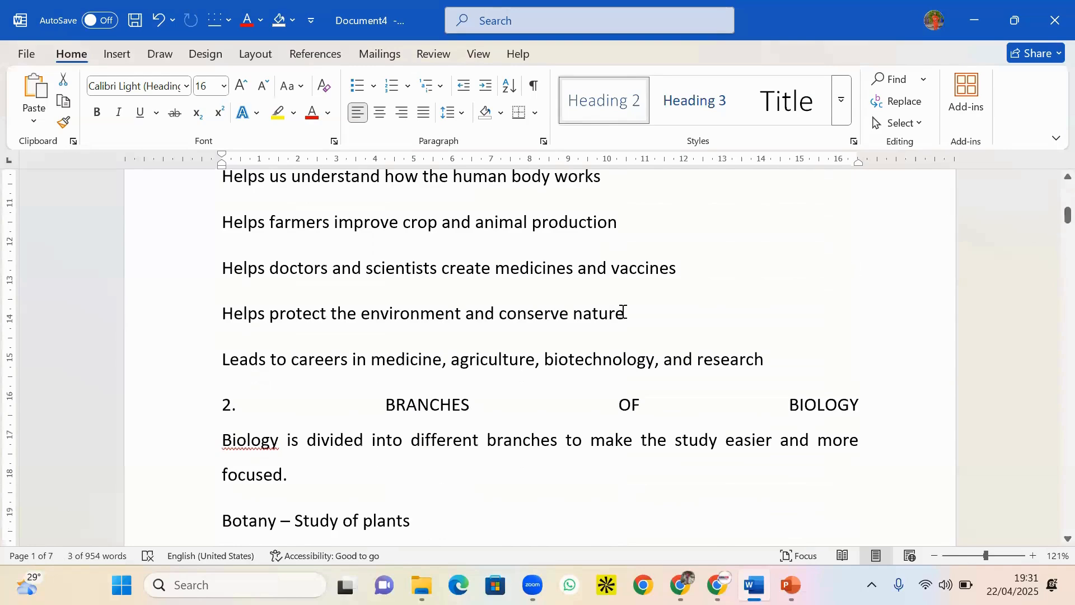
left_click(398, 404)
left_click_drag(849, 403, 208, 426)
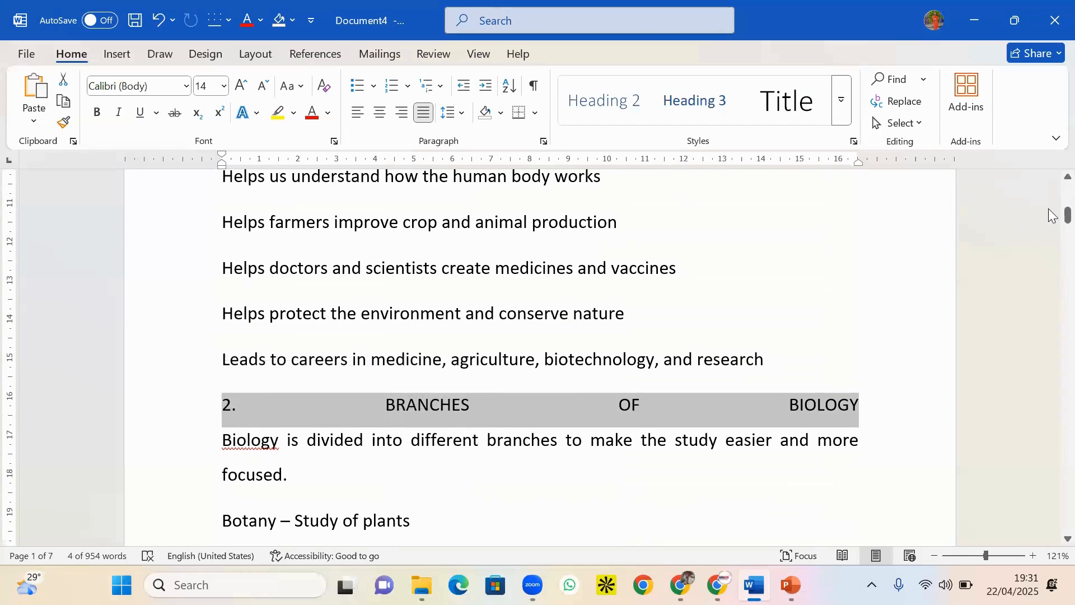
mouse_move(1051, 224)
left_mouse_down()
mouse_move(1051, 208)
mouse_move(1052, 230)
left_mouse_up()
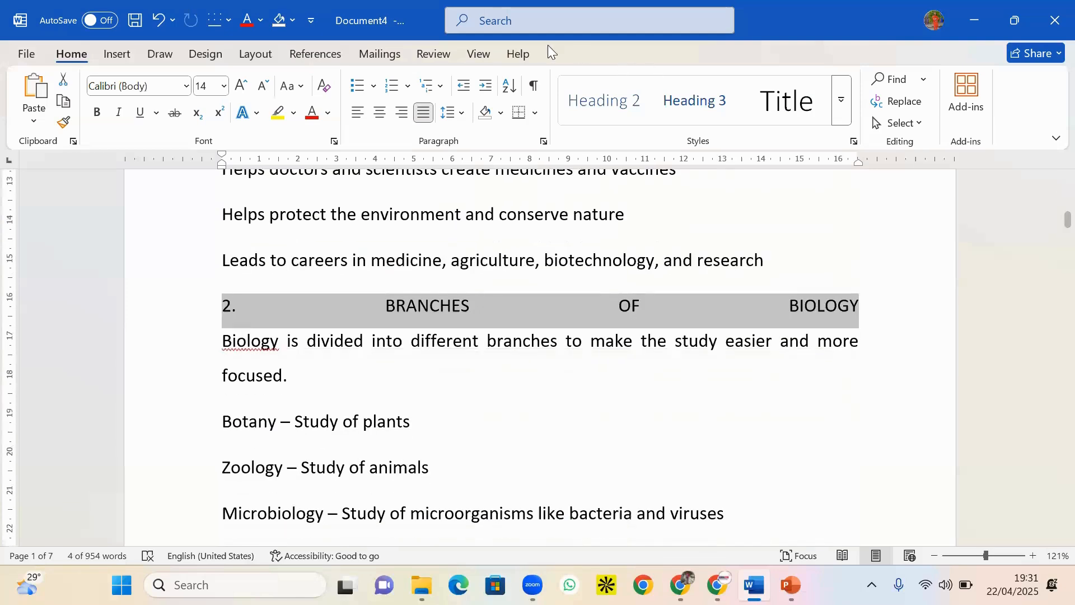
left_click(363, 118)
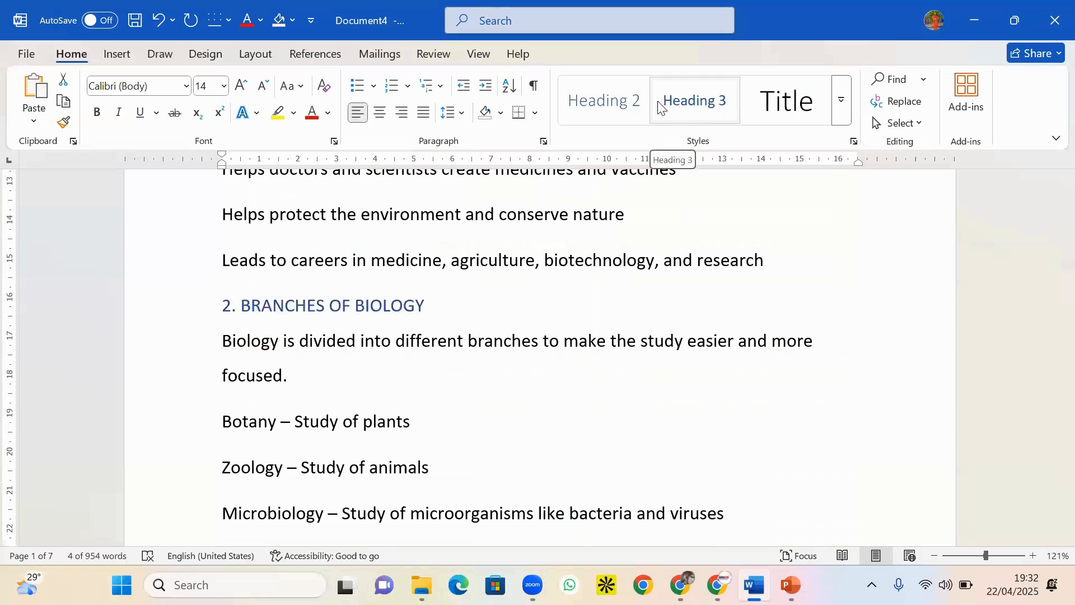
Apply the top-level Heading style to the section heading "2. BRANCHES OF BIOLOGY"
left_click(843, 102)
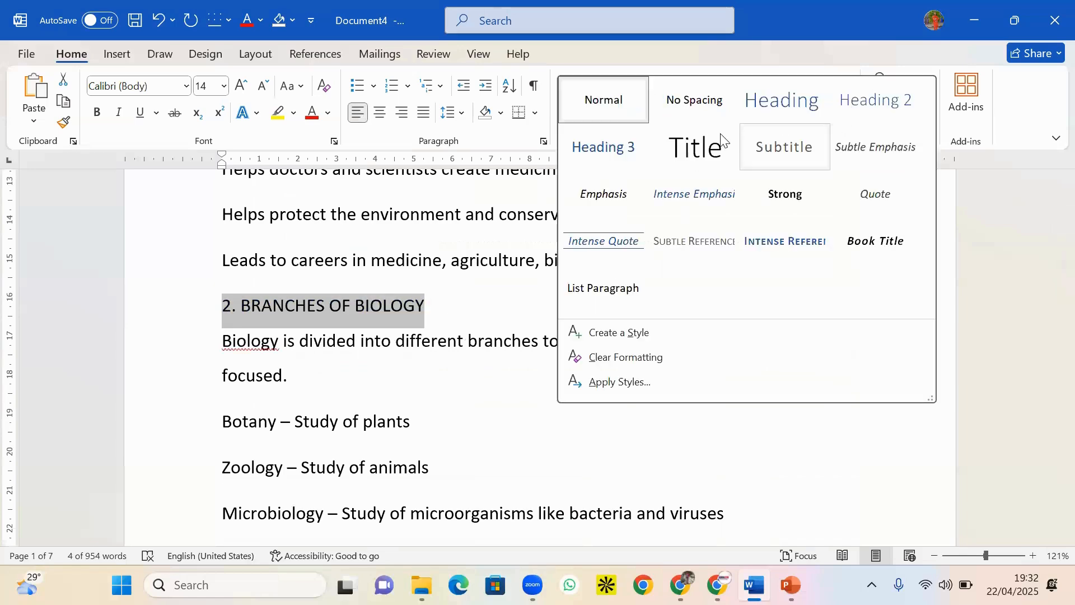
left_click(784, 106)
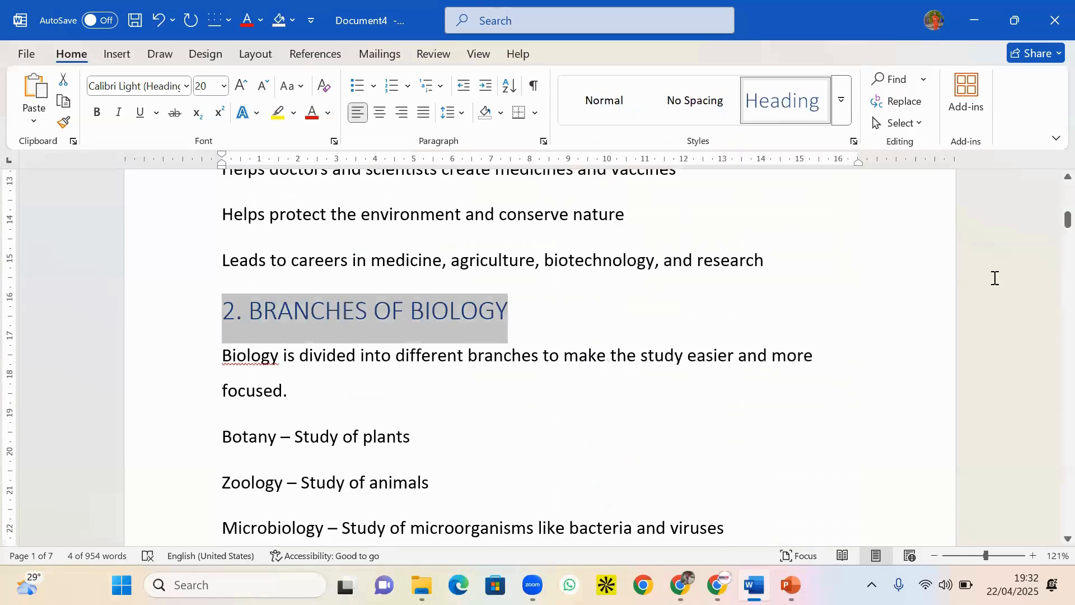
Format the branches of biology, from the Botany line through the "space for picture" line, as a bulleted list
left_click_drag(1067, 217, 1066, 223)
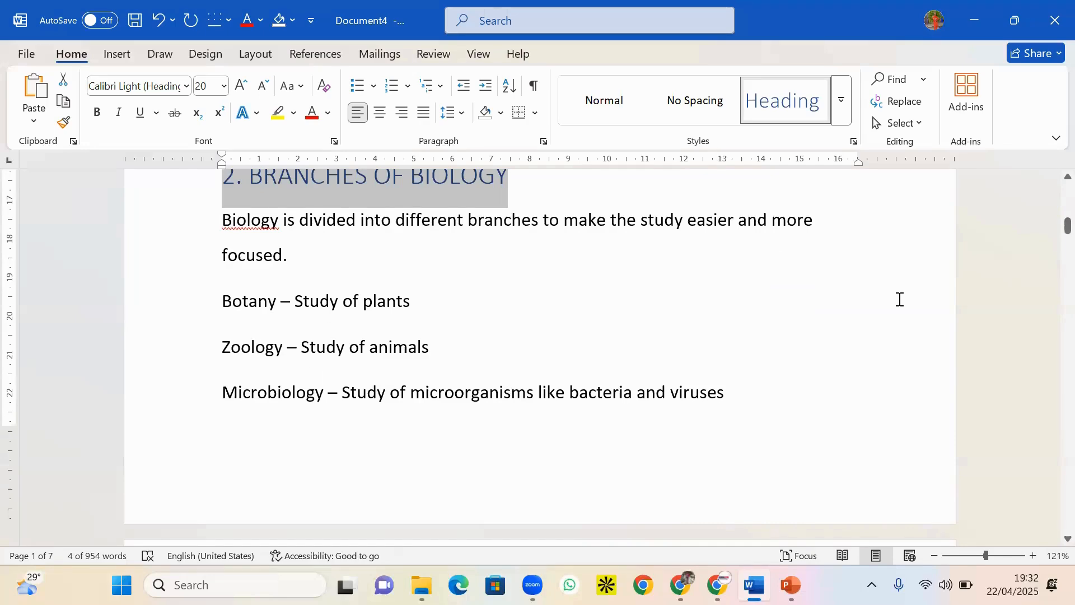
mouse_move(1051, 227)
left_mouse_down()
mouse_move(1052, 253)
mouse_move(1052, 228)
left_mouse_up()
left_click_drag(222, 300, 656, 380)
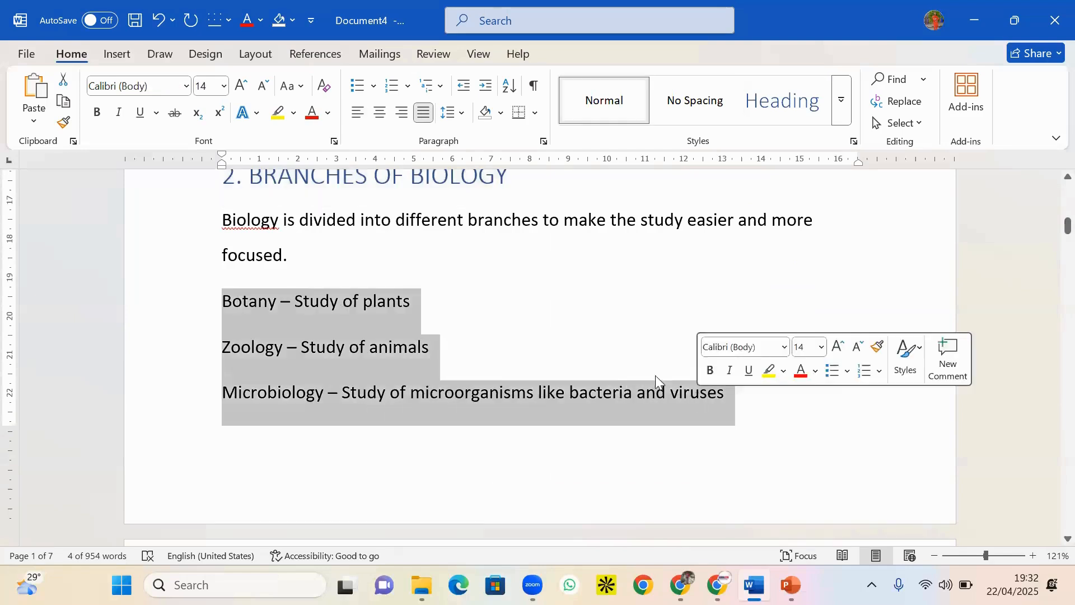
left_click(355, 88)
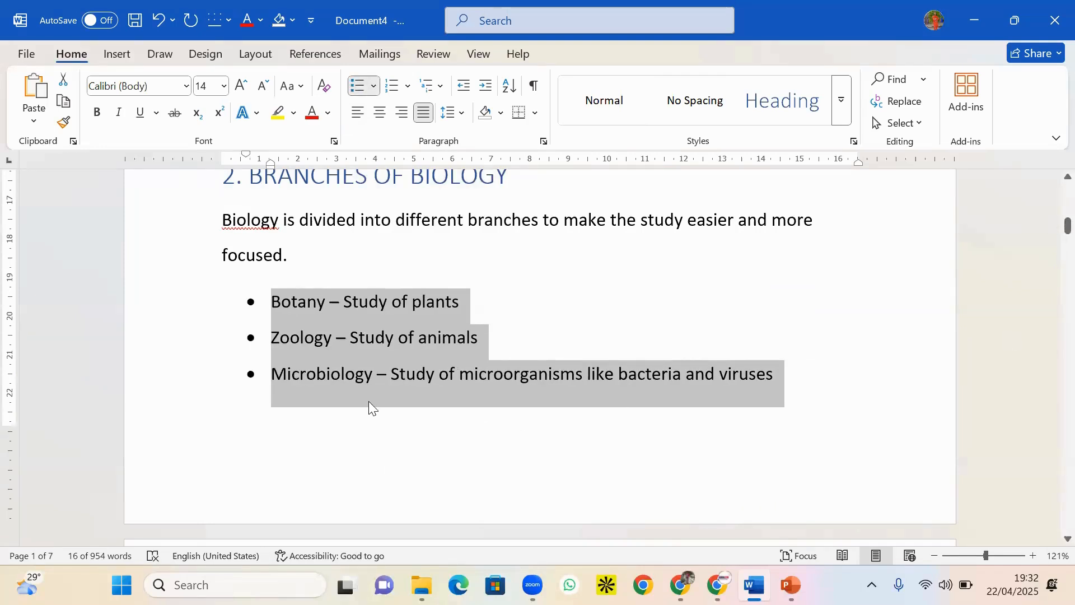
left_click_drag(1067, 225, 1052, 250)
left_click_drag(224, 232, 384, 482)
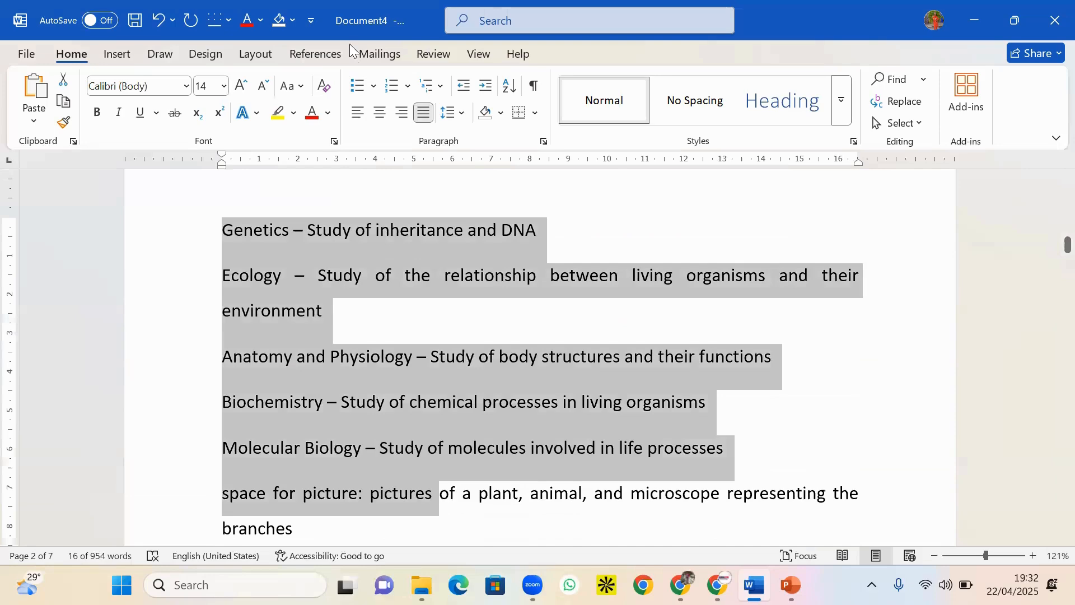
left_click(357, 85)
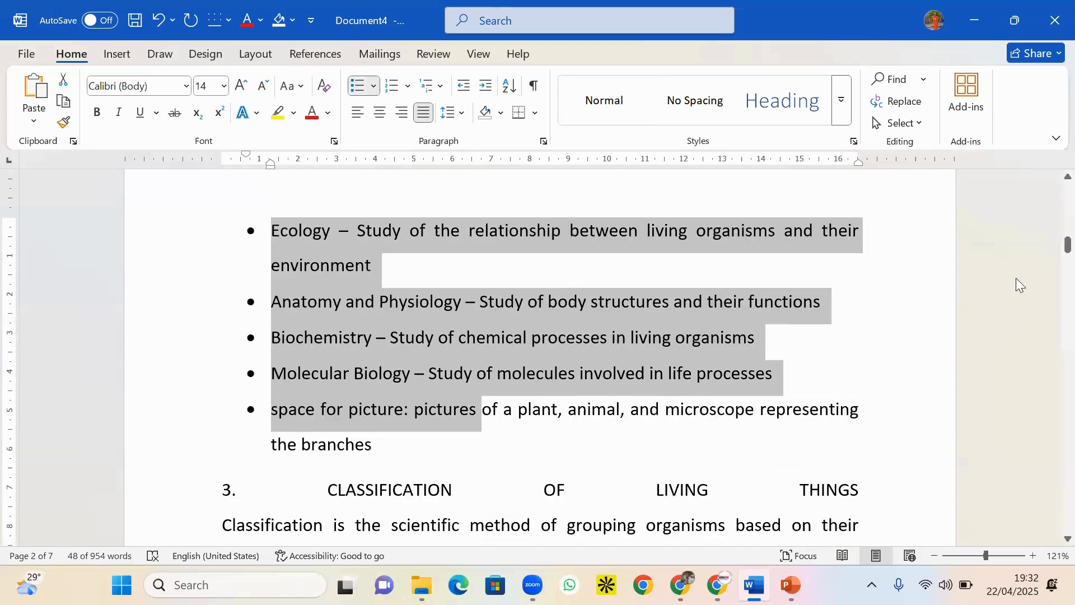
Apply the top-level Heading style to "3. CLASSIFICATION OF LIVING THINGS" and left-align it
left_click_drag(1050, 242, 1053, 266)
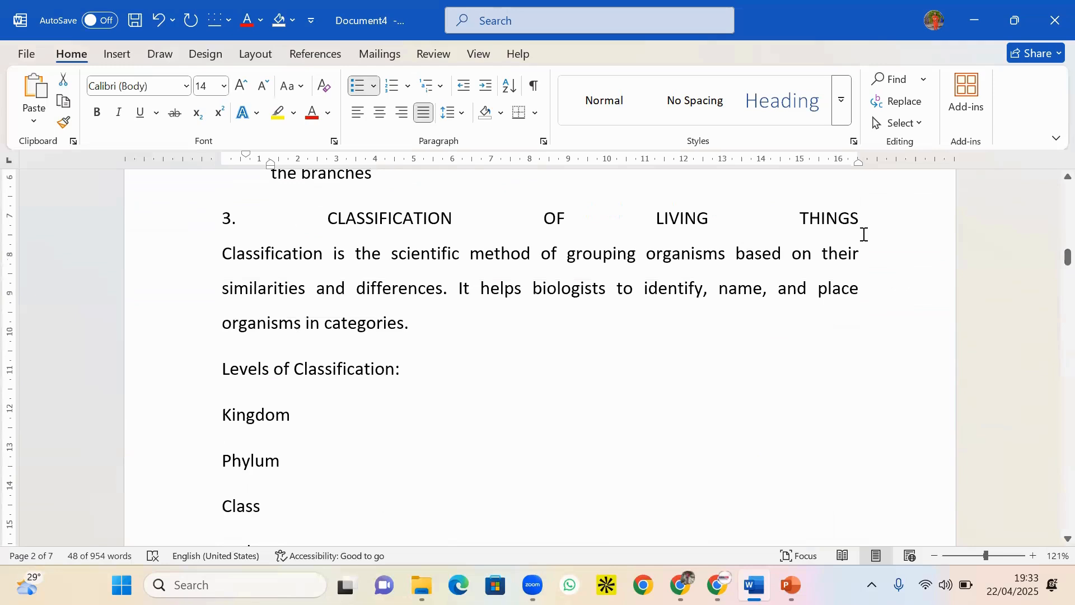
left_click_drag(864, 234, 201, 227)
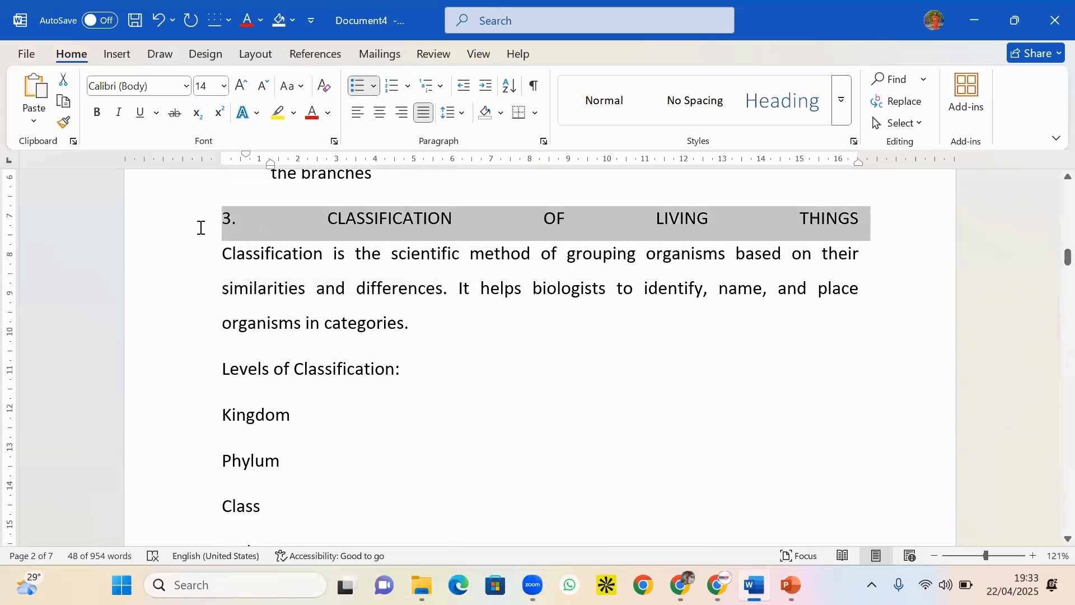
left_click(802, 109)
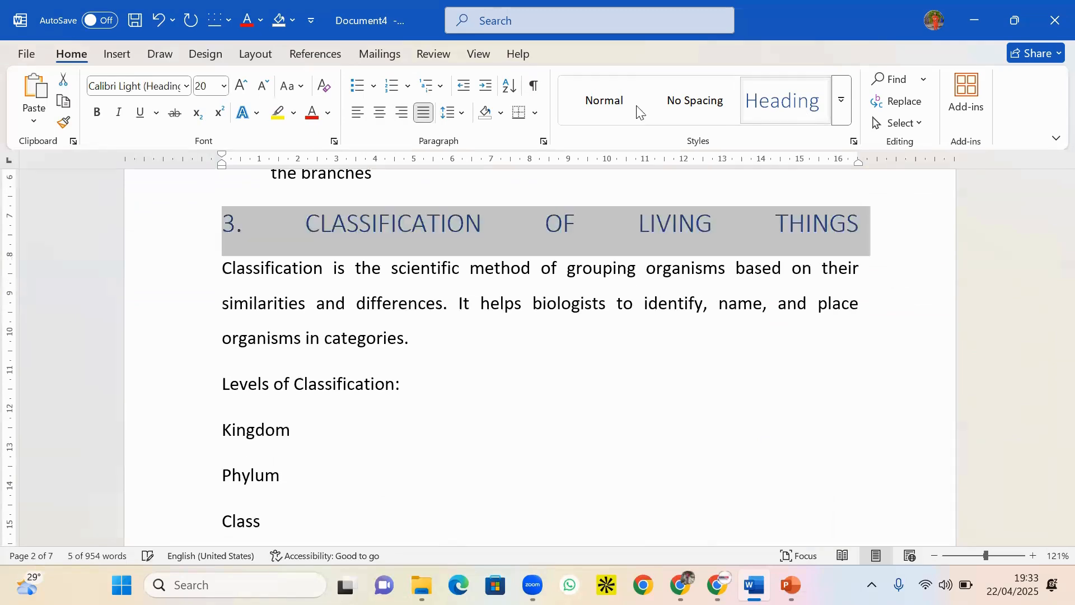
left_click(357, 114)
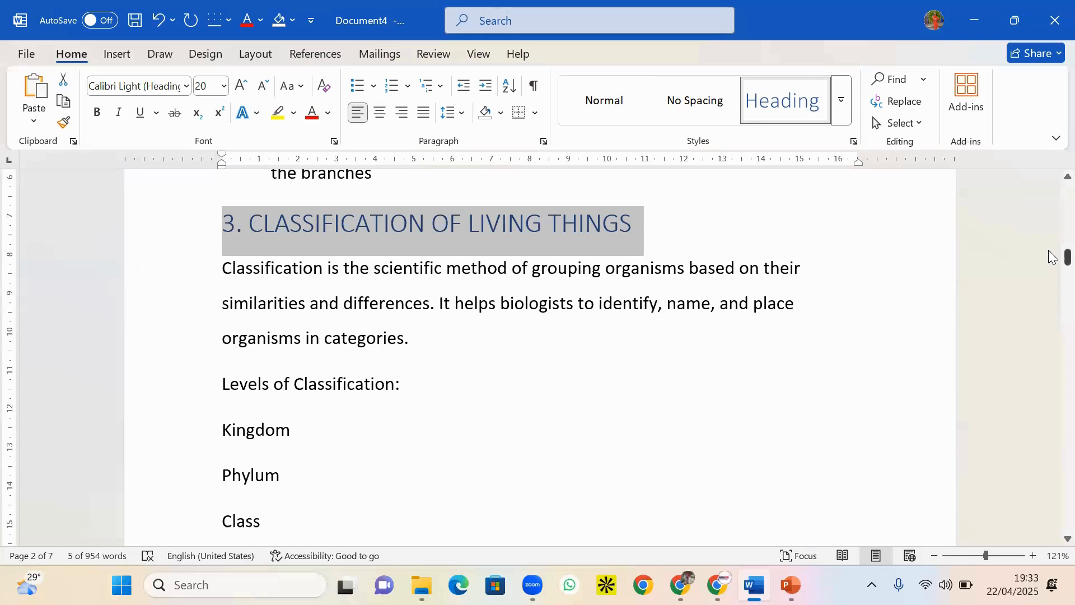
Apply the Heading 2 style to the line "THE FIVE KINGDOM CLASSIFICATION SYSTEM:"
left_click_drag(1050, 257, 1052, 275)
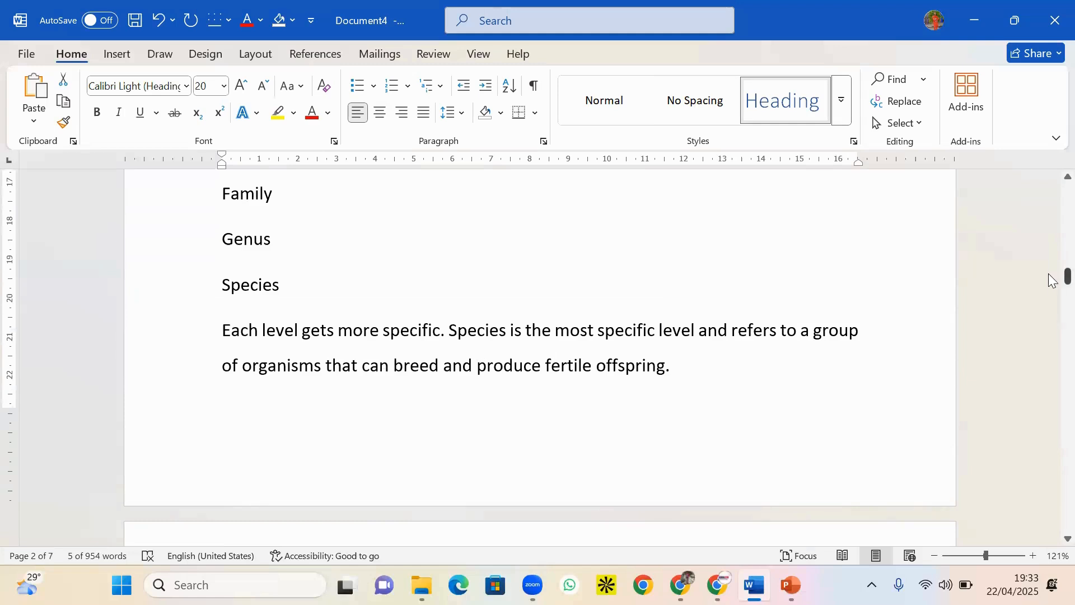
left_click_drag(1052, 280, 1052, 293)
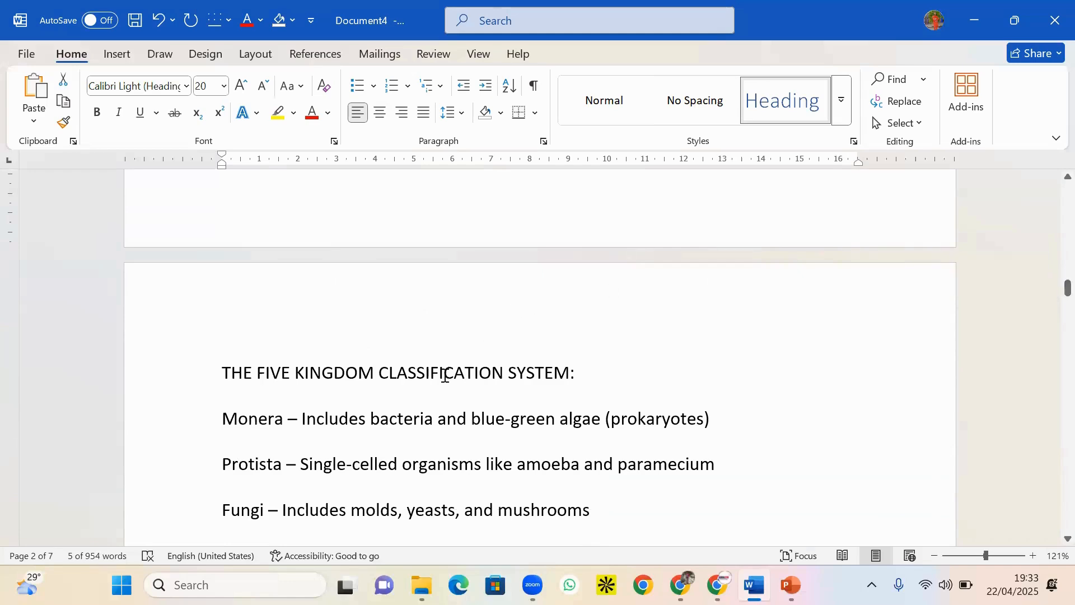
left_click_drag(595, 372, 252, 373)
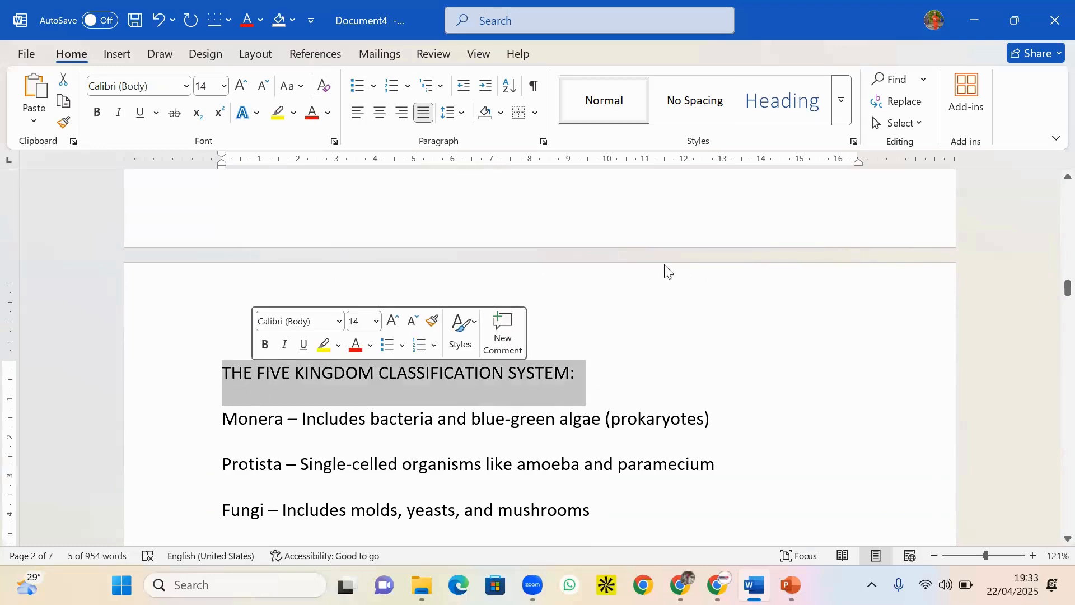
left_click(841, 119)
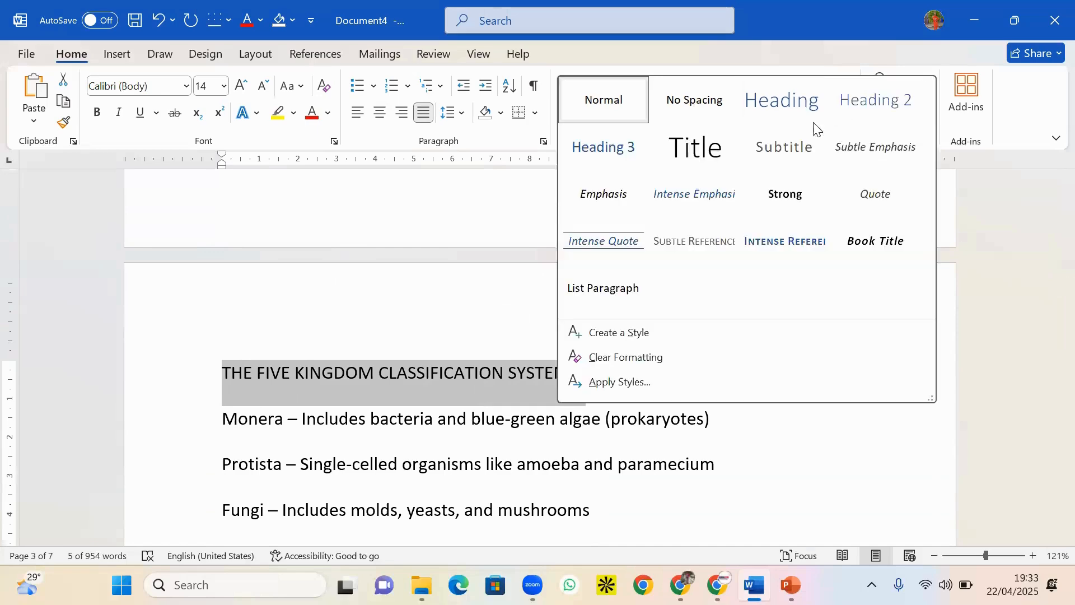
left_click(865, 108)
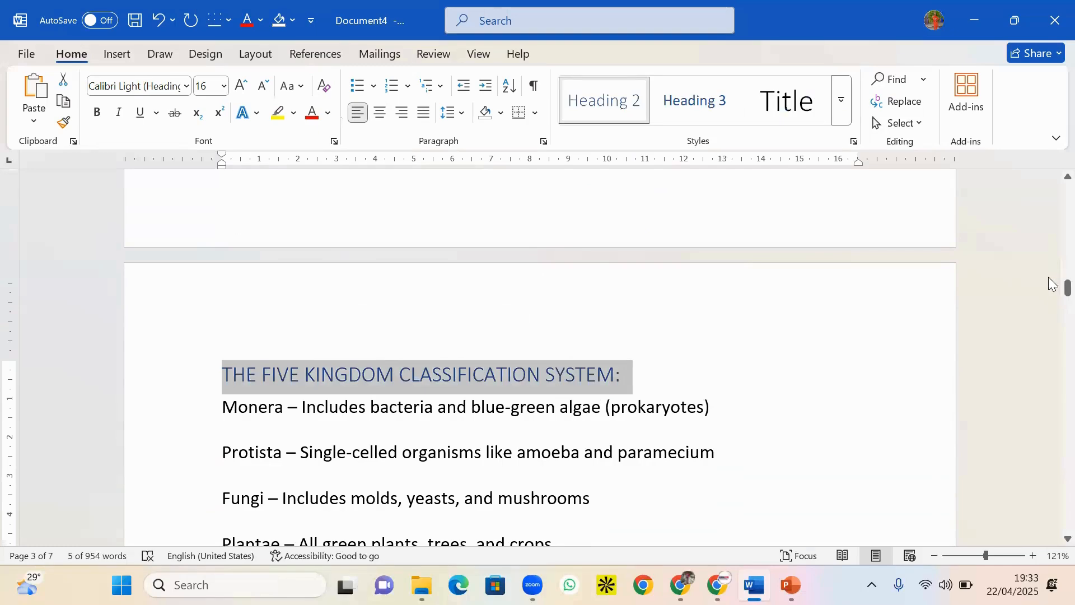
Apply the top-level Heading style to "4. CHARACTERISTICS OF LIVING THINGS" and left-align it
scroll(1052, 284, "up", 5)
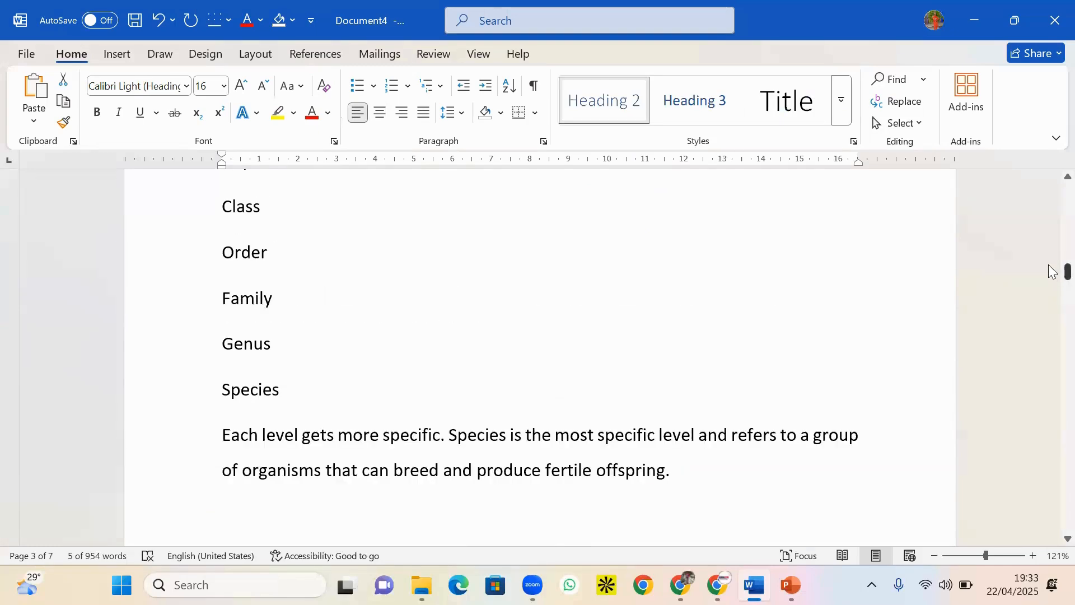
left_click_drag(1052, 271, 1050, 314)
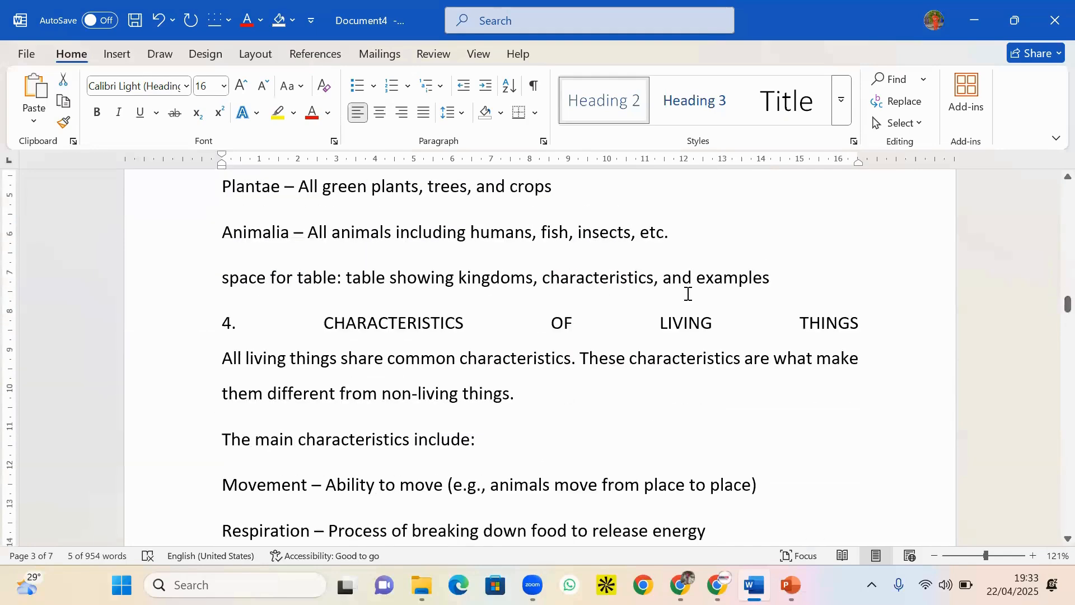
left_click_drag(736, 310, 223, 339)
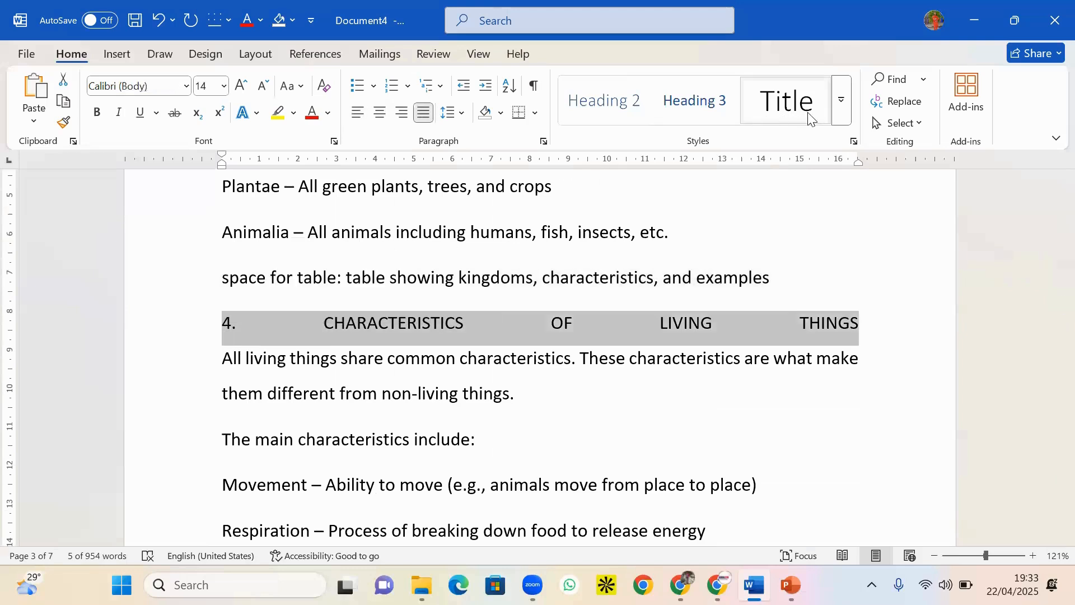
left_click(844, 112)
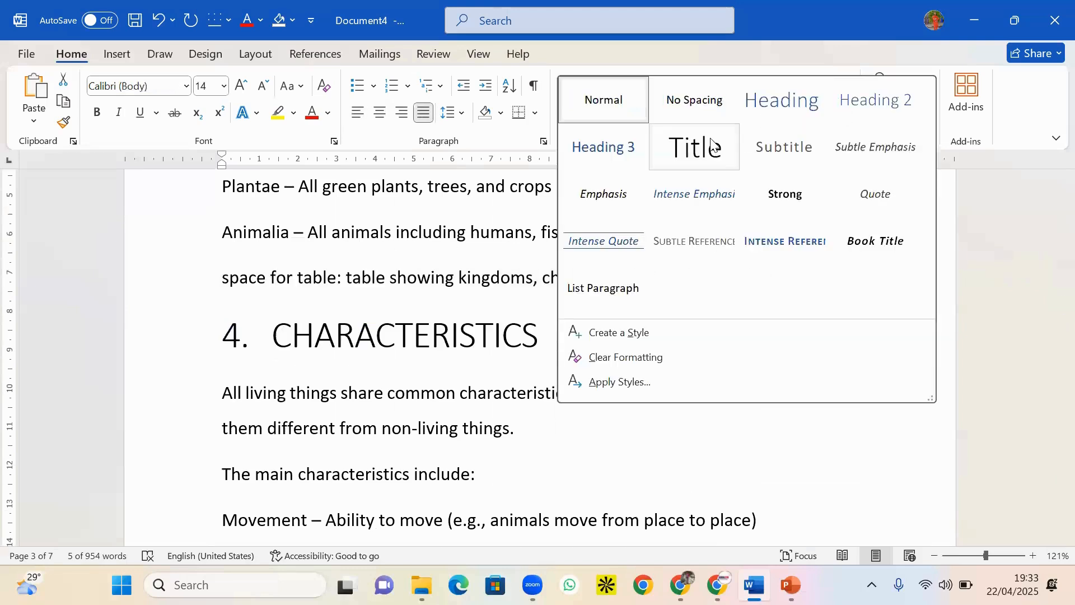
left_click(798, 116)
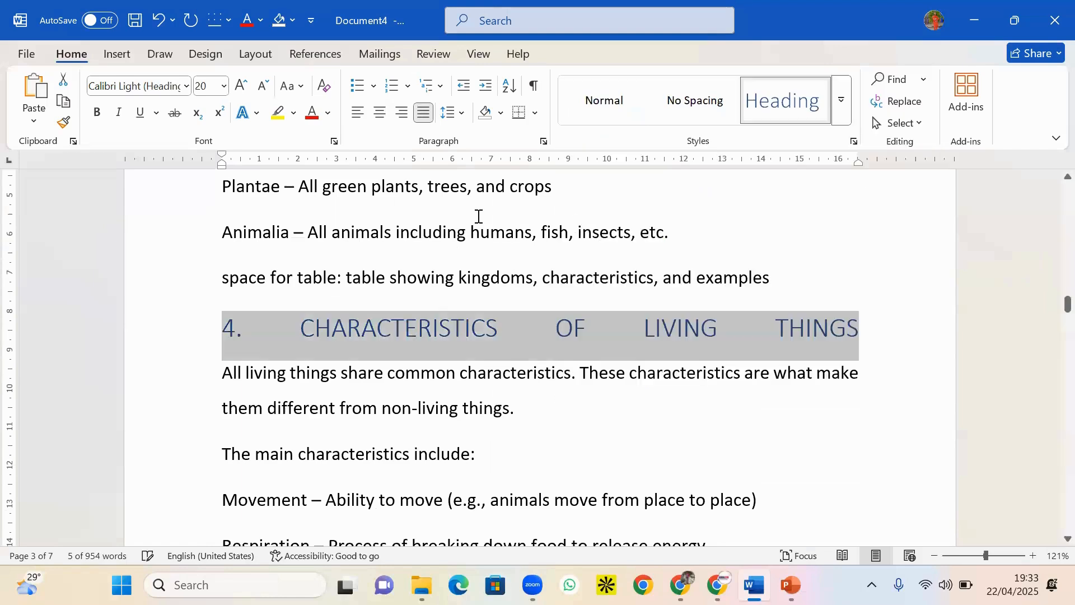
left_click(358, 115)
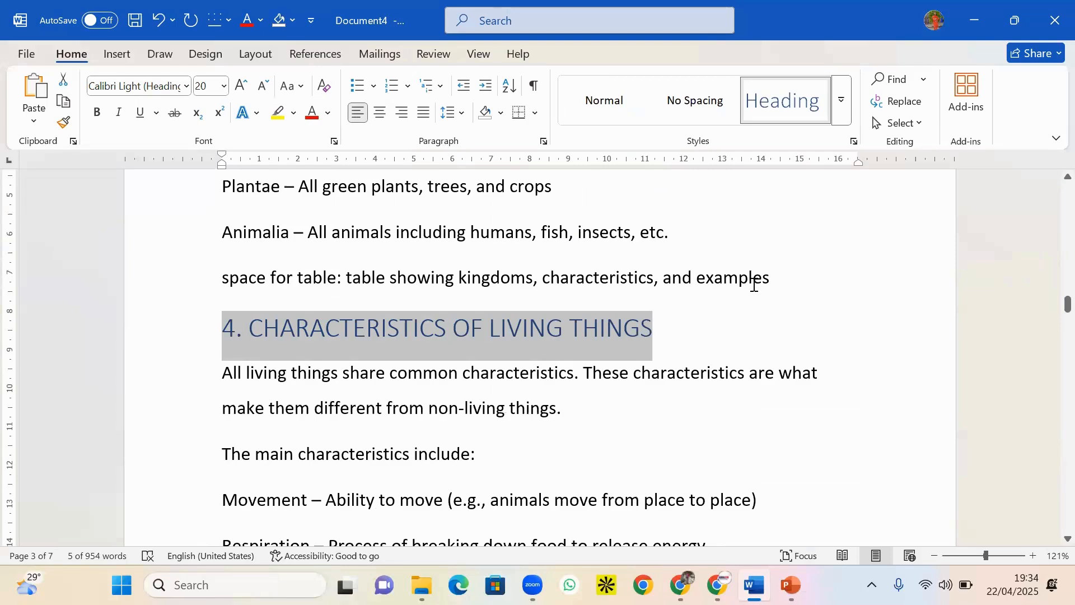
Insert a table with three columns and four rows on a new line above the "space for table" line
left_click_drag(775, 277, 395, 291)
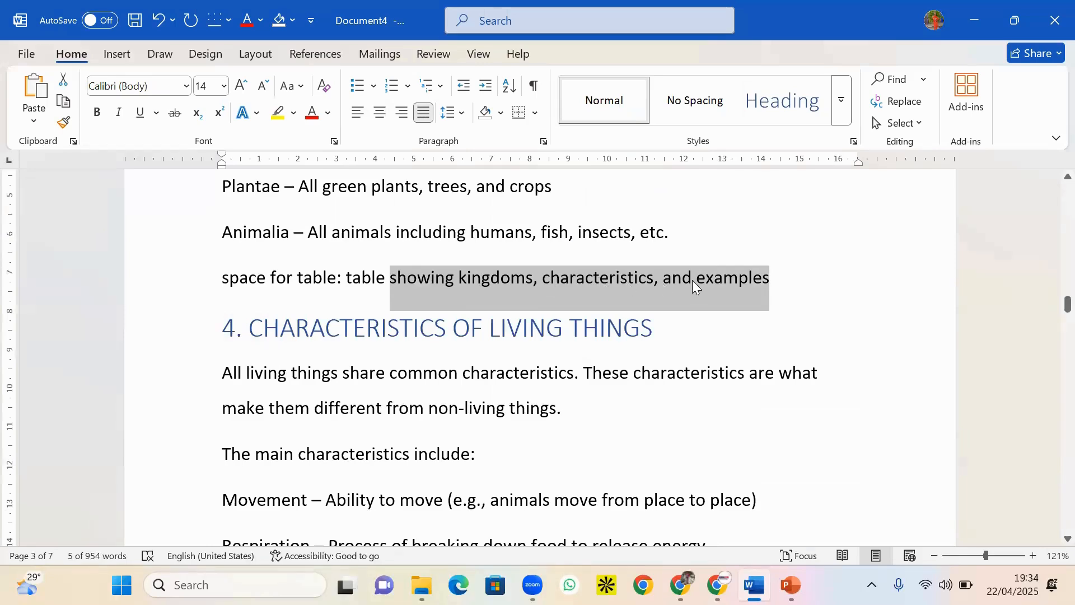
left_click(390, 280)
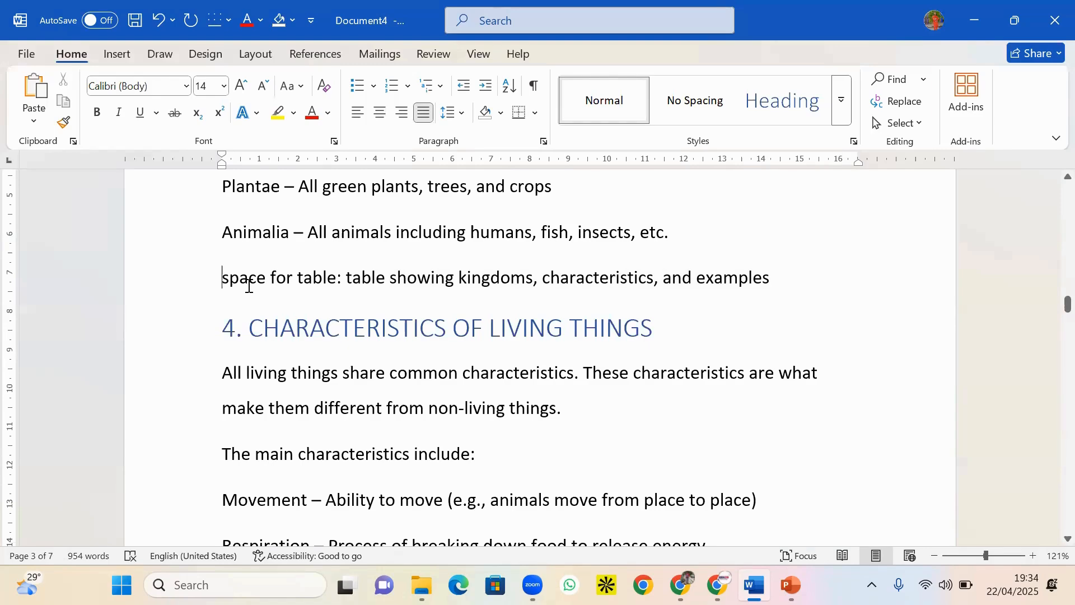
key("Return")
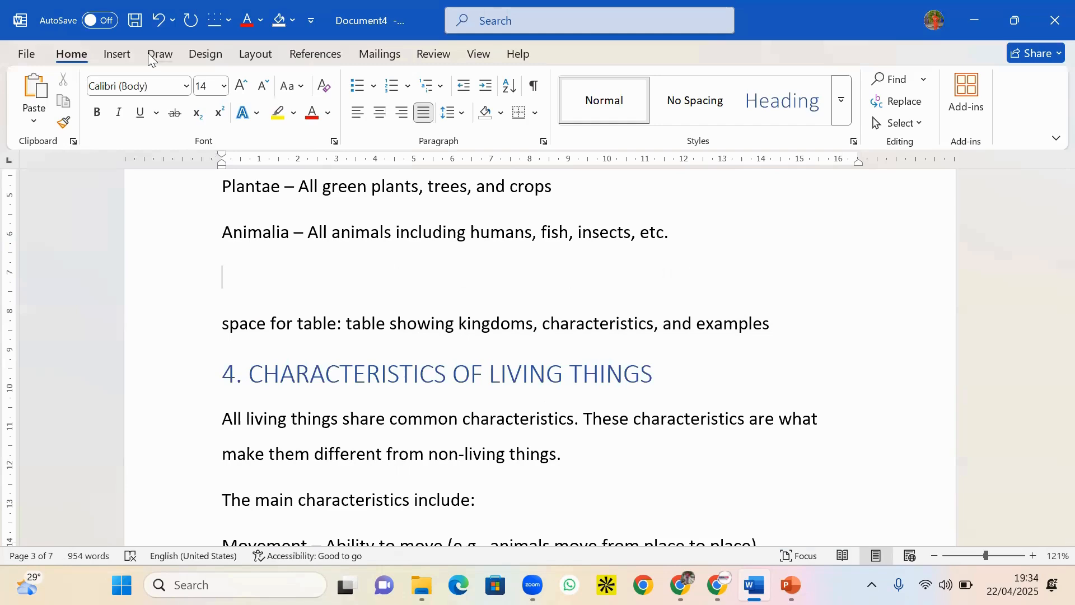
left_click(114, 56)
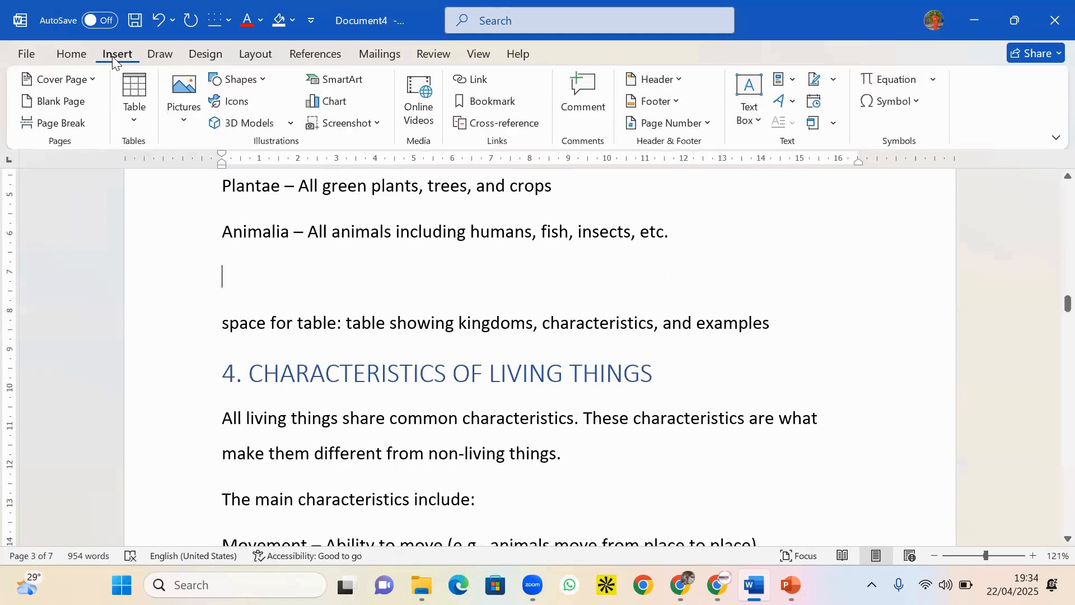
left_click(129, 102)
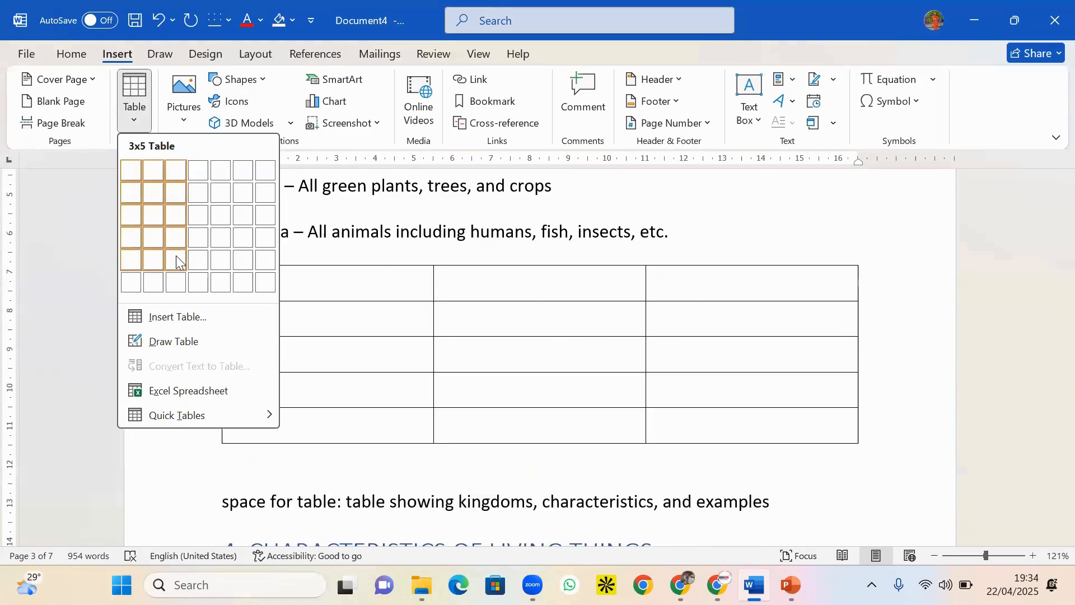
left_click(177, 240)
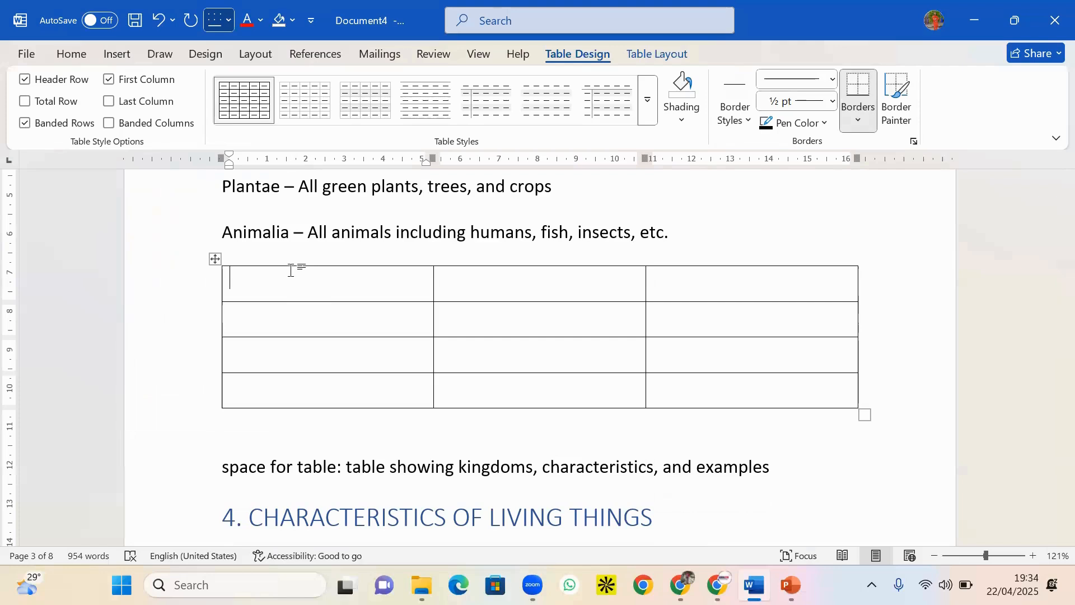
Fill the table's first row with "animalia", "movement" and "ma"
type("animalia")
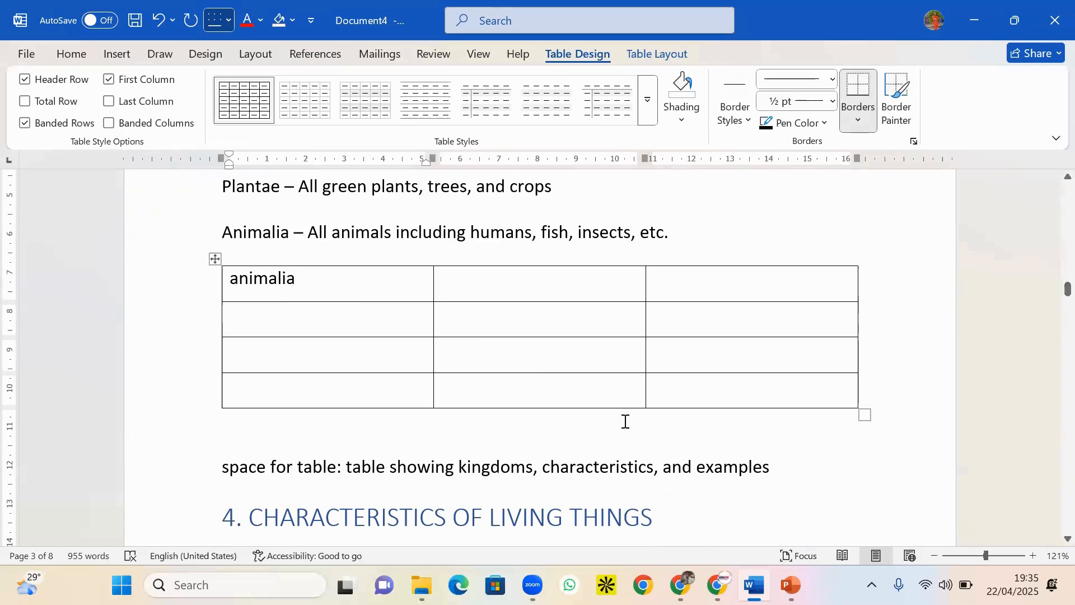
left_click(464, 298)
type("m")
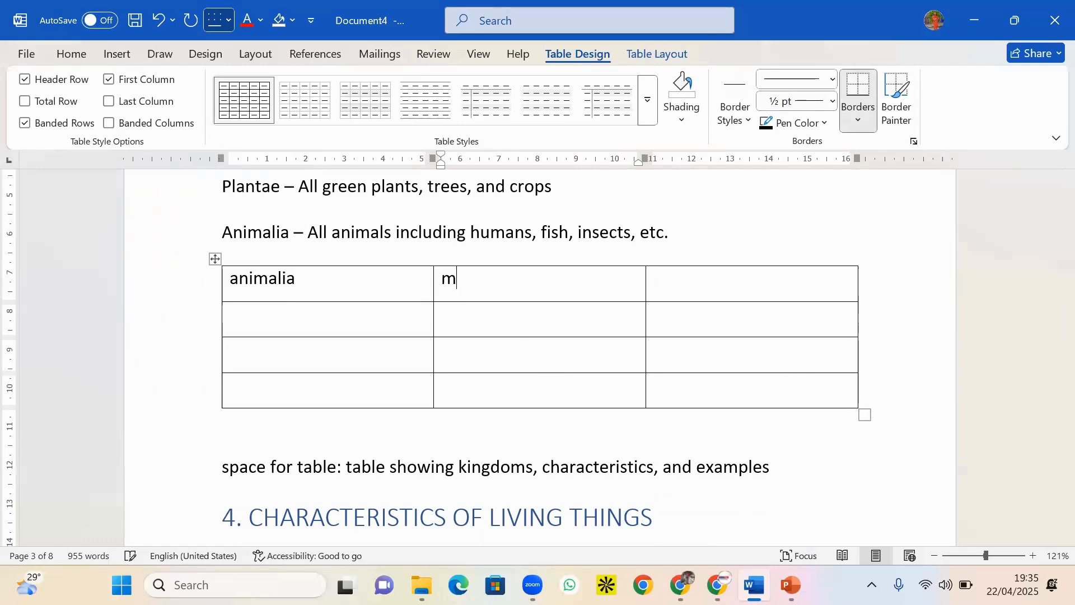
type("ovement")
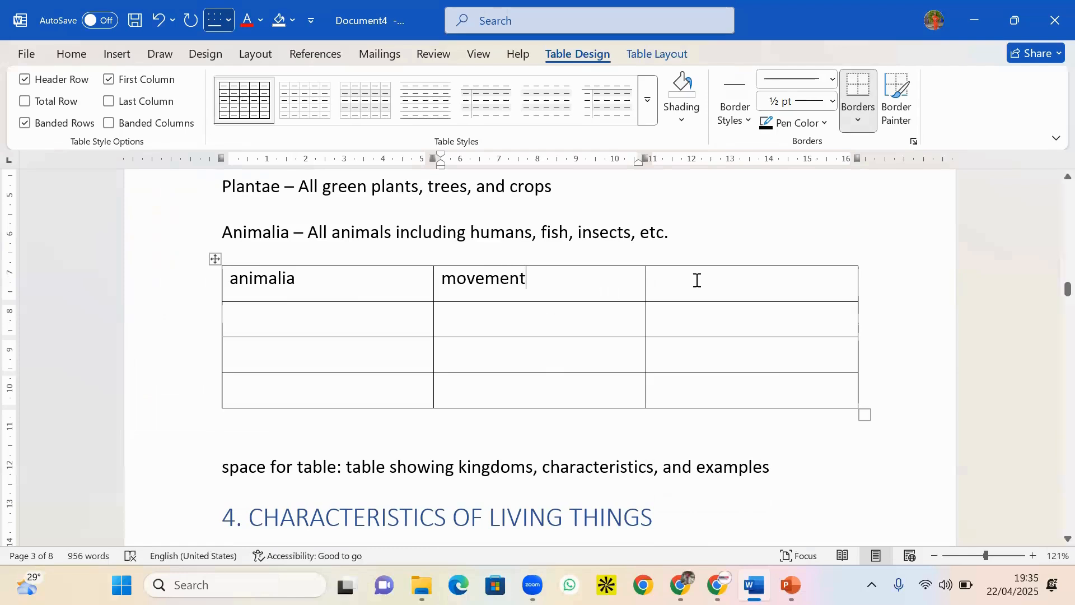
left_click(697, 280)
type("ma")
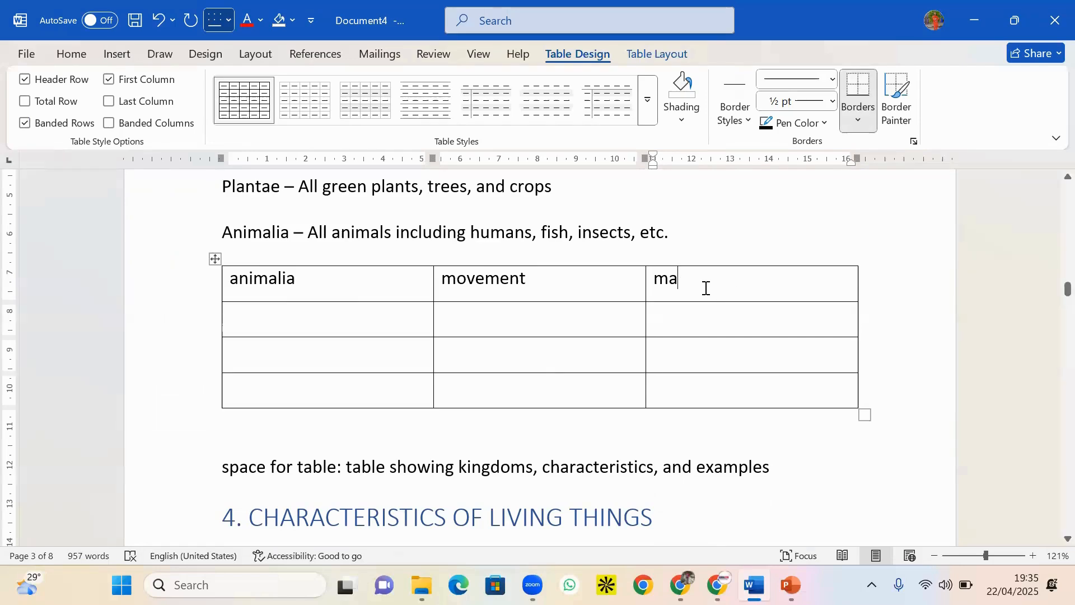
Move the text "animalia" from the table's first cell to the cell directly below it
left_click_drag(704, 288, 242, 288)
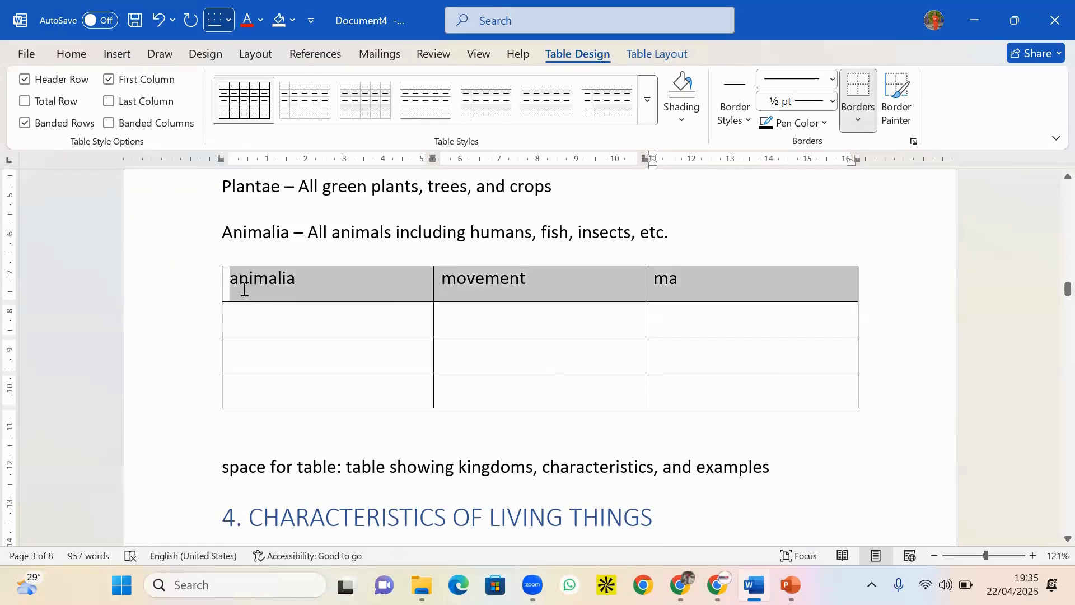
left_click(286, 285)
left_click_drag(308, 287, 219, 282)
key("ctrl+c")
key("BackSpace")
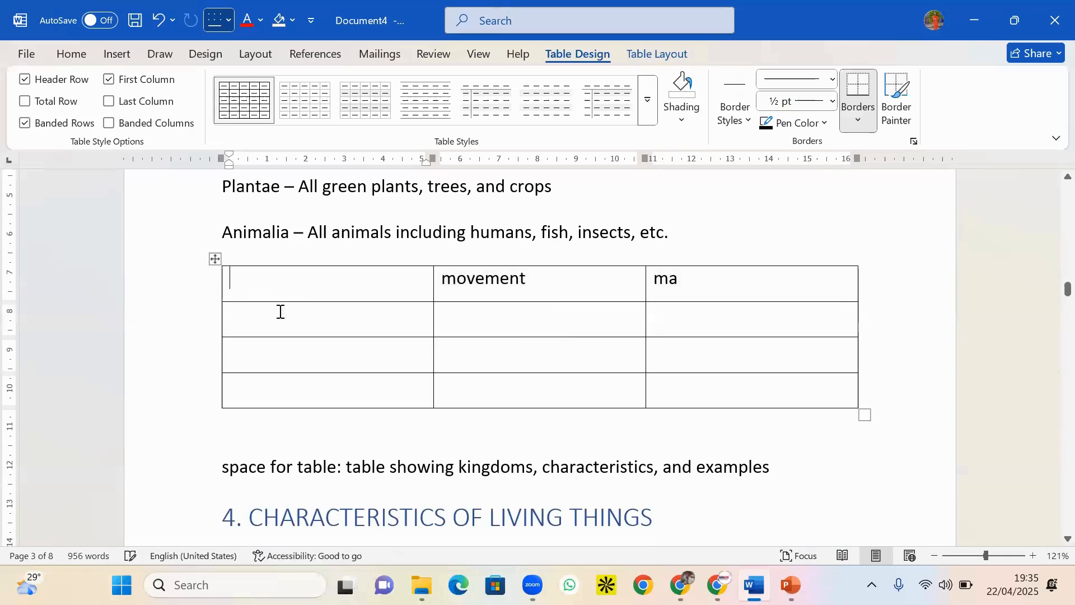
left_click(276, 318)
key("ctrl+v")
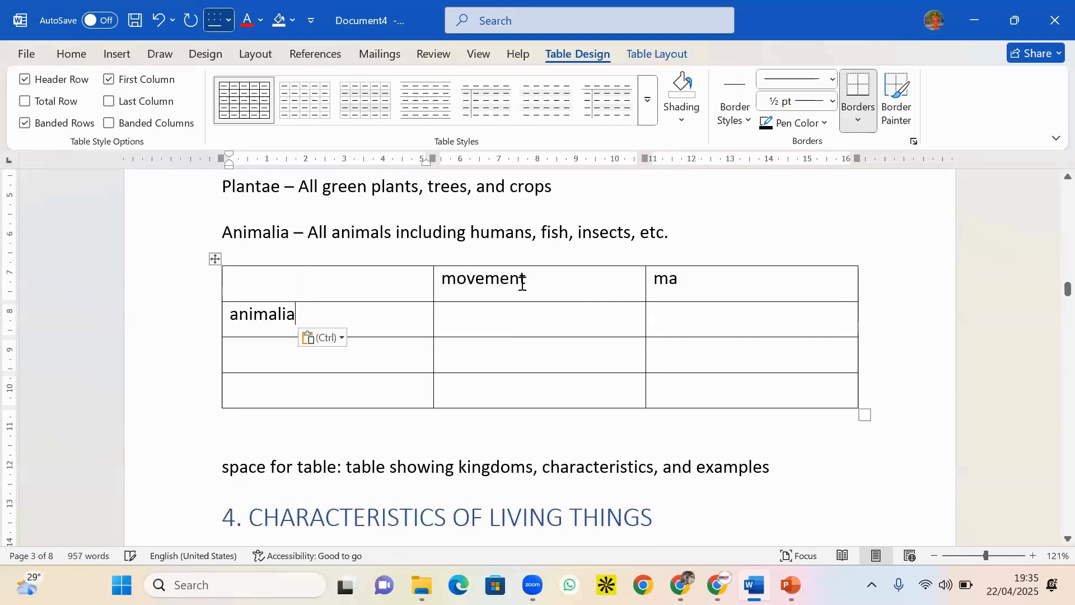
Fill the table's header row with "KINGDOM", "CHARACTERISTICS" and "EXAMPLES", replacing the existing text
left_click_drag(526, 280, 408, 282)
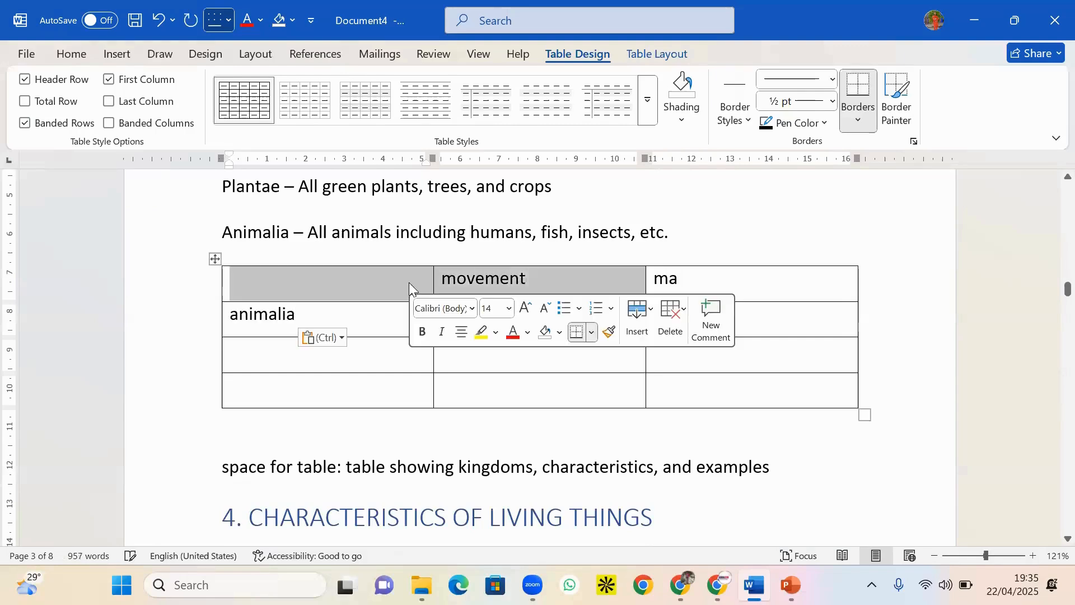
left_click(349, 288)
type("KI")
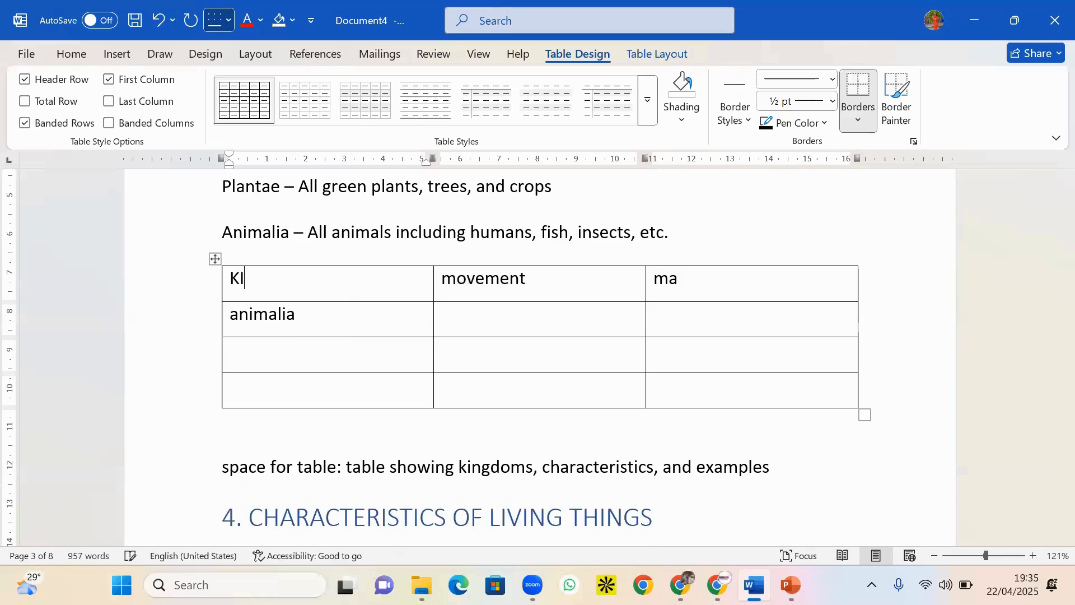
type("NGDOM")
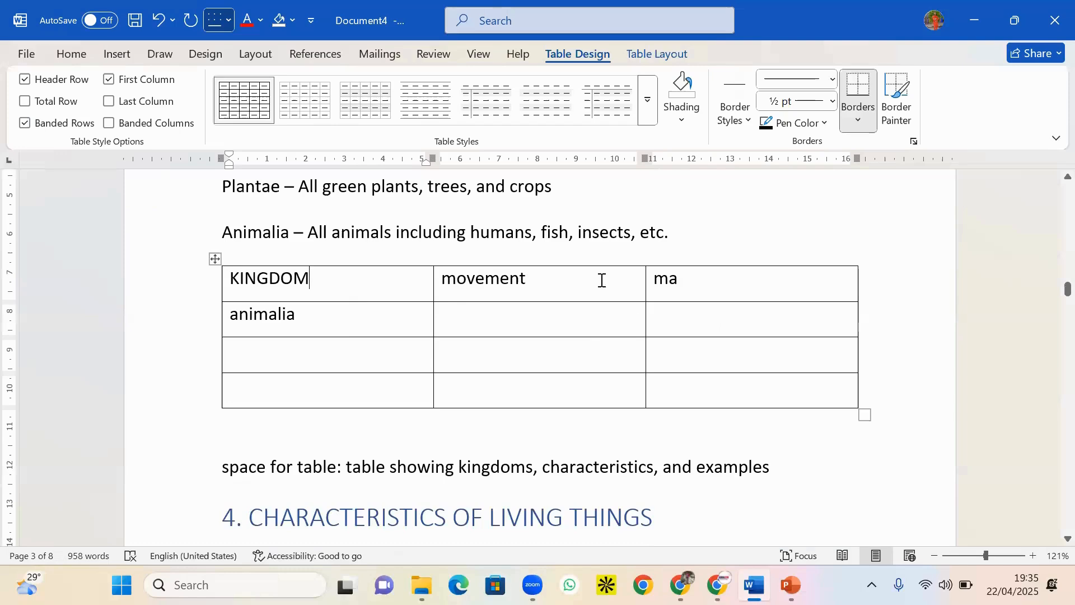
left_click_drag(527, 281, 432, 284)
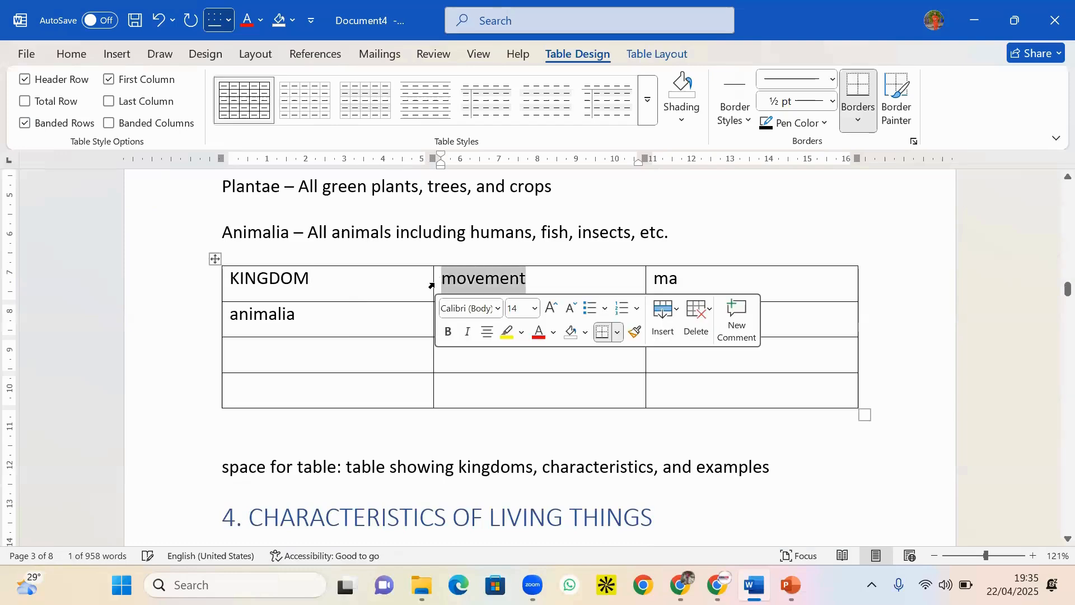
type("CHAR")
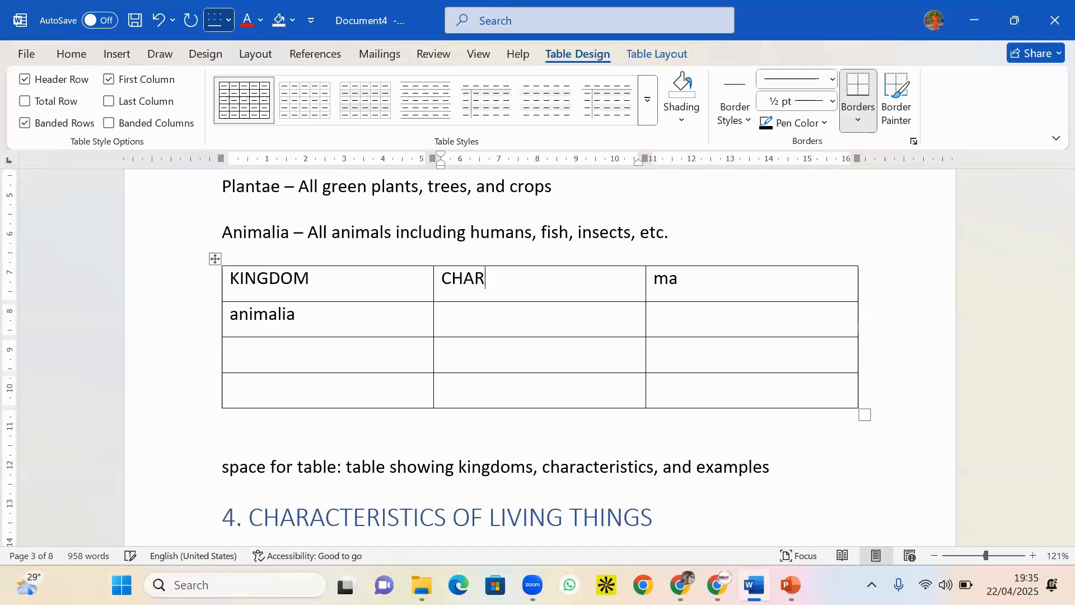
type("ACTERISTICS")
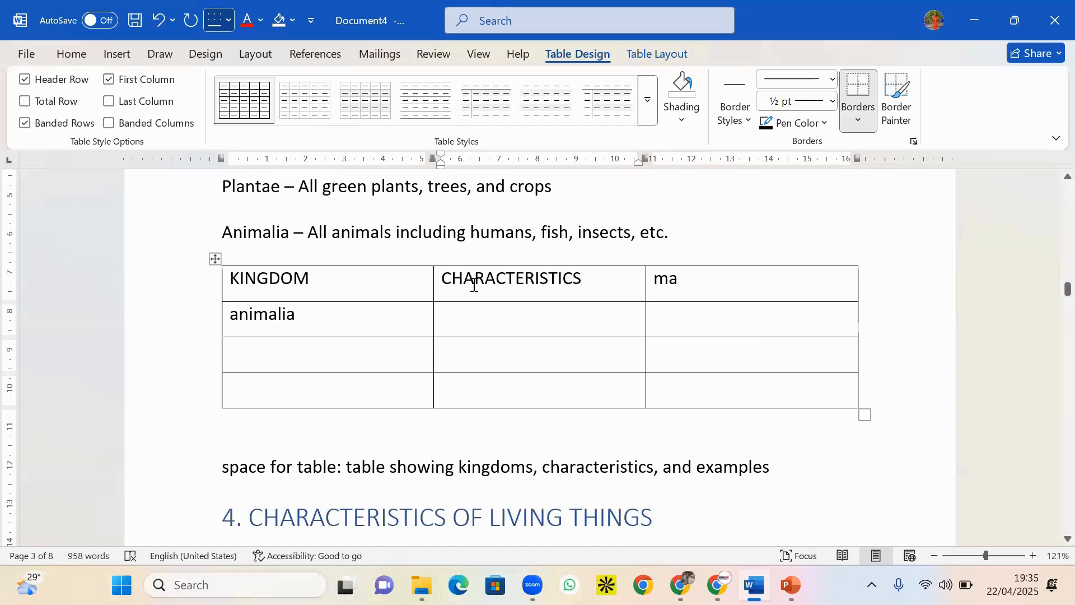
left_click_drag(684, 284, 651, 283)
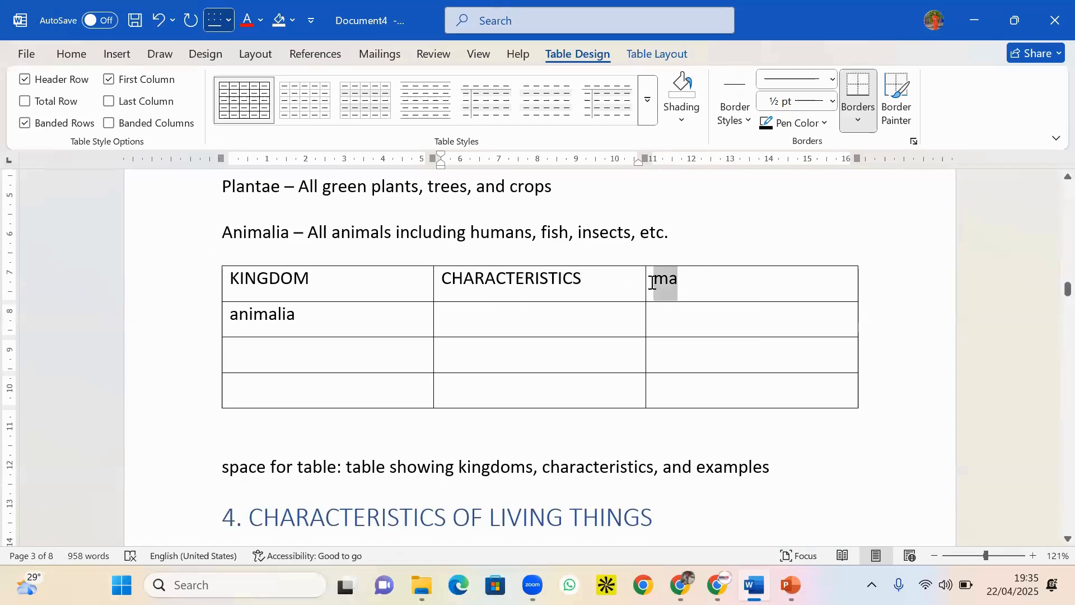
type("E")
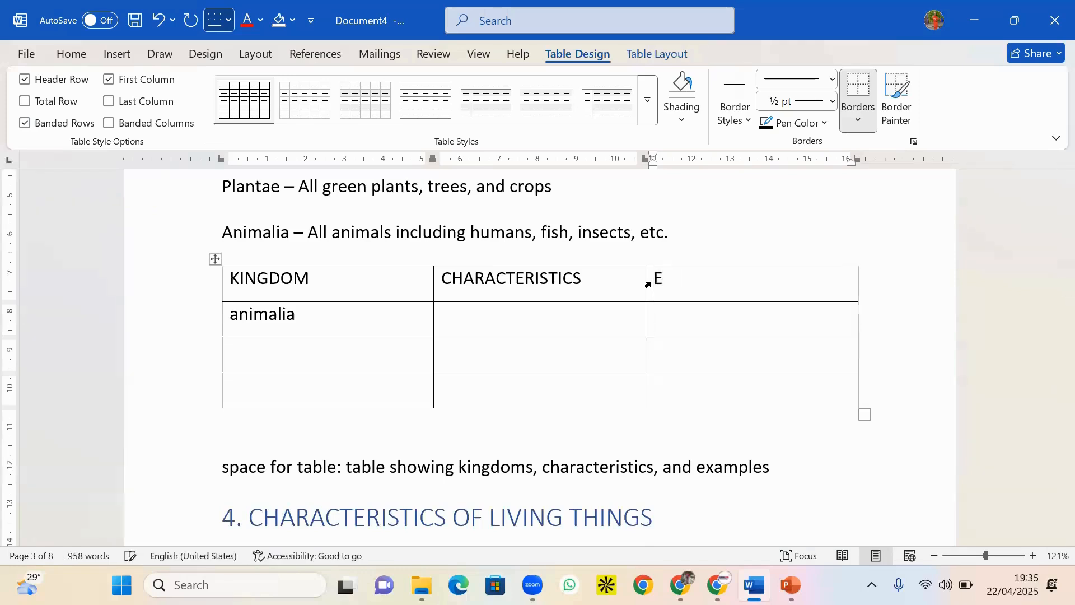
type("XAMPLES")
Make the text in the table's header row bold
left_click_drag(797, 274, 339, 276)
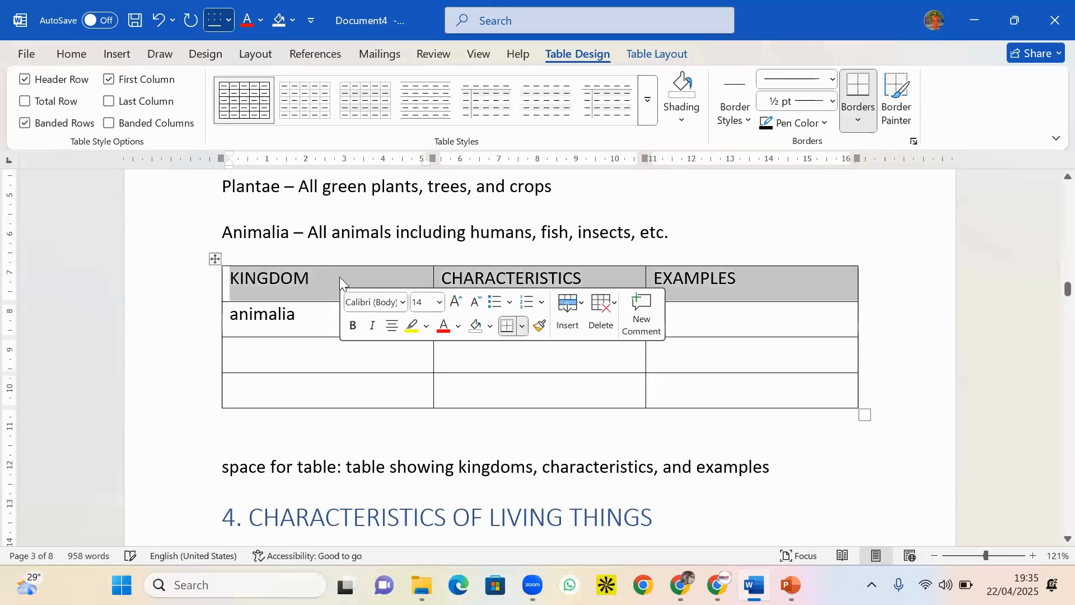
left_click(352, 326)
left_click(292, 350)
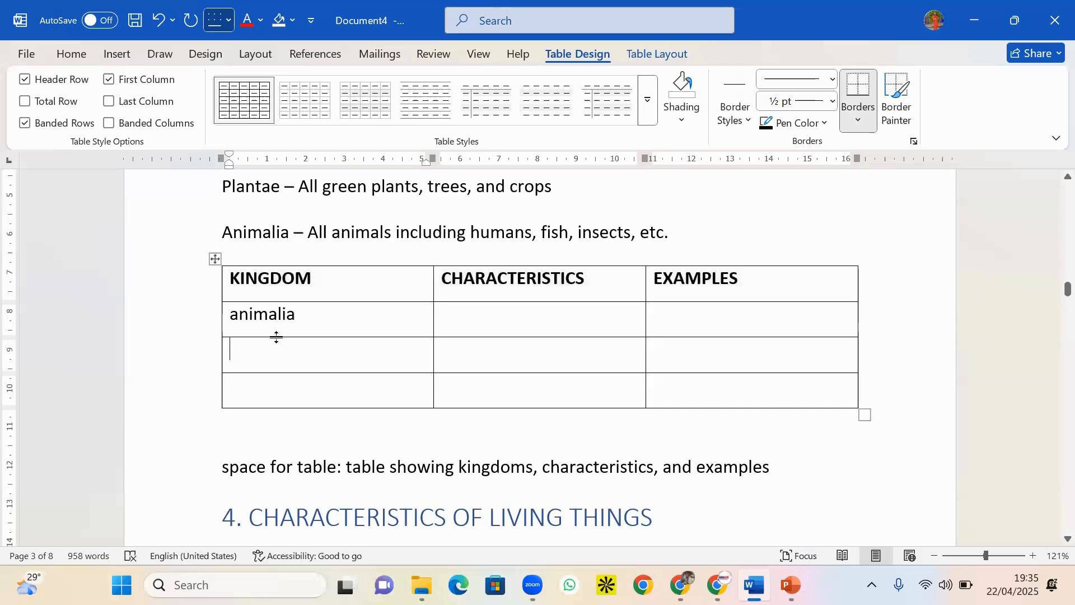
Capitalize the first letter of "animalia" in the cell below the KINGDOM header
left_click(239, 316)
key("BackSpace")
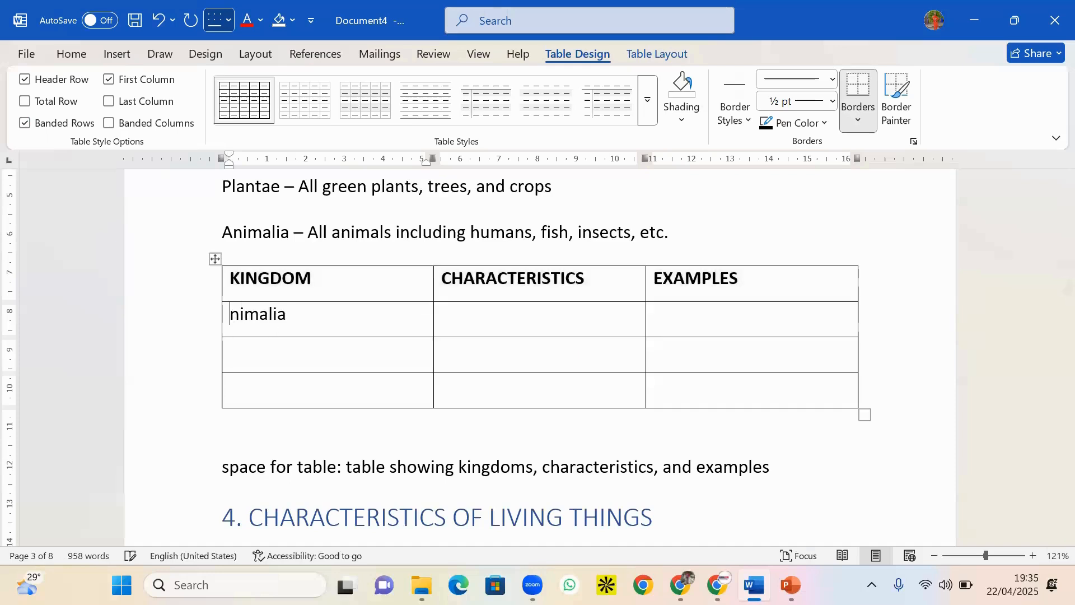
type("a")
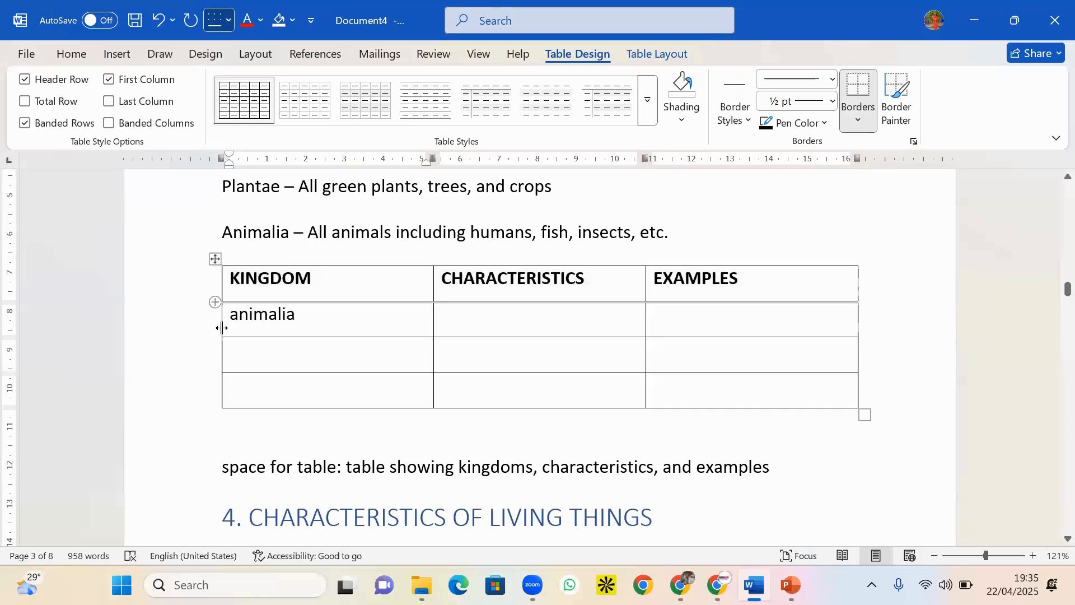
key("BackSpace")
type("A")
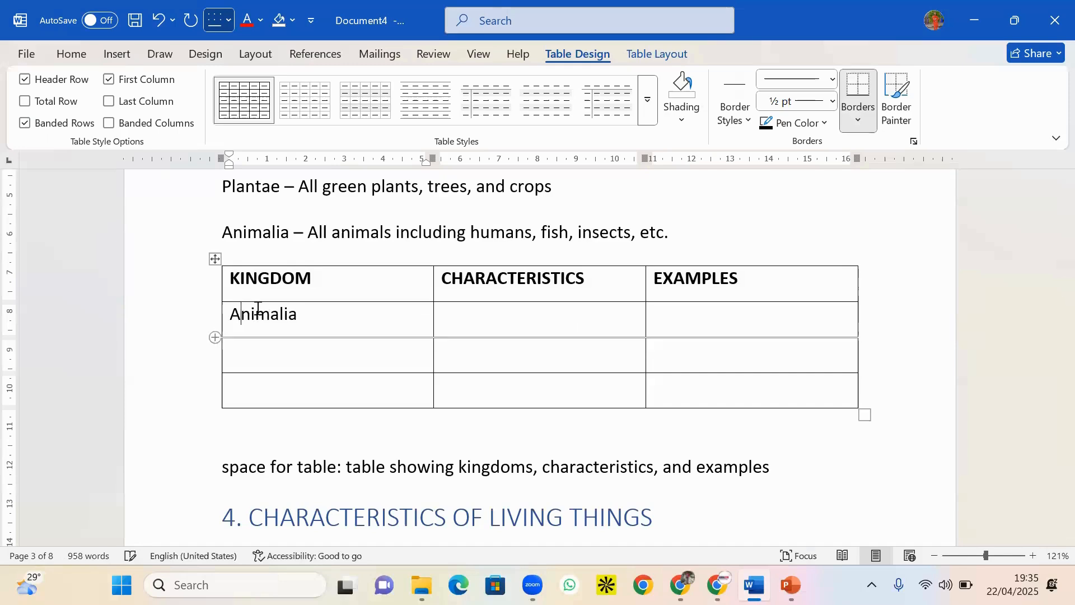
Replace "Animalia" in the KINGDOM column with "Mammalia"
left_click(476, 322)
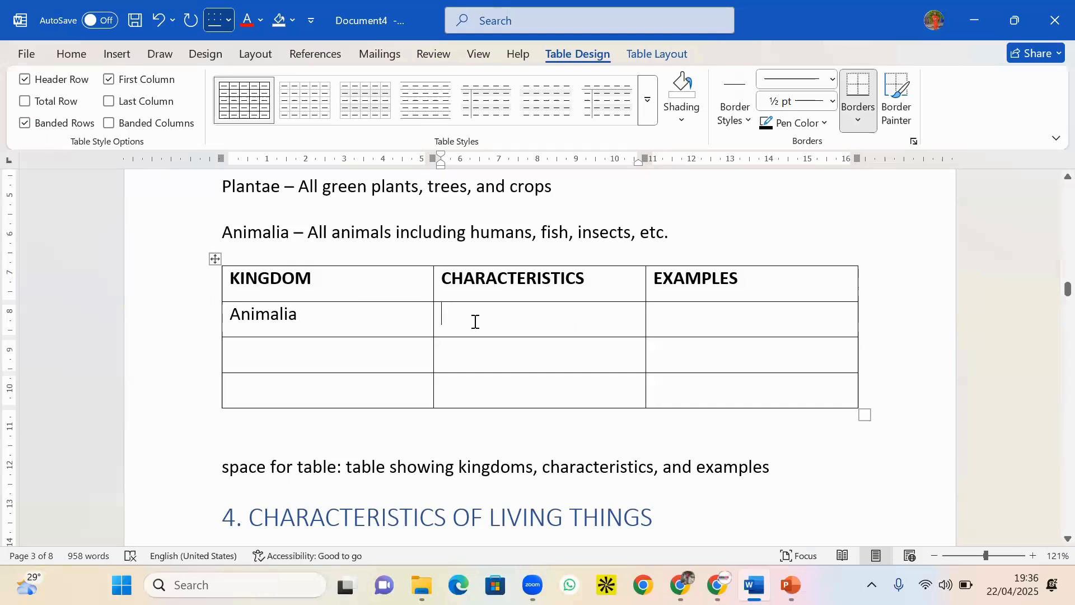
left_click_drag(350, 336, 207, 315)
type("Ma")
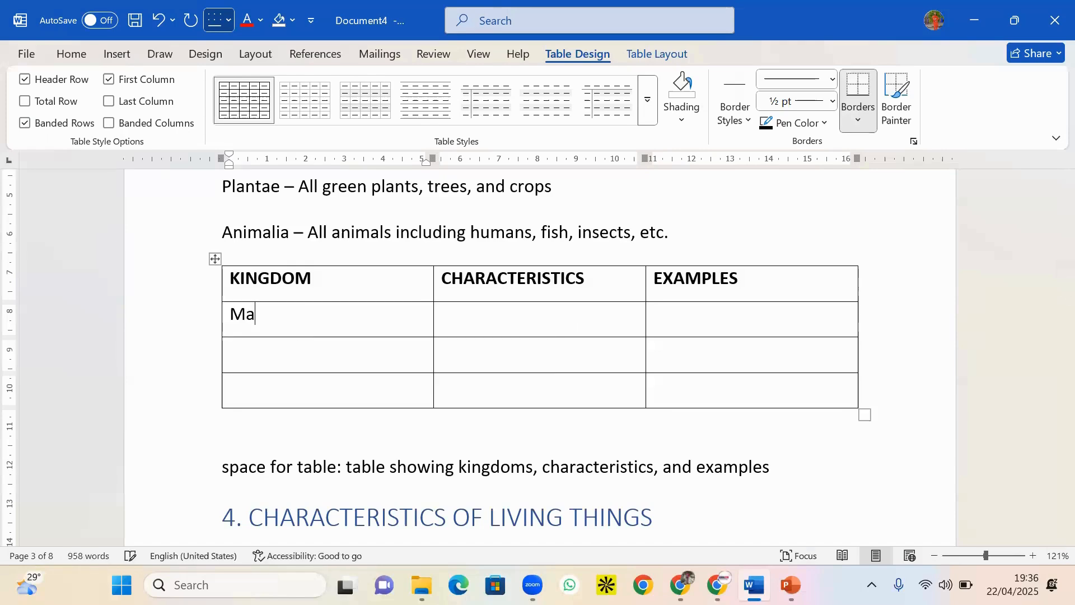
type("mmalia")
Complete the Mammalia row with "Movement" as the characteristic and "Man, Birds" as the examples
left_click(490, 308)
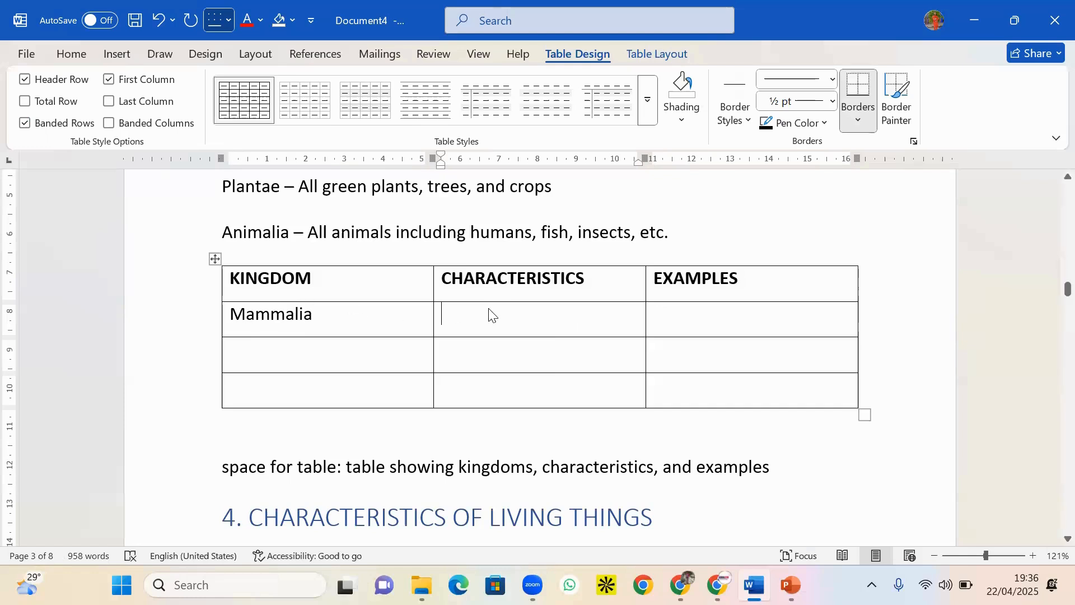
type("M")
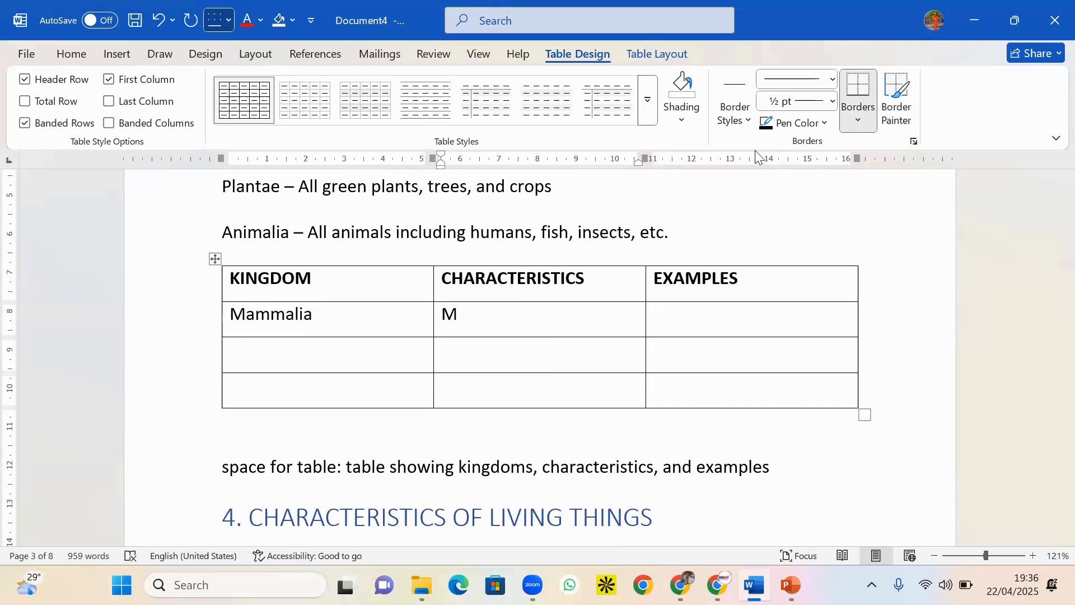
left_click(528, 312)
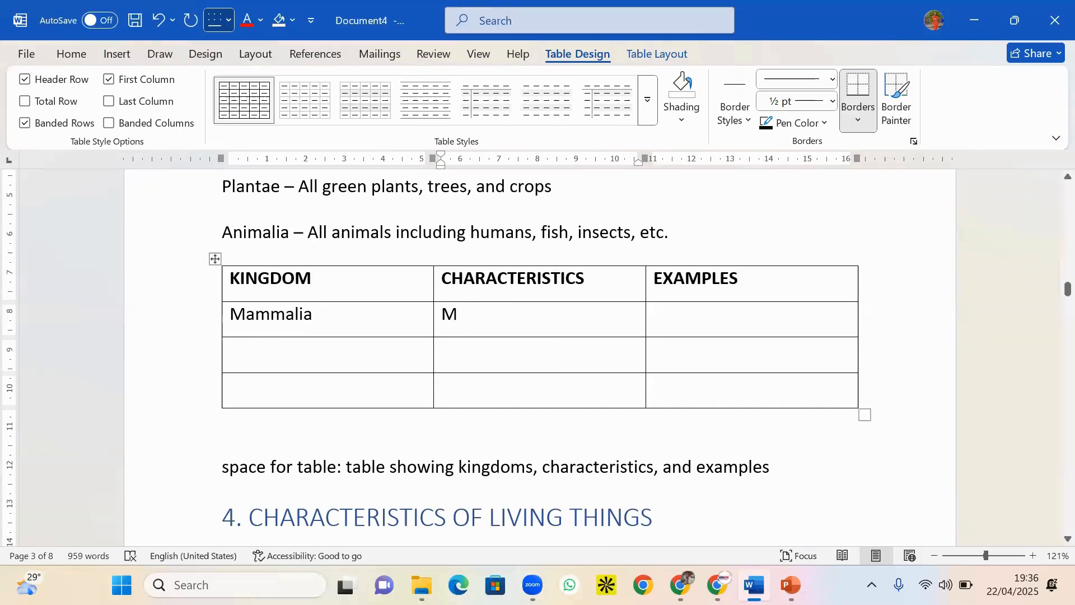
type("ovement")
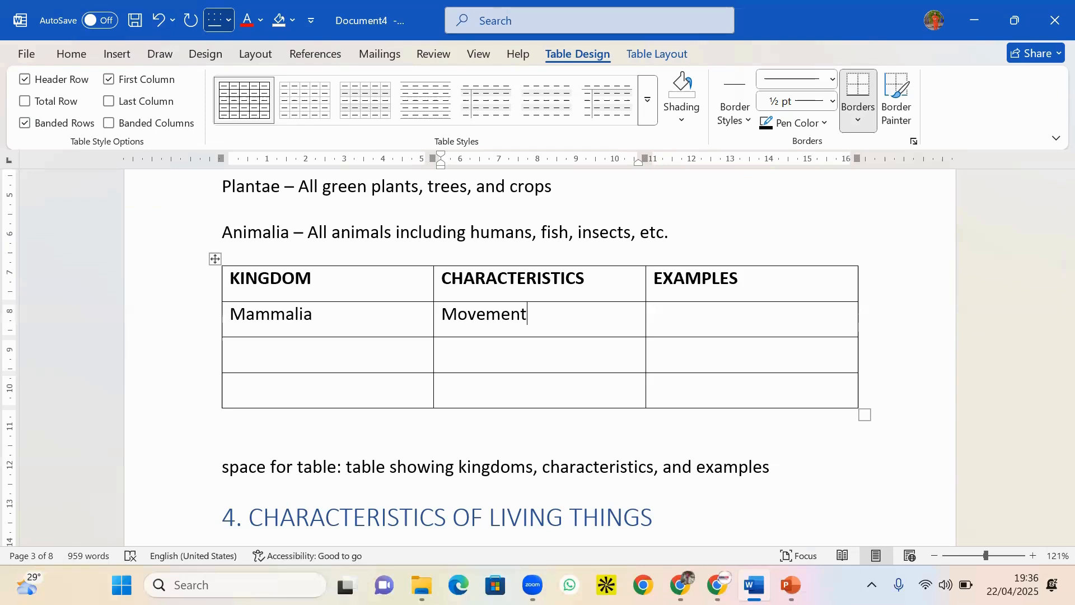
left_click(696, 320)
type("Ma")
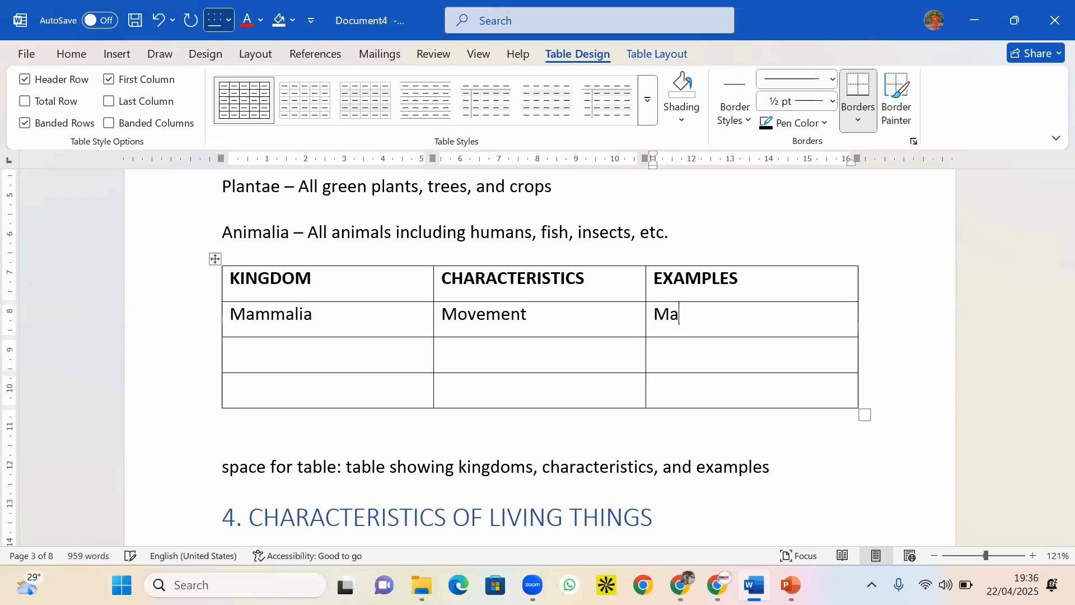
type("n, Birds")
Enter "Plantae" as the kingdom and "Photosynthesis" as its characteristic in the table's third row
left_click(419, 355)
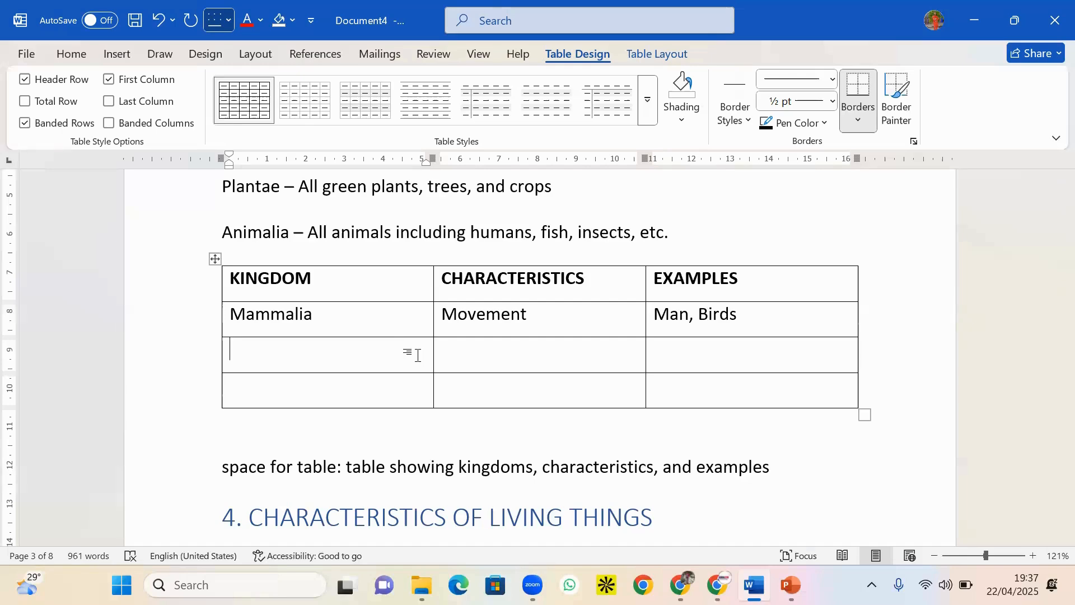
type("Plantae")
left_click(487, 357)
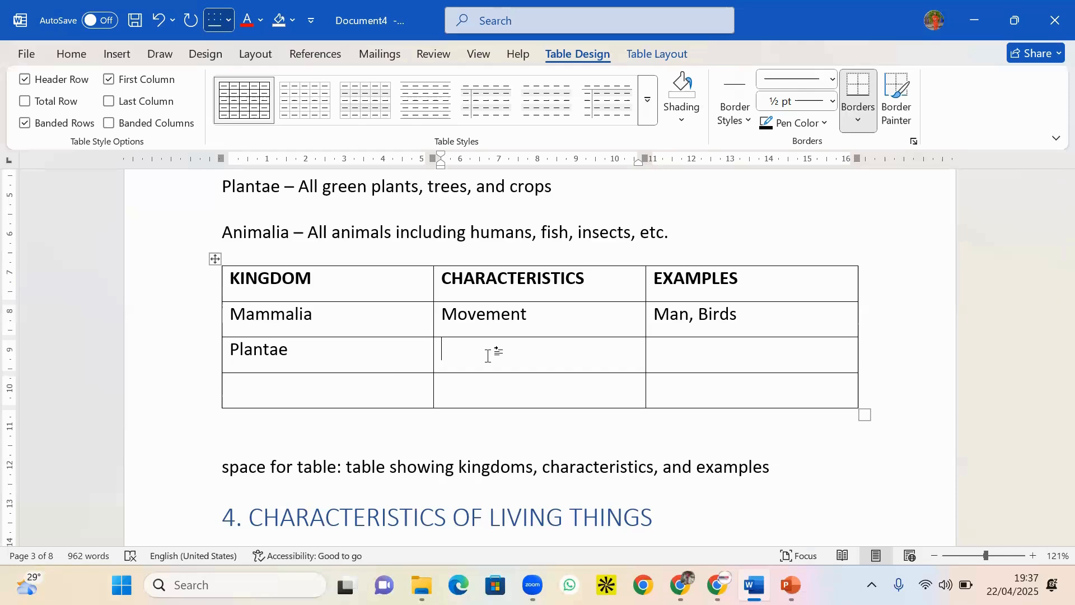
type("Photosyb")
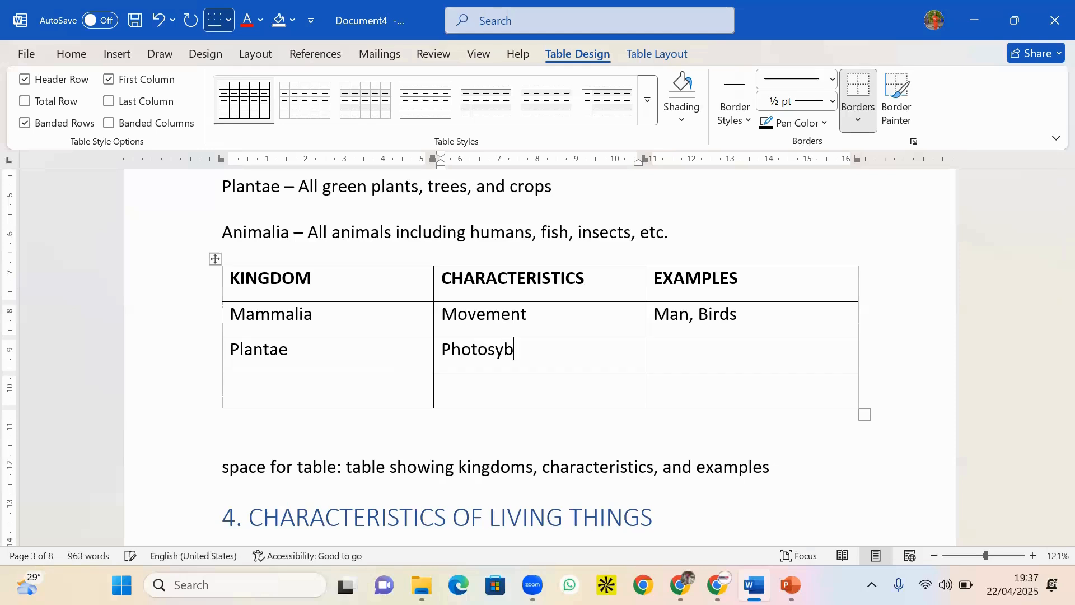
key("BackSpace")
type("nthesis")
Enter "Plant (Casava, maize)" as the examples in the Plantae row
left_click(689, 357)
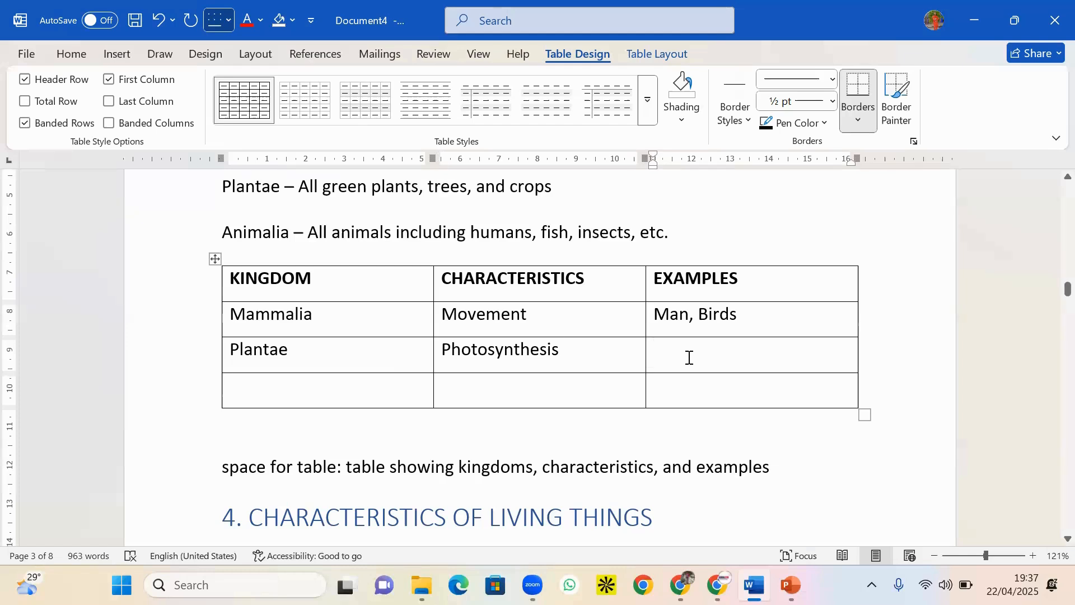
type("Pla")
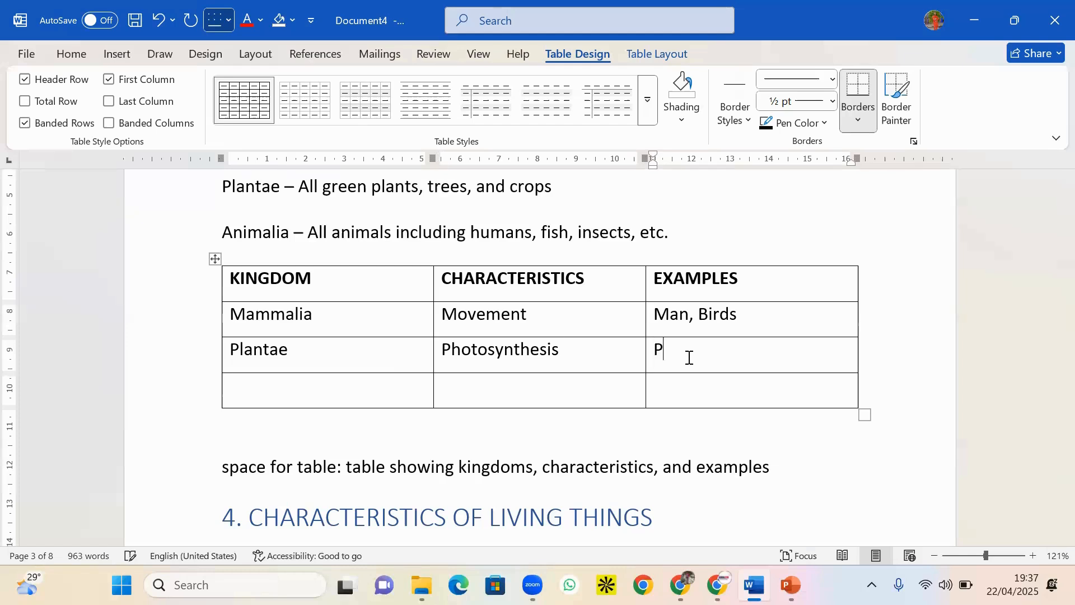
type("t (Casava, Pla")
key("BackSpace")
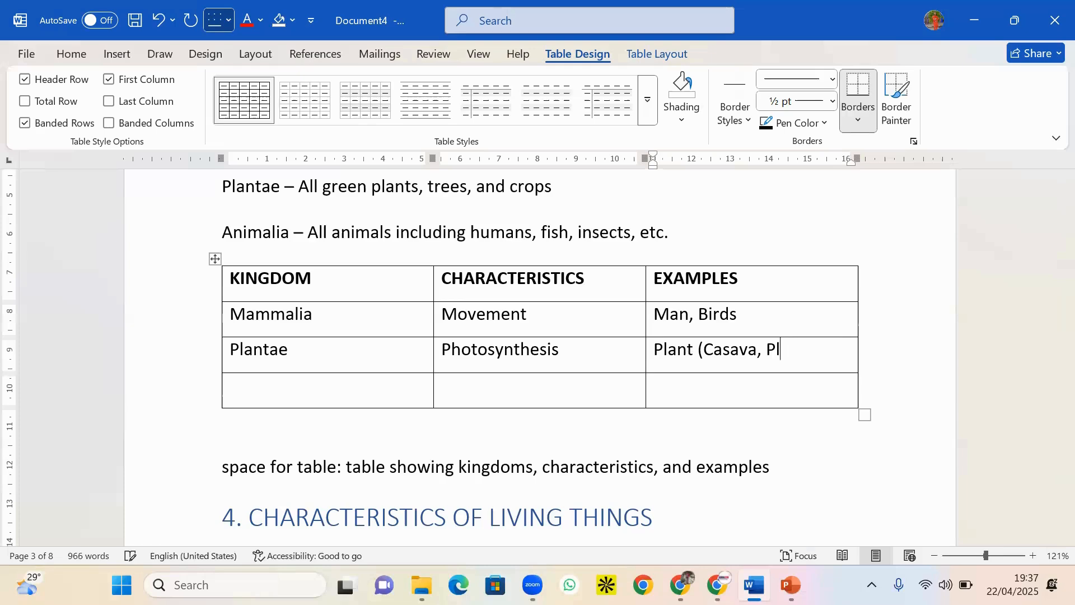
key("BackSpace")
key("BackSpace")
type("maize)")
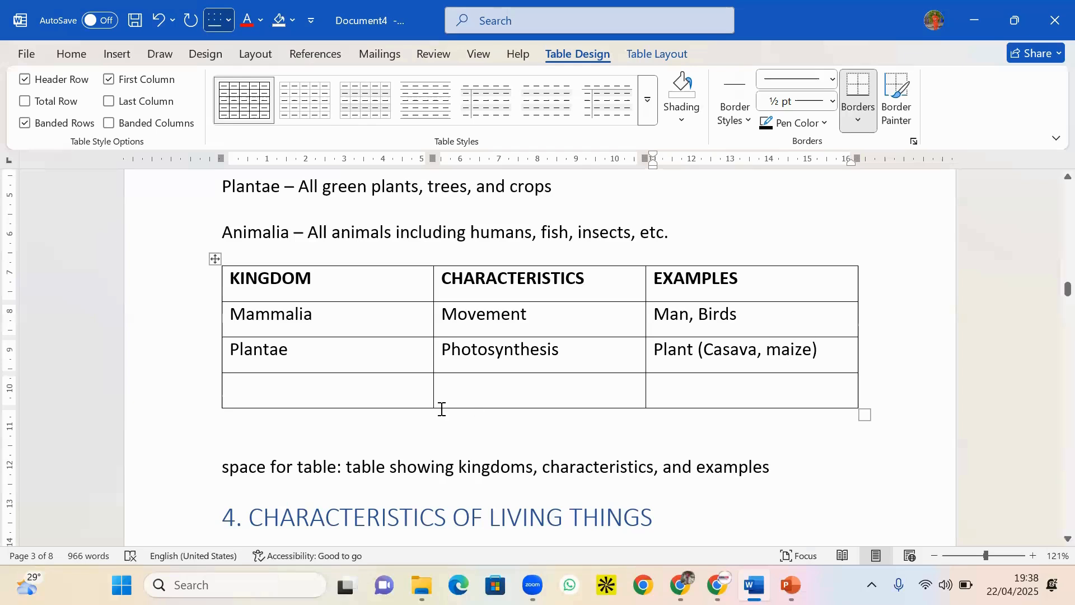
Fill the table's last row with "Protista", "Unicellular" and "Euglena"
left_click(369, 402)
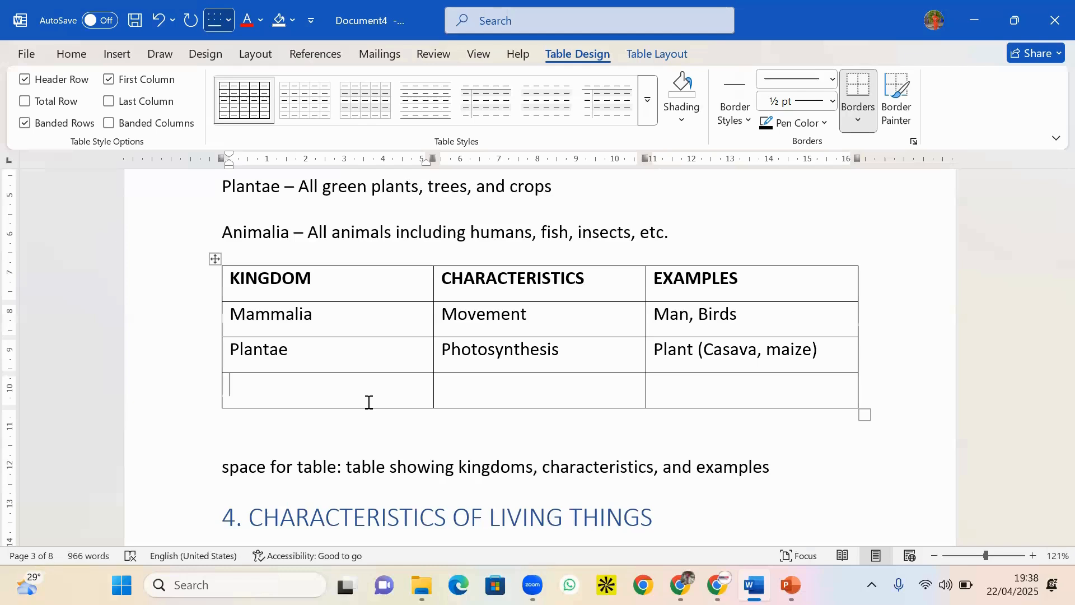
type("Protista")
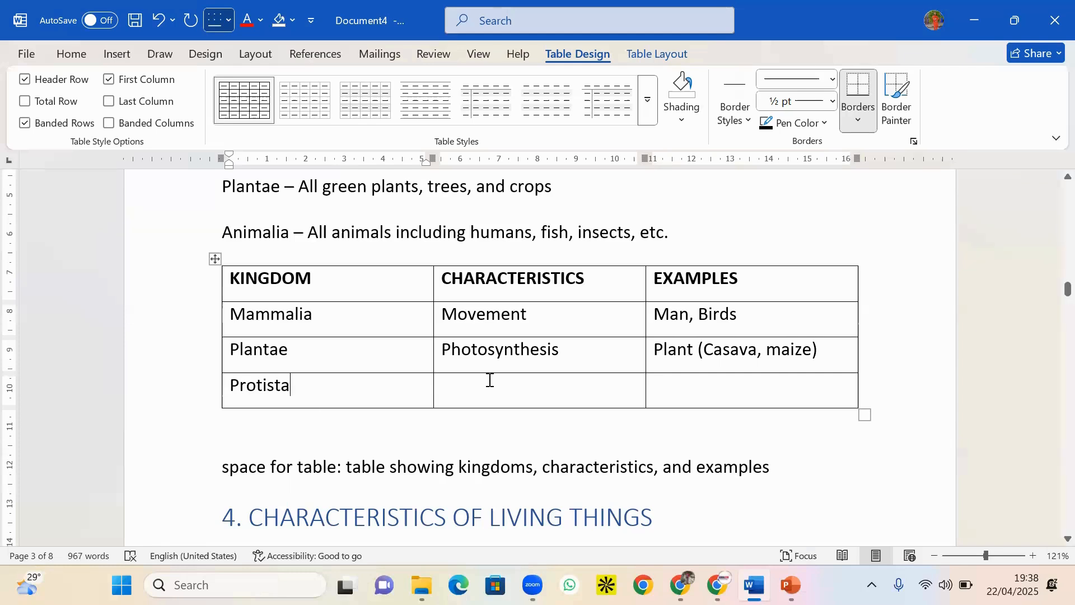
left_click(490, 380)
type("Unice")
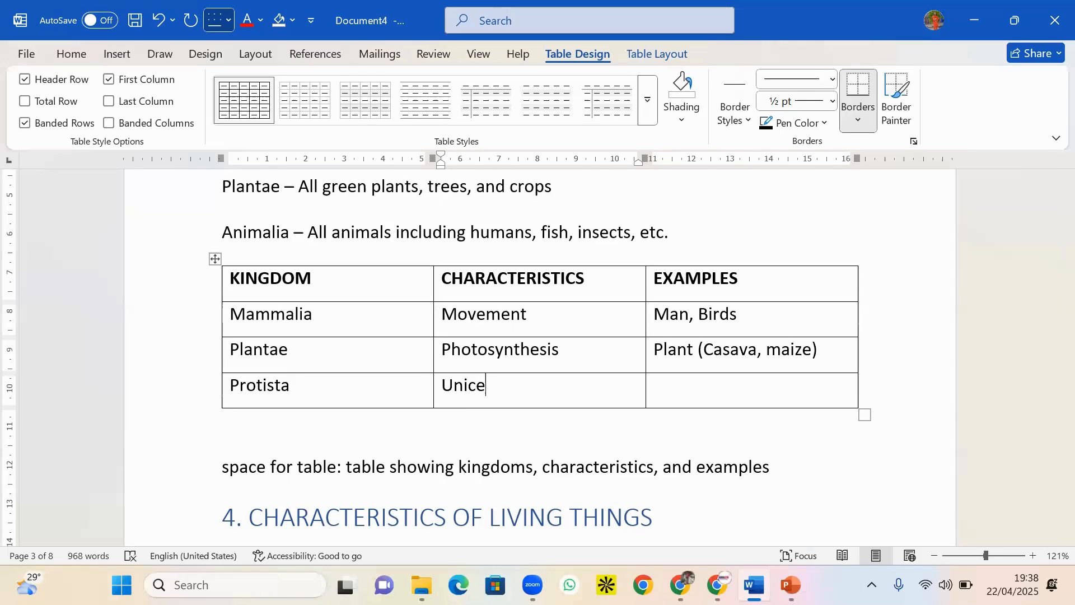
type("llula")
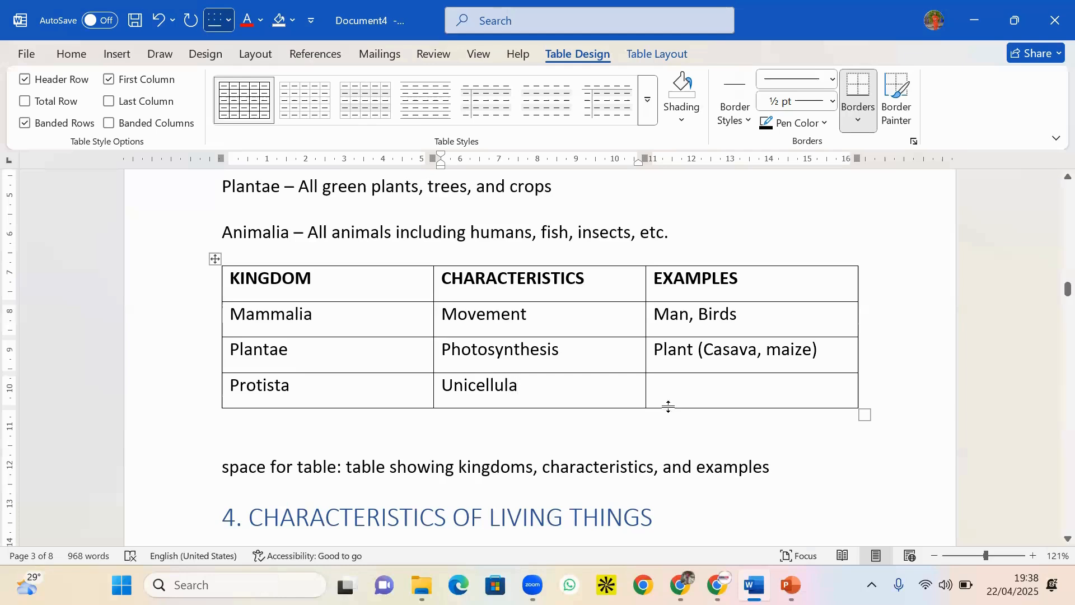
left_click(684, 400)
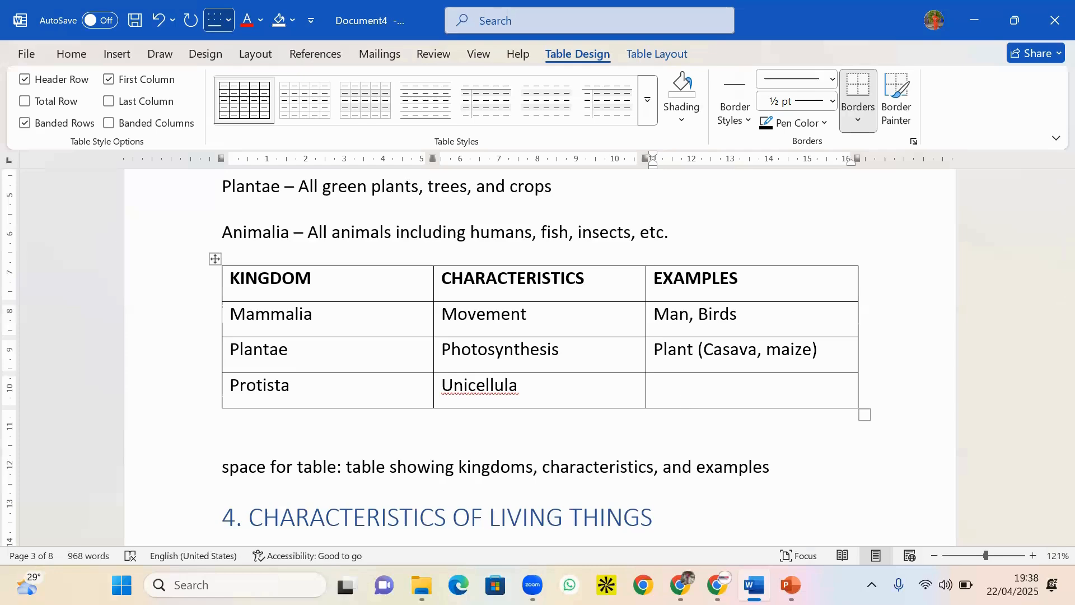
type("Euglena")
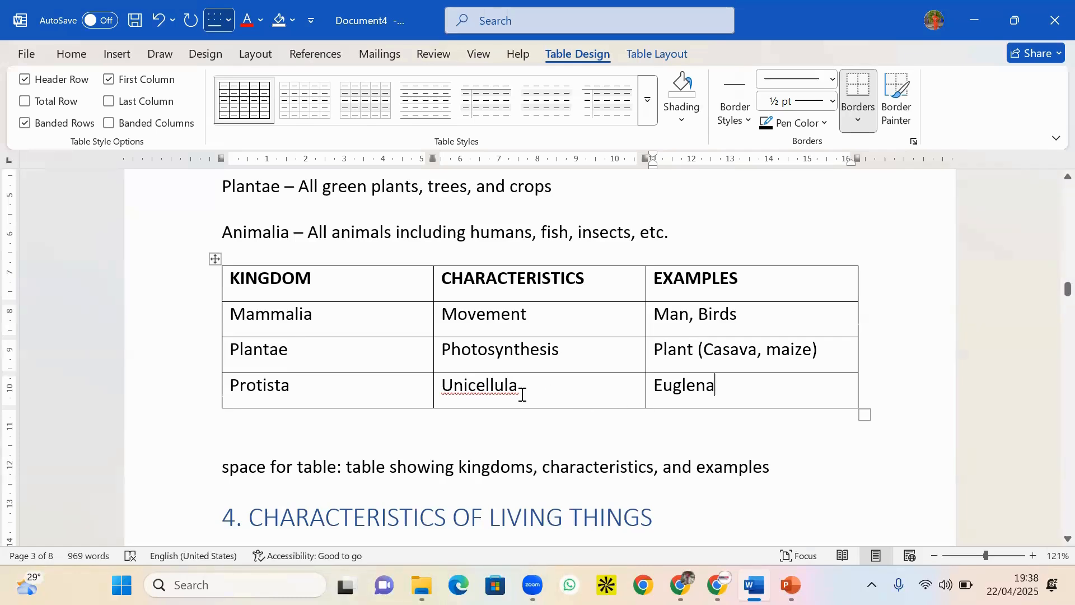
left_click(504, 387)
type("r")
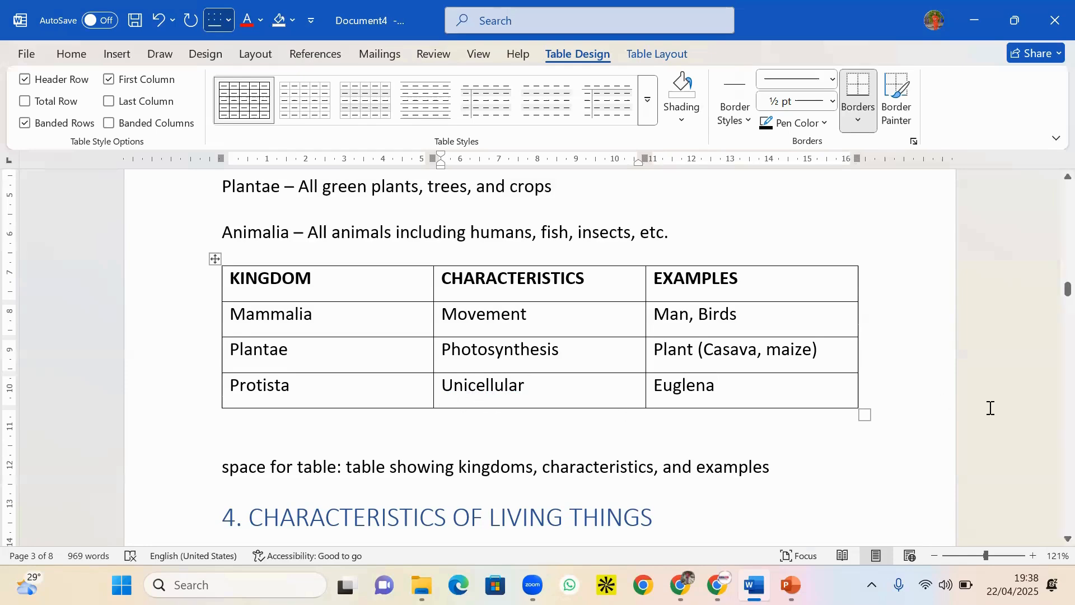
left_click_drag(1067, 288, 1051, 308)
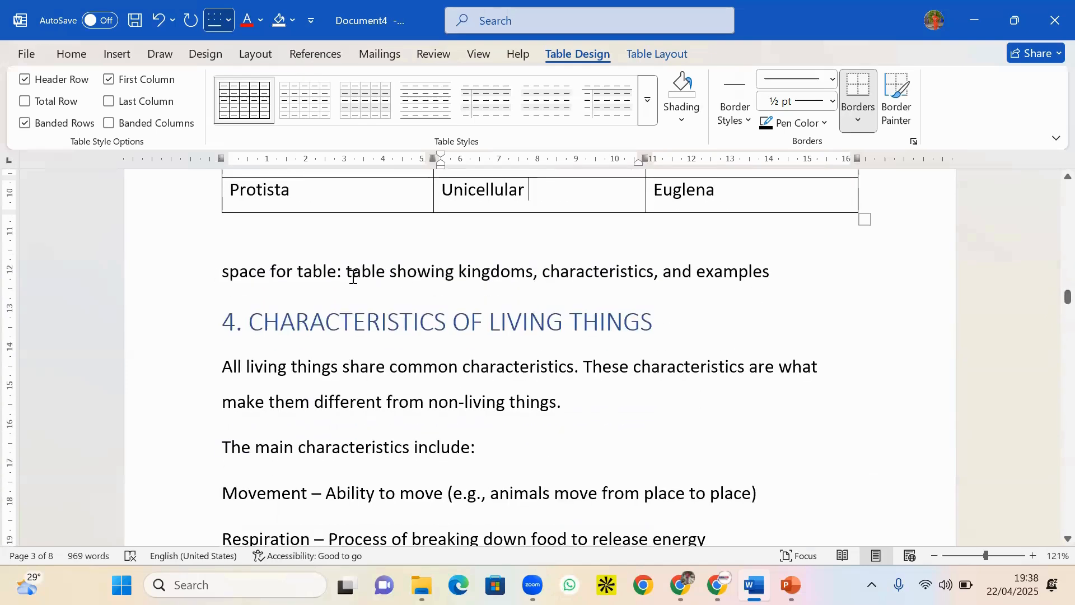
Remove "space for table:" from the caption below the kingdoms table and make the remaining caption text bold
left_click_drag(353, 275, 243, 267)
key("BackSpace")
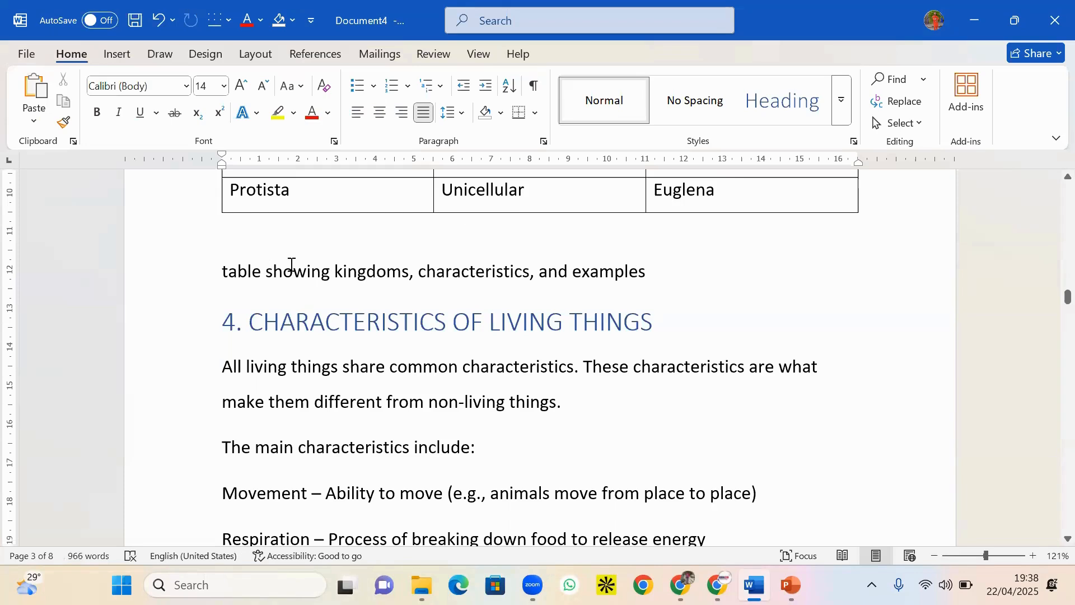
left_click_drag(645, 271, 211, 271)
key("ctrl+b")
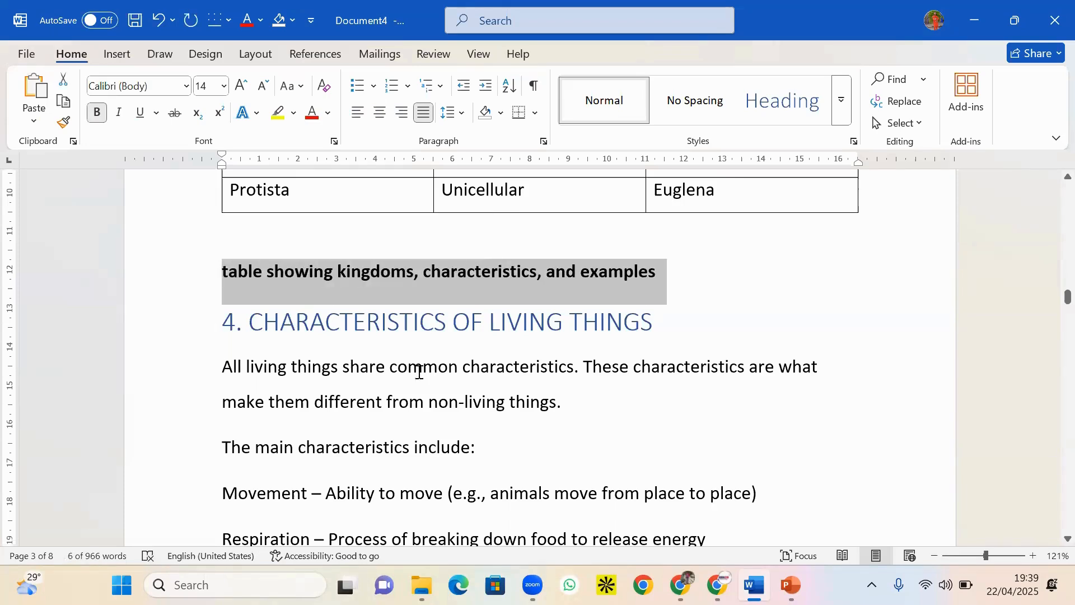
Delete the MRS GREN diagram placeholder line below "Death – End of life cycle"
left_click_drag(1066, 298, 1053, 304)
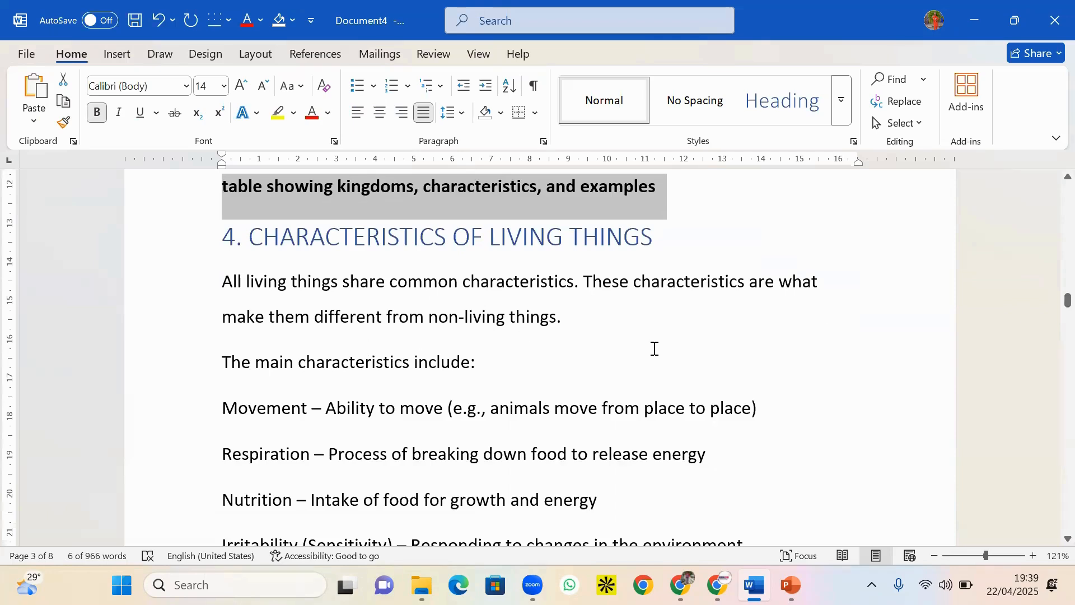
left_click_drag(1050, 304, 1049, 329)
left_click(454, 268)
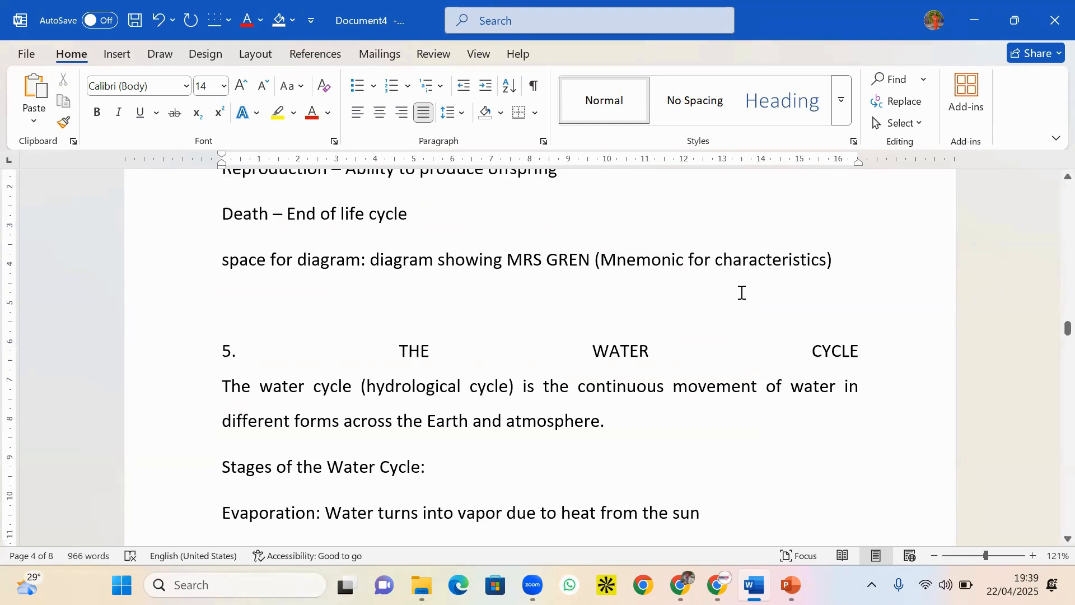
left_click(516, 267)
left_click_drag(843, 266, 218, 249)
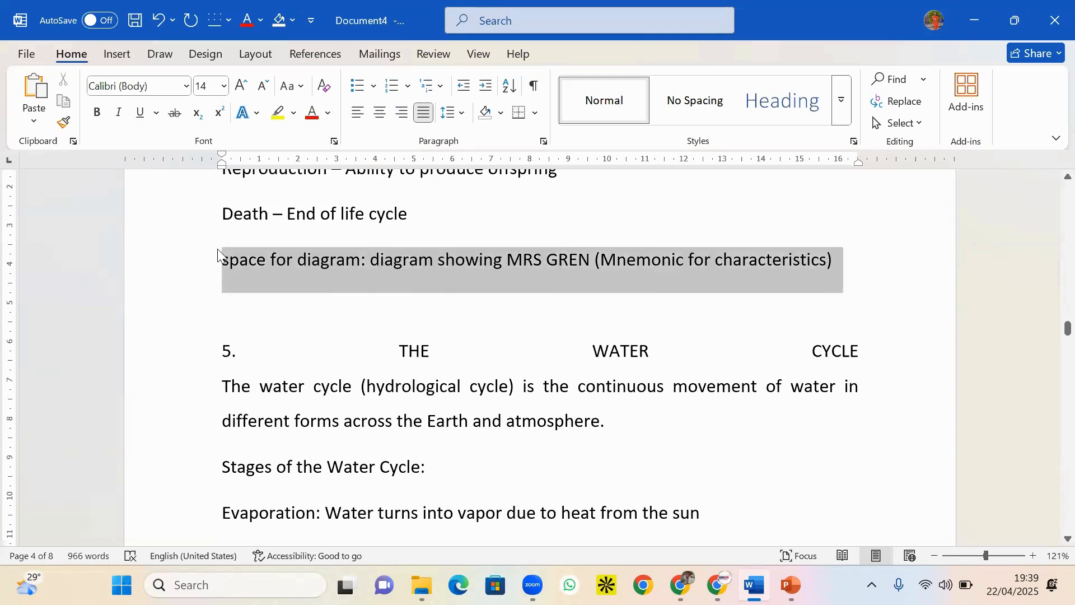
key("BackSpace")
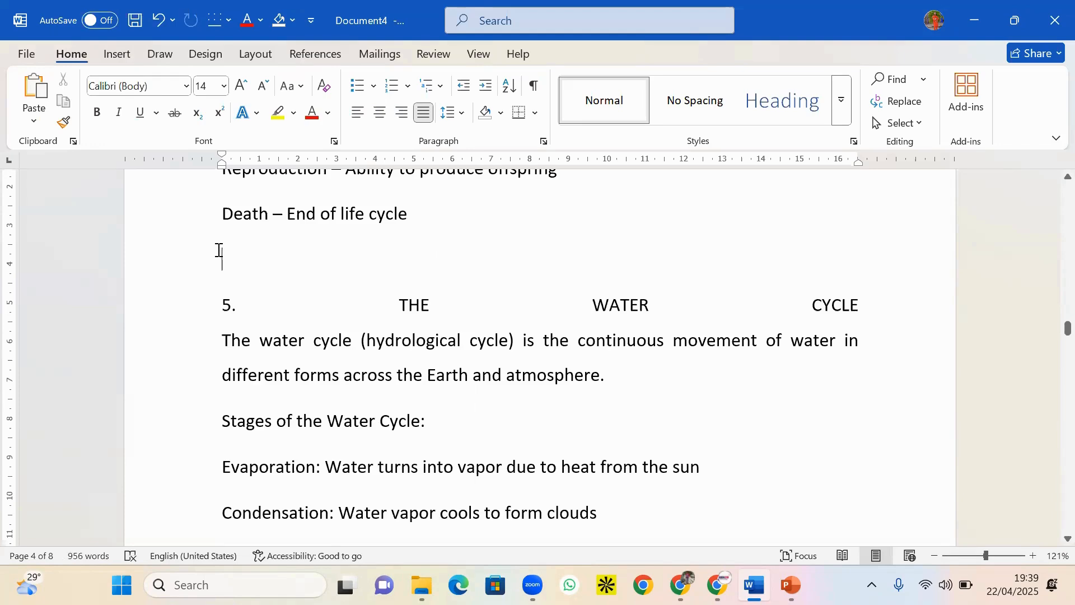
Search the online pictures for "maize plant" to fill the empty line above the water cycle section
left_click(117, 53)
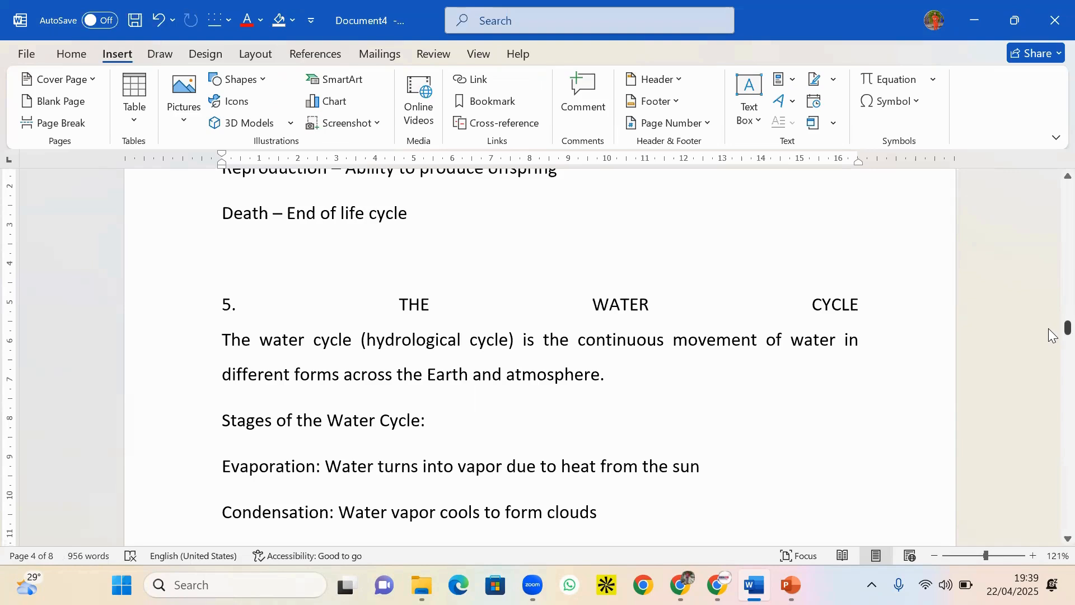
mouse_move(1067, 328)
left_mouse_down()
mouse_move(1050, 331)
mouse_move(1050, 314)
mouse_move(1050, 329)
left_mouse_up()
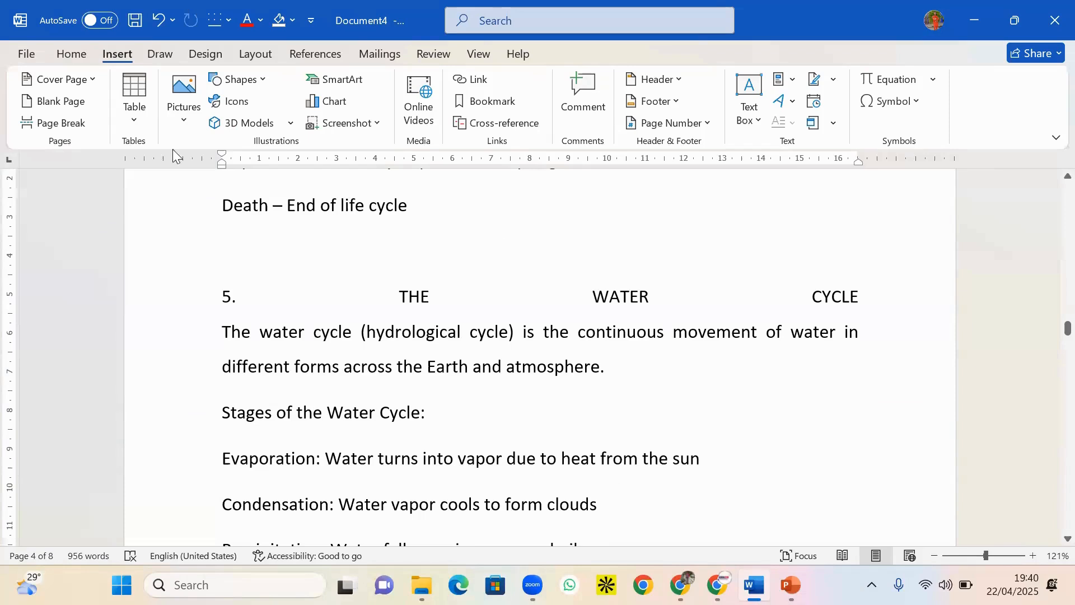
left_click(178, 117)
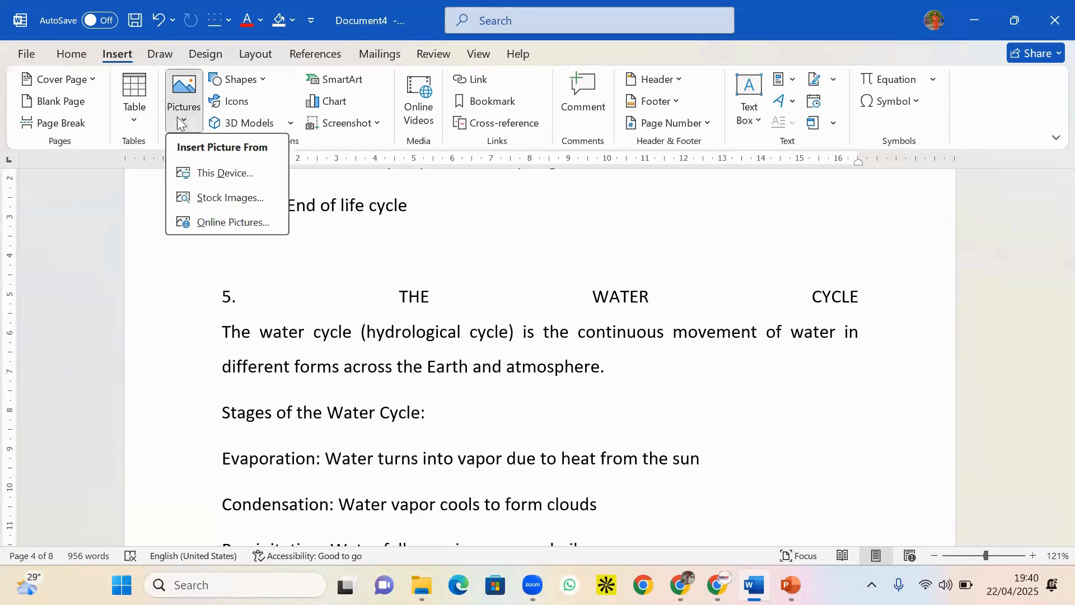
left_click(233, 223)
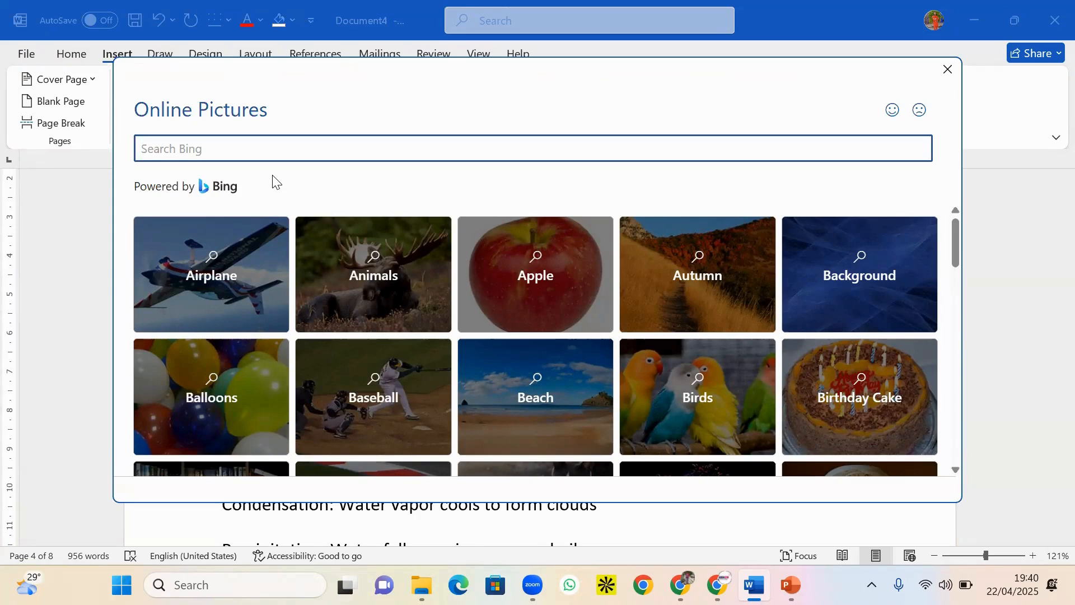
type("maize plant")
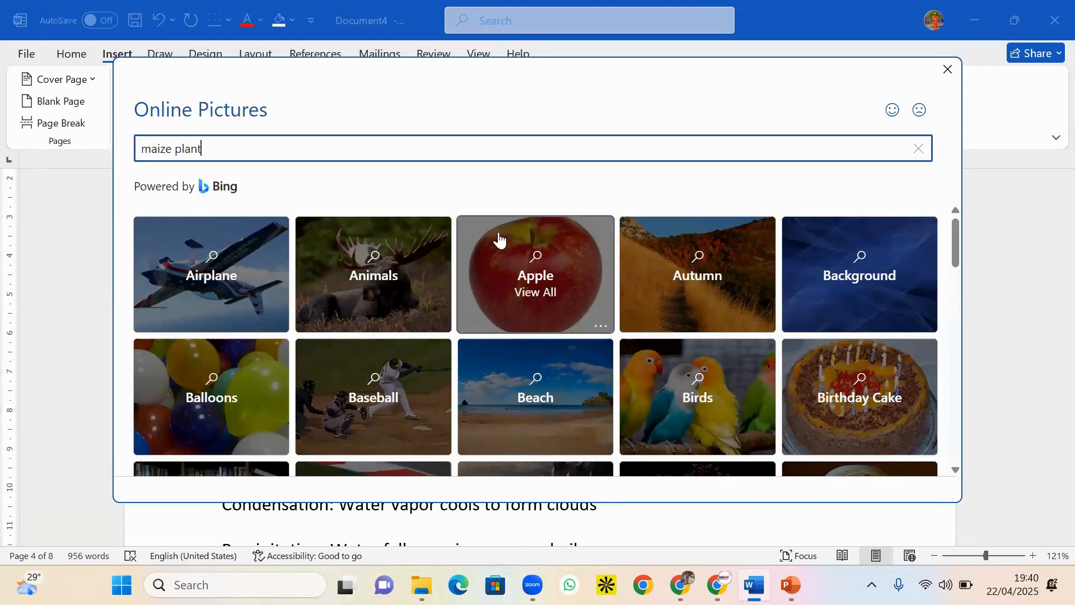
key("Return")
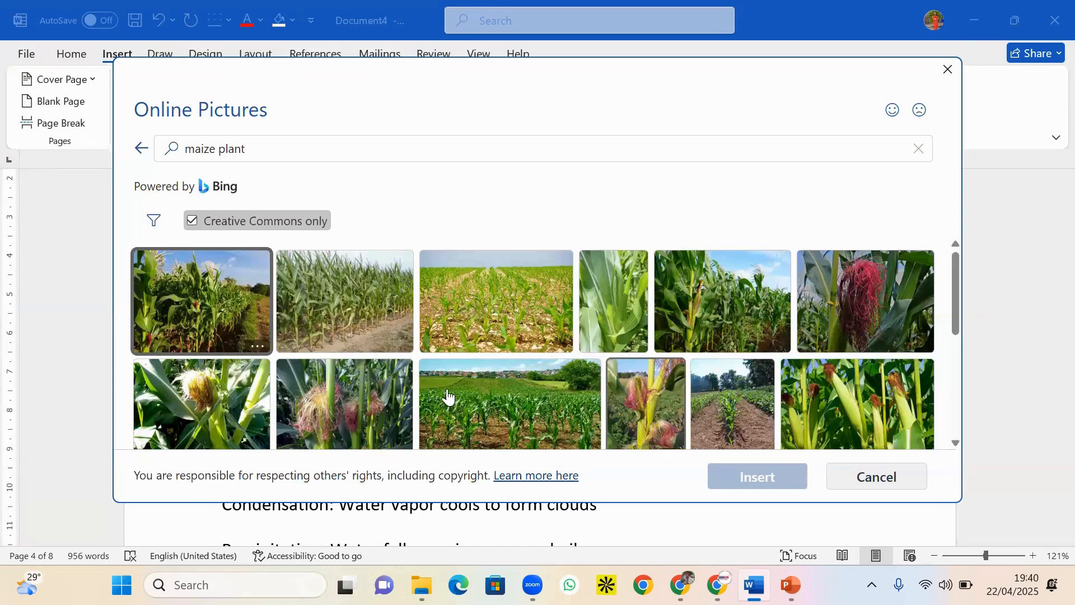
Insert two maize pictures from the search results, the close-up of silks among dark green leaves and the narrow upright one beside the field view
left_click(354, 410)
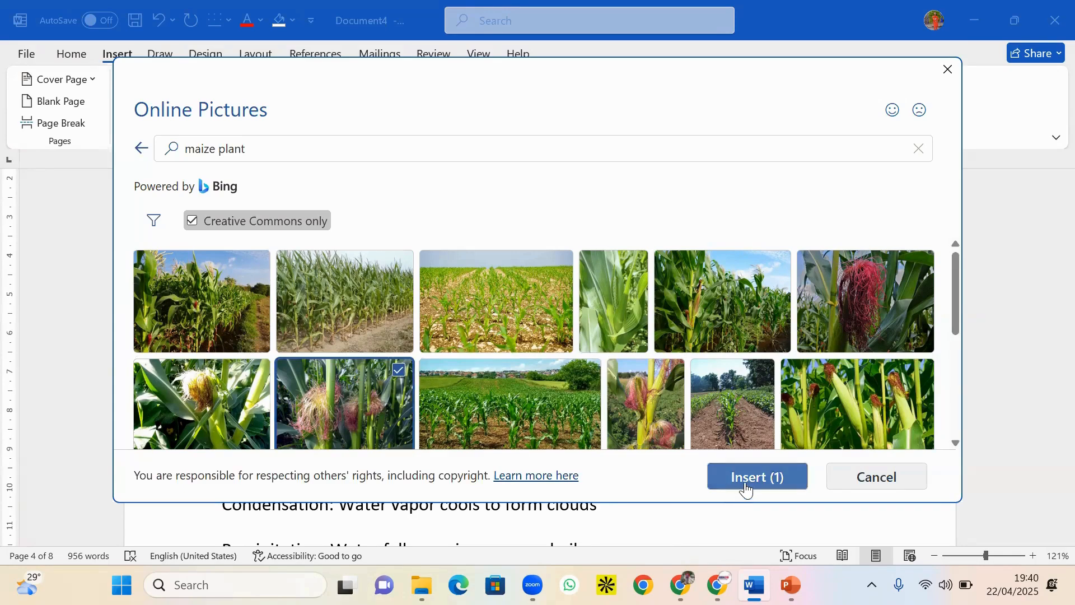
left_click(554, 435)
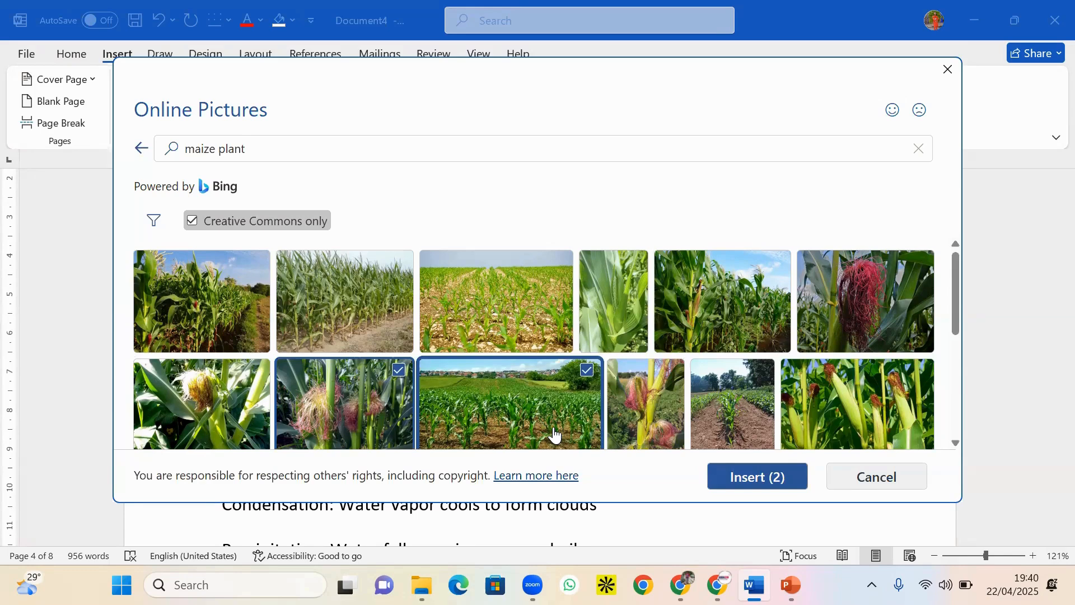
left_click(554, 436)
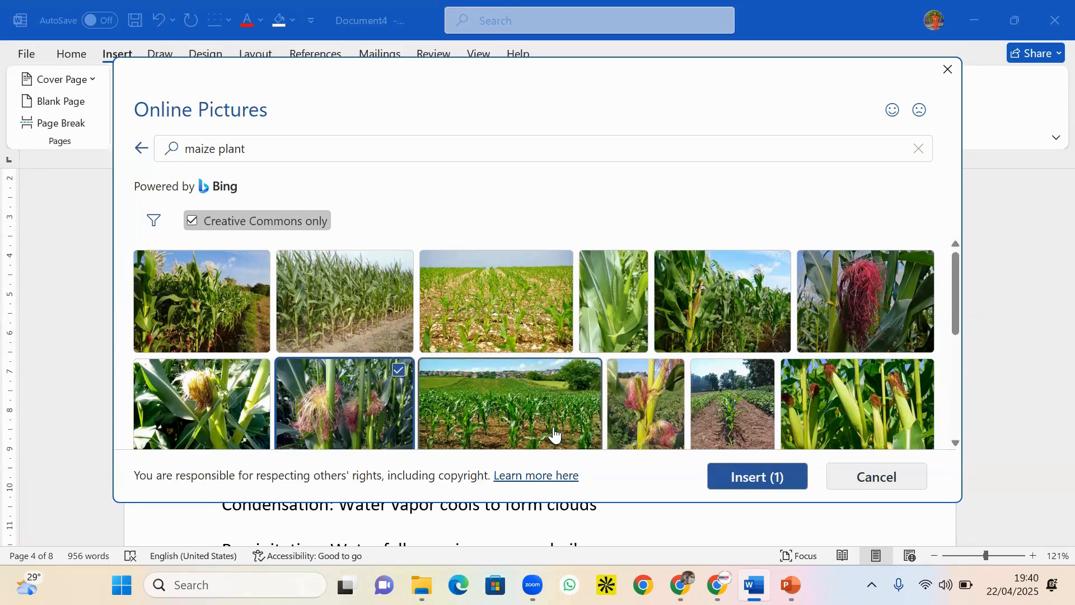
left_click(642, 429)
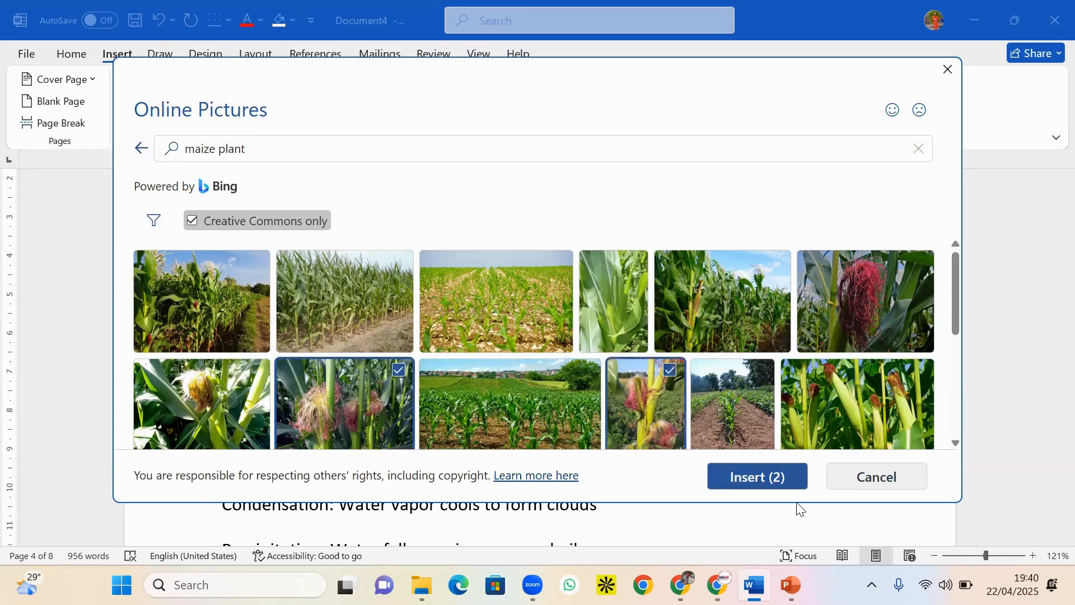
left_click(760, 478)
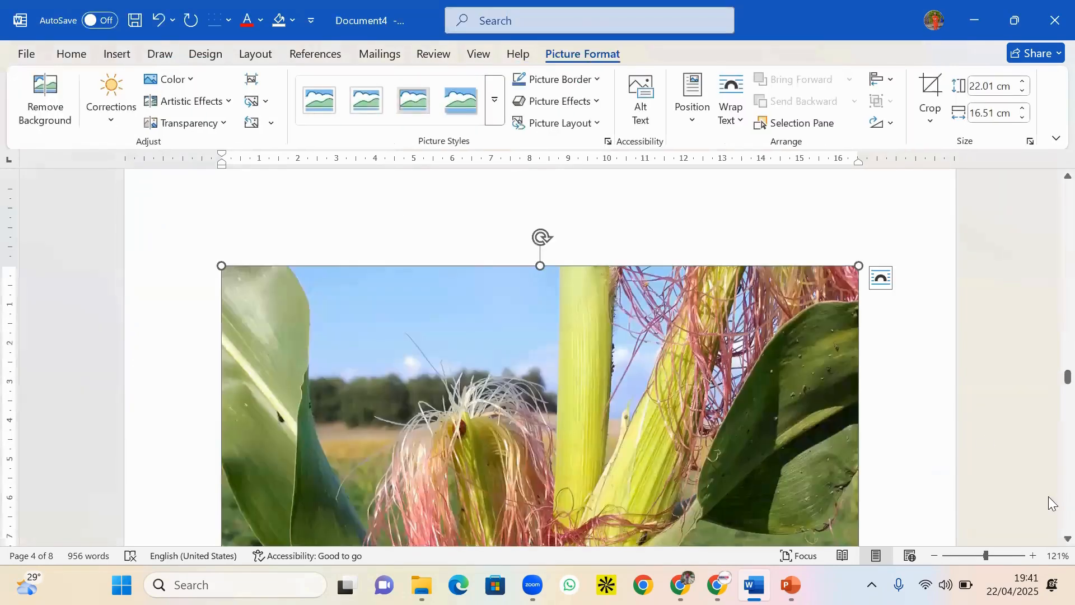
Scale the inserted landscape picture of maize silks down to about 5.81 cm high and 7.74 cm wide
left_click_drag(1067, 367, 1053, 294)
mouse_move(1053, 310)
left_mouse_down()
mouse_move(1053, 329)
mouse_move(1063, 319)
left_mouse_up()
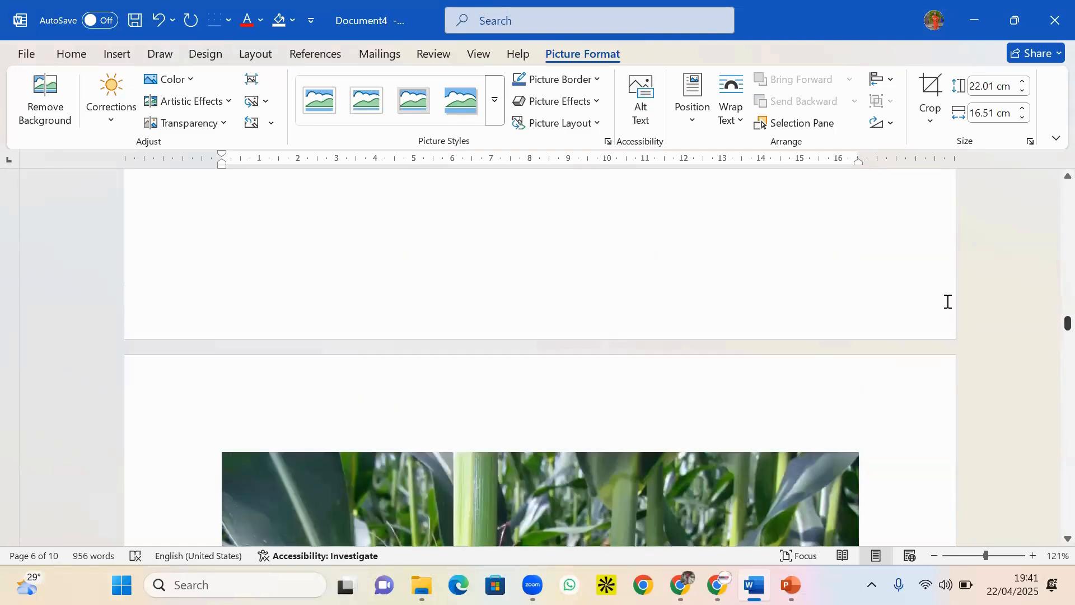
scroll(708, 320, "down", 5, "ctrl")
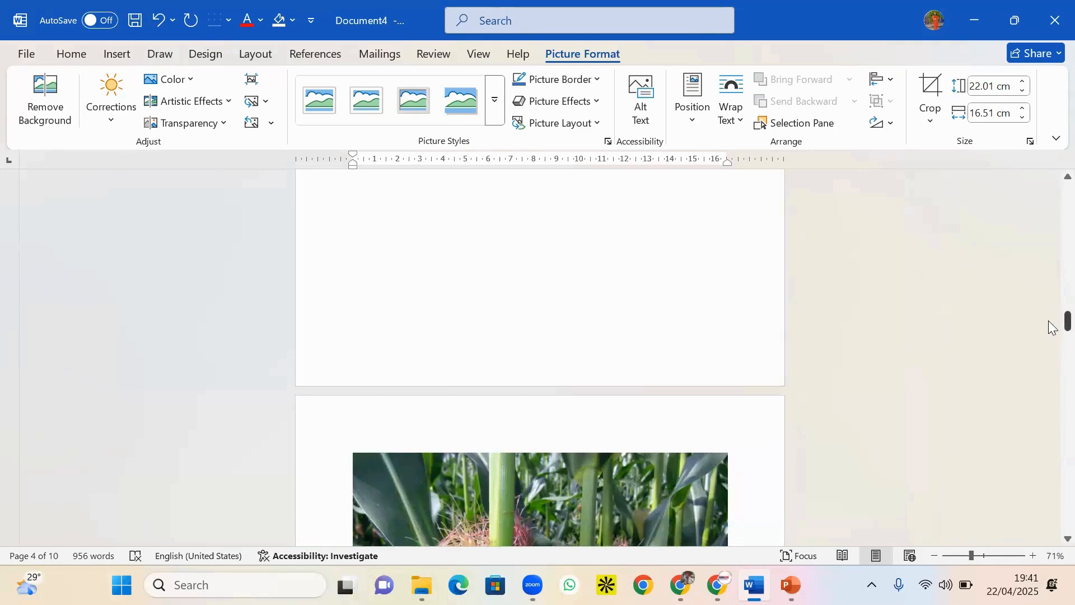
mouse_move(1053, 327)
left_mouse_down()
mouse_move(1050, 303)
mouse_move(1052, 356)
mouse_move(1047, 344)
left_mouse_up()
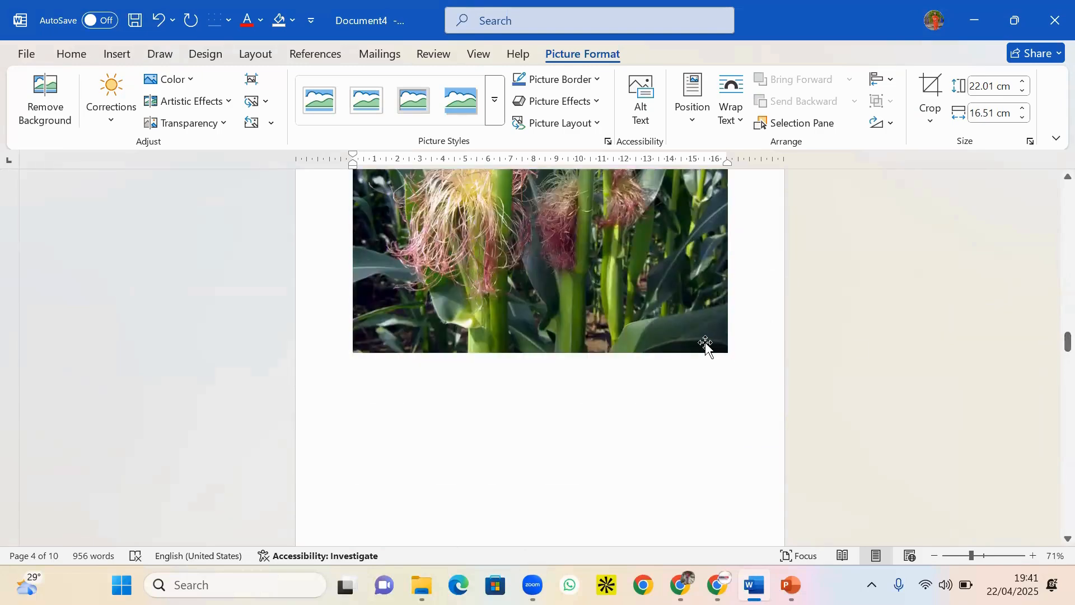
left_click(705, 343)
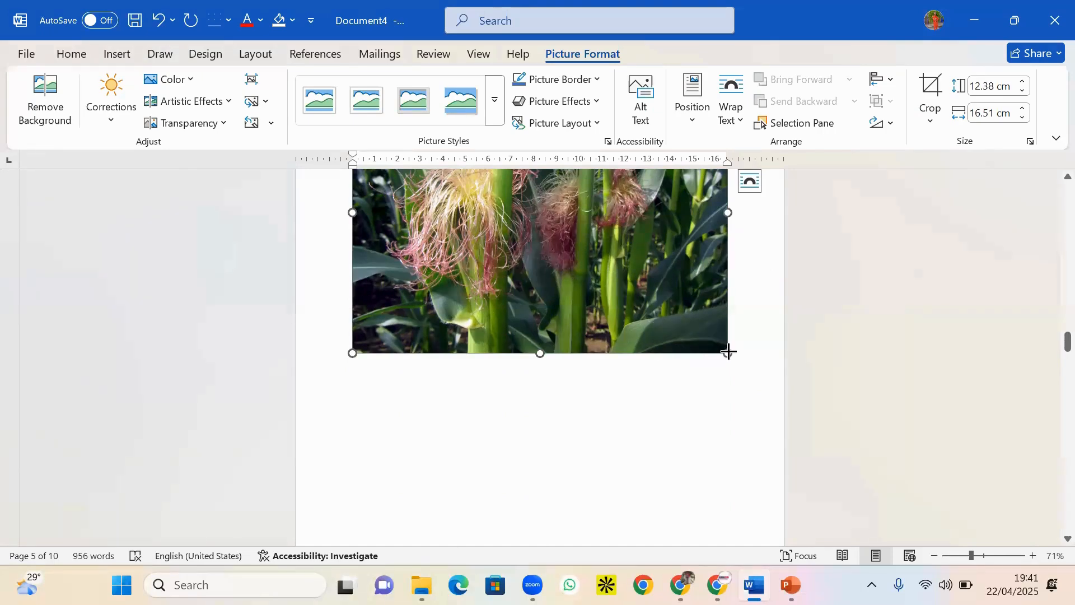
left_click_drag(728, 352, 584, 245)
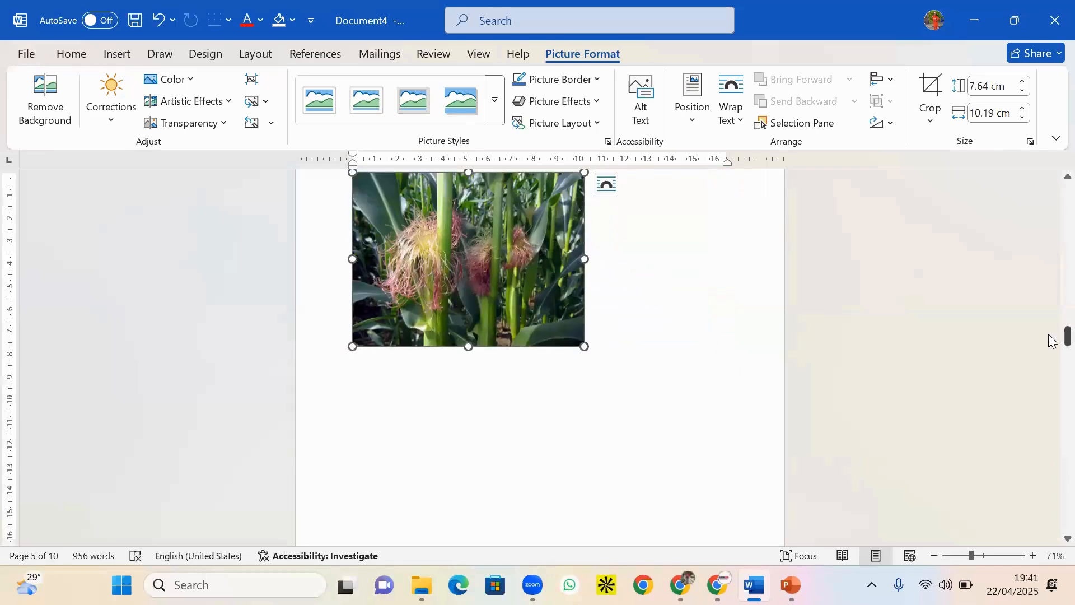
left_click_drag(1068, 337, 1068, 331)
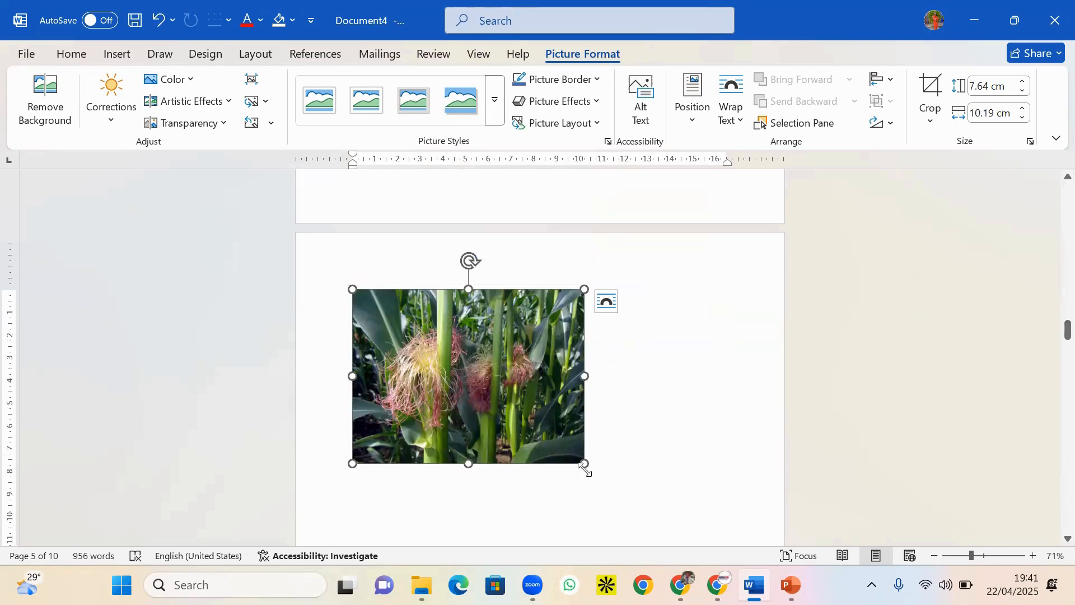
left_click_drag(584, 465, 530, 422)
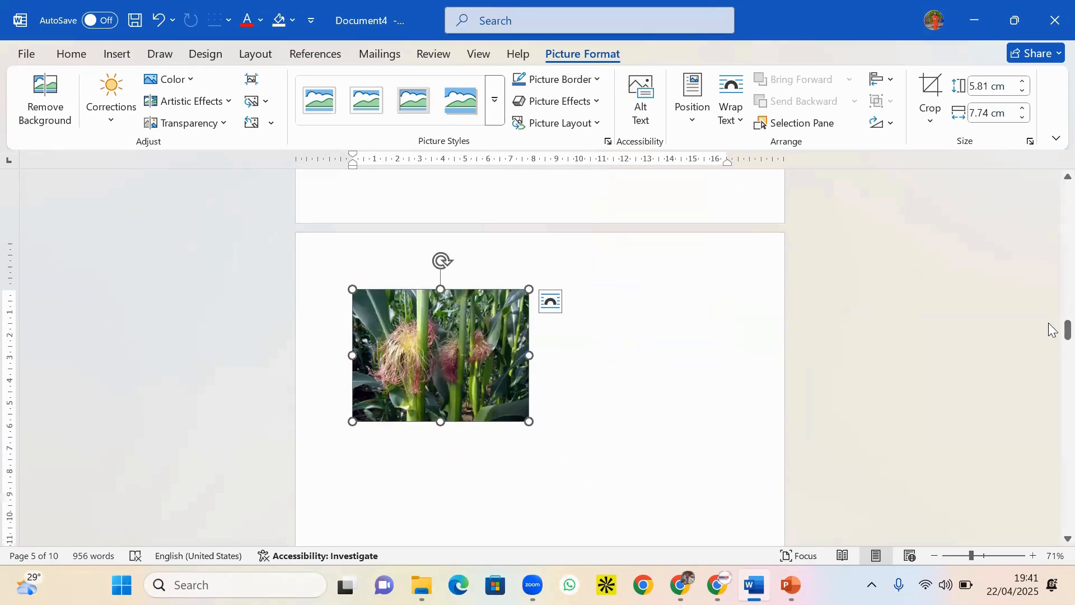
Remove the paragraph break between the "Death – End of life cycle" line and the resized maize picture
left_click_drag(1051, 325, 1049, 303)
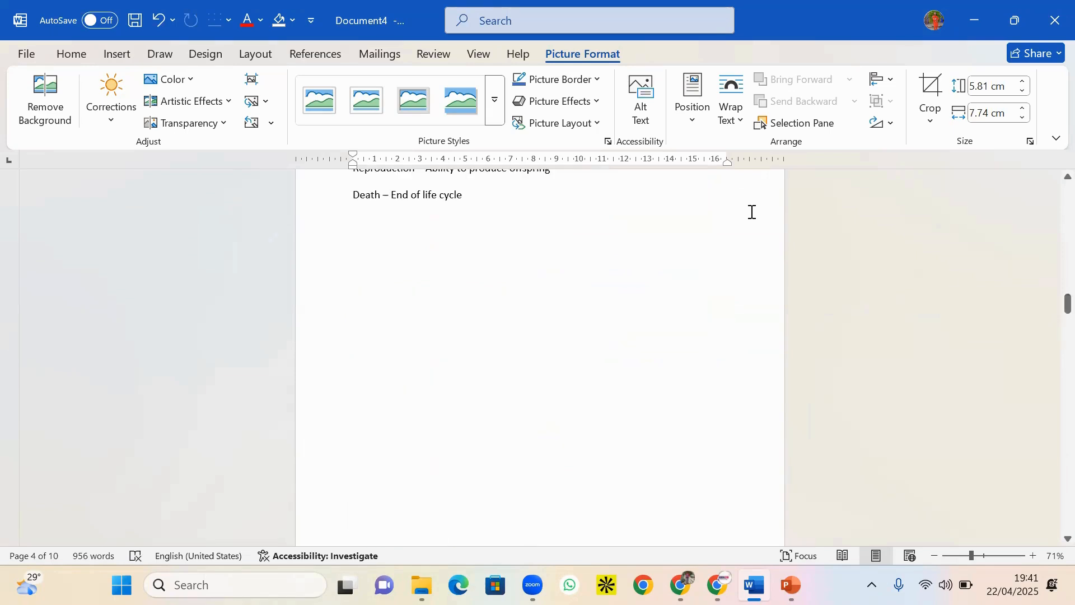
left_click(566, 207)
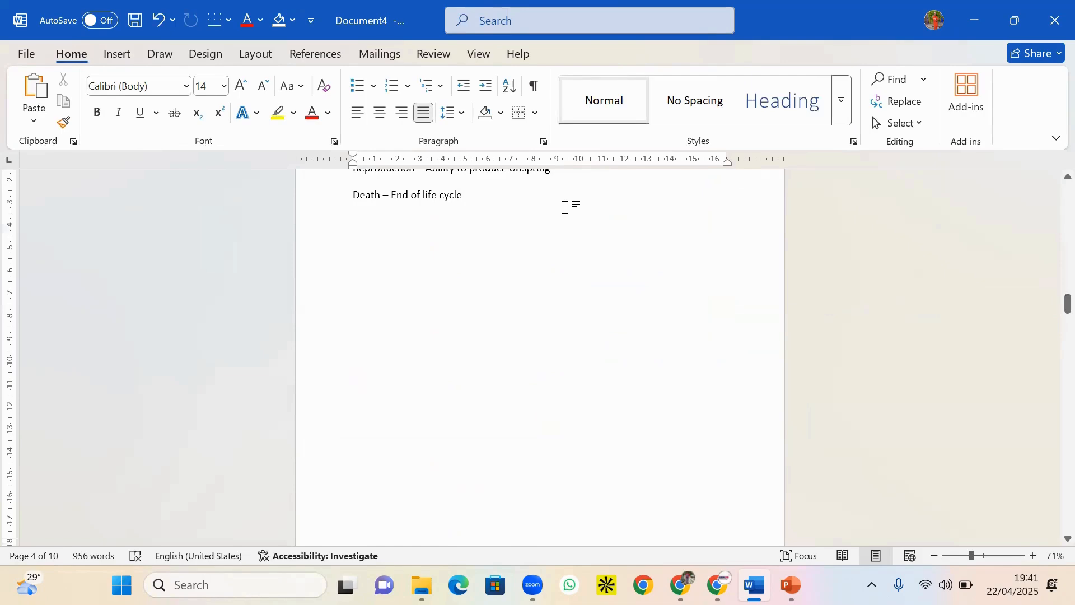
key("Delete")
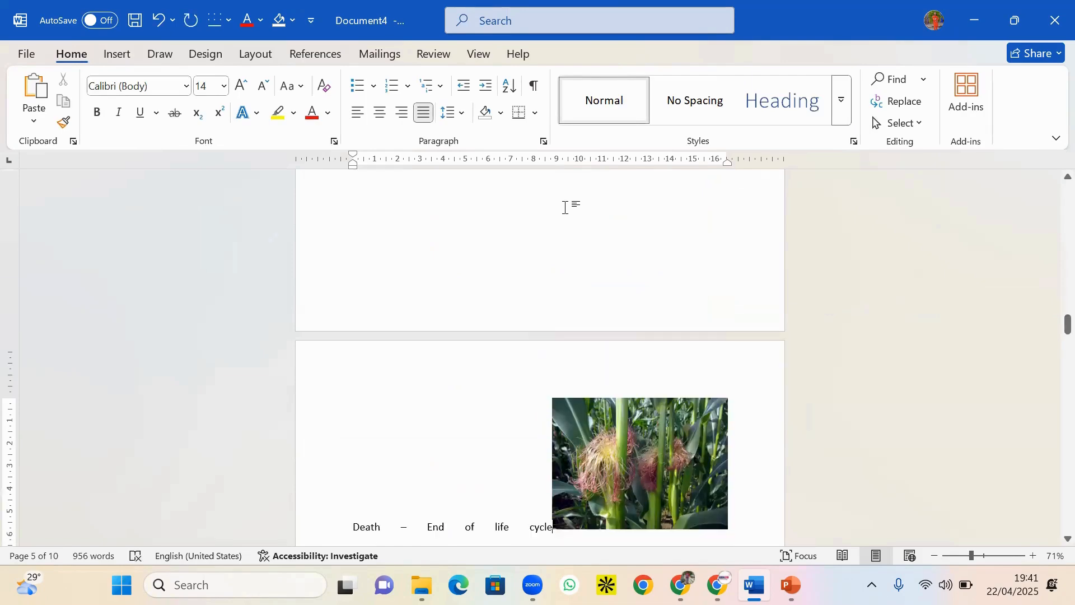
key("Delete")
key("Delete")
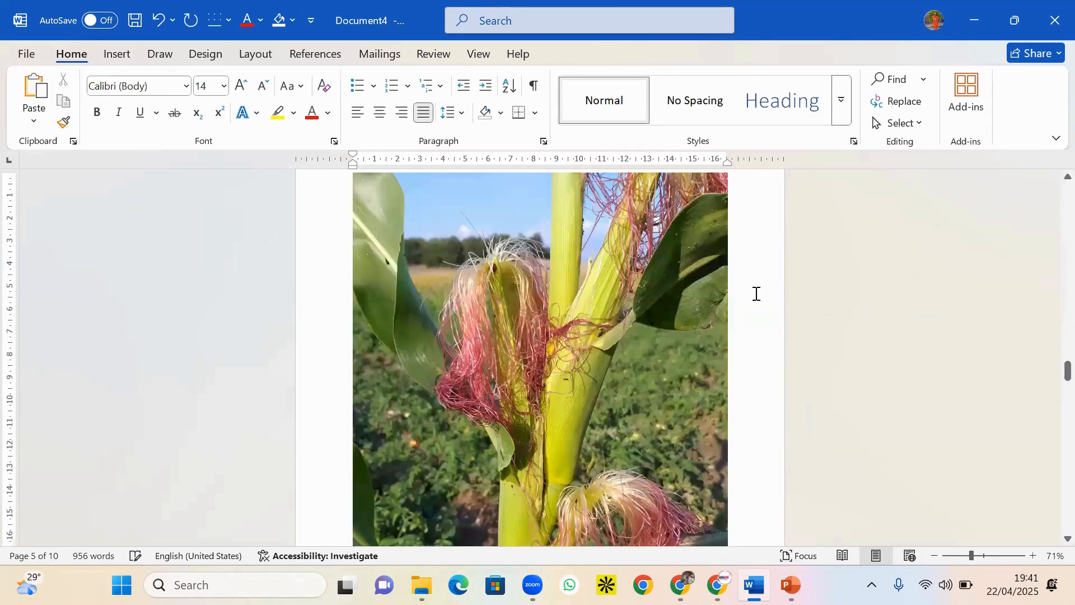
left_click_drag(1052, 375, 1052, 329)
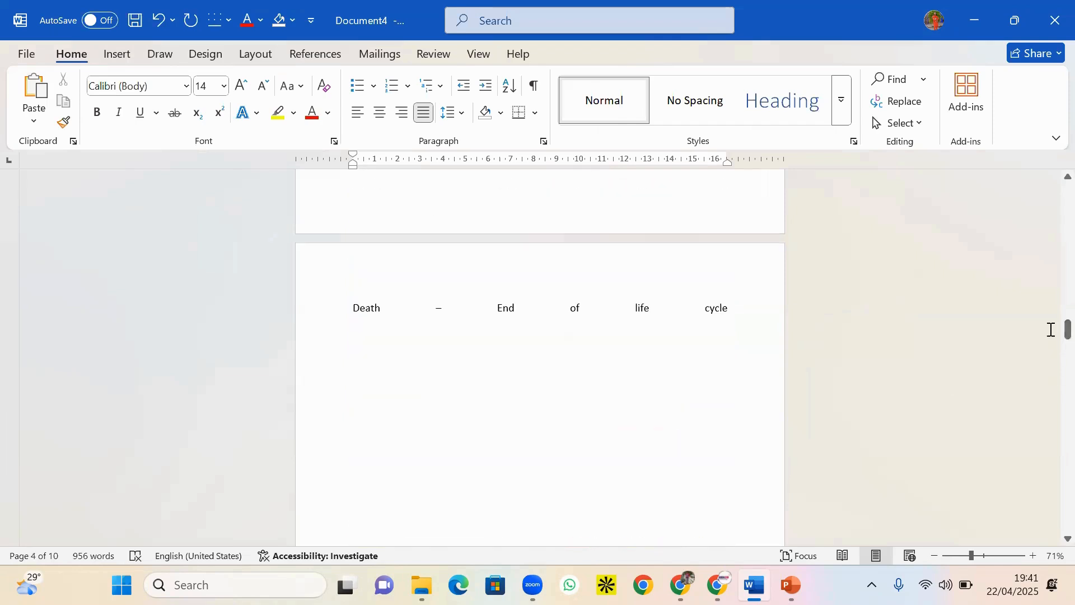
key("ctrl+z")
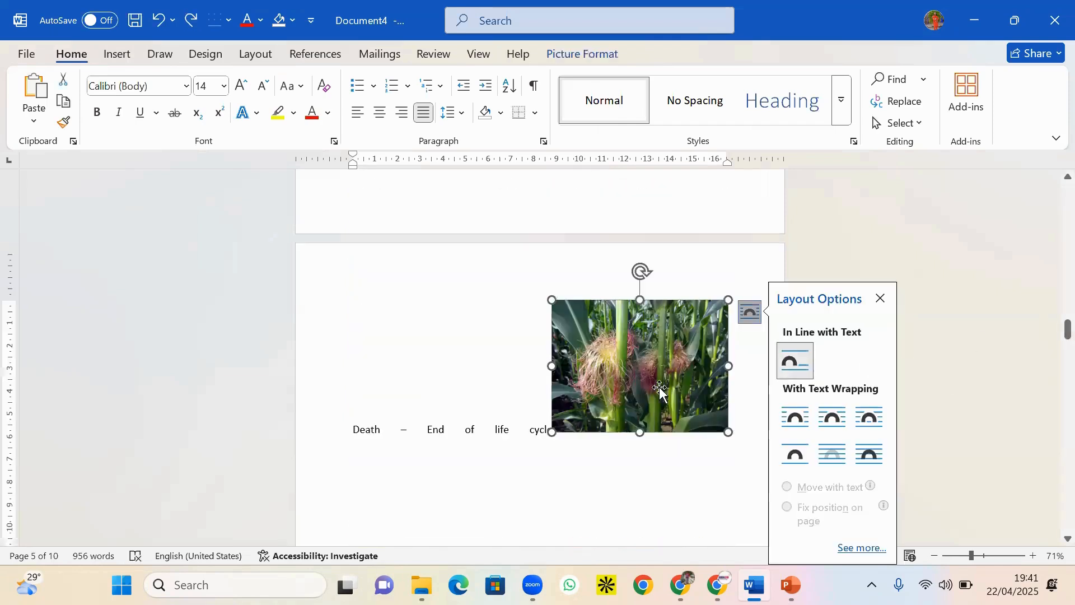
Move the small maize picture up into the Reproduction line below "Excretion – Removal of waste products"
left_click_drag(1050, 336, 1049, 322)
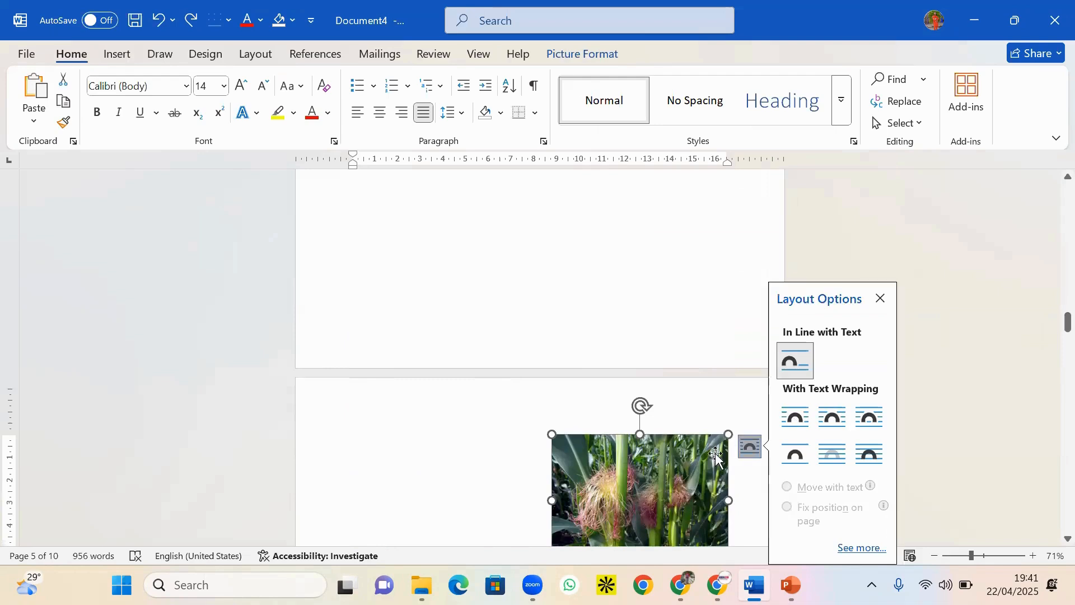
left_click_drag(670, 466, 377, 218)
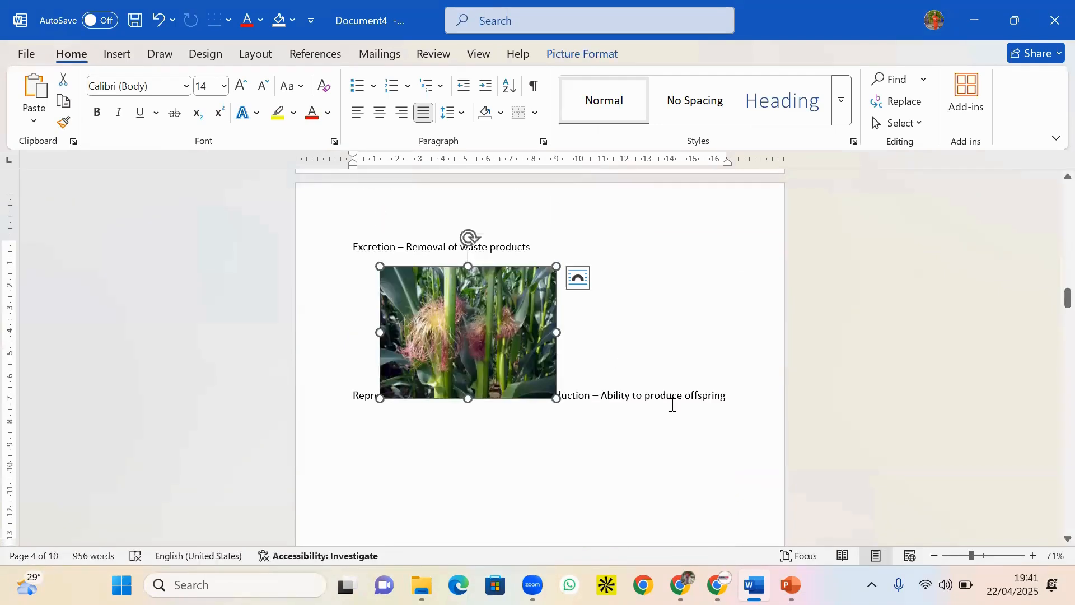
Set the maize picture's text wrapping to Through and move it down into the blank area below the Reproduction line
mouse_move(1054, 308)
left_mouse_down()
mouse_move(1051, 298)
mouse_move(1051, 329)
mouse_move(1036, 299)
left_mouse_up()
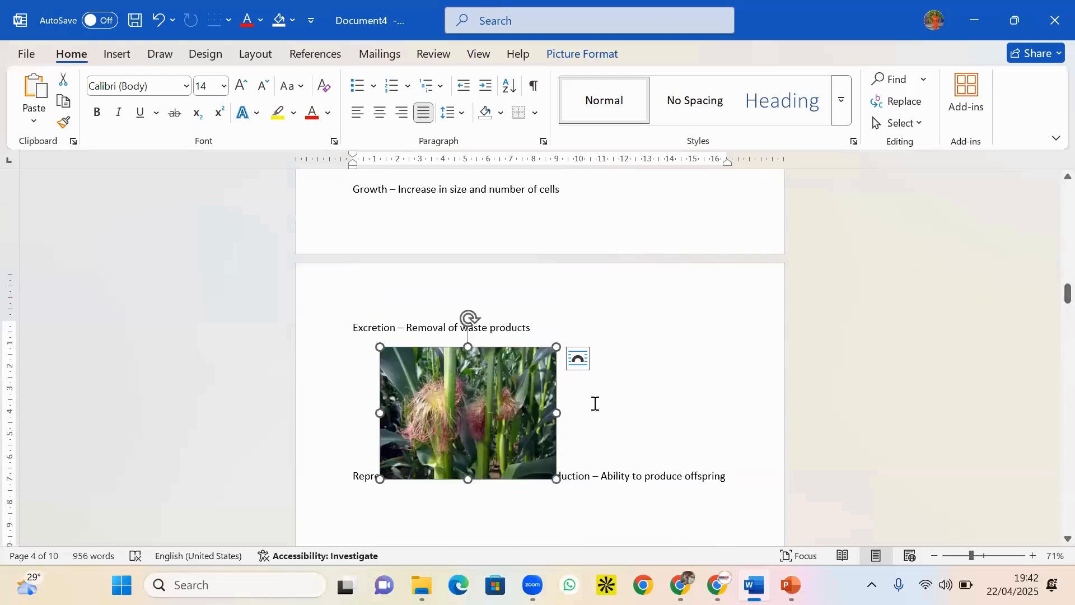
right_click(511, 424)
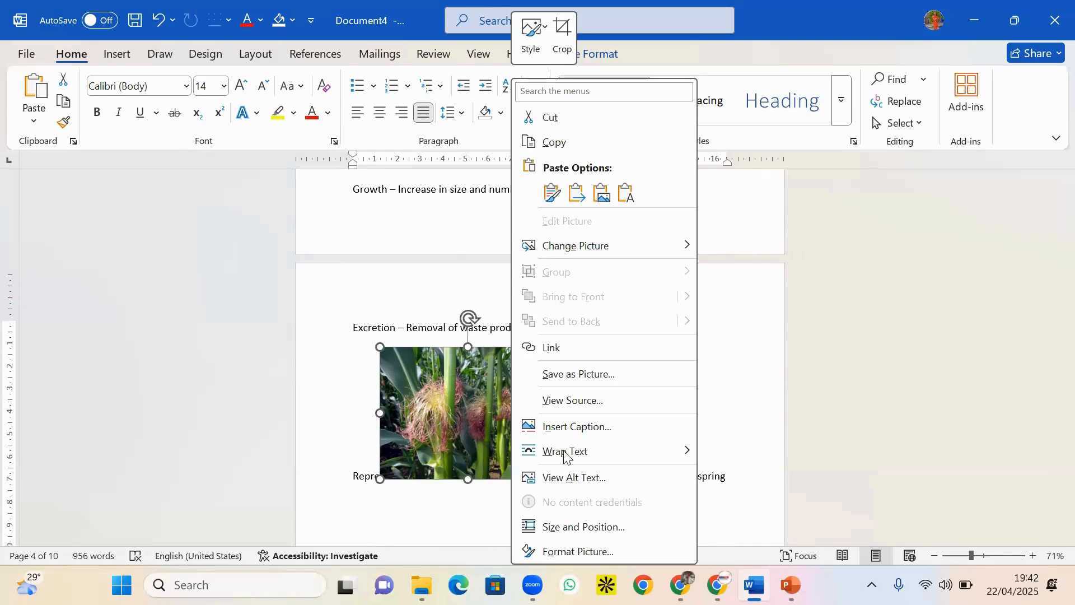
mouse_move(578, 460)
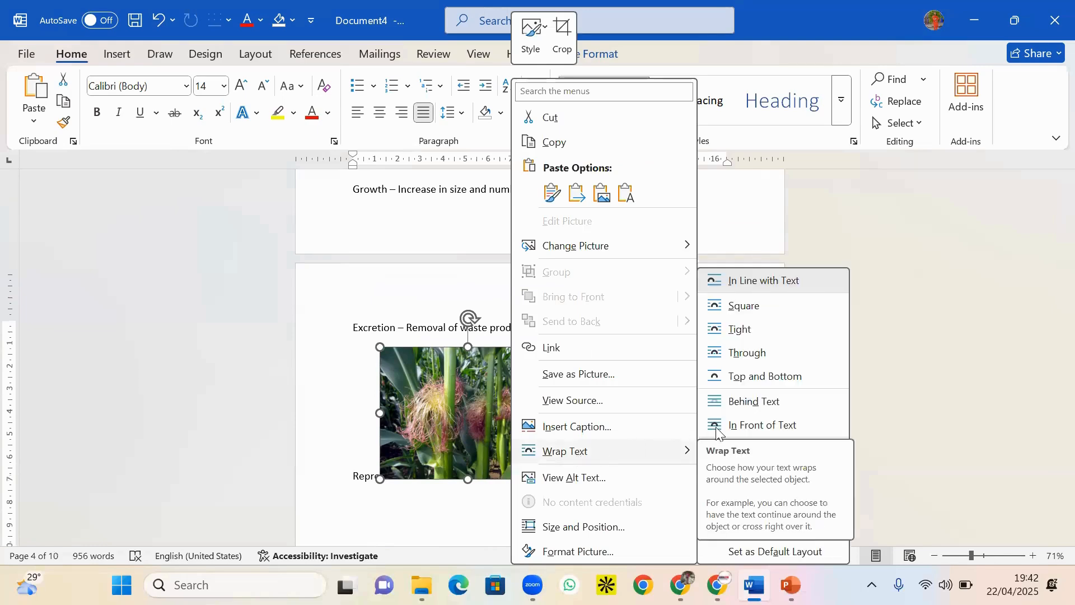
left_click(769, 359)
left_click_drag(535, 395, 518, 455)
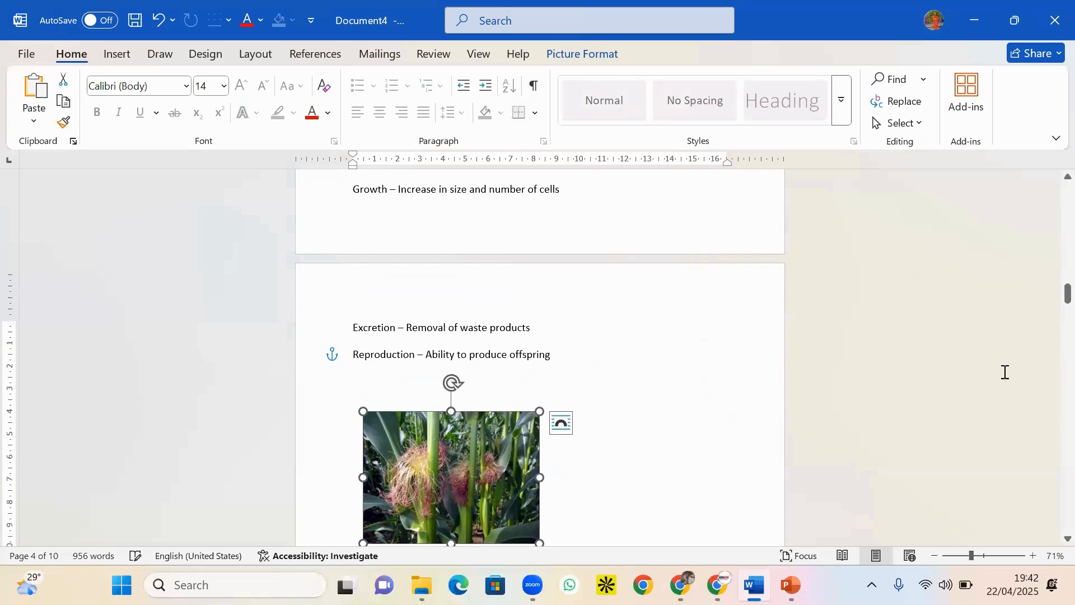
mouse_move(1059, 293)
left_mouse_down()
mouse_move(1051, 339)
mouse_move(1050, 307)
left_mouse_up()
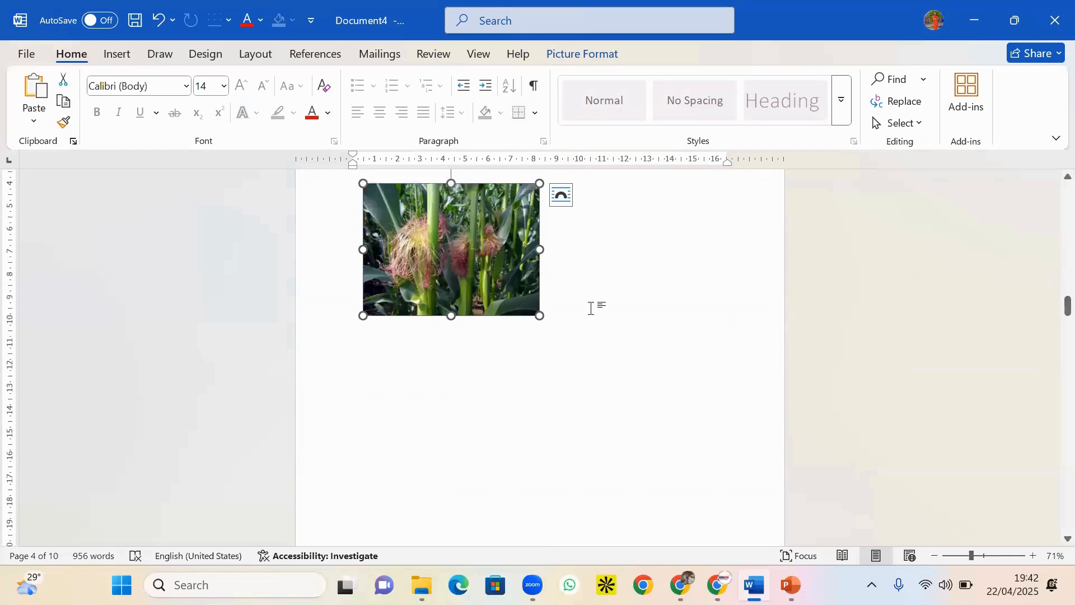
left_click_drag(507, 292, 509, 424)
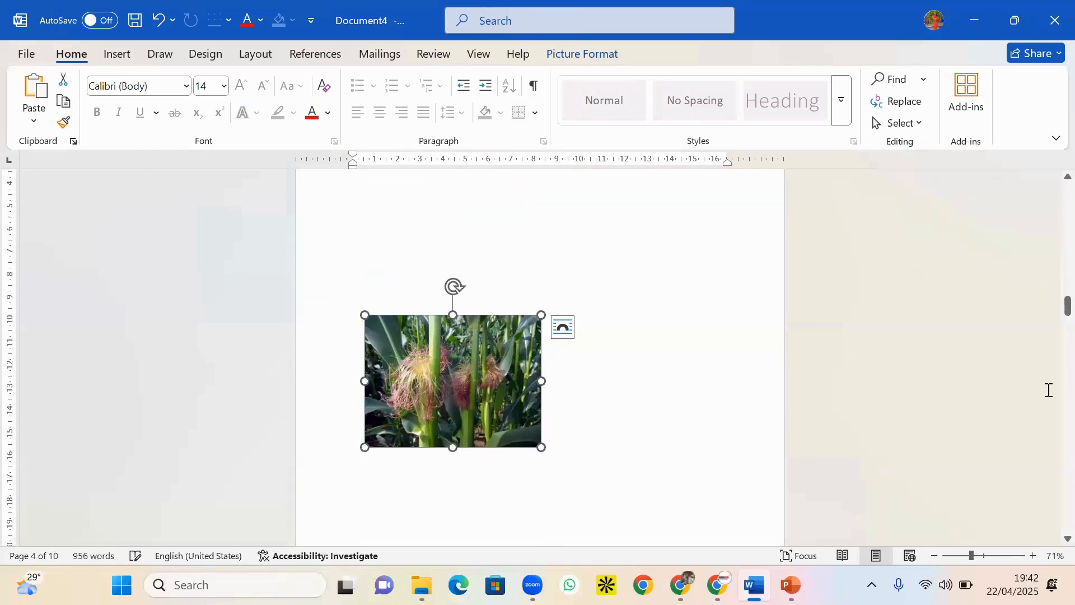
Remove the break between the "Reproduction – Ability to produce offspring" line and the "Death – End of life cycle" line
mouse_move(1051, 315)
left_mouse_down()
mouse_move(1048, 343)
mouse_move(1048, 324)
left_mouse_up()
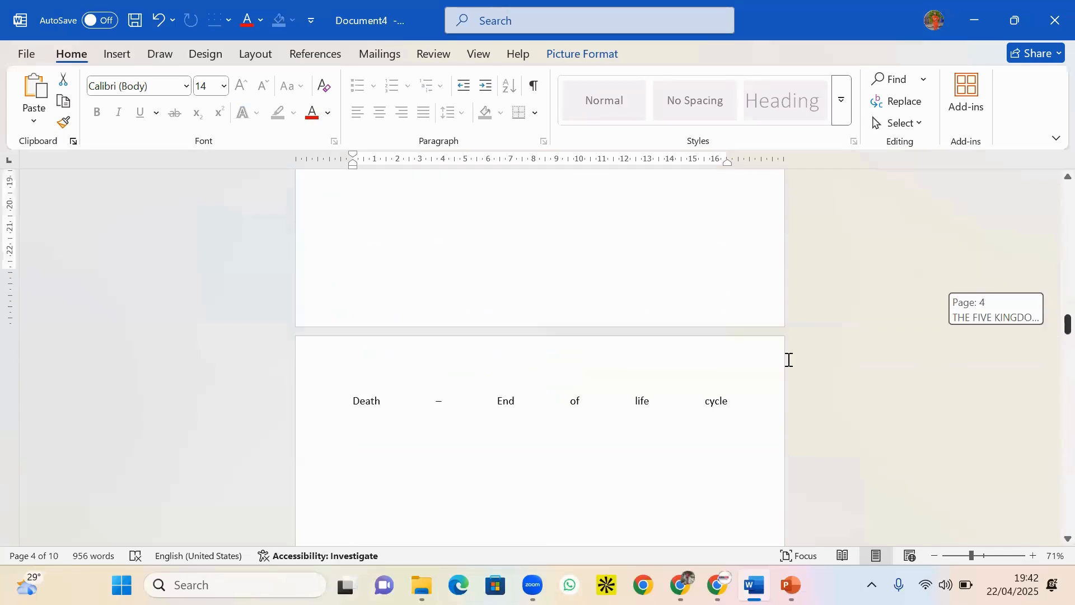
left_click(498, 402)
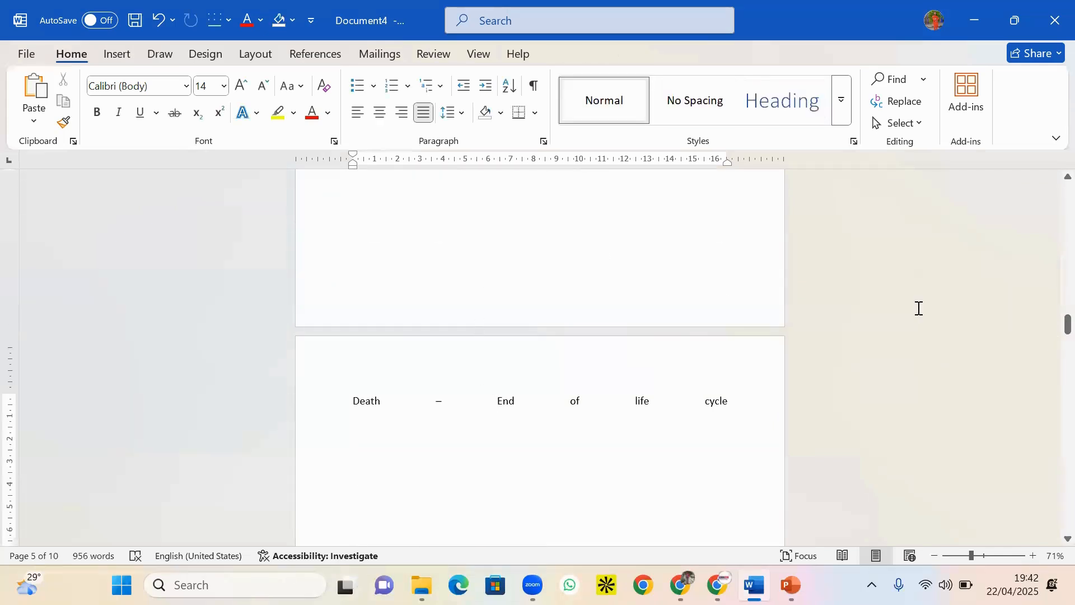
left_click_drag(1051, 331, 1051, 311)
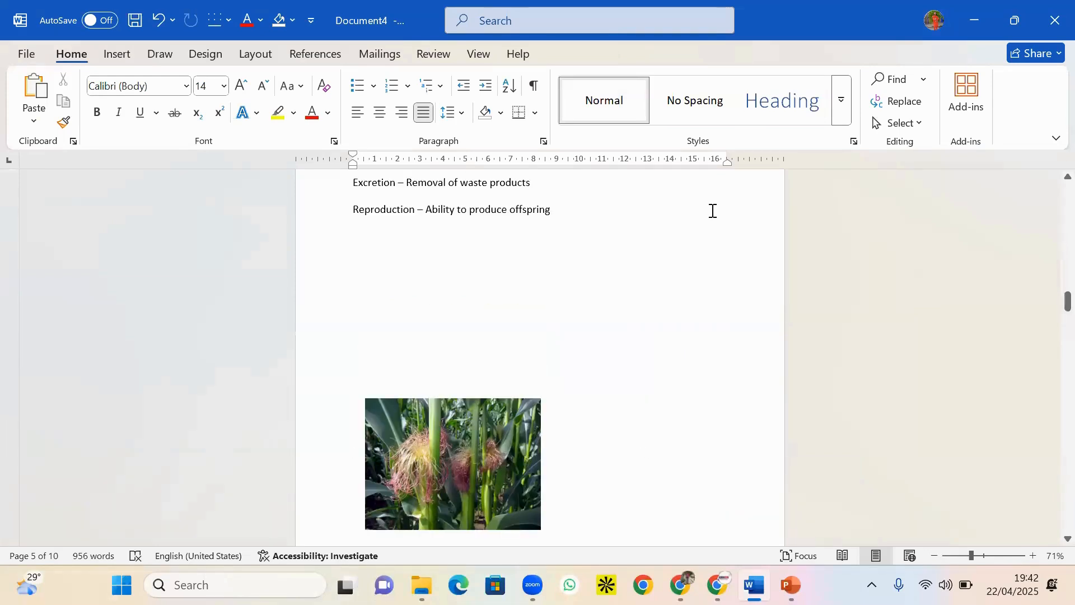
left_click(609, 248)
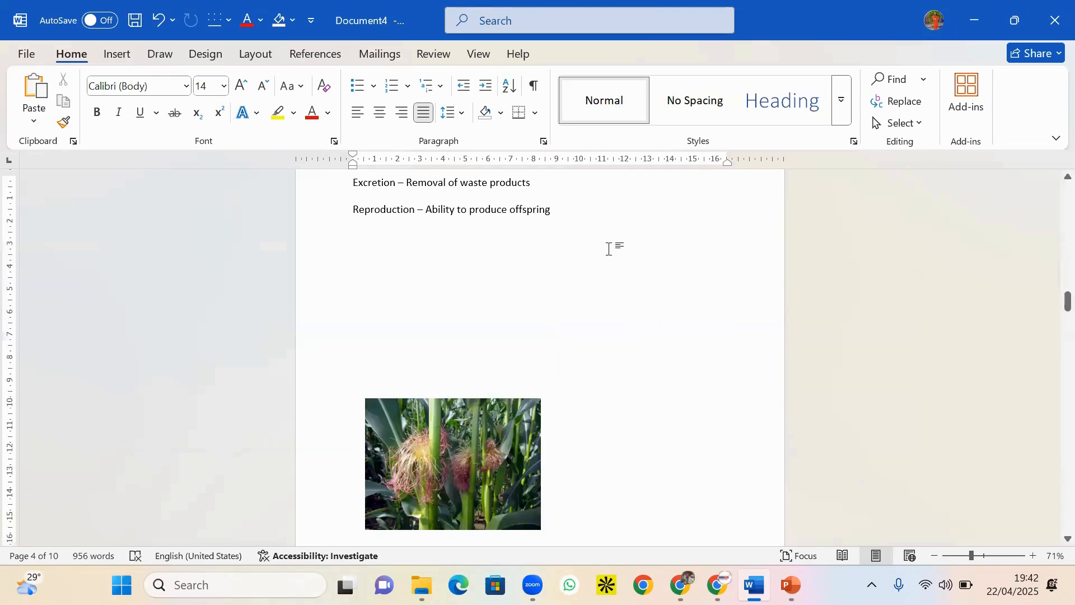
key("Delete")
key("Delete")
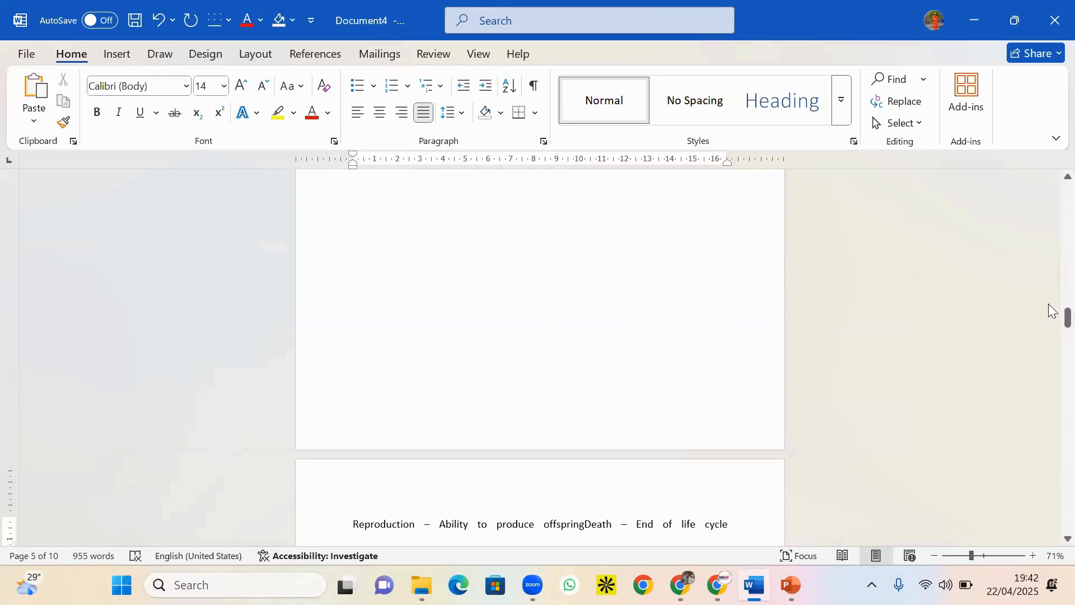
Try joining the Reproduction text to the end of the Excretion line, and split the two lines again
mouse_move(1052, 316)
left_mouse_down()
mouse_move(1052, 345)
mouse_move(1051, 297)
left_mouse_up()
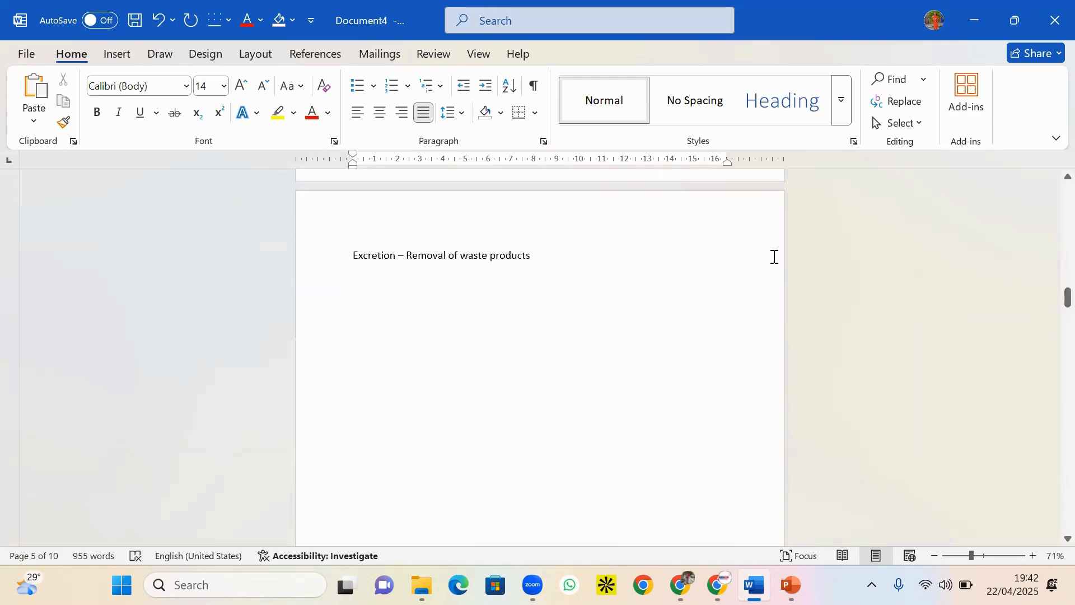
left_click(589, 263)
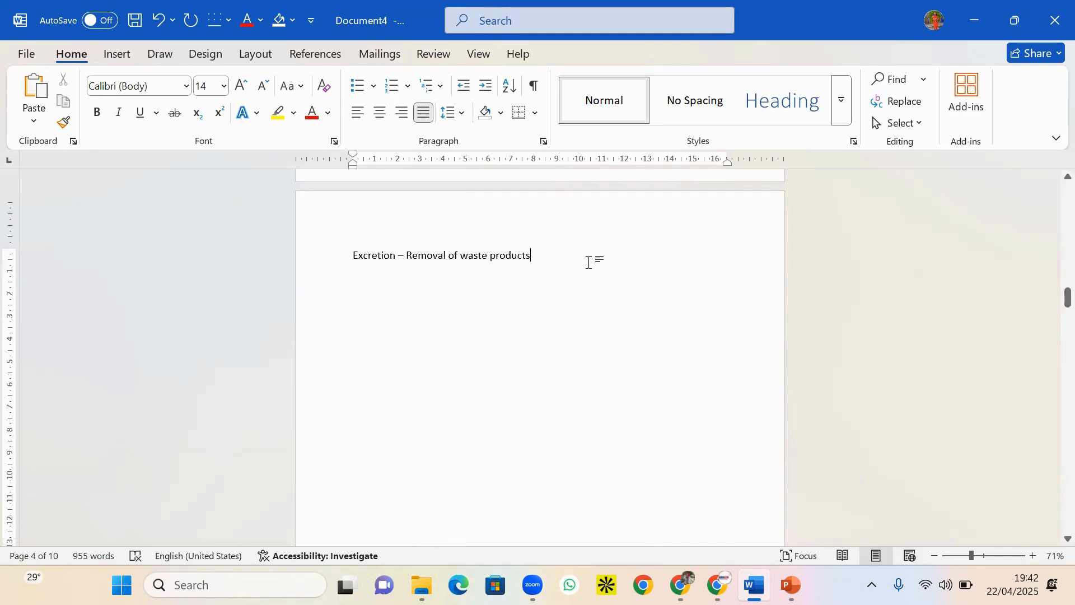
key("Delete")
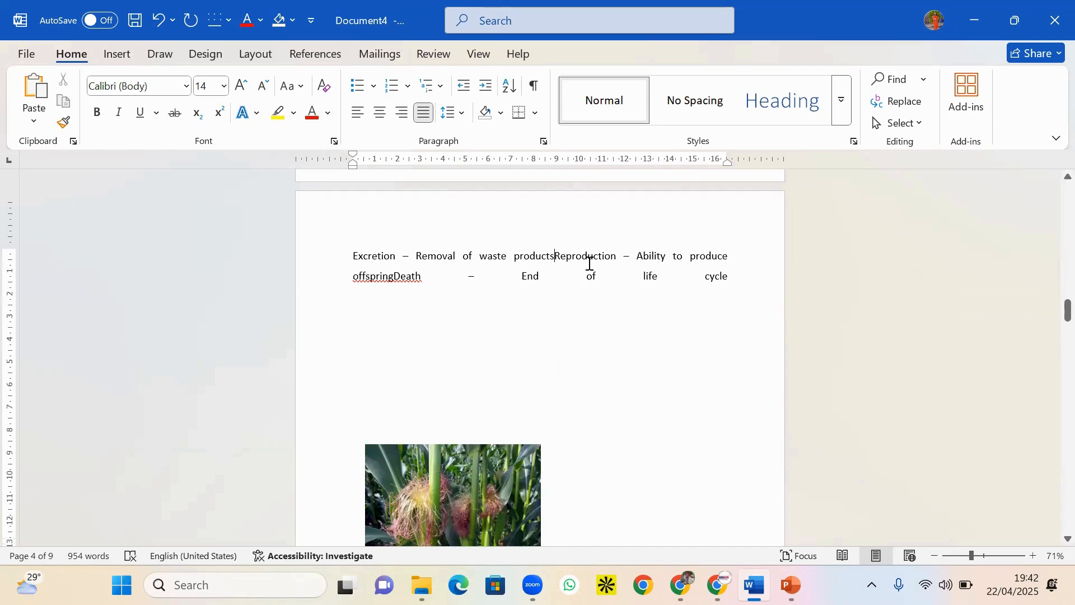
key("Return")
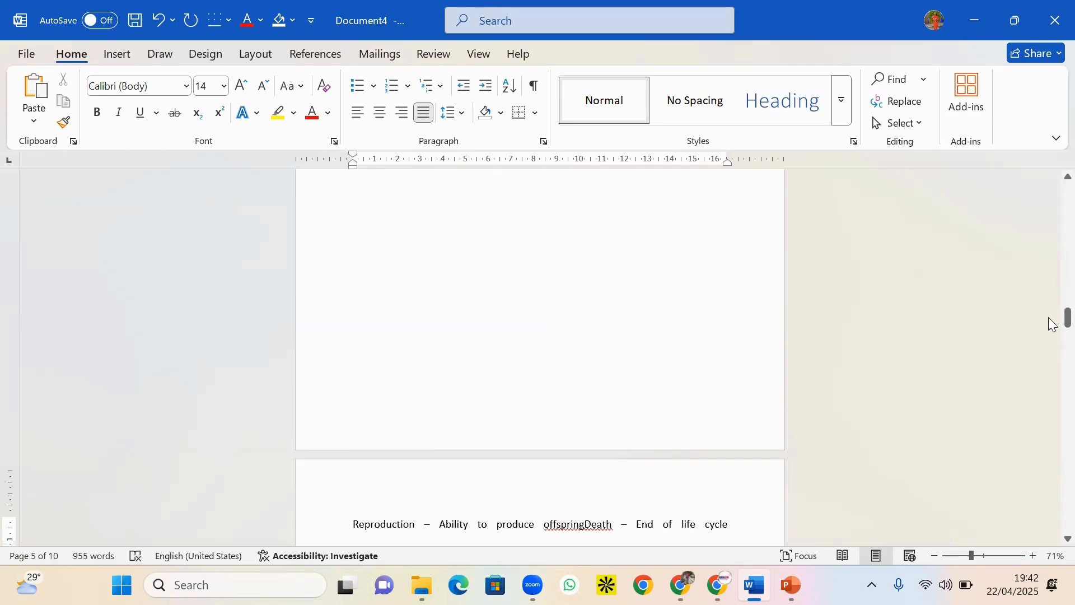
mouse_move(1052, 324)
left_mouse_down()
mouse_move(1053, 294)
mouse_move(1049, 339)
left_mouse_up()
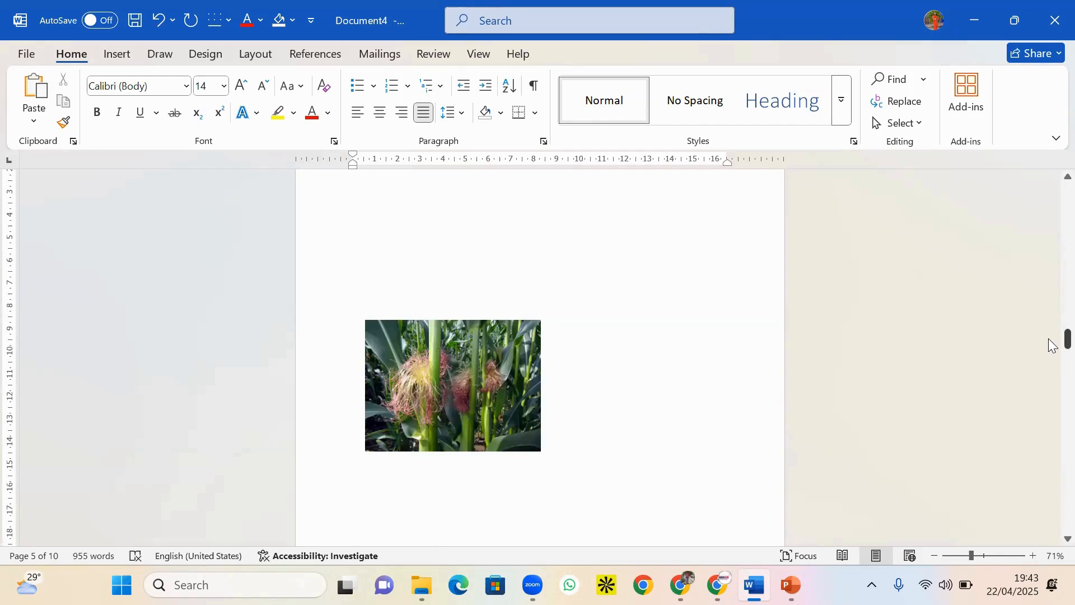
left_click_drag(1051, 344, 1041, 301)
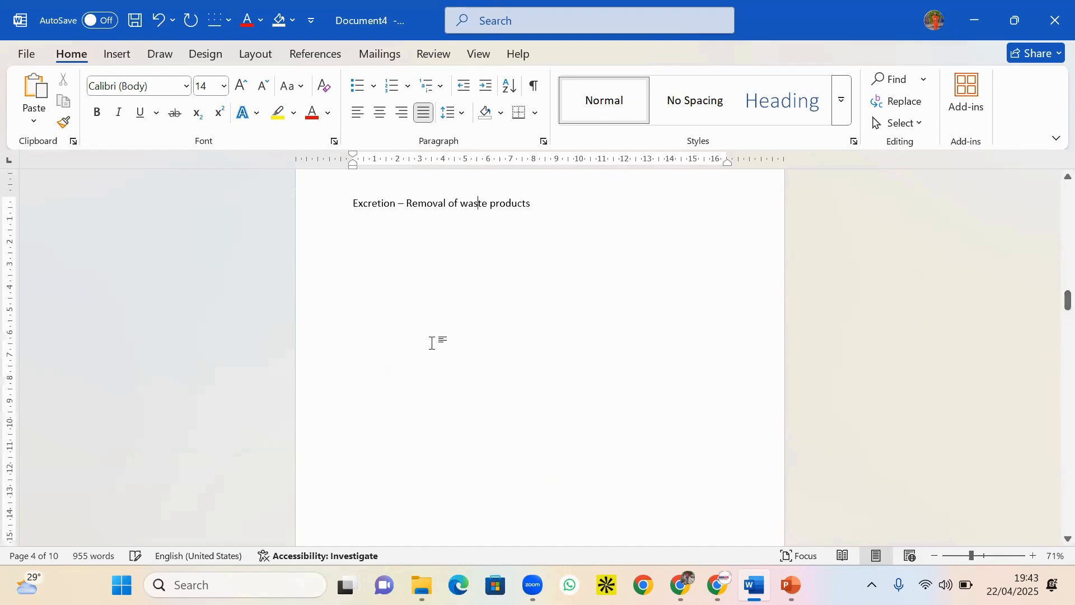
double_click(405, 331)
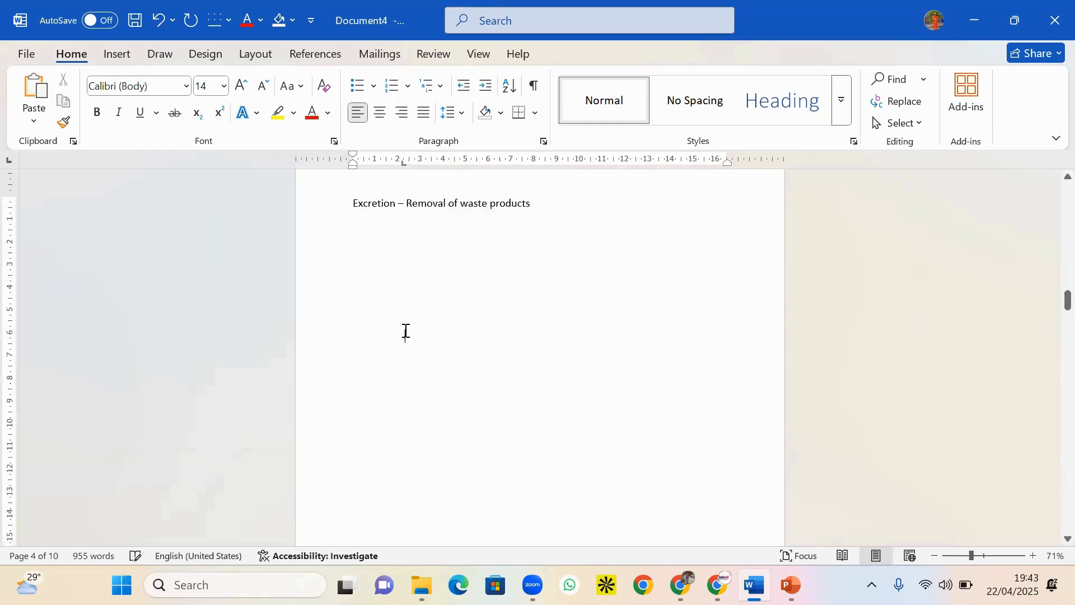
double_click(406, 331)
left_click(406, 331)
triple_click(406, 331)
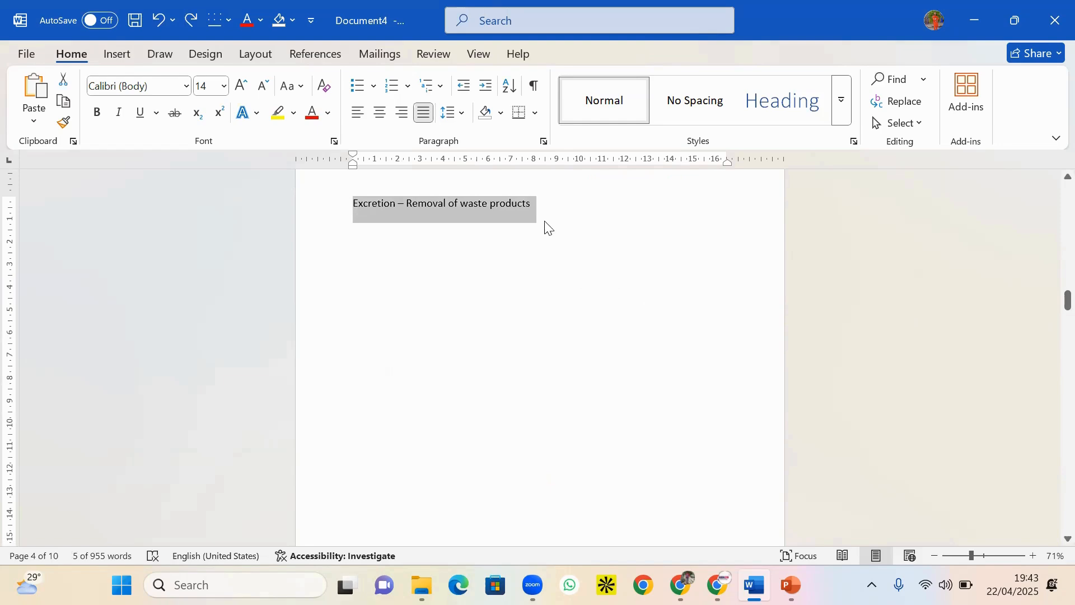
left_click(506, 316)
double_click(507, 317)
triple_click(506, 316)
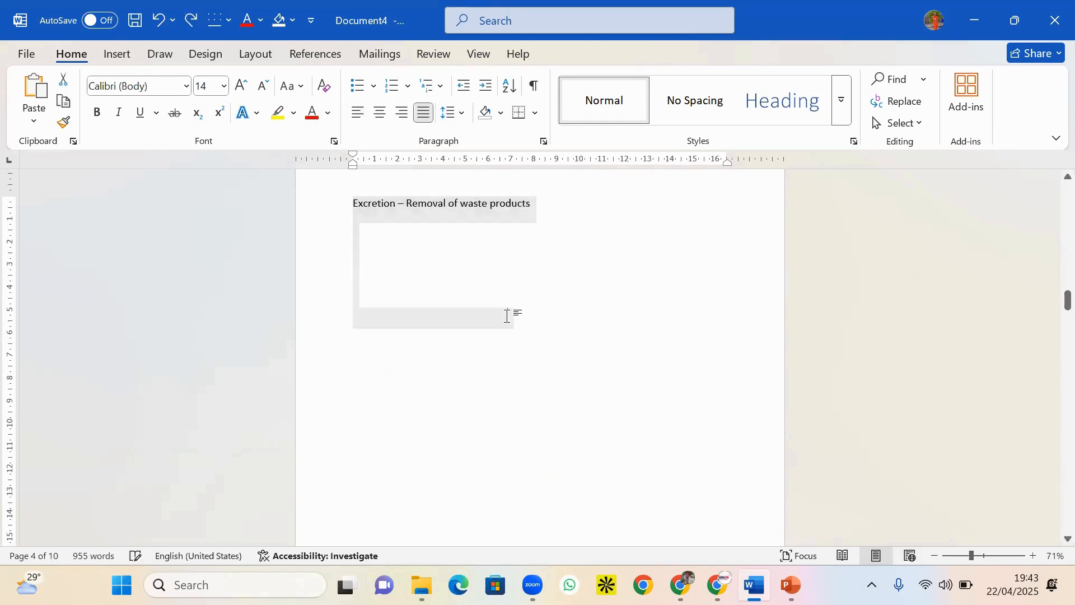
double_click(507, 316)
double_click(507, 316)
left_click_drag(390, 279, 455, 352)
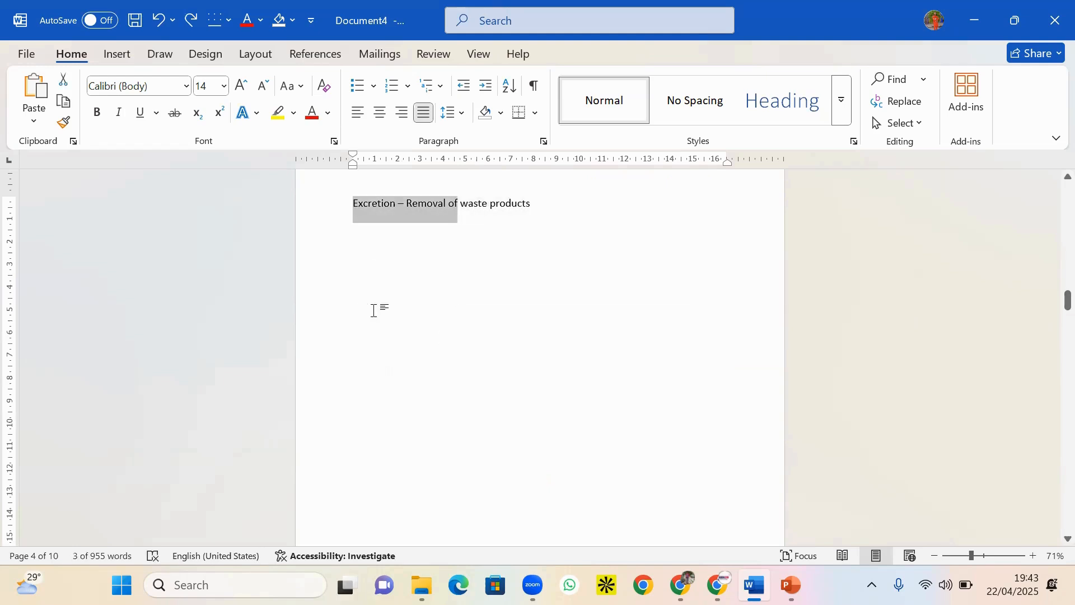
left_click(373, 311)
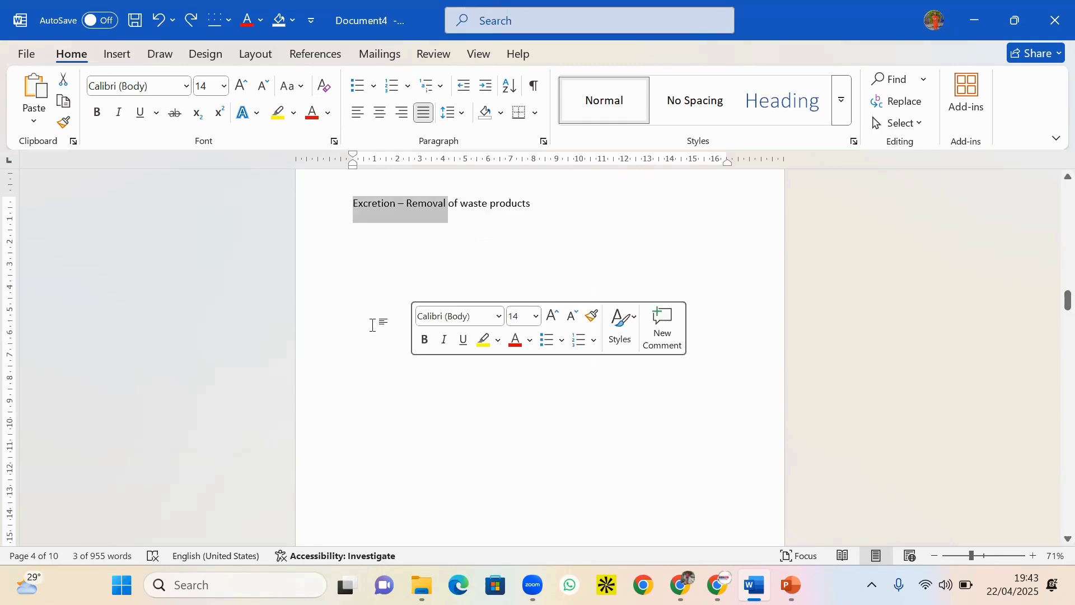
left_click(372, 322)
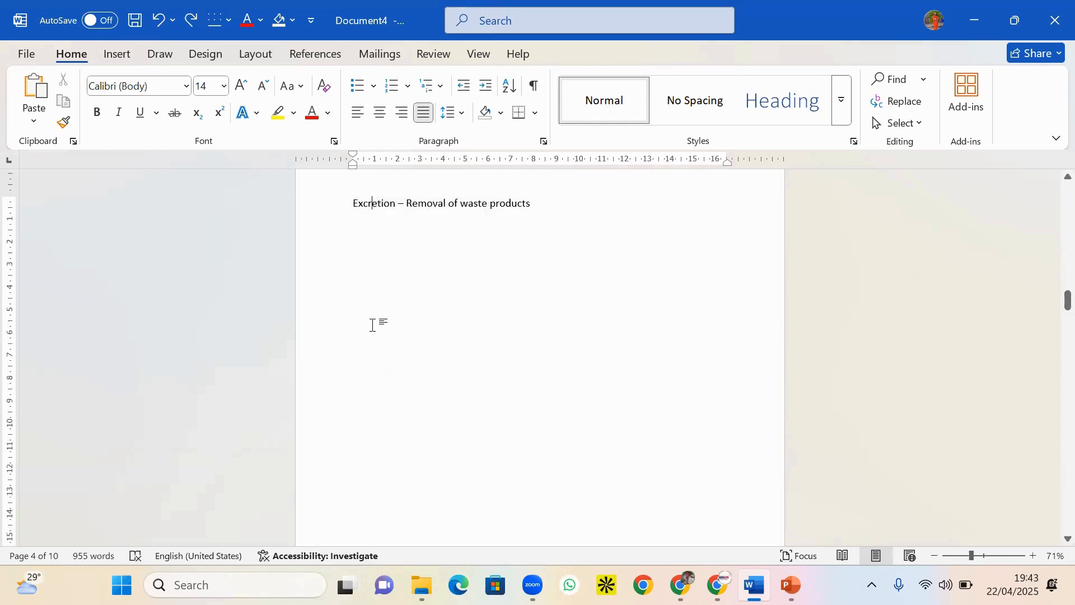
Remove the break after "Excretion – Removal of waste products" to pull the Reproduction and Death text up to it
left_click(560, 194)
key("Delete")
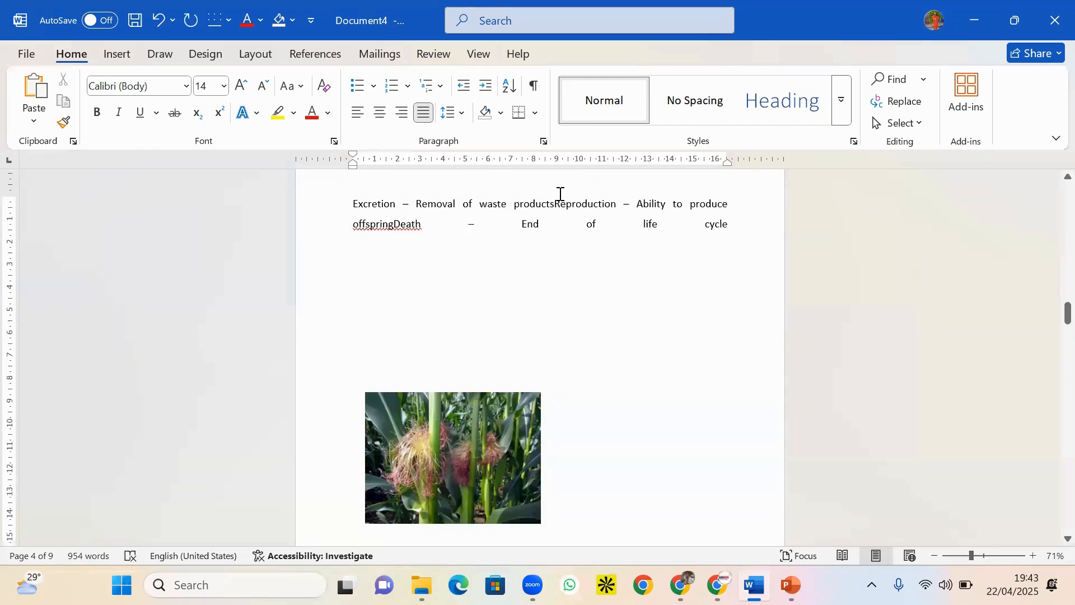
left_click(459, 274)
Change the maize picture's text wrapping to In Front of Text
left_click_drag(1056, 307, 1051, 328)
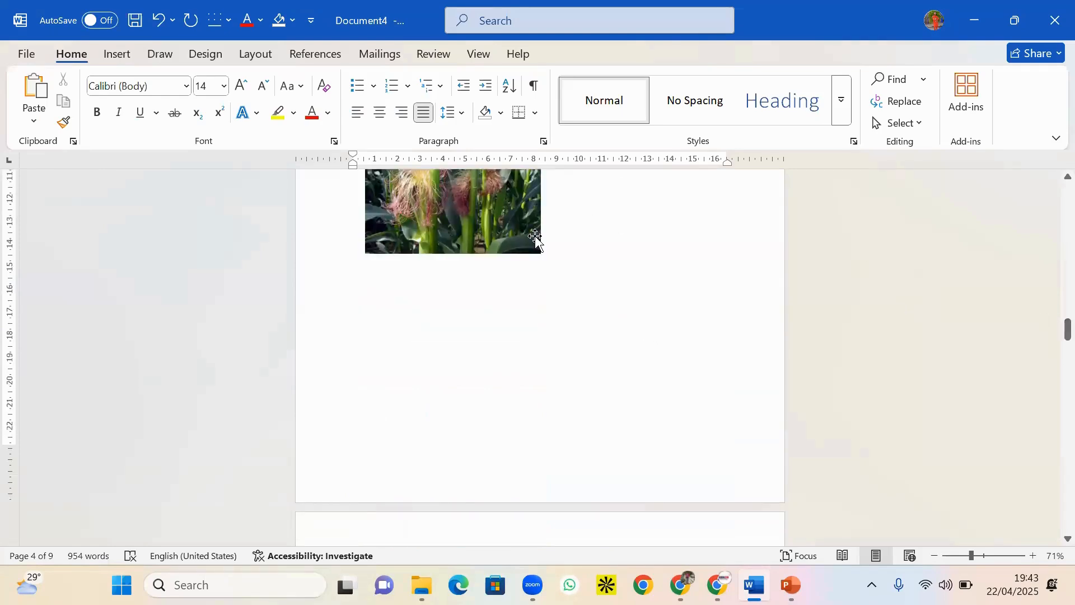
left_click(536, 238)
right_click(535, 236)
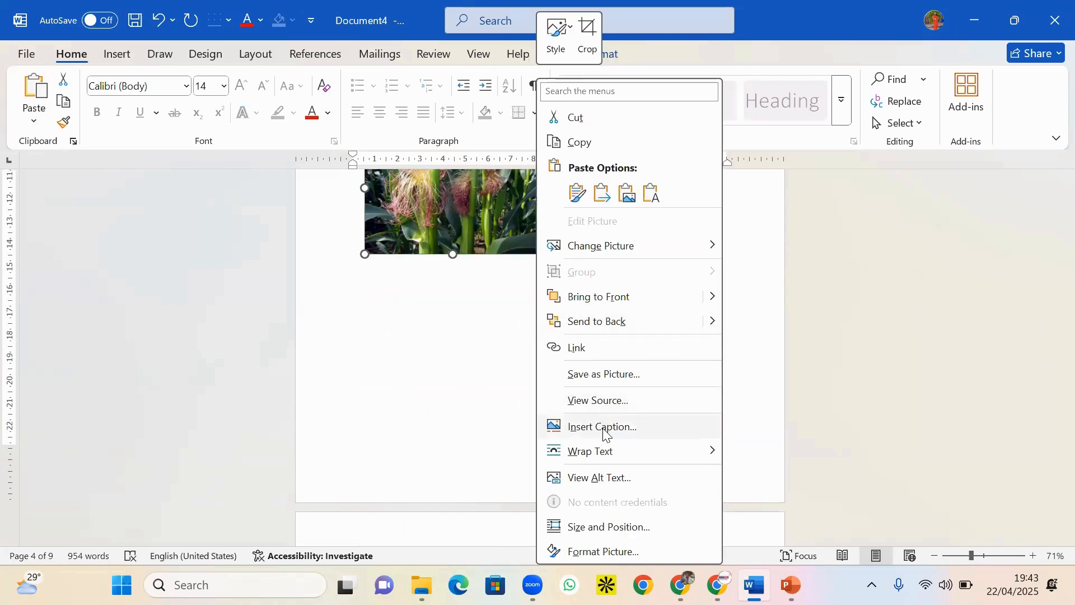
mouse_move(608, 454)
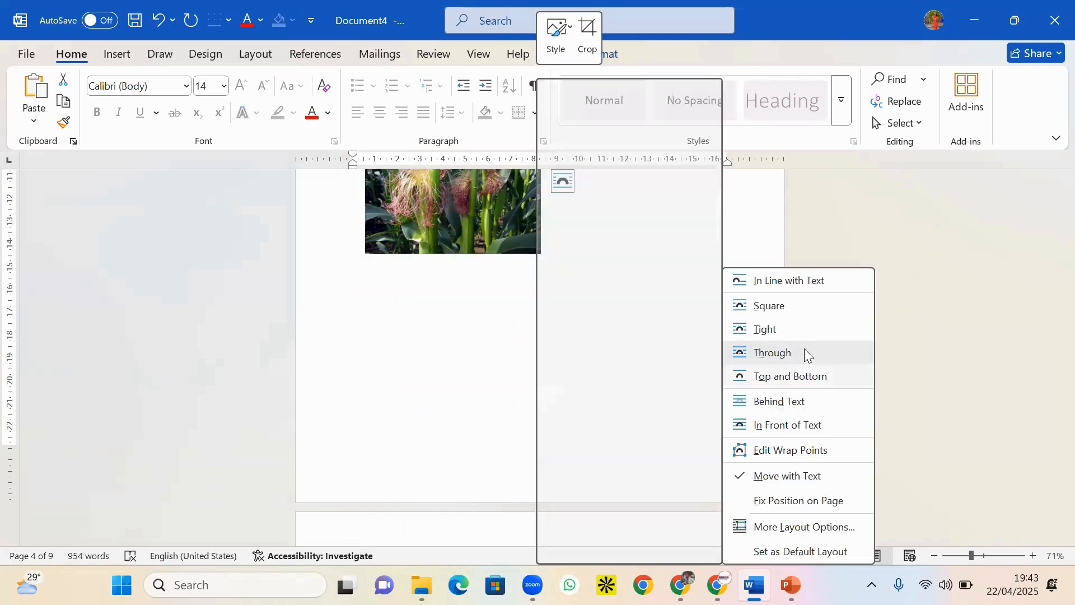
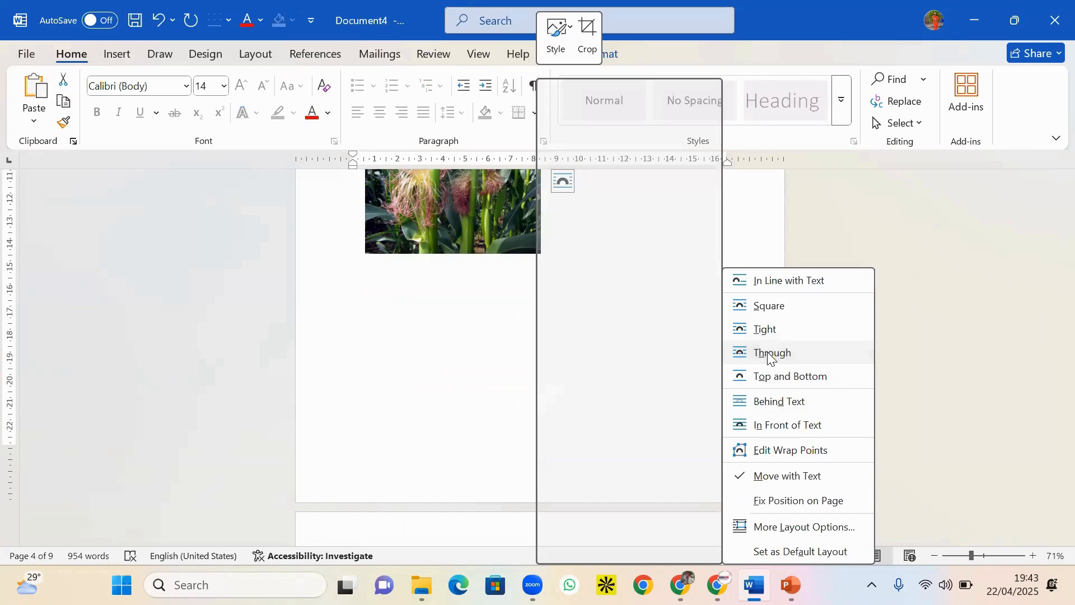
left_click(785, 426)
Insert a break between "products" and "Reproduction" to separate the Reproduction text from the Excretion line
left_click_drag(1050, 340, 1050, 315)
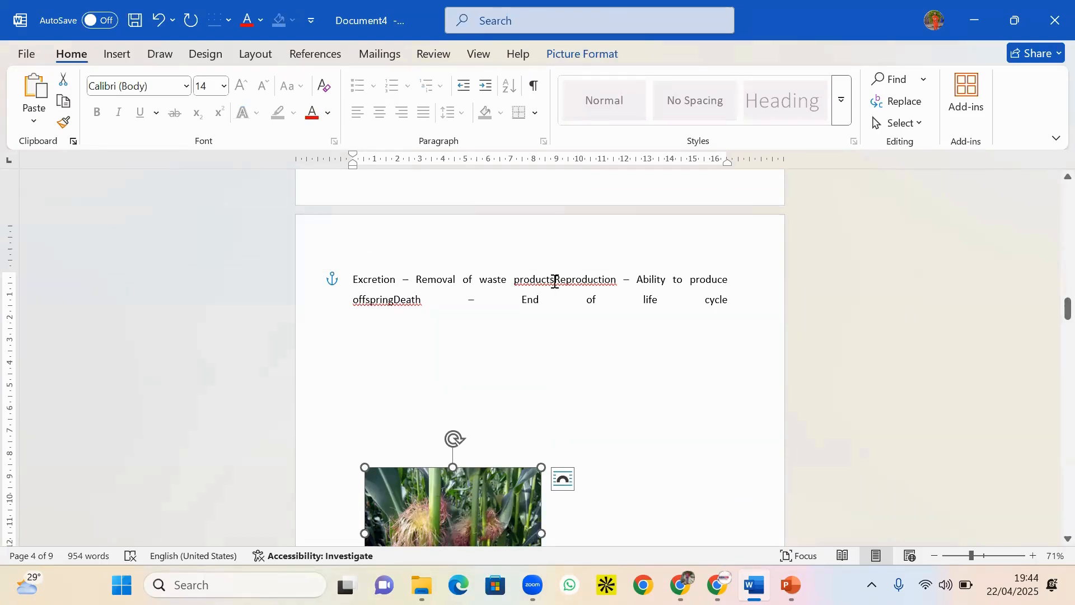
left_click(555, 282)
key("ctrl+Return")
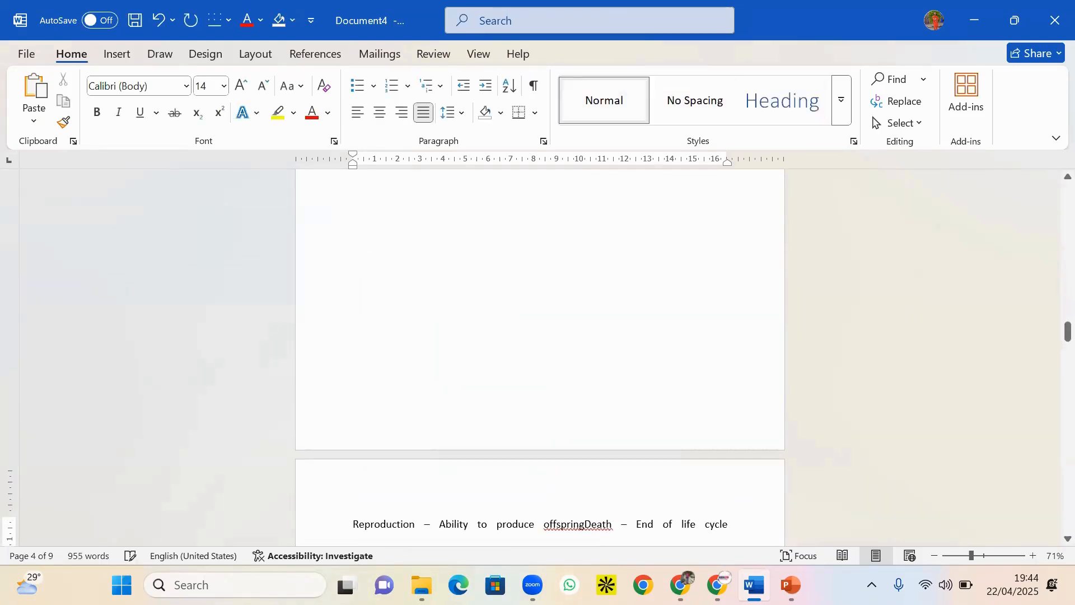
Delete forward from the blank space below the Excretion line, including the letters "Reproduc" at the start of the Reproduction line
mouse_move(1050, 312)
left_mouse_down()
mouse_move(1050, 325)
mouse_move(1050, 305)
left_mouse_up()
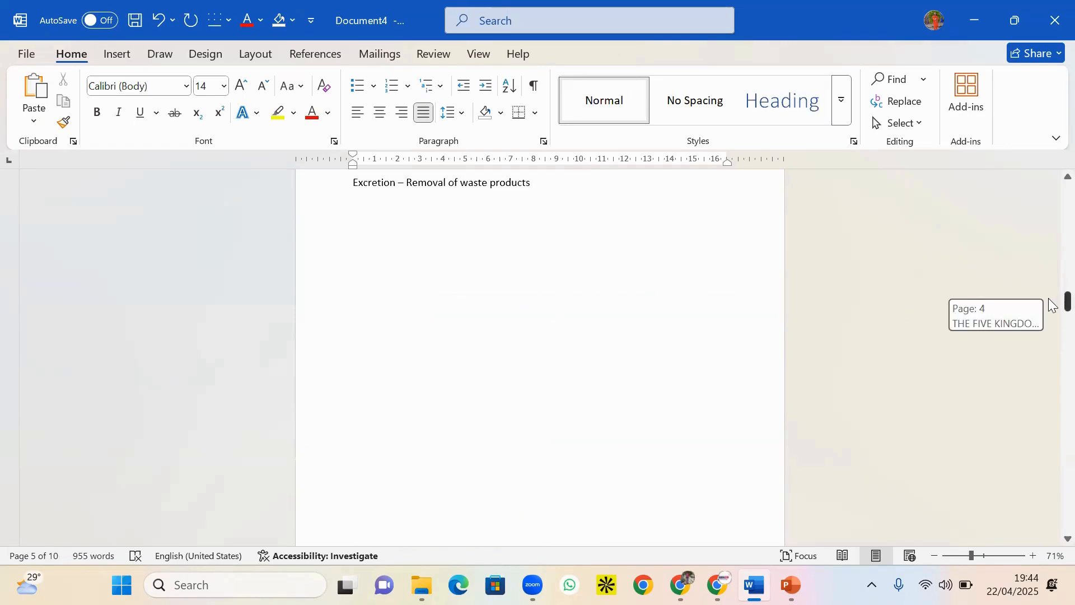
double_click(528, 256)
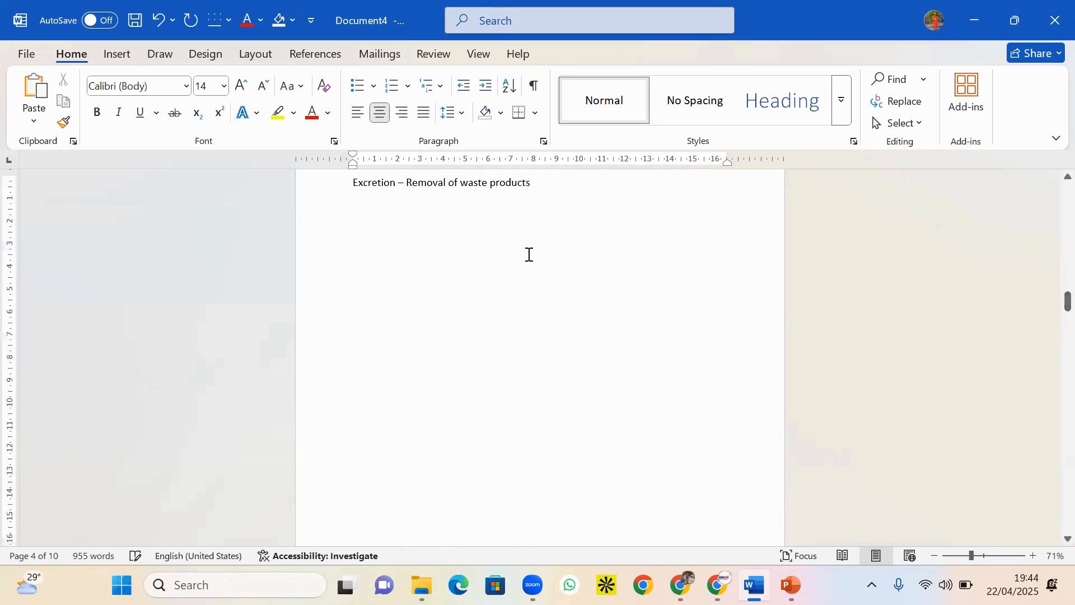
key("Delete")
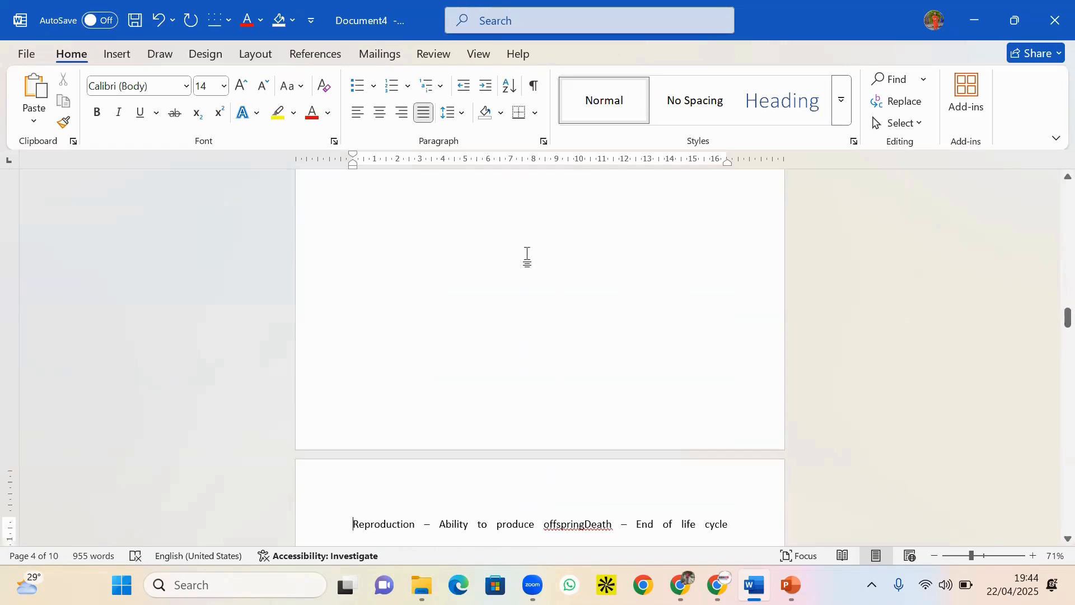
key("Delete")
key("Delete")
key("Delete")
key("Delete")
key("Delete")
key("Delete")
key("Delete")
key("Delete")
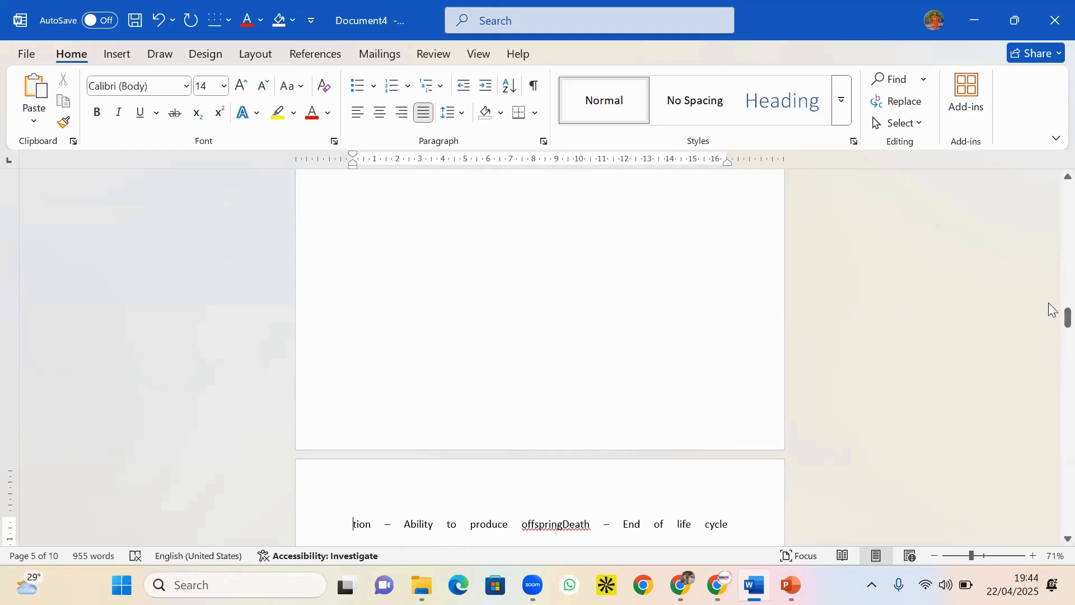
scroll(1049, 312, "up", 6)
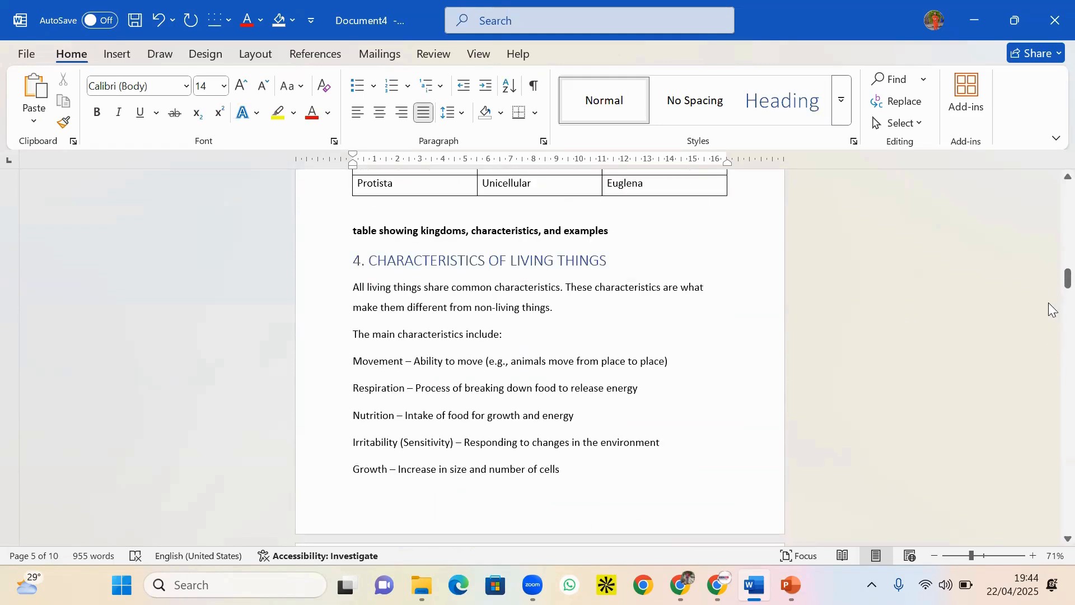
Delete forward from the blank space below the Excretion line, including the letters "tion – Ab" of the Reproduction text
mouse_move(1052, 278)
left_mouse_down()
mouse_move(1049, 331)
mouse_move(1049, 280)
mouse_move(1051, 294)
left_mouse_up()
double_click(526, 263)
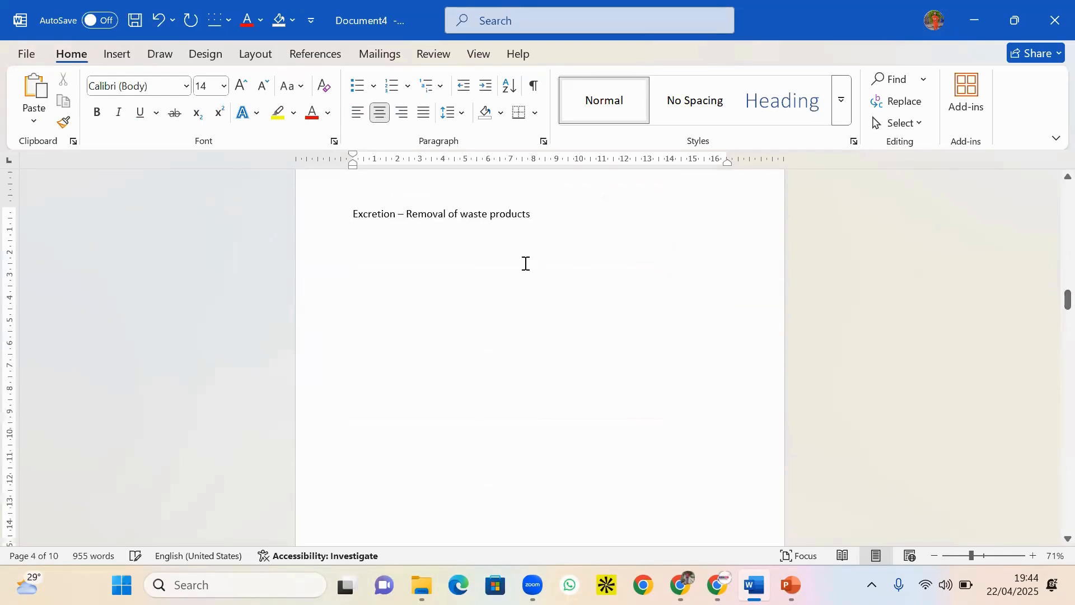
key("Delete")
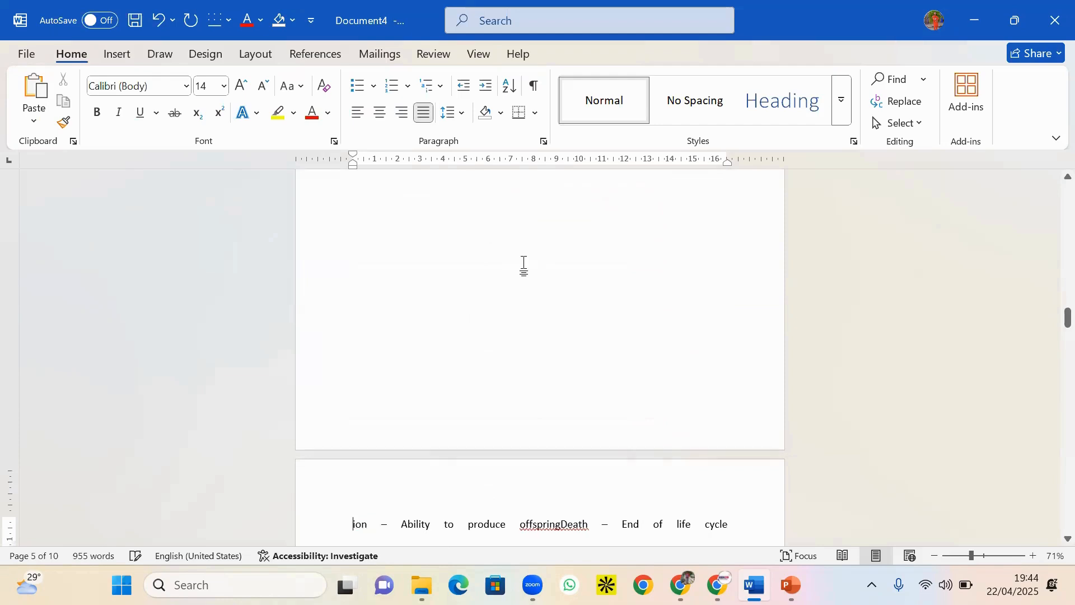
key("Delete")
key("Delete")
key("Delete")
key("Delete")
key("Delete")
key("Delete")
key("Delete")
key("Delete")
key("Delete")
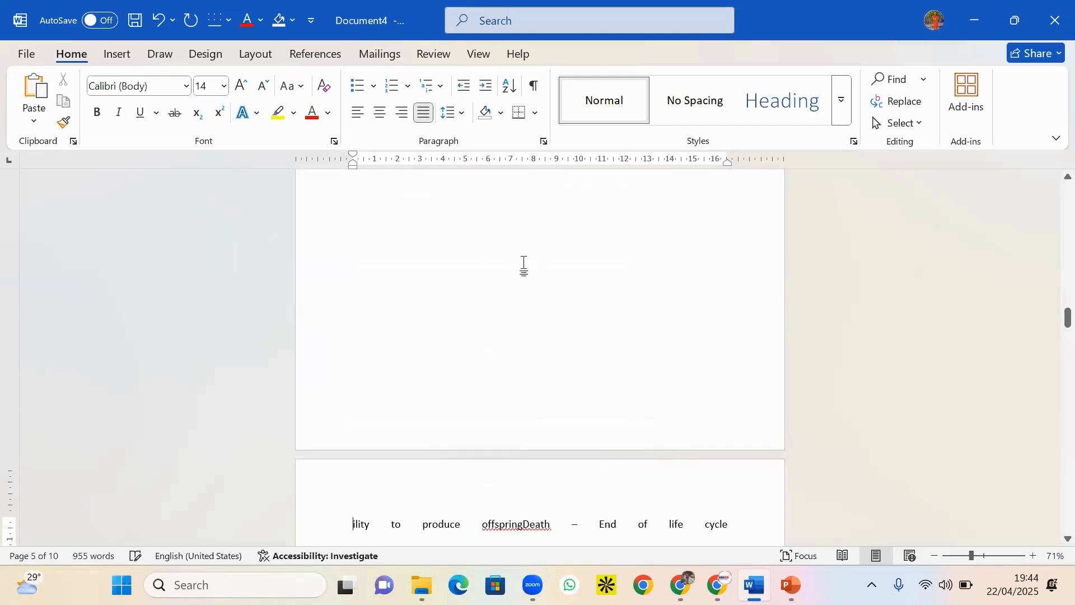
mouse_move(1053, 318)
left_mouse_down()
mouse_move(1050, 301)
mouse_move(1049, 324)
left_mouse_up()
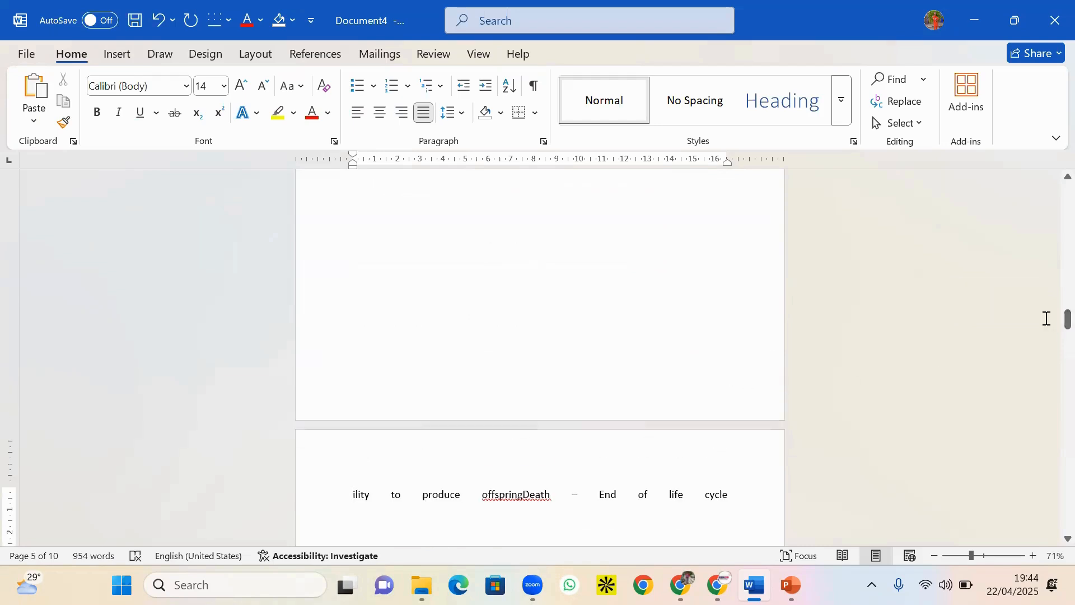
Undo the forward deletions to restore the full text starting with "Reproduction – Ability to produce"
key("ctrl+z")
key("ctrl+z")
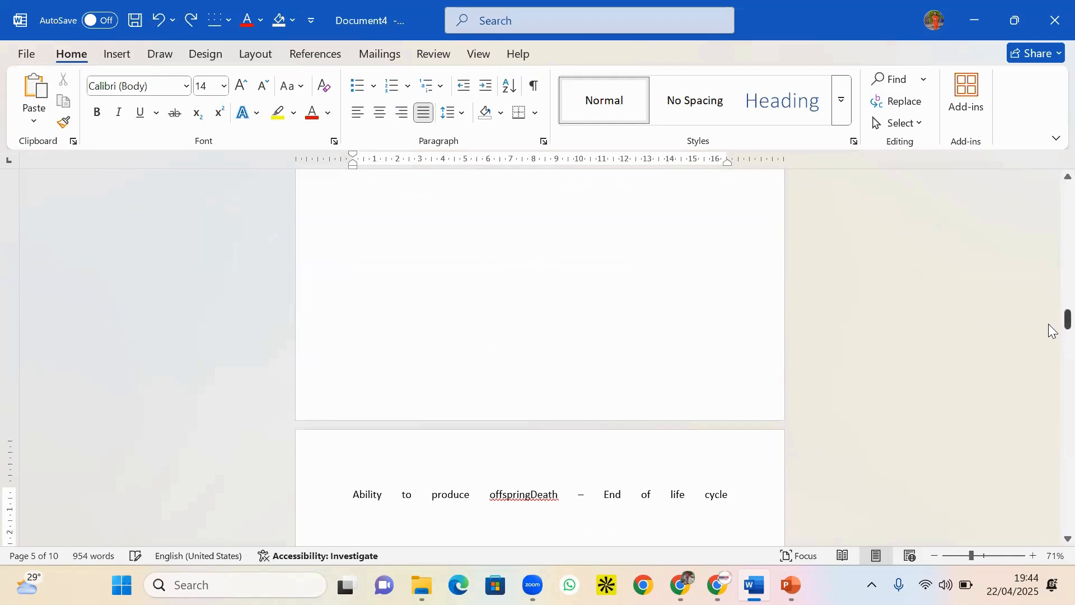
left_click_drag(1053, 330, 1049, 331)
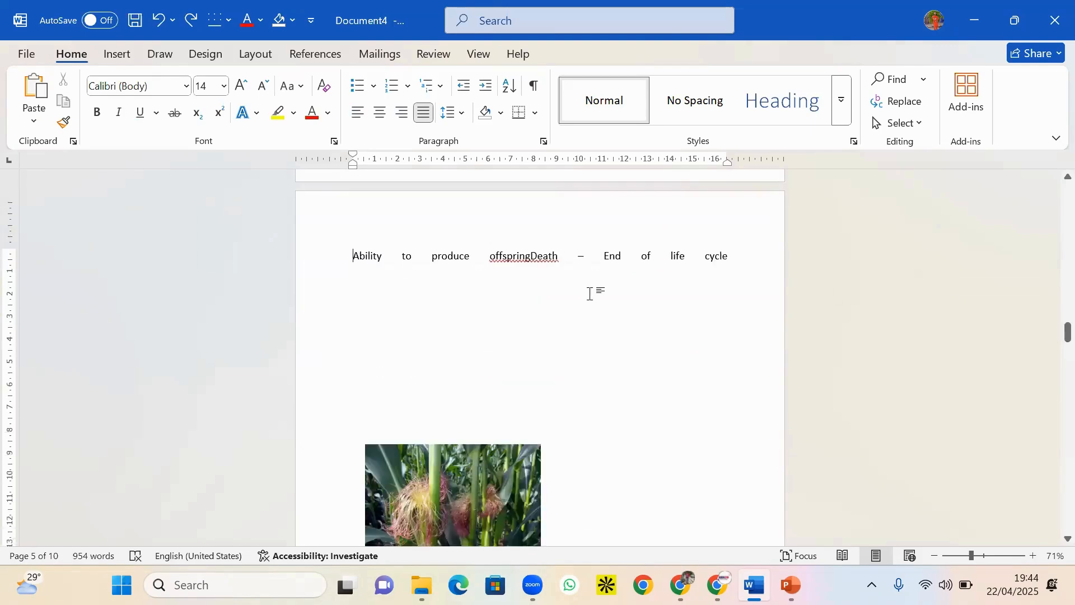
key("ctrl+z")
key("ctrl+z")
key("ctrl+z")
key("ctrl+z")
key("ctrl+z")
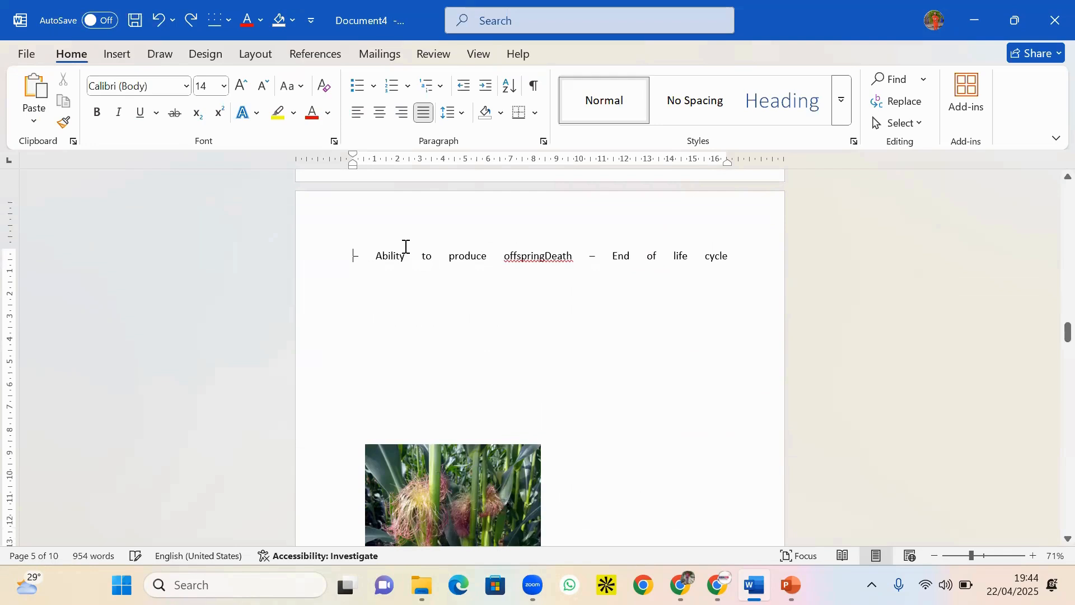
key("ctrl+z")
key("ctrl+z")
key("ctrl+z")
key("ctrl+z")
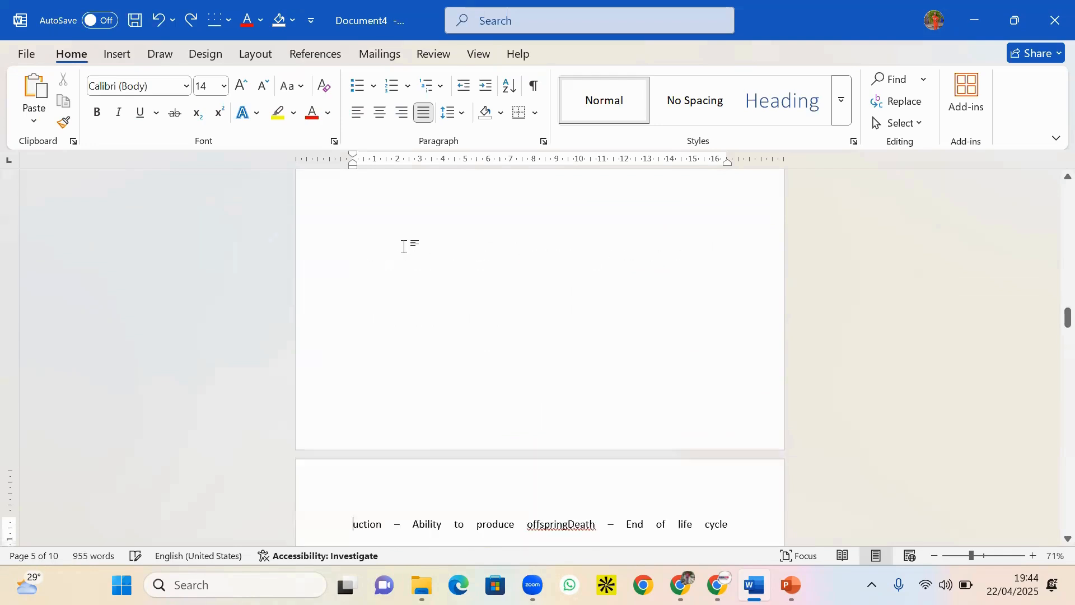
mouse_move(1053, 330)
left_mouse_down()
mouse_move(1053, 309)
mouse_move(1050, 347)
mouse_move(1050, 335)
left_mouse_up()
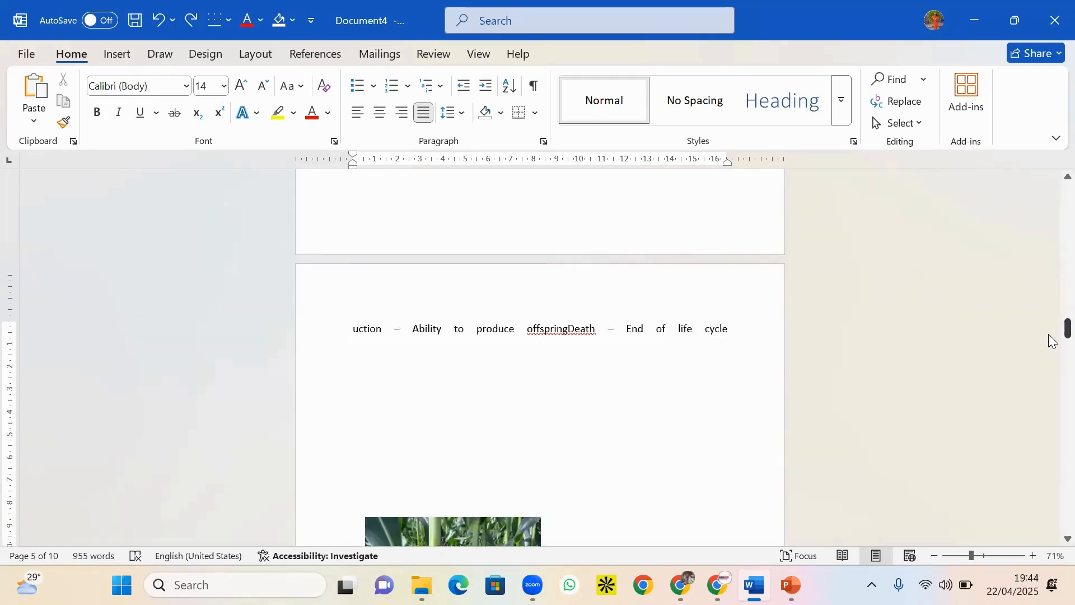
key("ctrl+z")
key("ctrl+z")
key("ctrl+z")
key("ctrl+z")
key("ctrl+z")
key("ctrl+z")
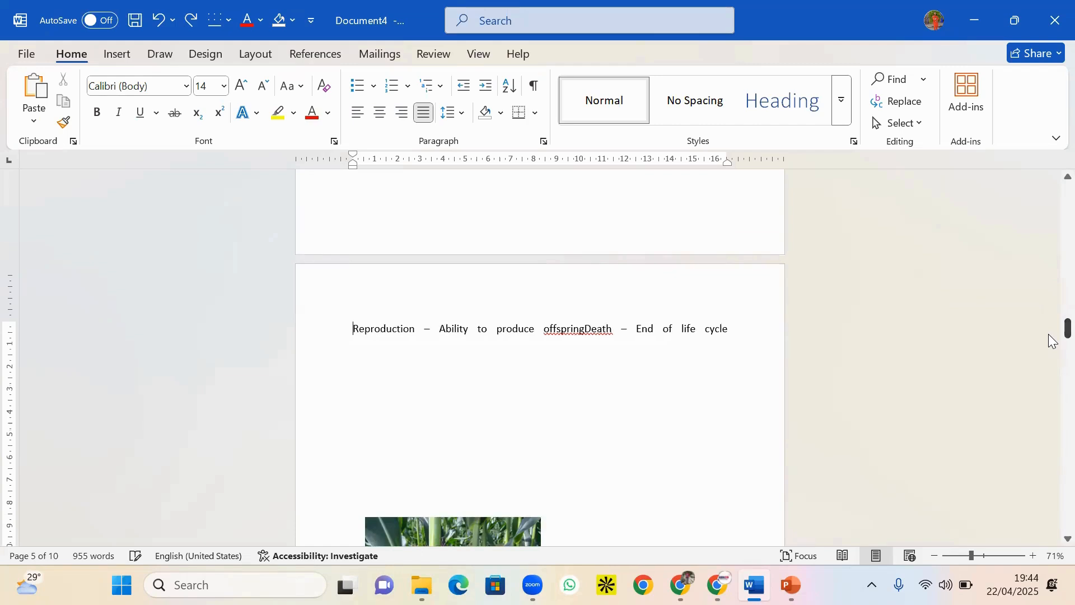
key("ctrl+z")
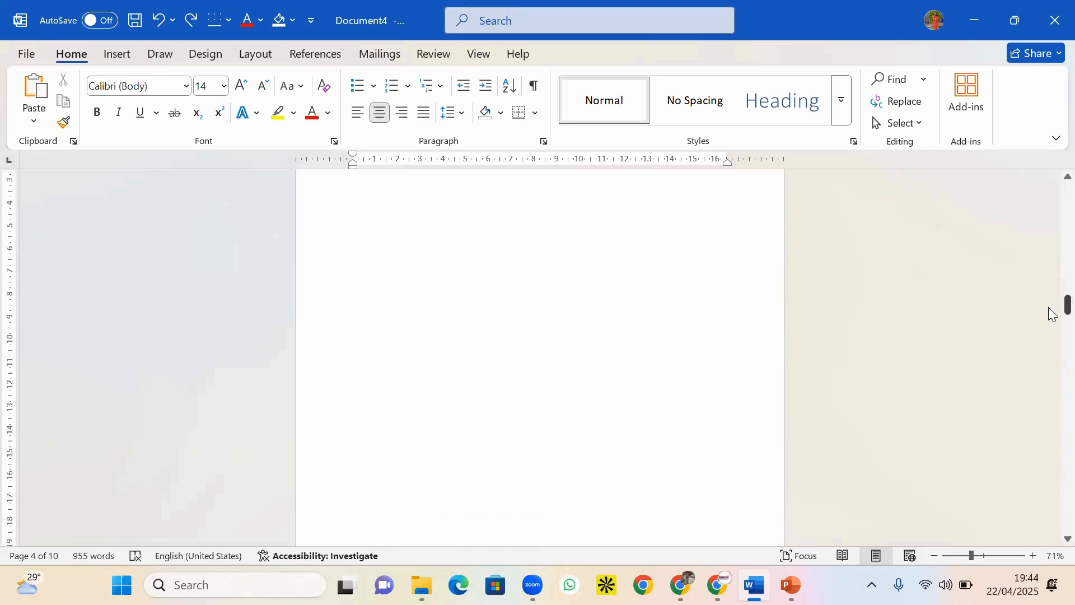
Cut the "Reproduction – Ability to produce offspringDeath – End of life cycle" text from the page after the Excretion line
left_click_drag(1053, 313, 1053, 341)
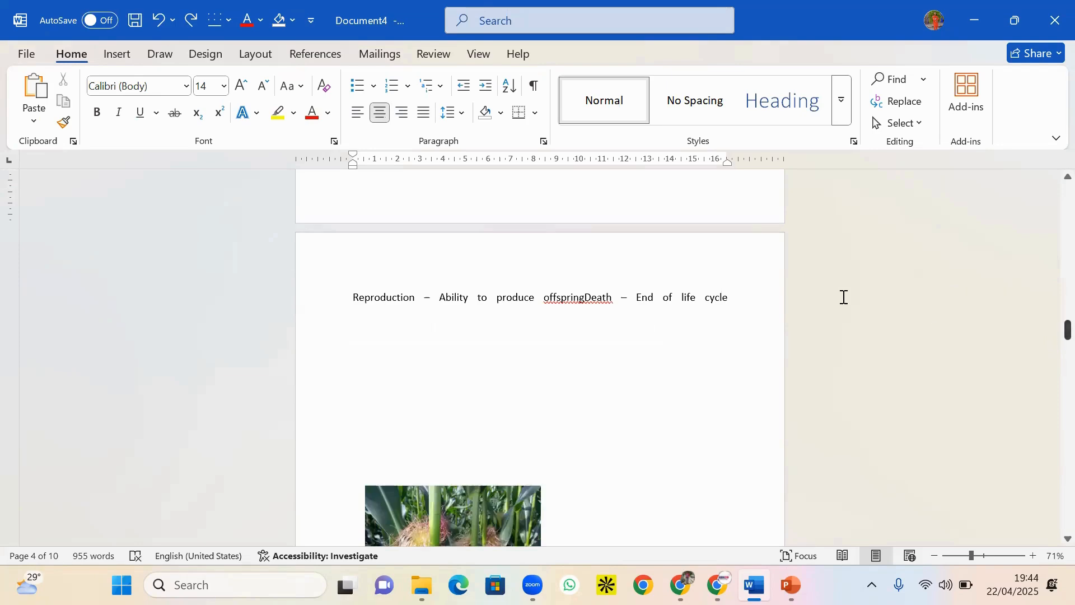
left_click_drag(680, 301, 331, 278)
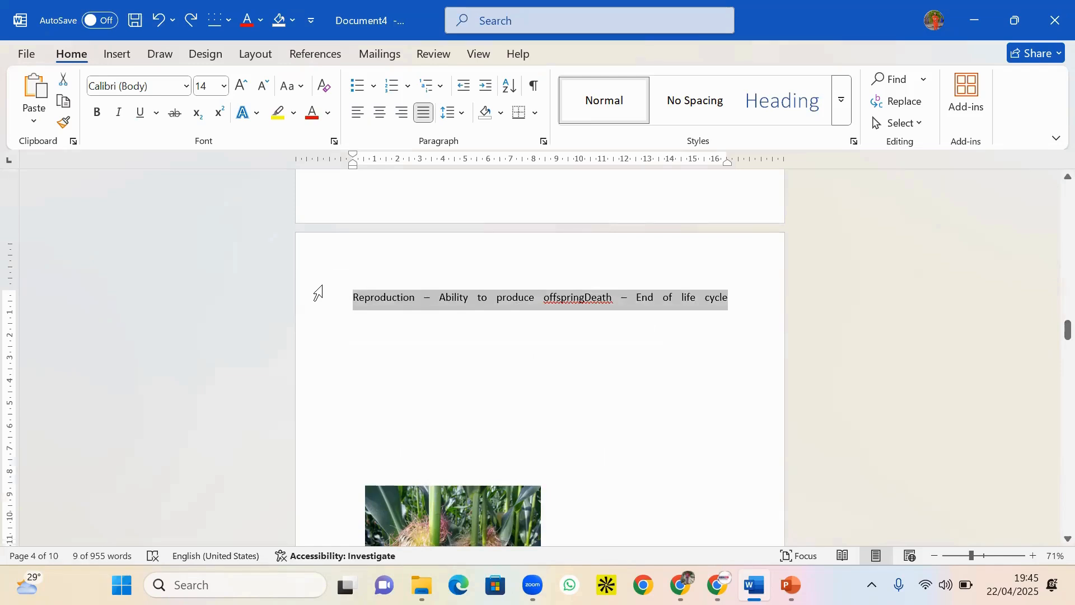
key("BackSpace")
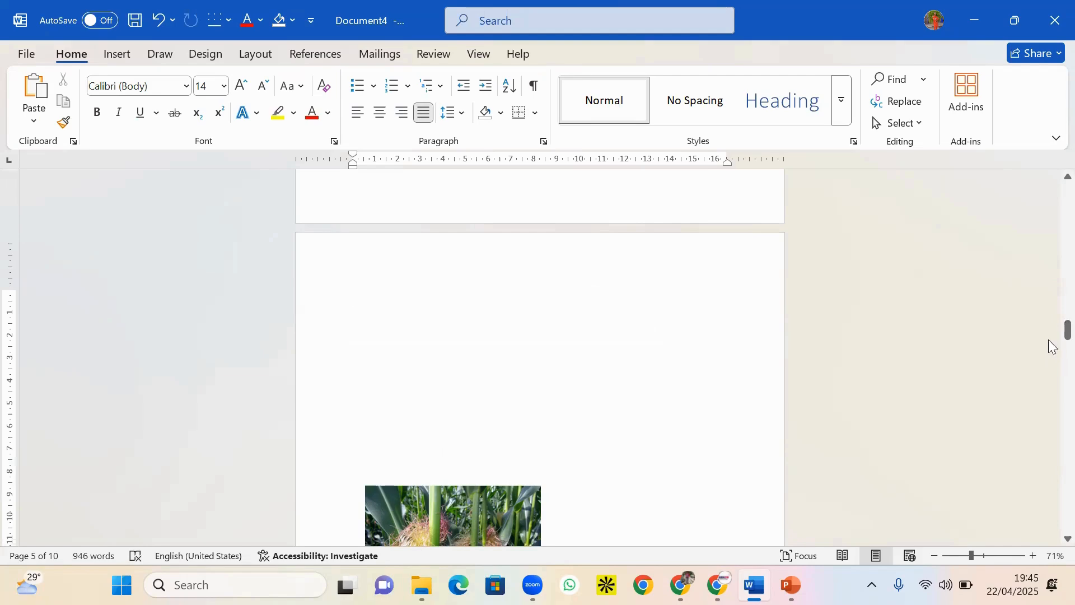
key("Delete")
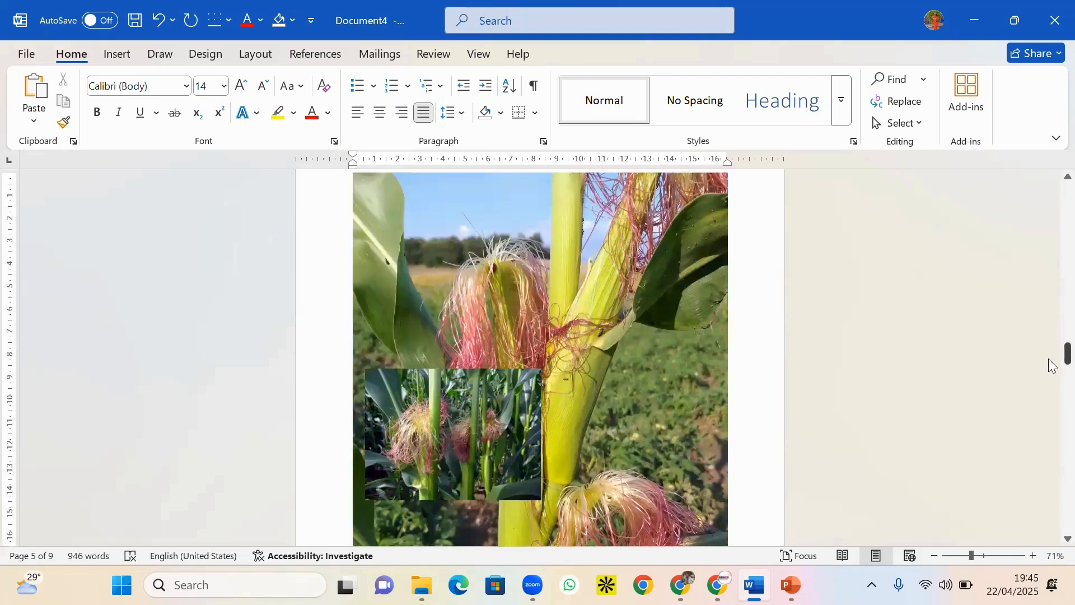
left_click_drag(1067, 354, 1049, 307)
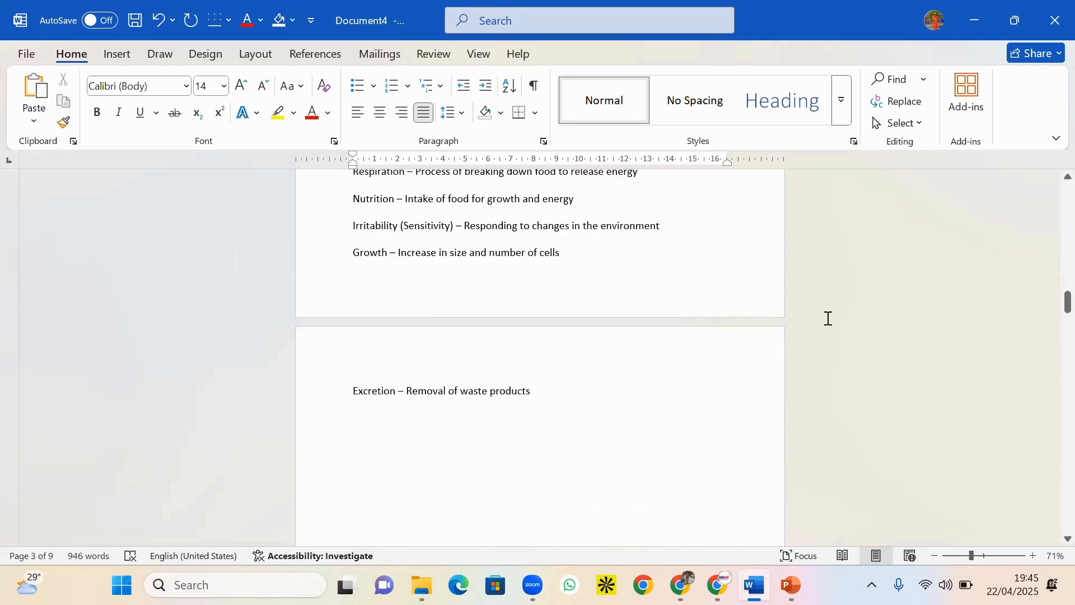
key("ctrl+z")
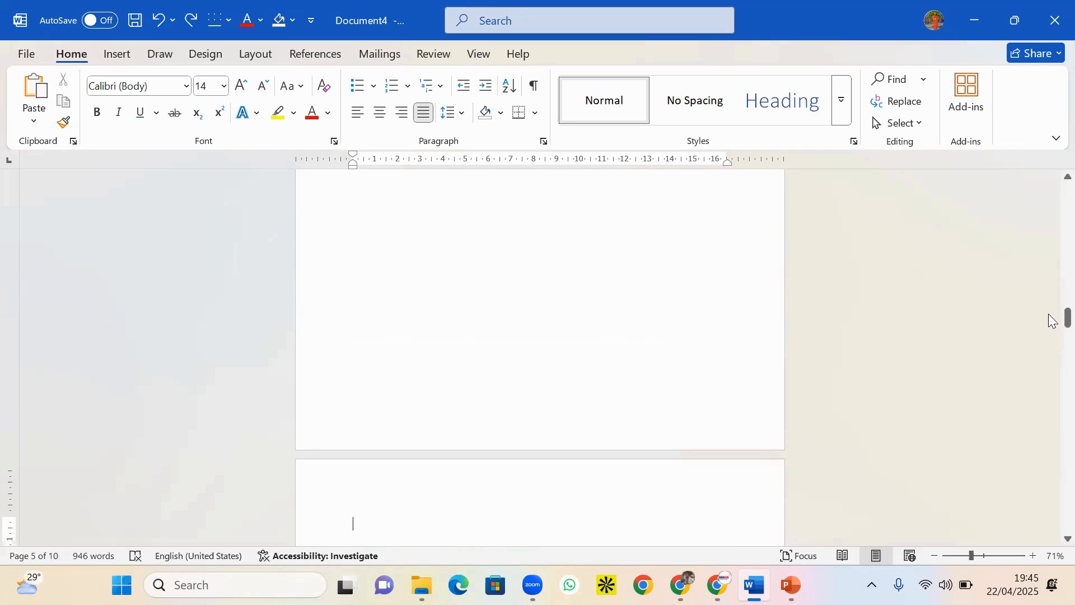
Move the smaller maize picture up to the previous page, a short distance below "Excretion – Removal of waste products"
mouse_move(1052, 321)
left_mouse_down()
mouse_move(1052, 352)
mouse_move(1049, 334)
left_mouse_up()
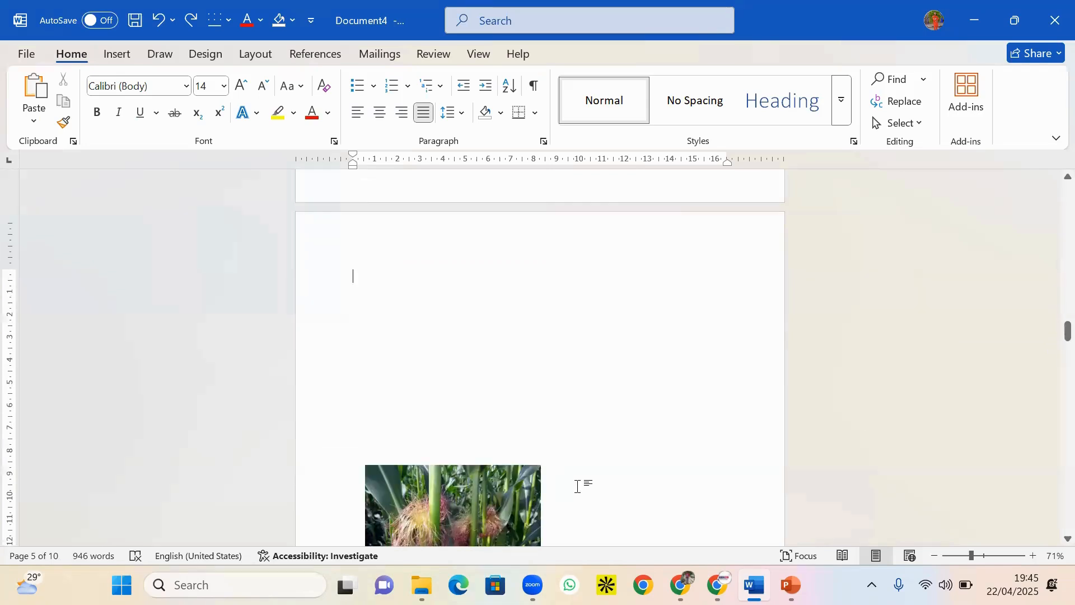
left_click_drag(516, 482, 530, 188)
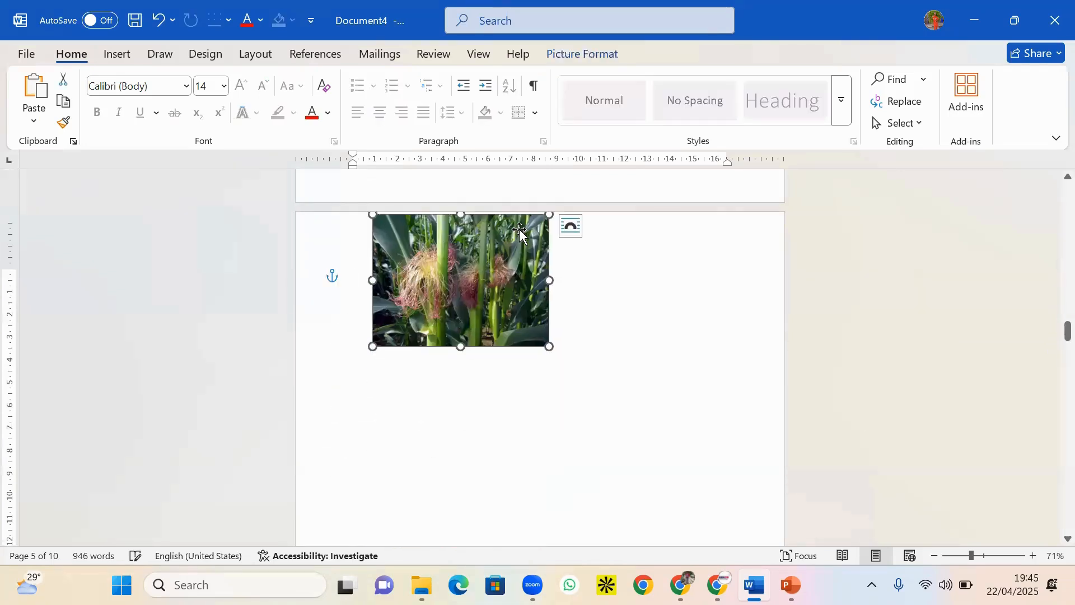
left_click_drag(1054, 335, 1051, 322)
left_click_drag(545, 445, 492, 234)
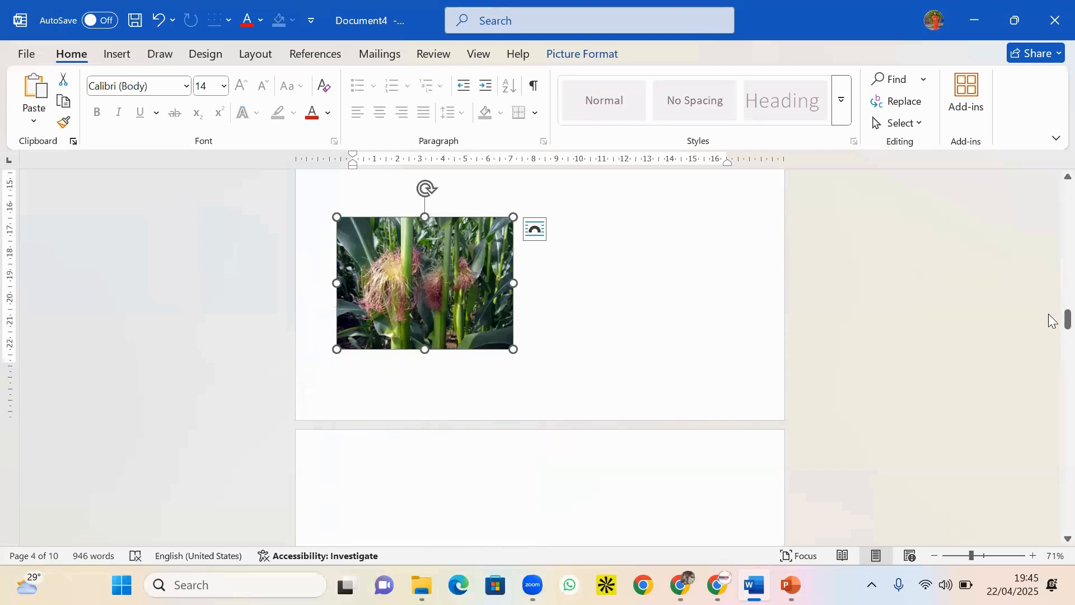
left_click_drag(1053, 321, 1051, 306)
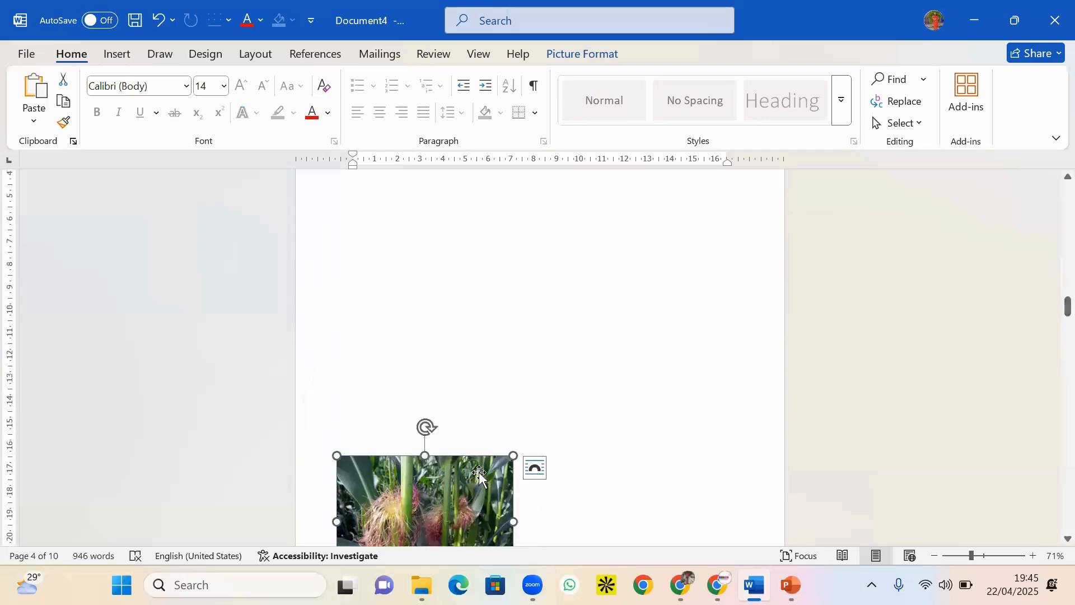
left_click_drag(479, 476, 454, 247)
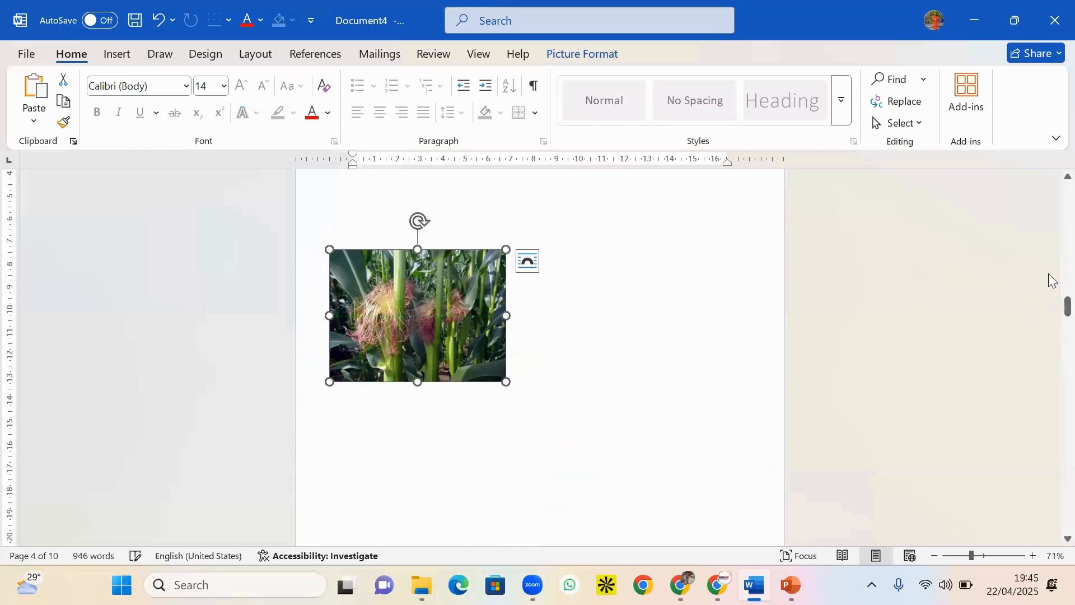
left_click_drag(1053, 315, 1050, 301)
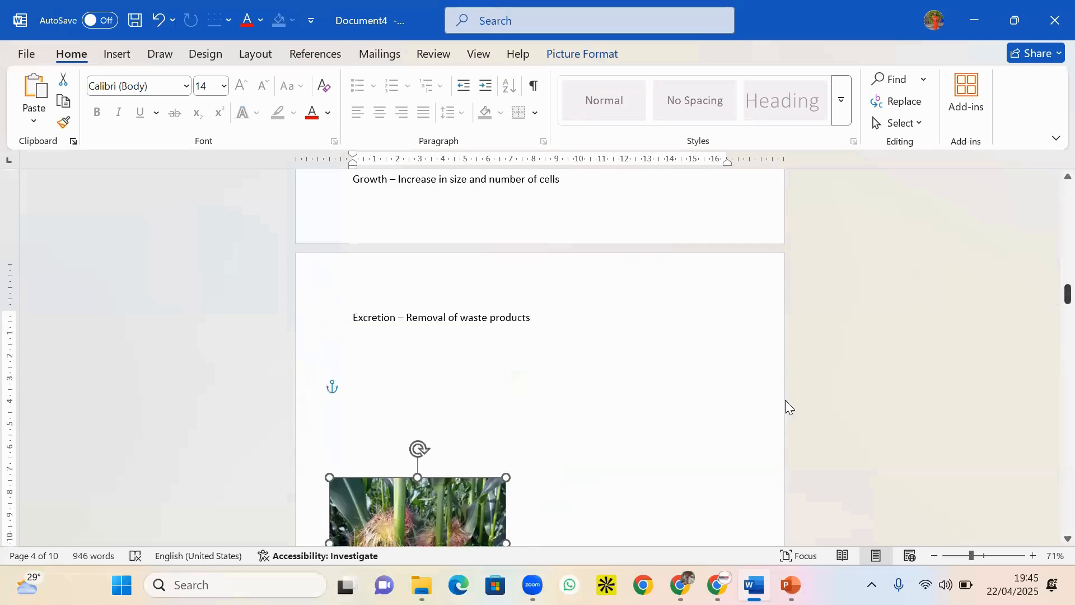
left_click_drag(461, 488, 476, 403)
Paste the Reproduction text below the Excretion line, put "Death – End of life cycle" on its own line, and place the smaller maize picture just beneath
left_click(382, 347)
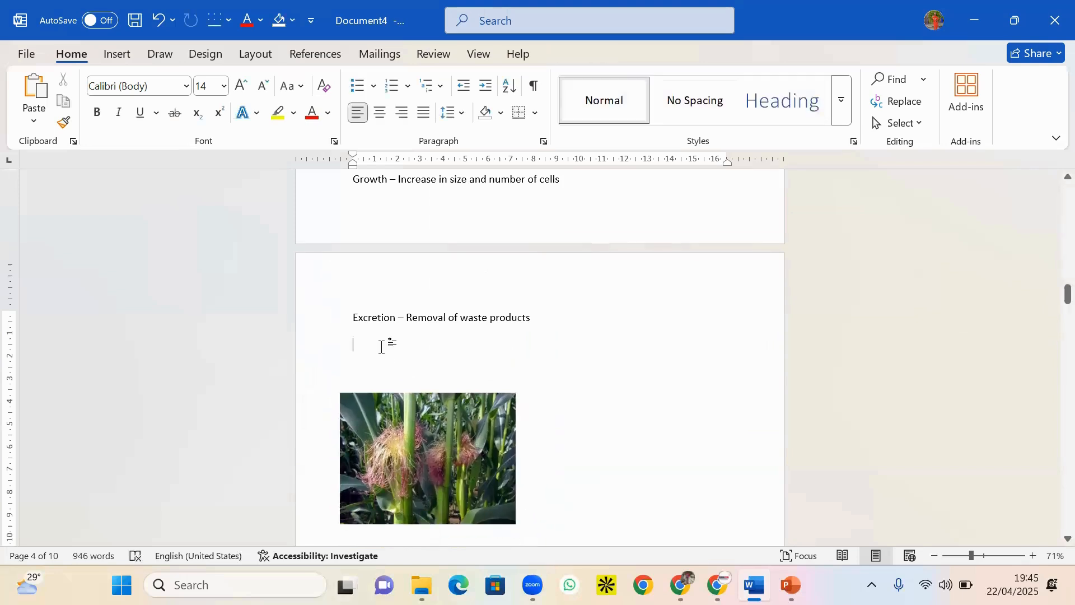
type("Reproduction – Ability to produce offspringDeath – End of life cycle")
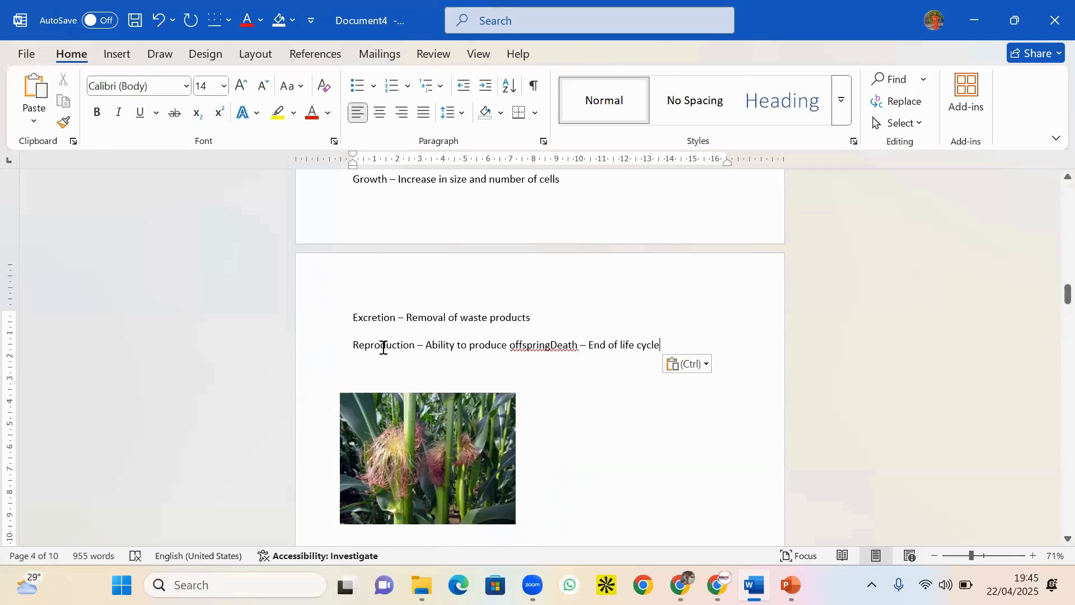
left_click(552, 346)
key("Return")
left_click_drag(451, 446, 462, 431)
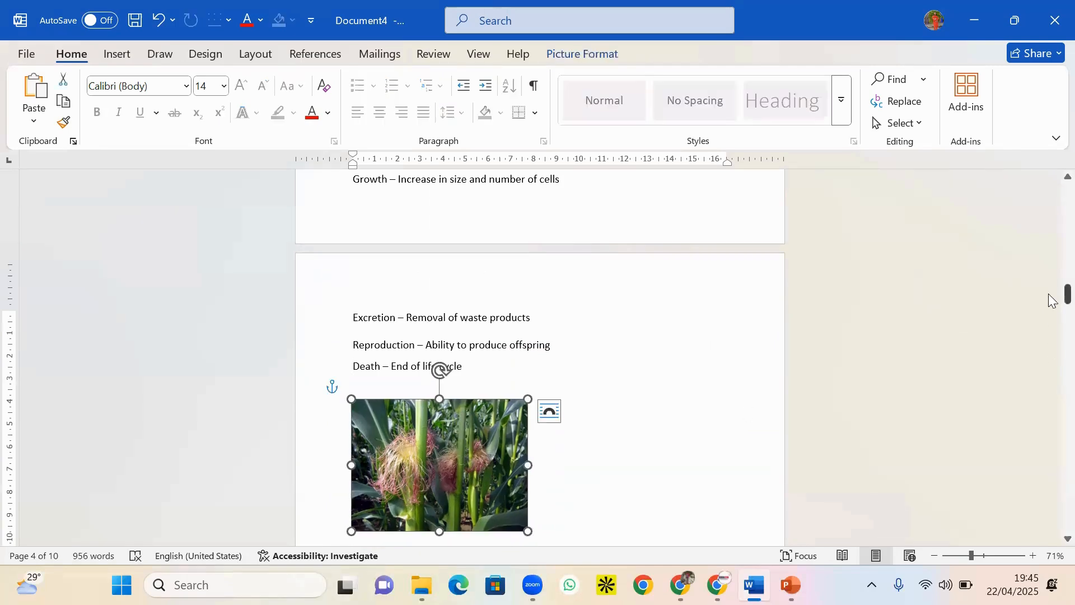
Shrink the large maize picture above "THE WATER CYCLE" proportionally to about 11 cm wide
left_click_drag(1068, 296, 1008, 361)
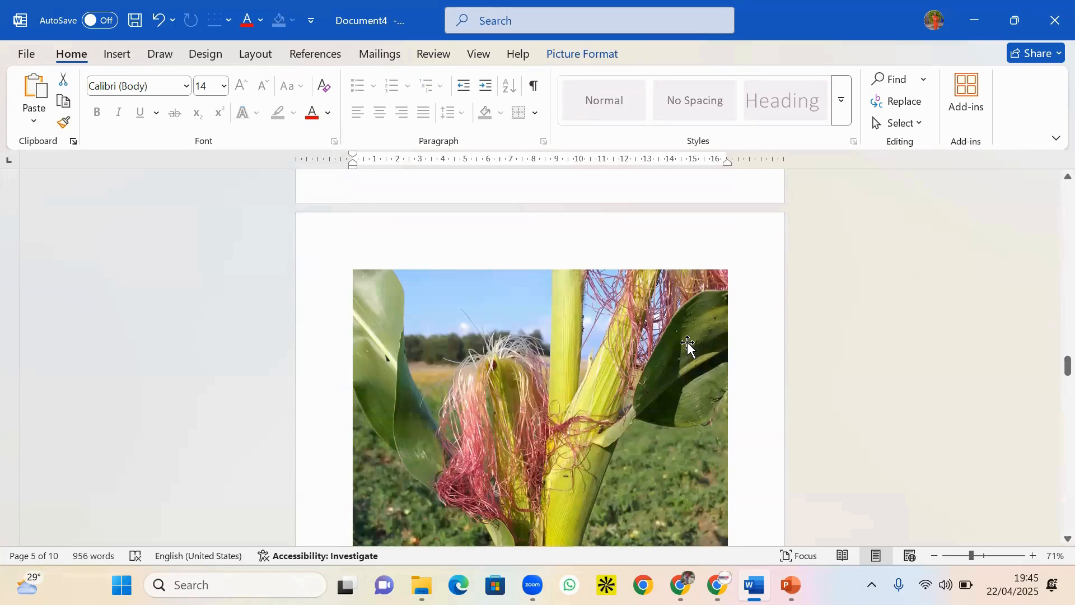
left_click(688, 345)
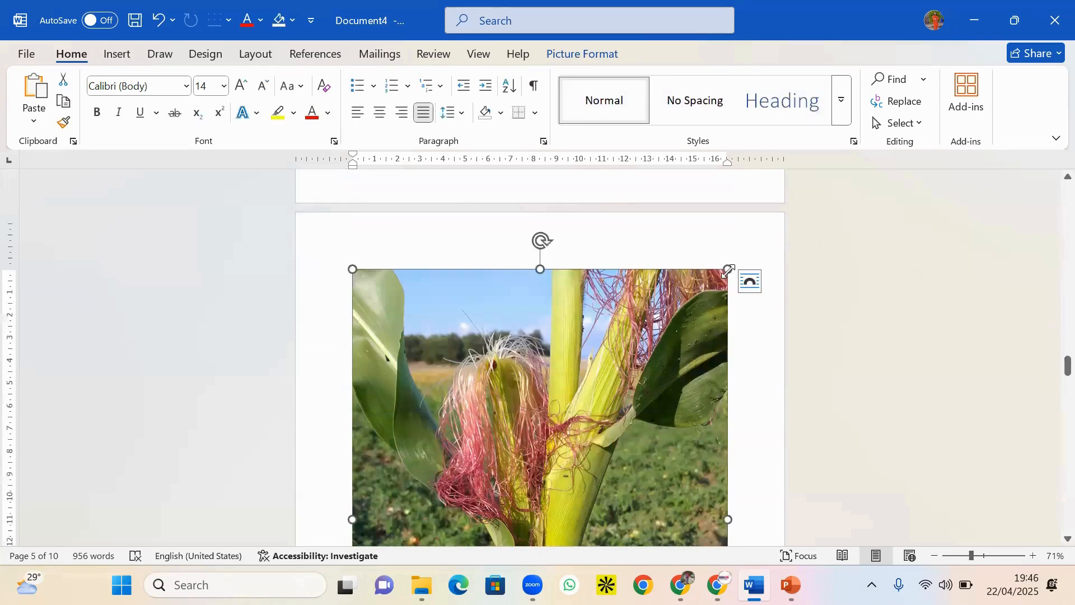
left_click_drag(728, 271, 661, 252)
scroll(539, 374, "down", 2)
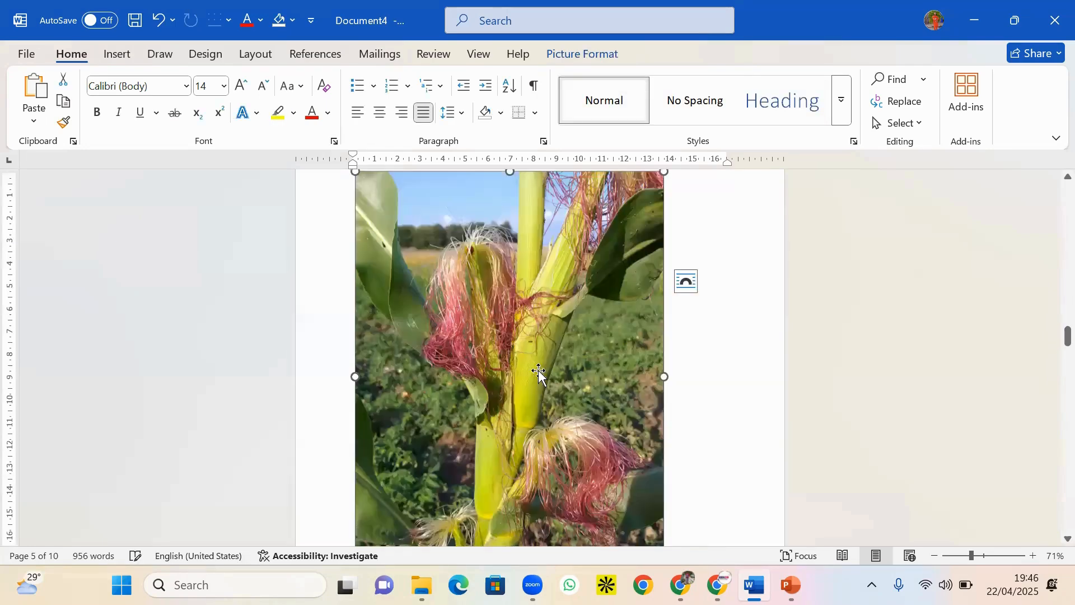
left_click_drag(1057, 360, 1052, 385)
left_click_drag(667, 235, 590, 169)
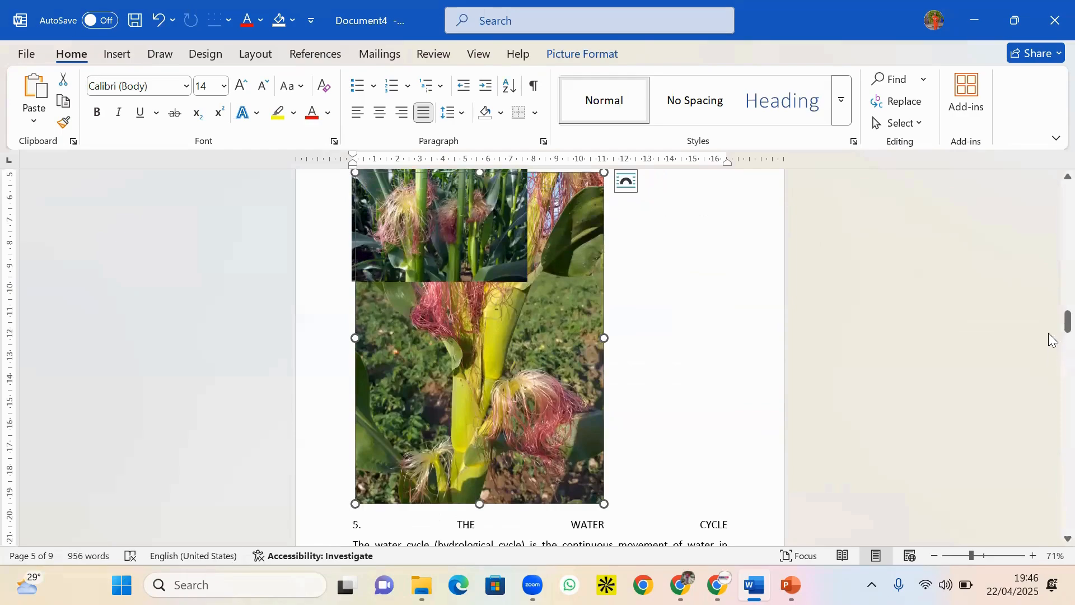
left_click_drag(1051, 336, 1050, 354)
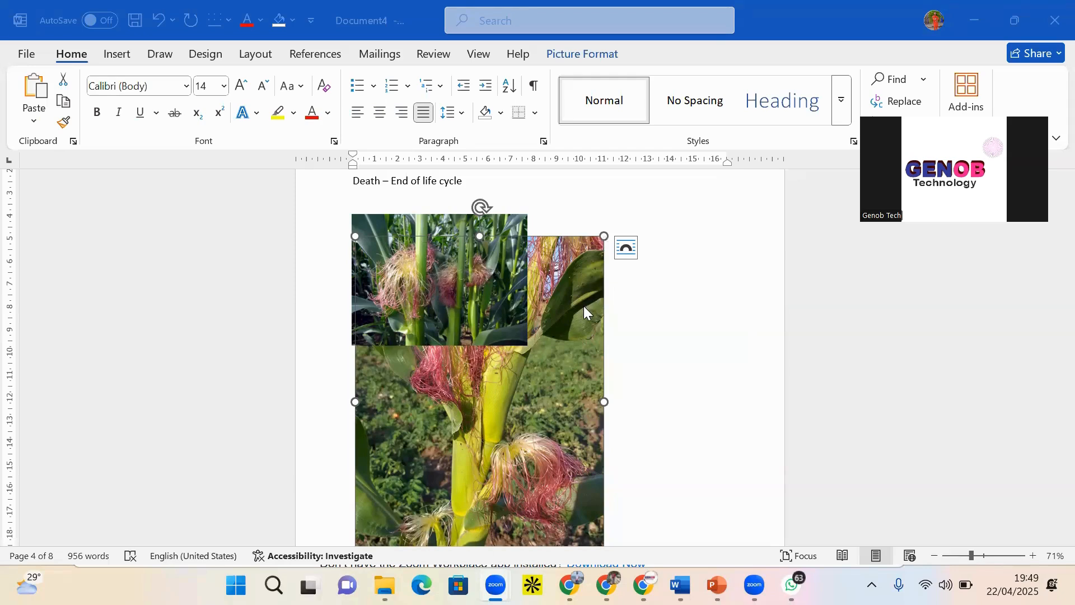
Move the smaller maize picture slightly down so its top edge lines up with the large maize picture's top edge
left_click(585, 310)
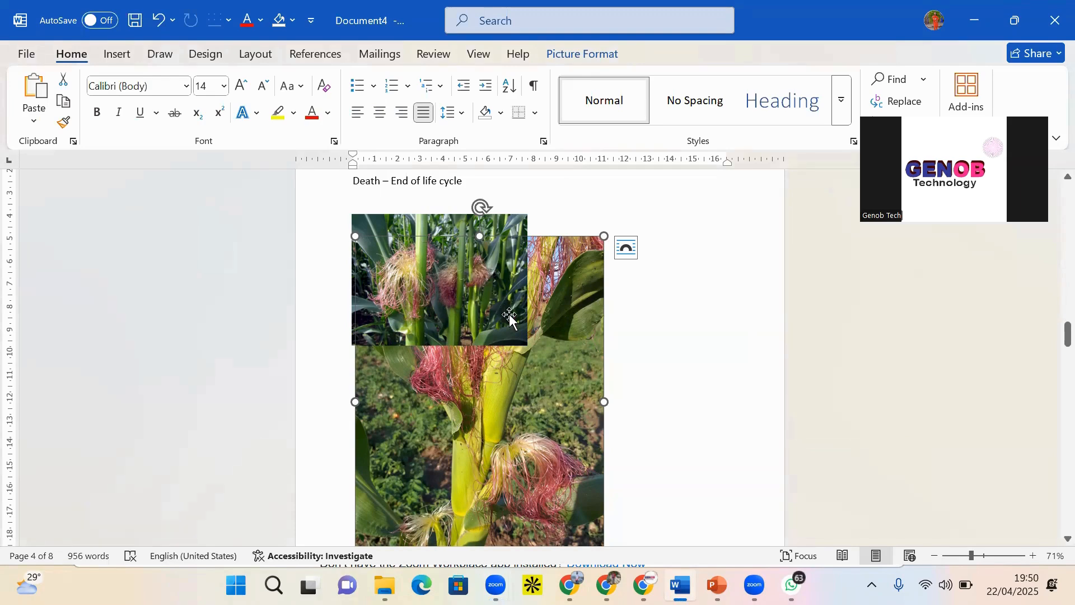
left_click(458, 228)
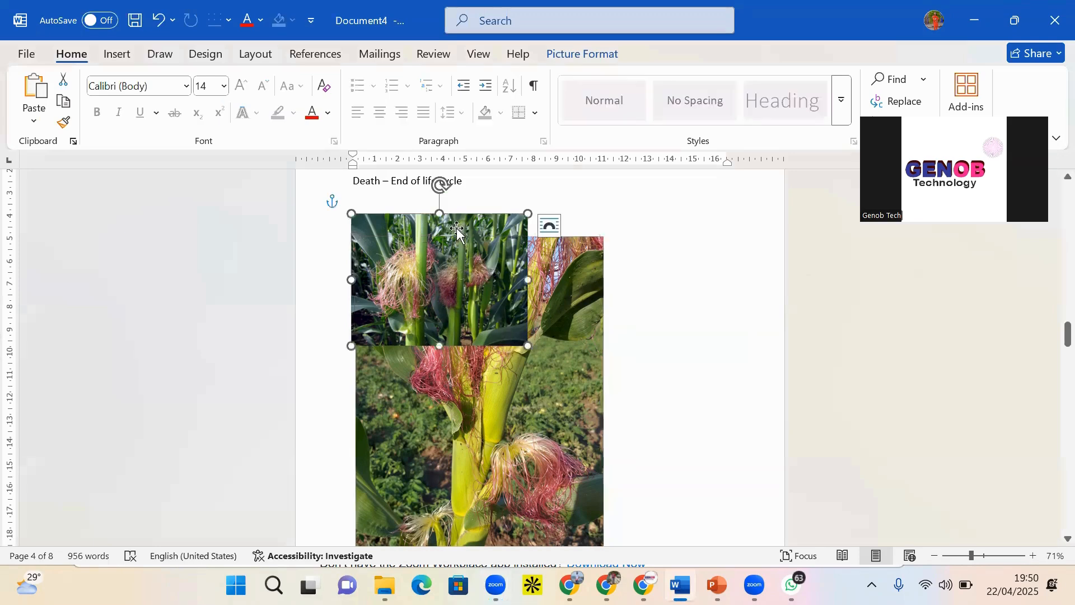
mouse_move(451, 226)
left_mouse_down()
mouse_move(441, 318)
mouse_move(463, 224)
left_mouse_up()
Try In Front of Text wrapping on the large maize picture above "THE WATER CYCLE" and undo the wrapping change
left_click(572, 428)
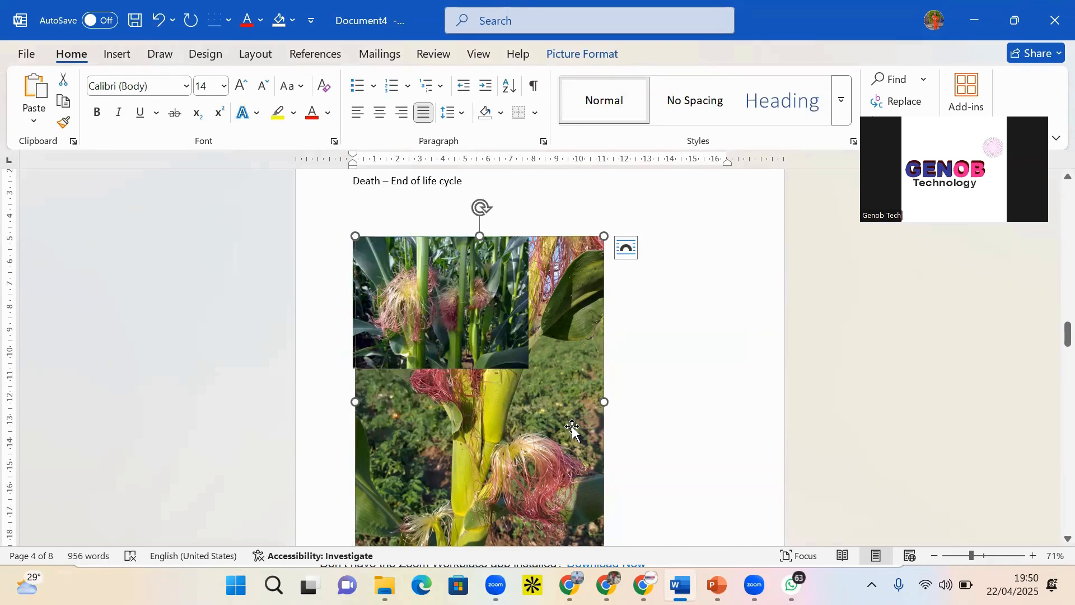
right_click(572, 428)
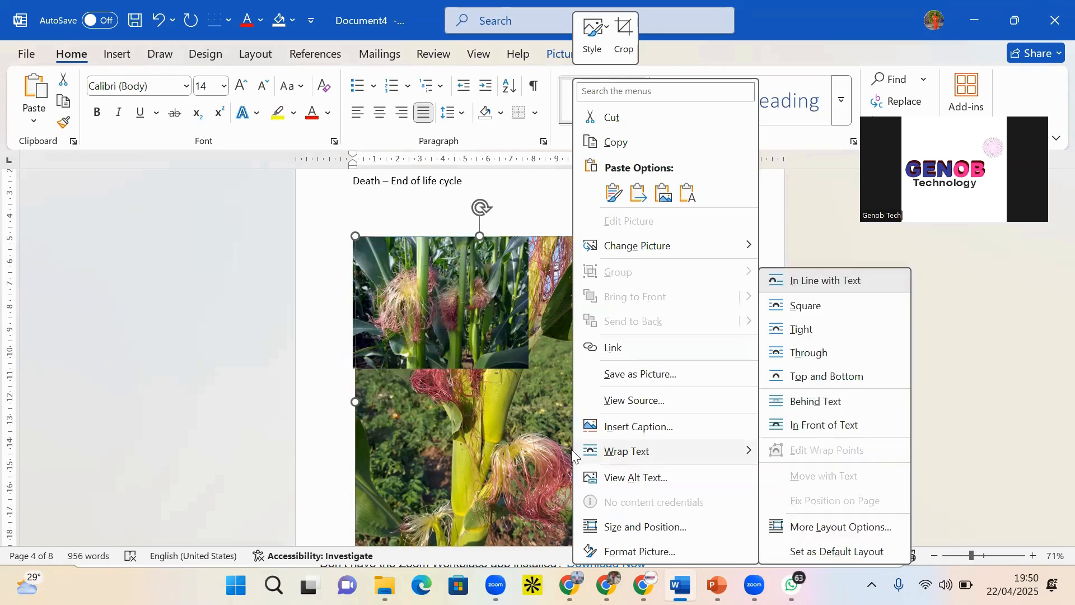
left_click(546, 449)
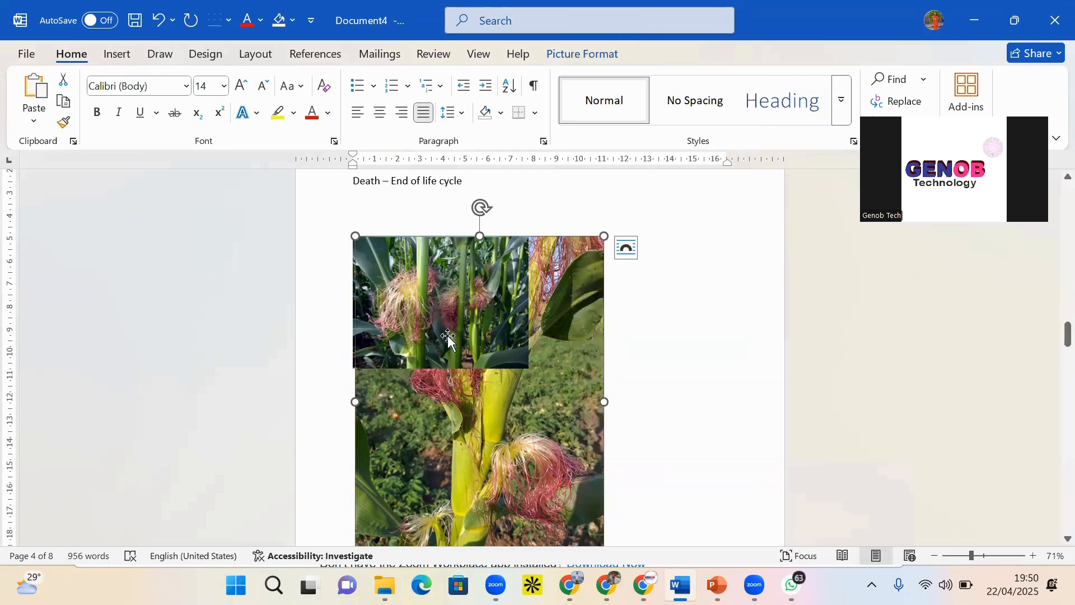
left_click(256, 54)
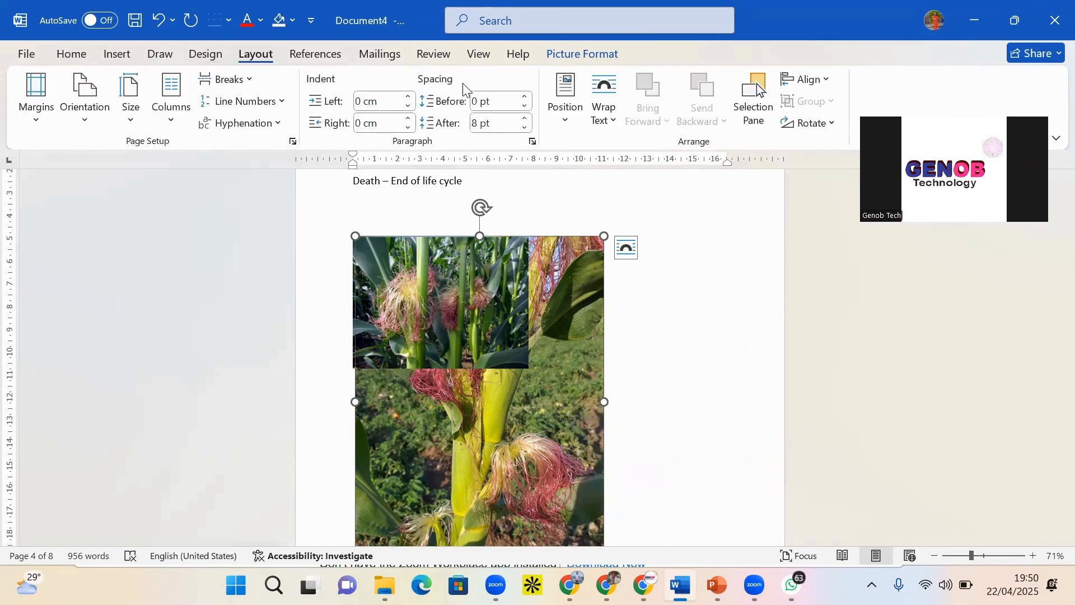
left_click(605, 129)
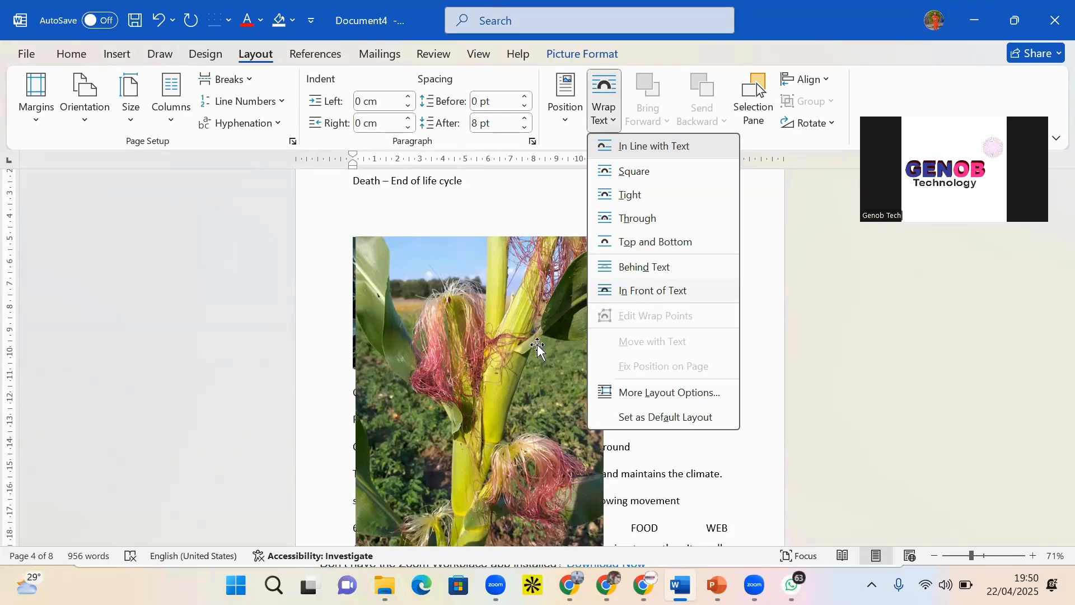
left_click(518, 391)
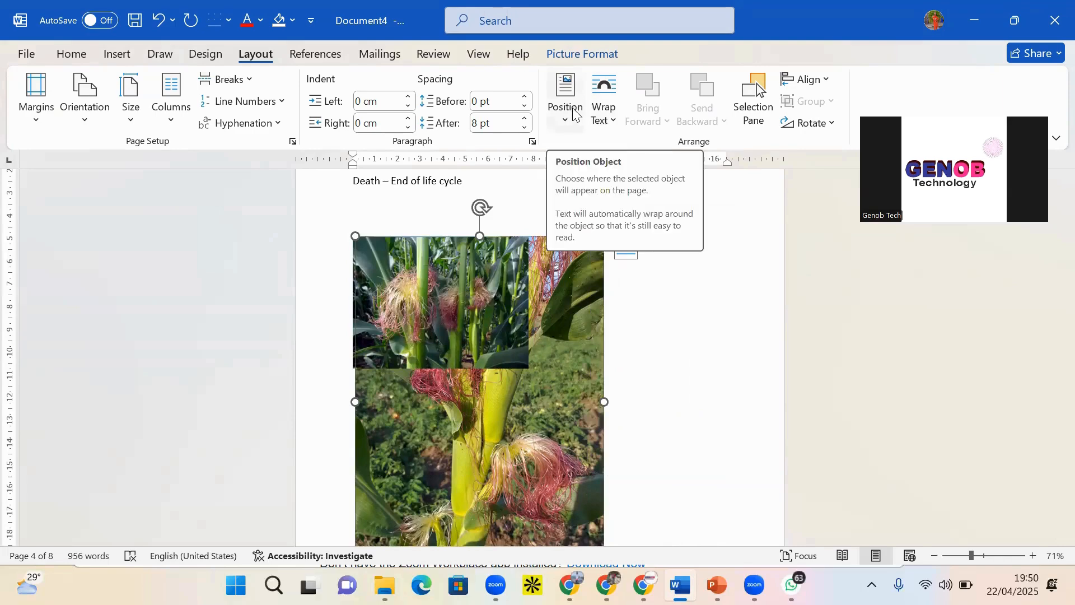
left_click(594, 114)
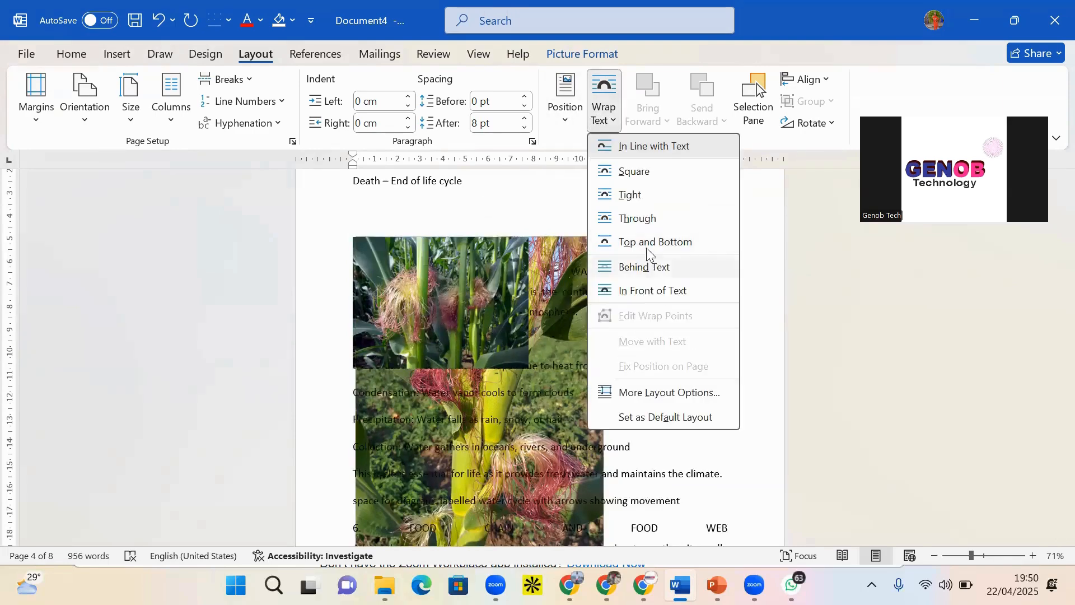
left_click(652, 289)
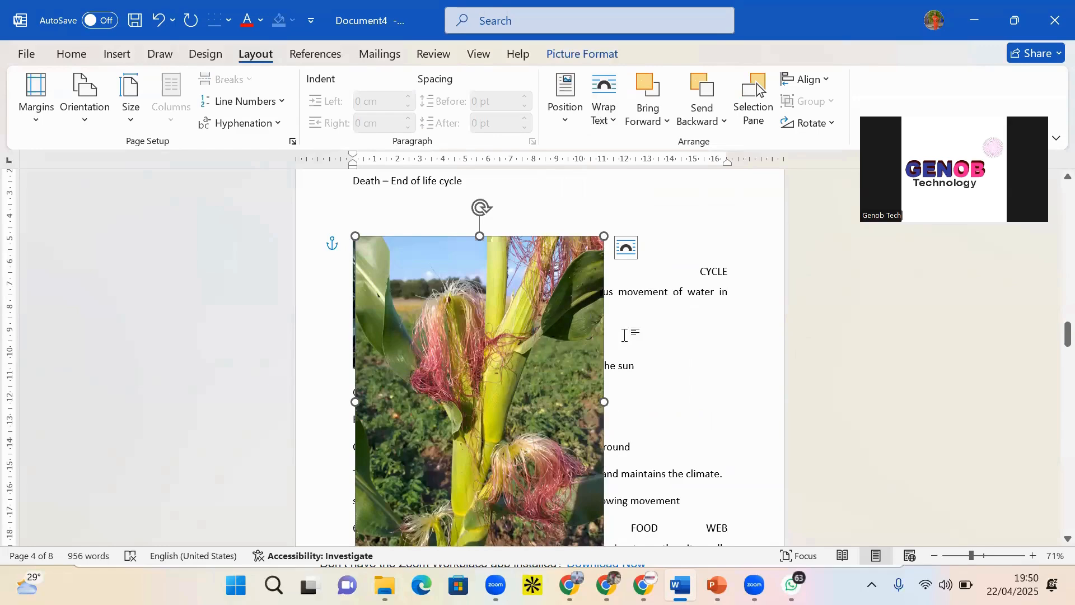
key("ctrl+z")
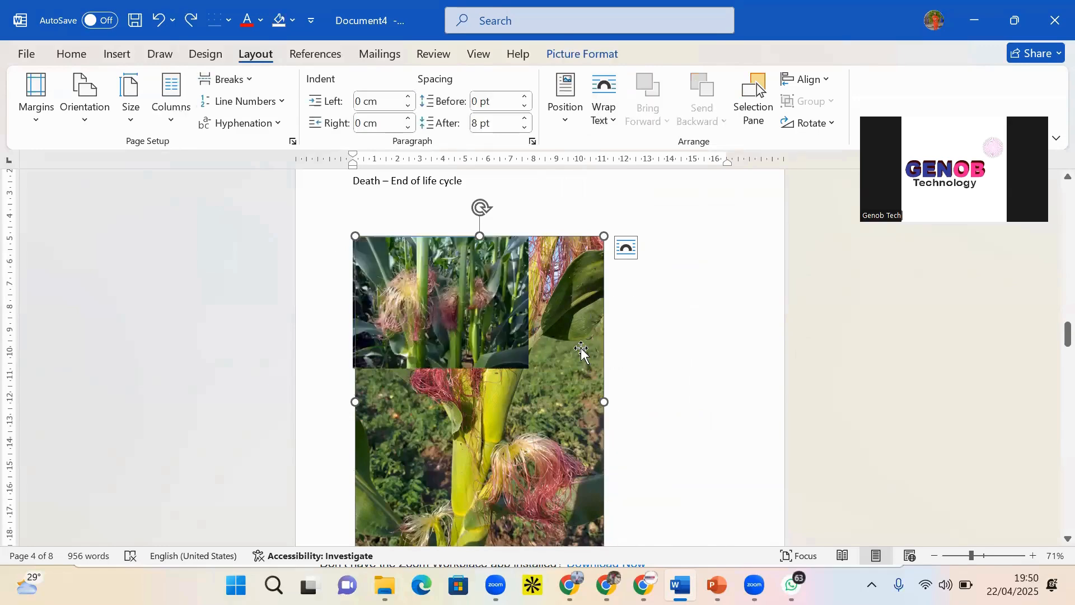
Set the large maize picture's text wrapping to Through and shrink it proportionally to about 7 cm wide, keeping its lower-left corner in place
right_click(581, 350)
mouse_move(689, 441)
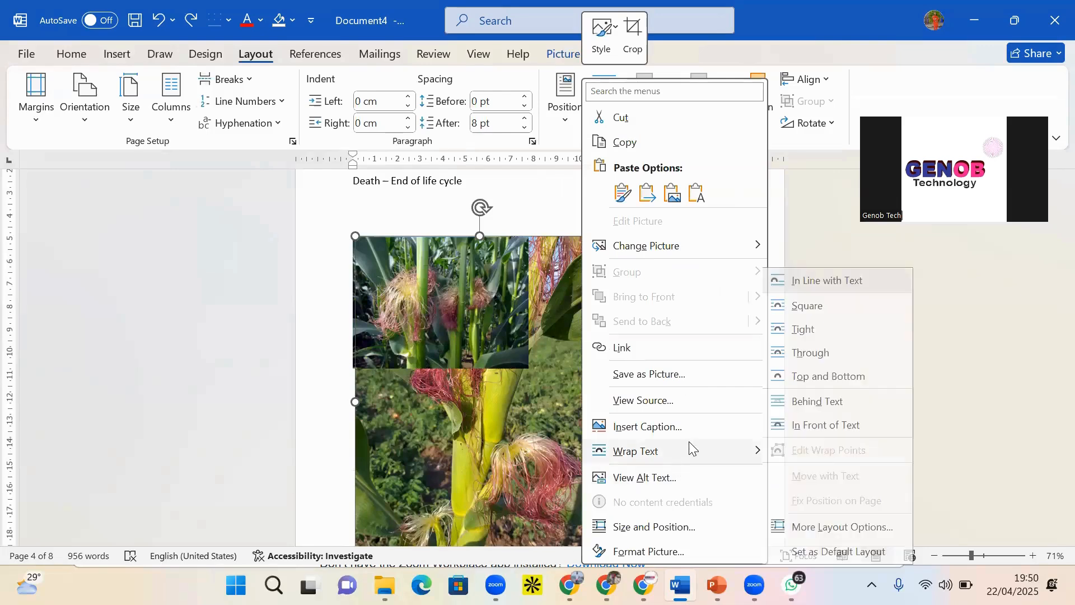
left_click(822, 359)
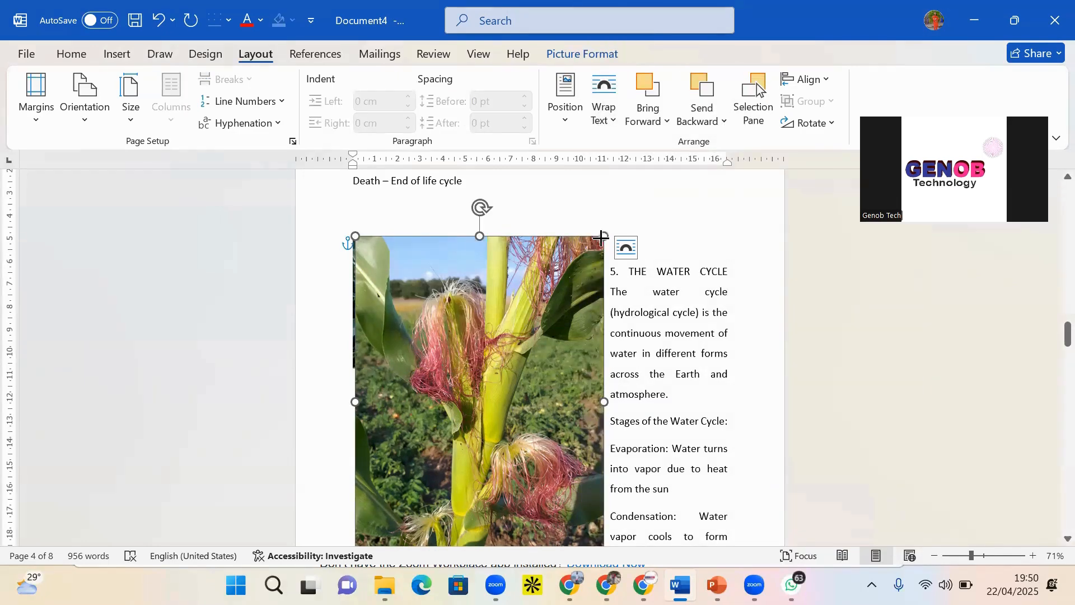
left_click_drag(602, 236, 510, 363)
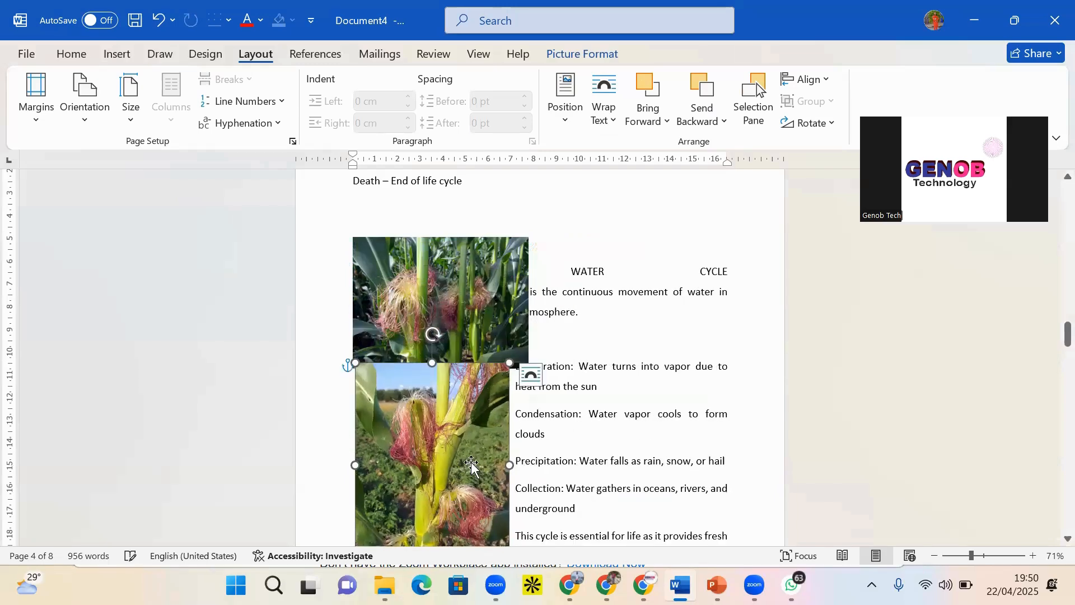
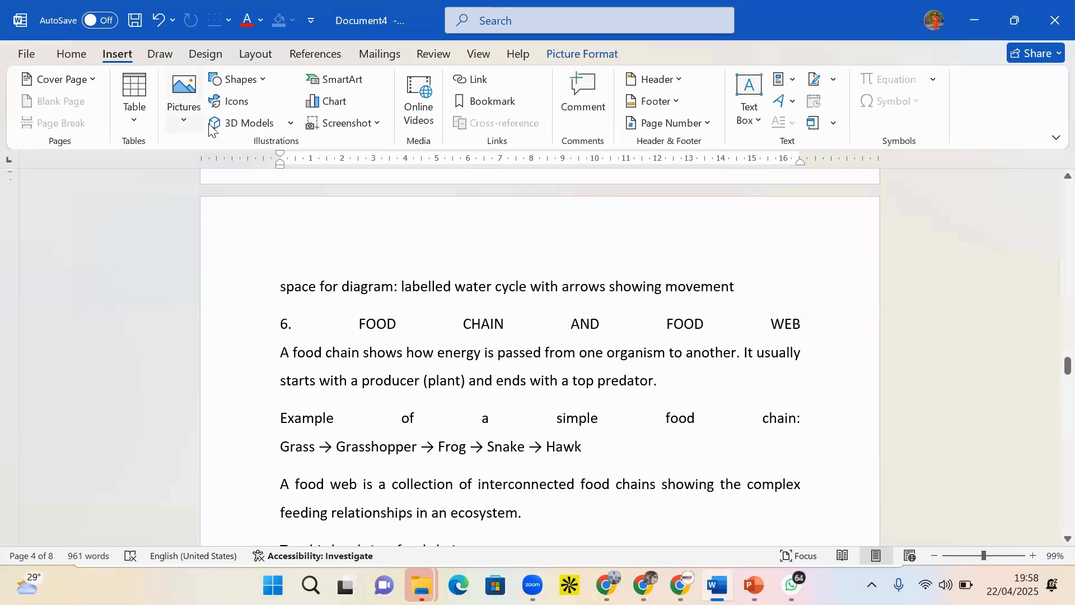
Insert the "GENOB STORE. logo" picture from the BUSINESS folder inside Documents > IG > IGBANG
left_click(183, 103)
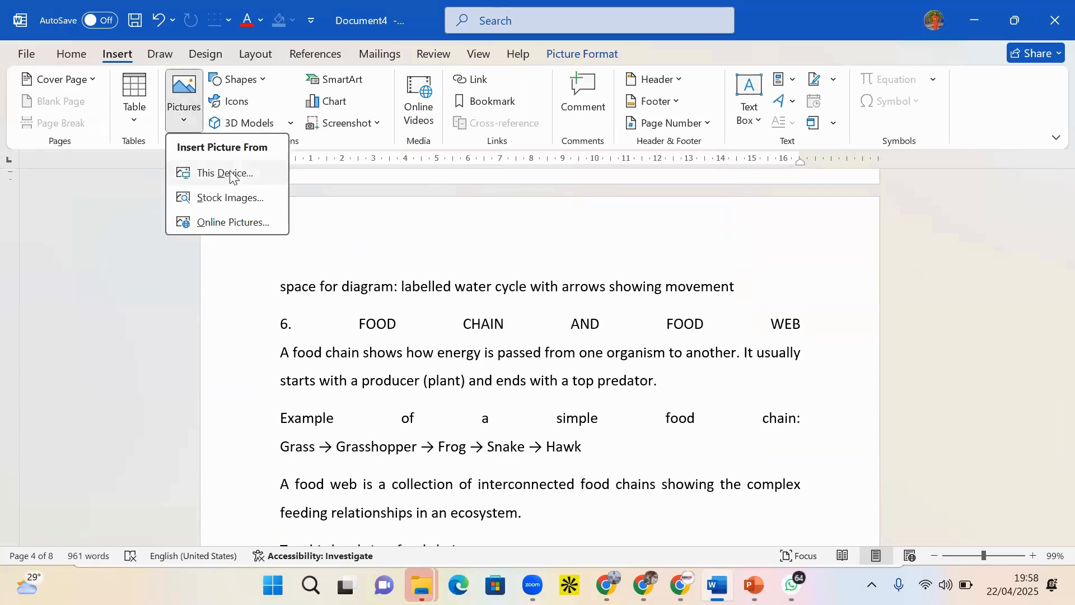
left_click(230, 171)
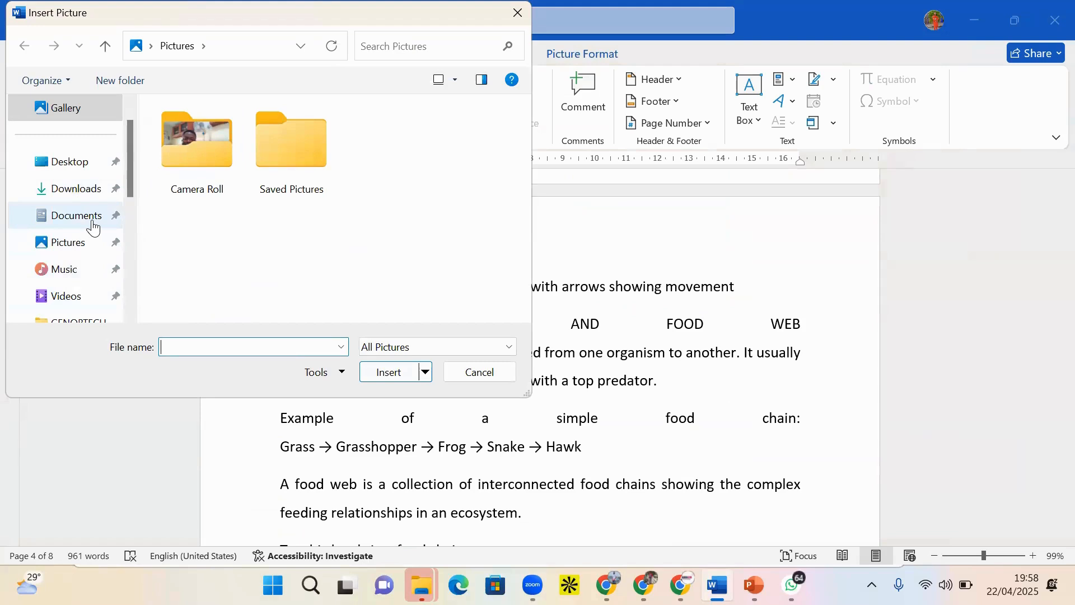
left_click(91, 226)
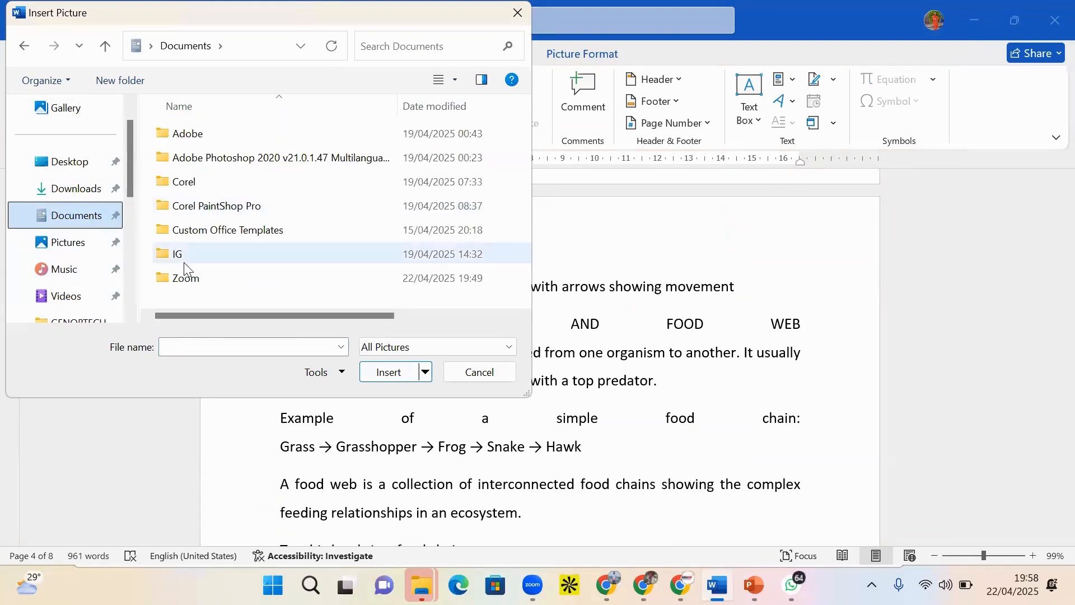
double_click(189, 265)
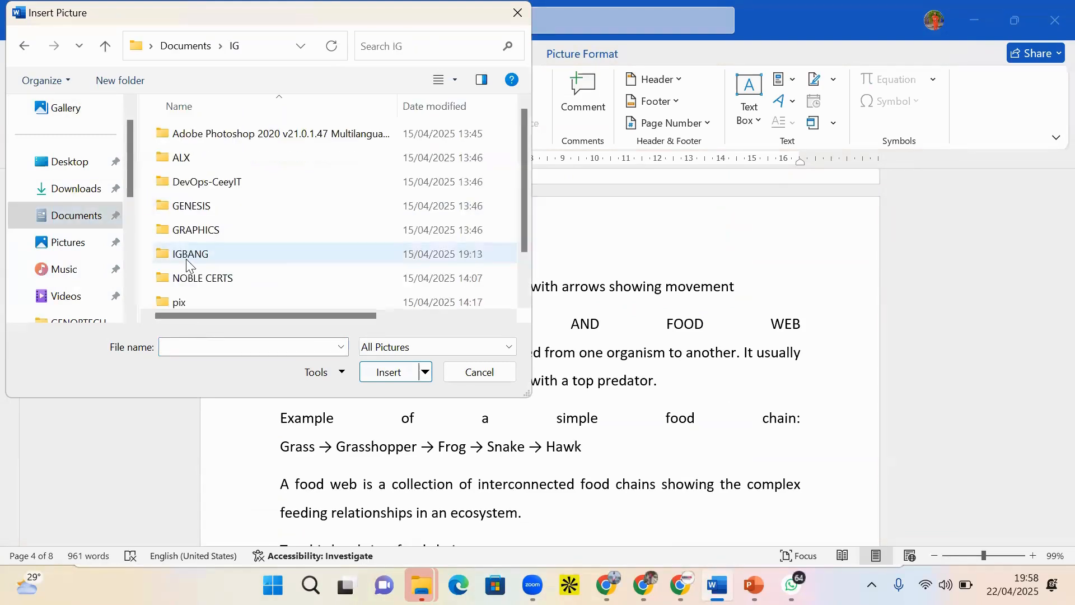
double_click(197, 212)
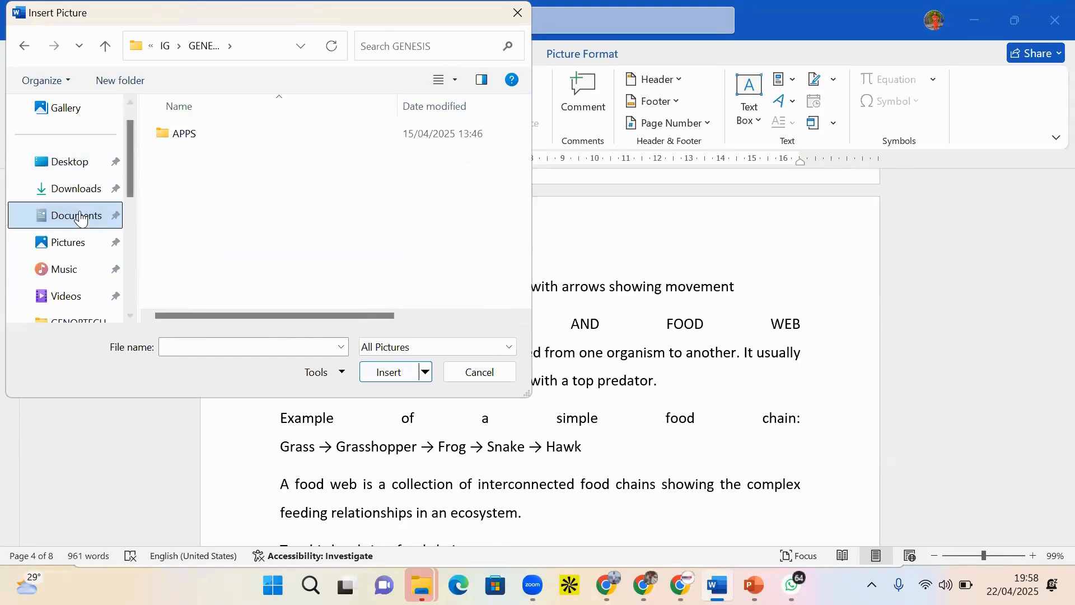
left_click(165, 48)
double_click(214, 249)
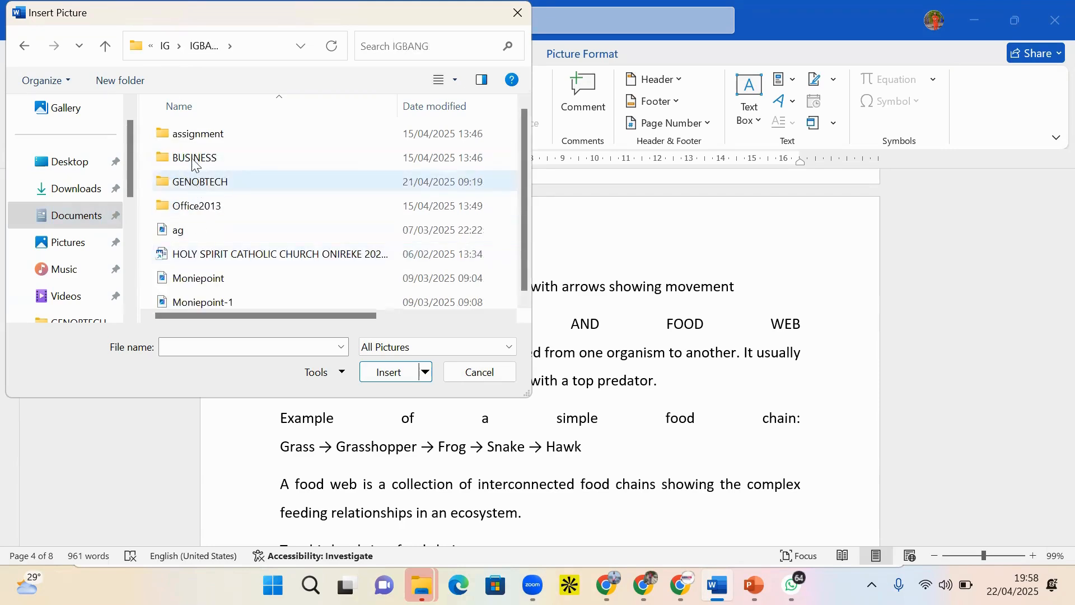
double_click(193, 160)
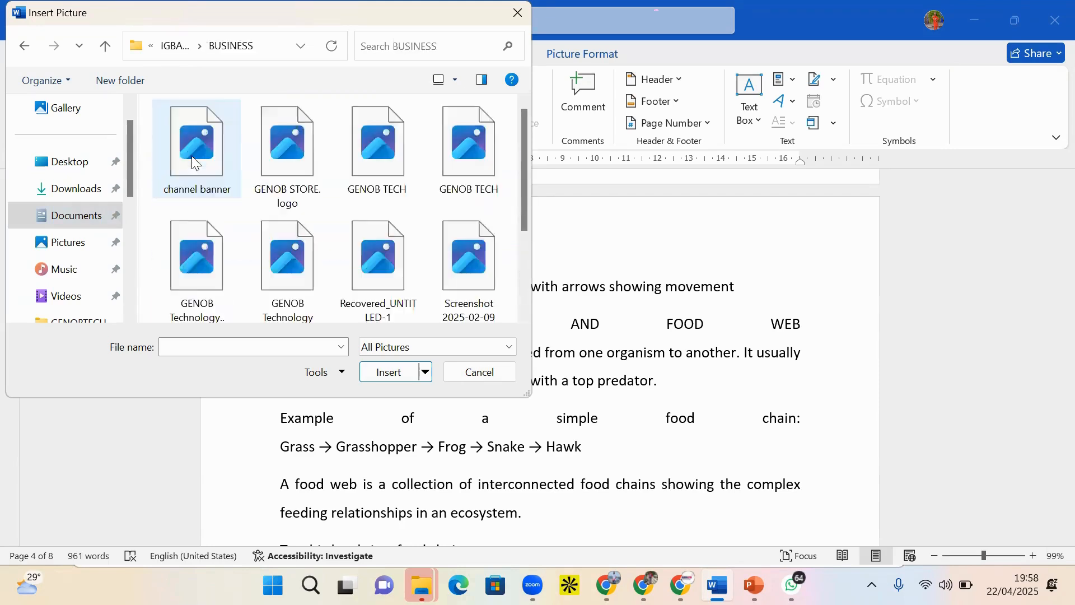
left_click(292, 154)
left_click(384, 372)
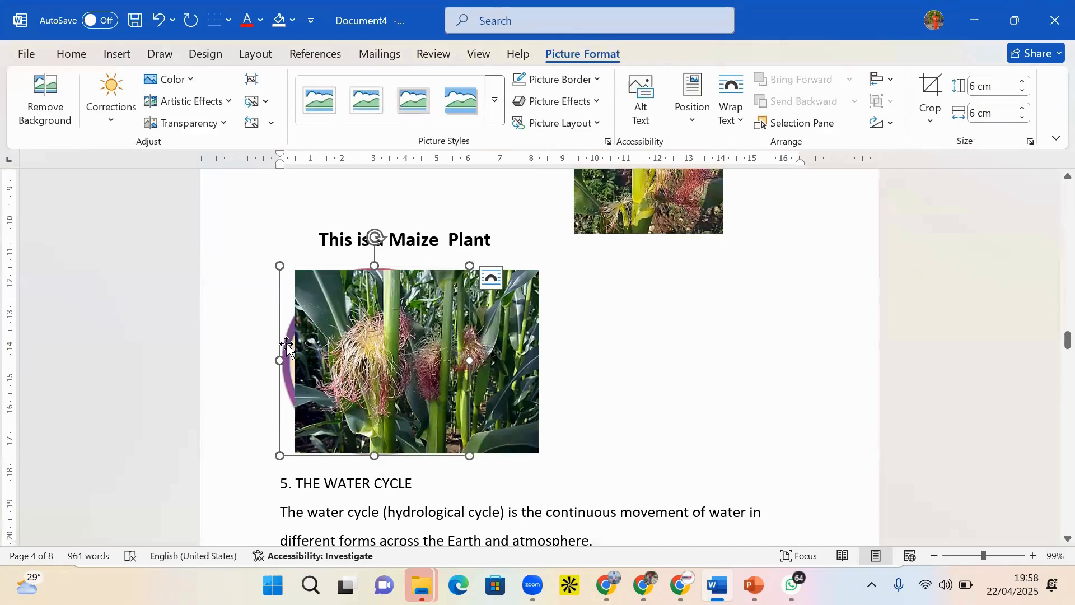
Set the logo's text wrapping to In Front of Text and move it over the list of water cycle stages
left_click_drag(279, 343, 280, 369)
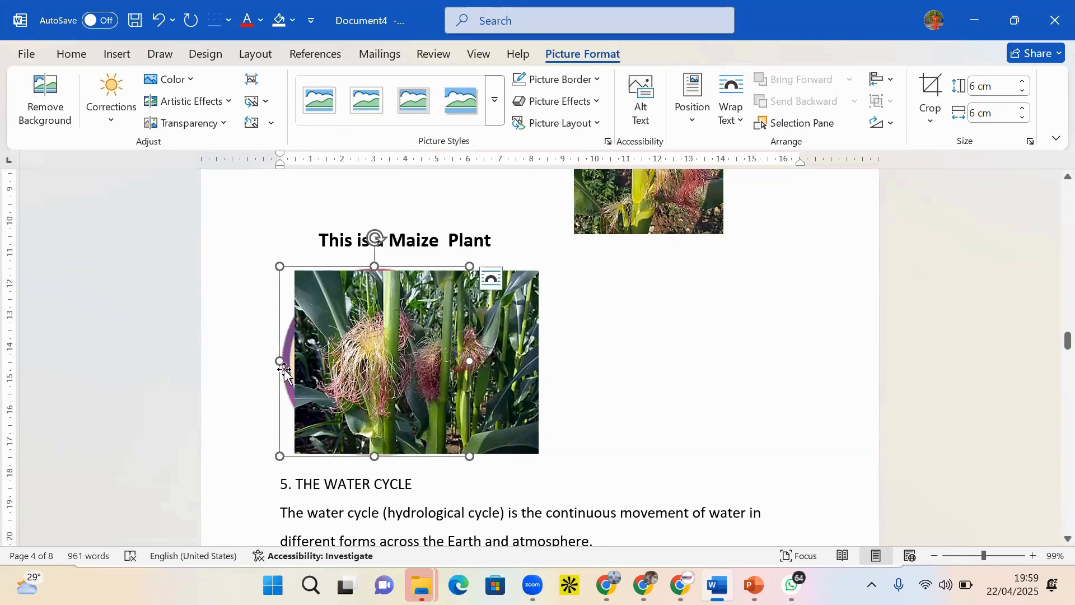
right_click(284, 369)
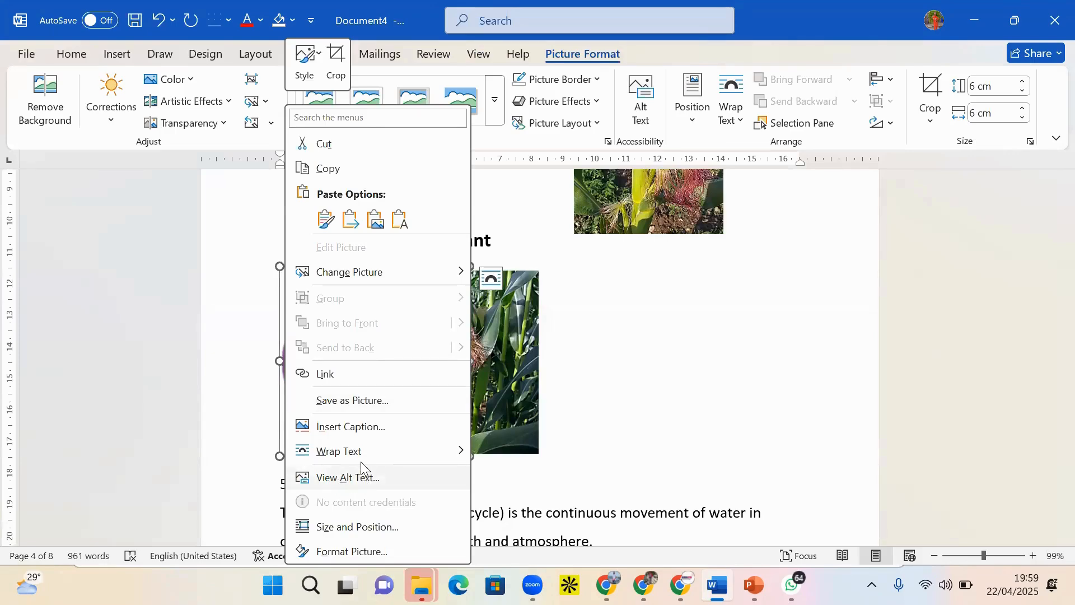
mouse_move(425, 448)
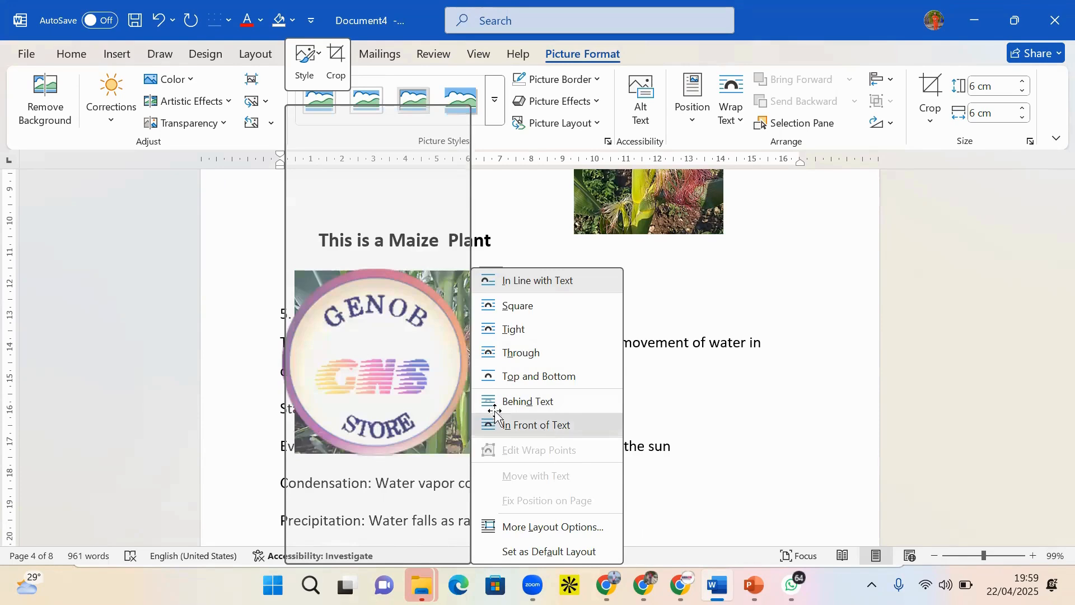
left_click(540, 430)
left_click_drag(1067, 341, 1015, 343)
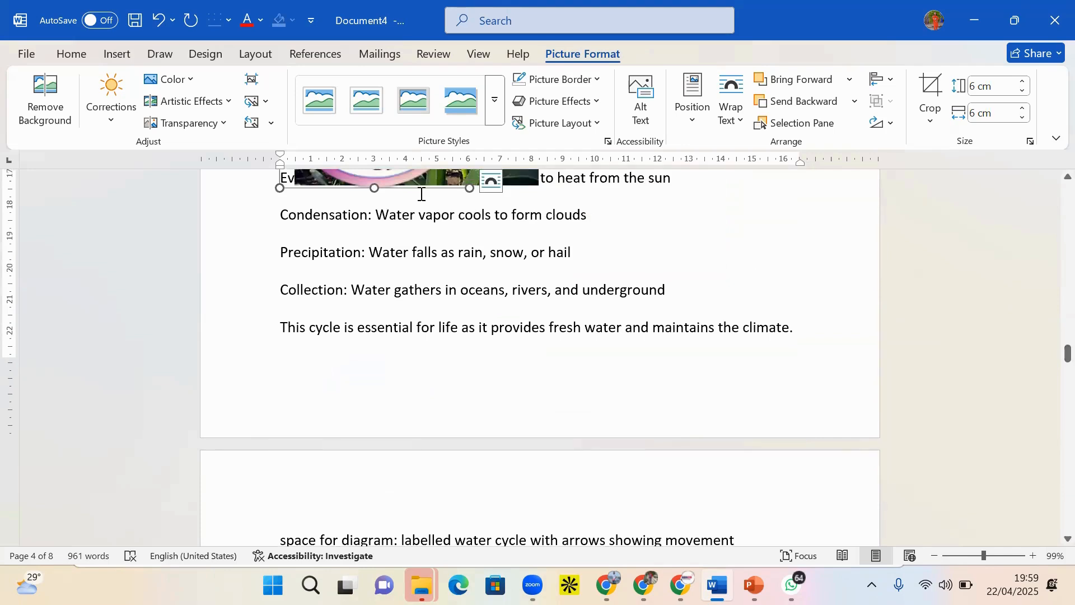
left_click_drag(397, 188, 487, 358)
left_click_drag(463, 297, 448, 302)
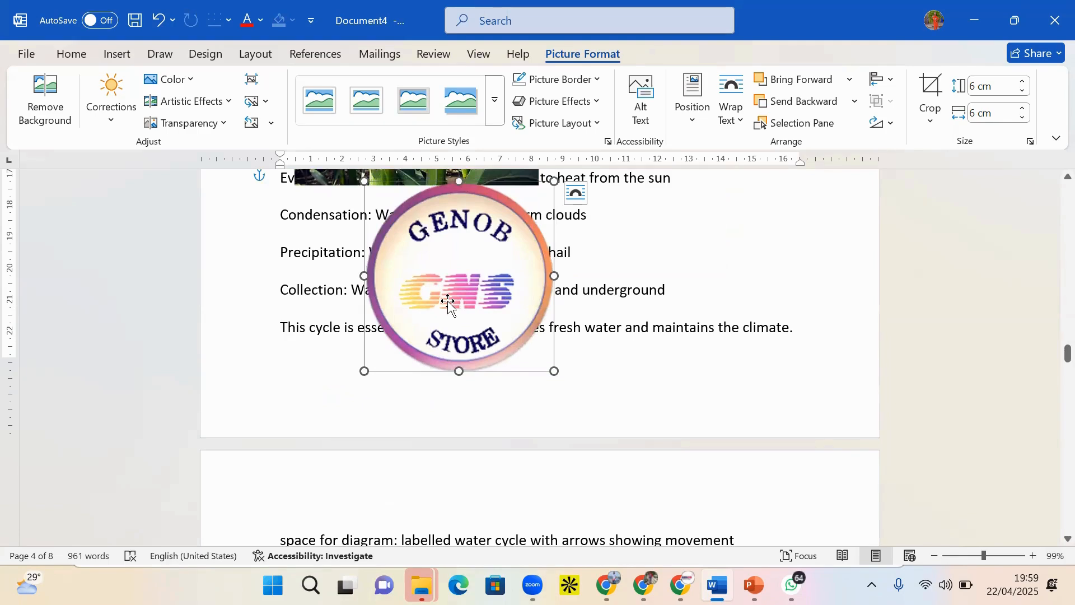
Fade the logo over the water cycle text with a strong transparency preset and delete it
left_click(188, 124)
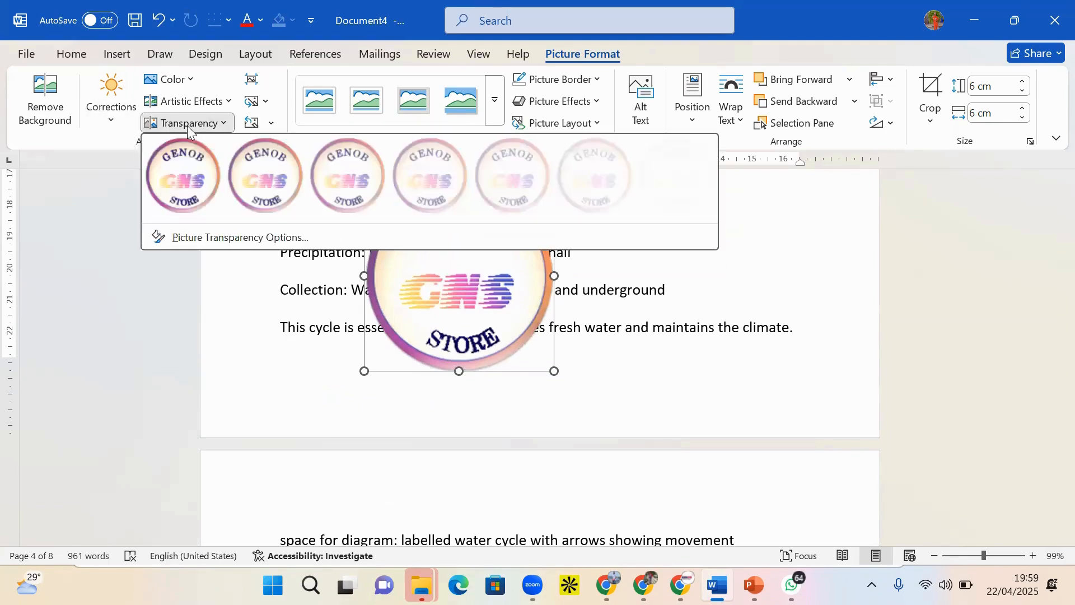
left_click(588, 201)
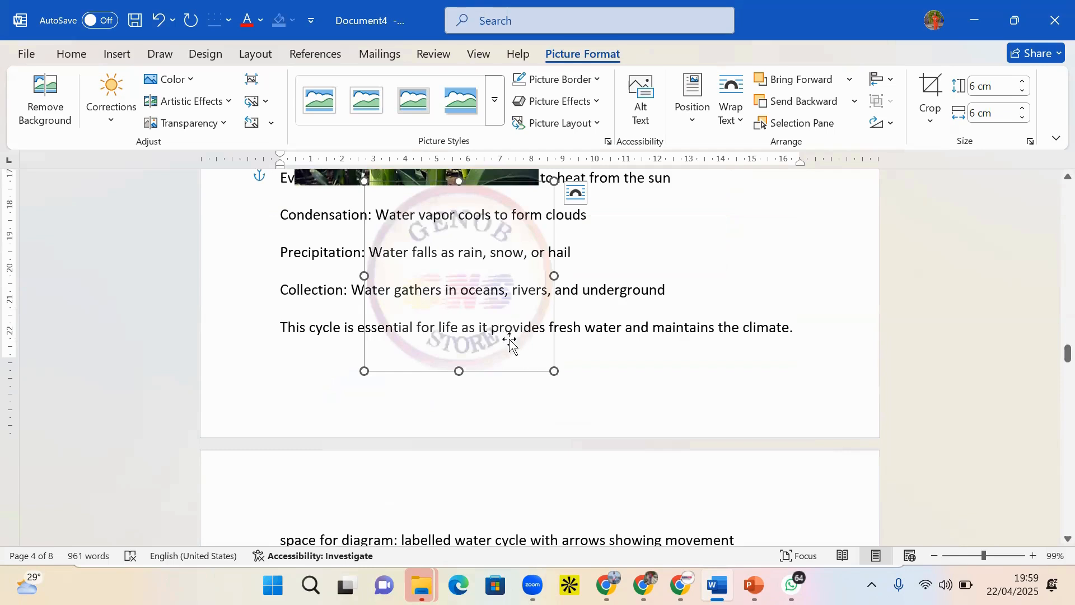
mouse_move(456, 271)
left_mouse_down()
mouse_move(475, 314)
mouse_move(431, 280)
mouse_move(493, 302)
mouse_move(454, 283)
left_mouse_up()
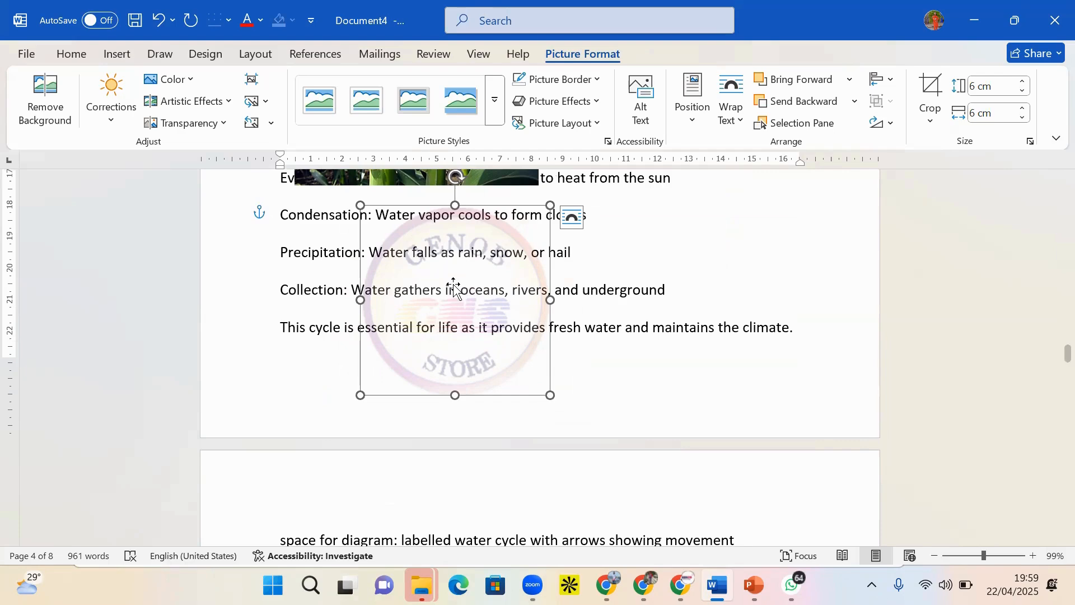
key("Delete")
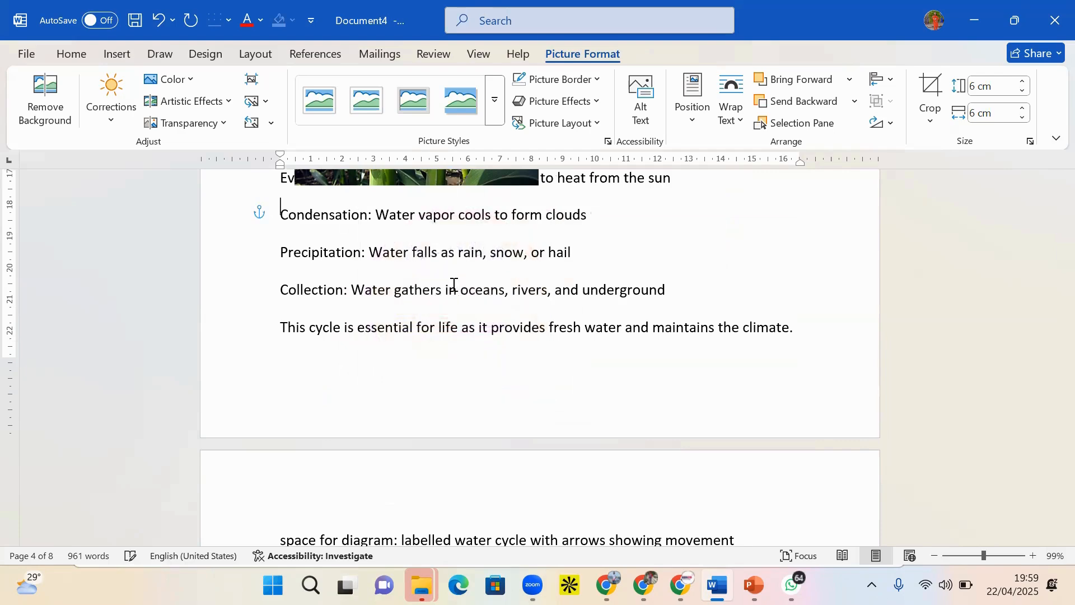
Move the wide maize picture directly above the "This is a Maize Plant" caption, aligned with the text margin
left_click_drag(1067, 355, 1068, 331)
left_click_drag(533, 481, 485, 232)
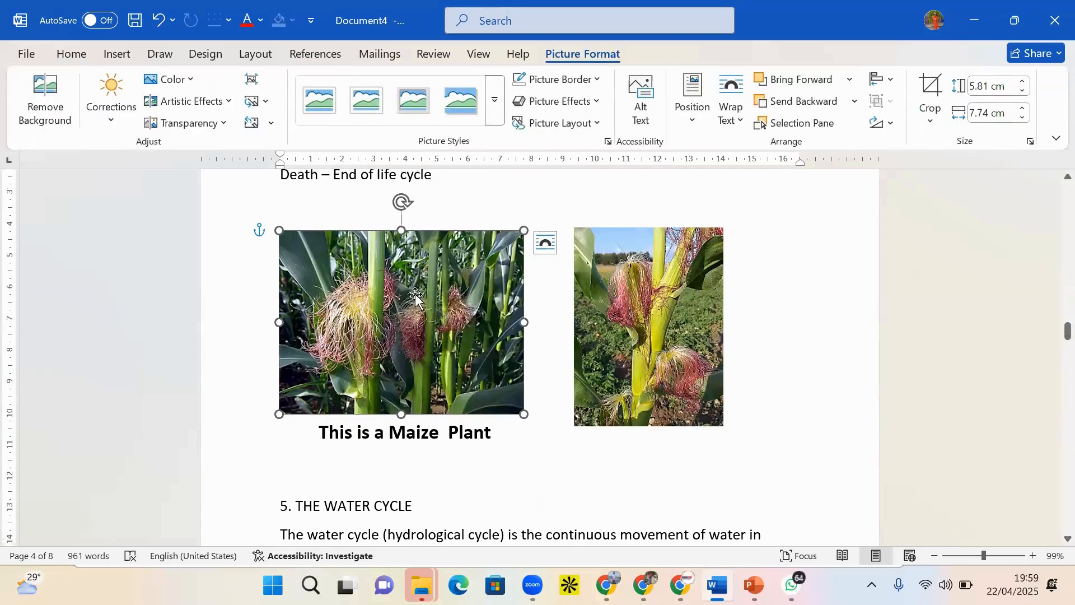
Try the white frame, drop shadow and oval metal frame picture styles on the wide maize picture
left_click(371, 108)
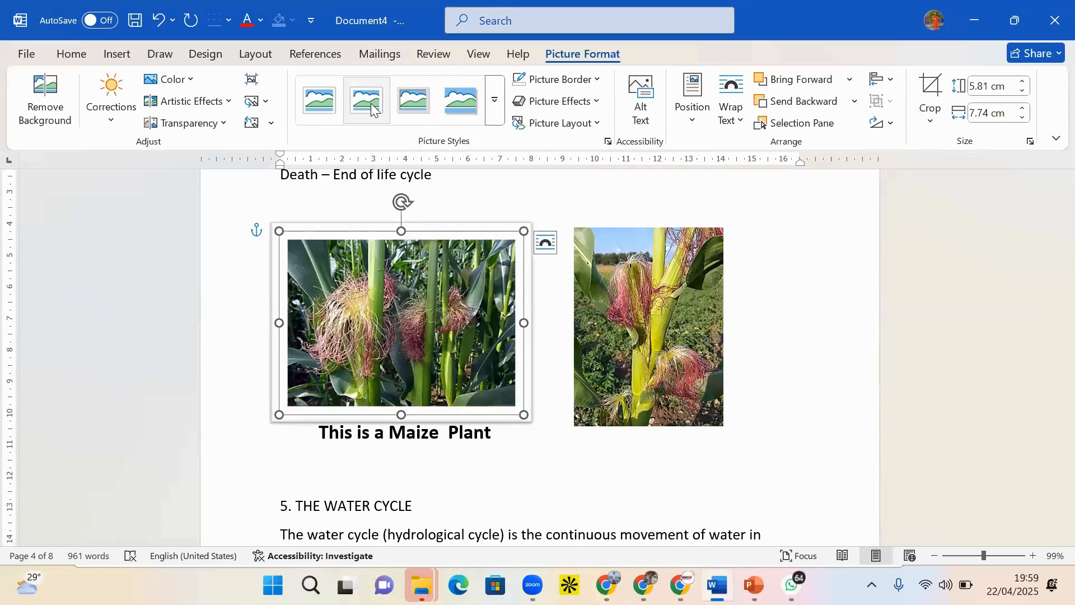
left_click(464, 117)
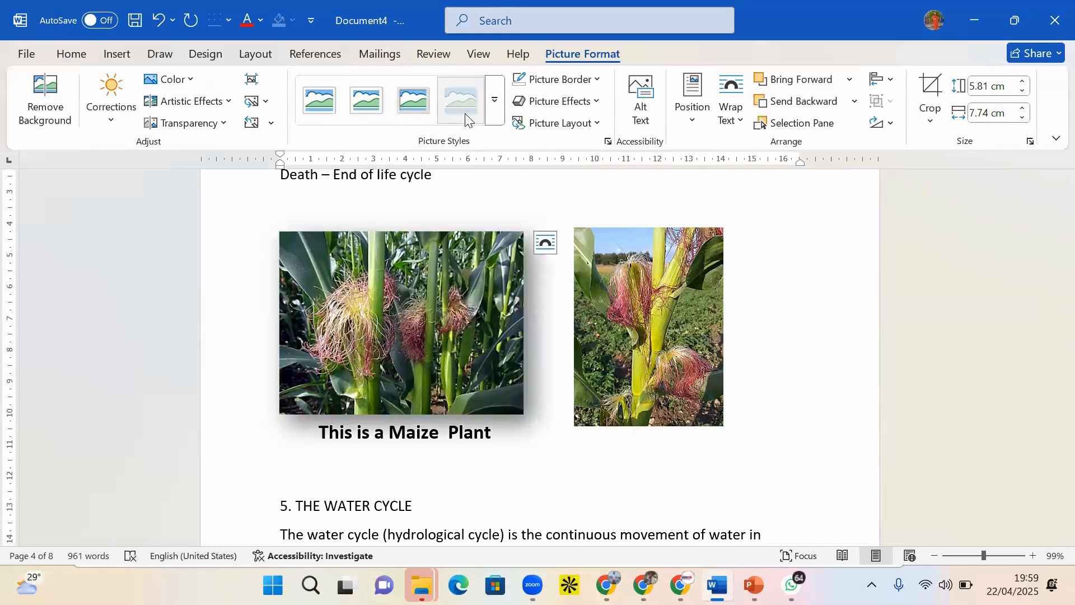
left_click(496, 107)
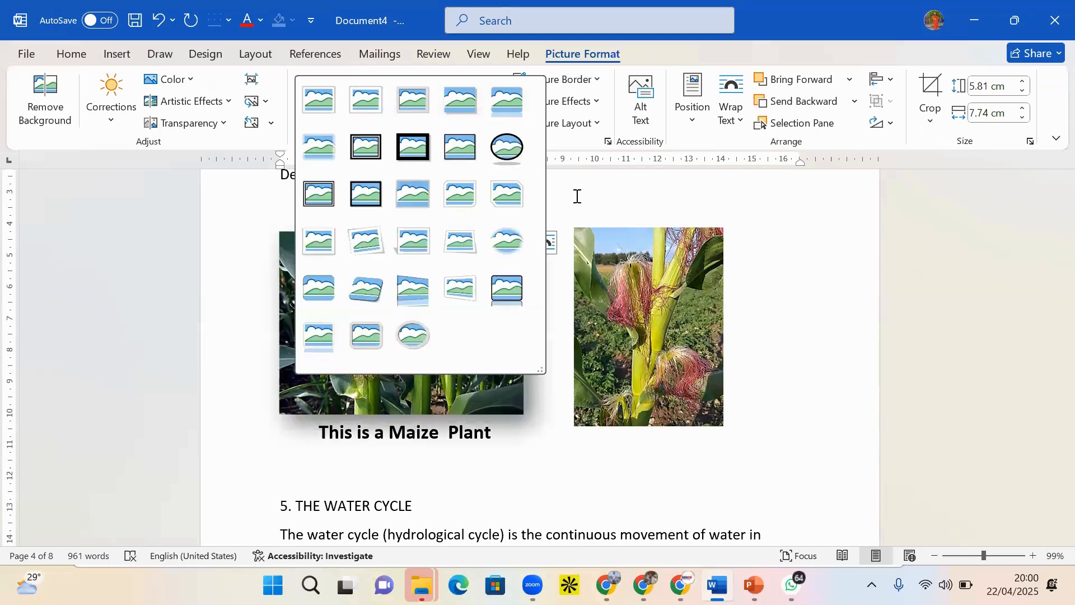
key("Escape")
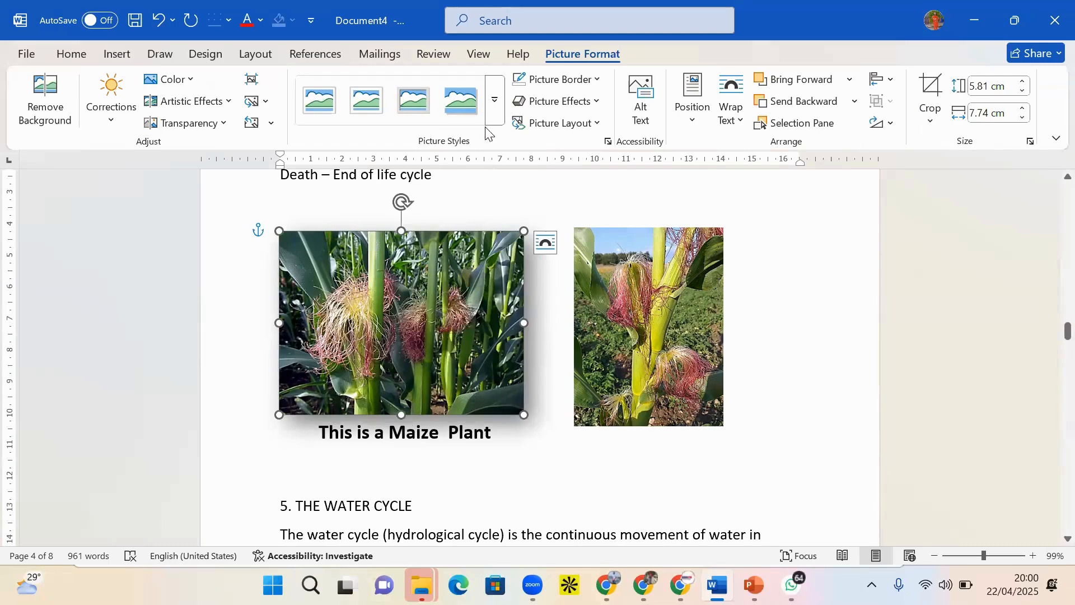
left_click(497, 109)
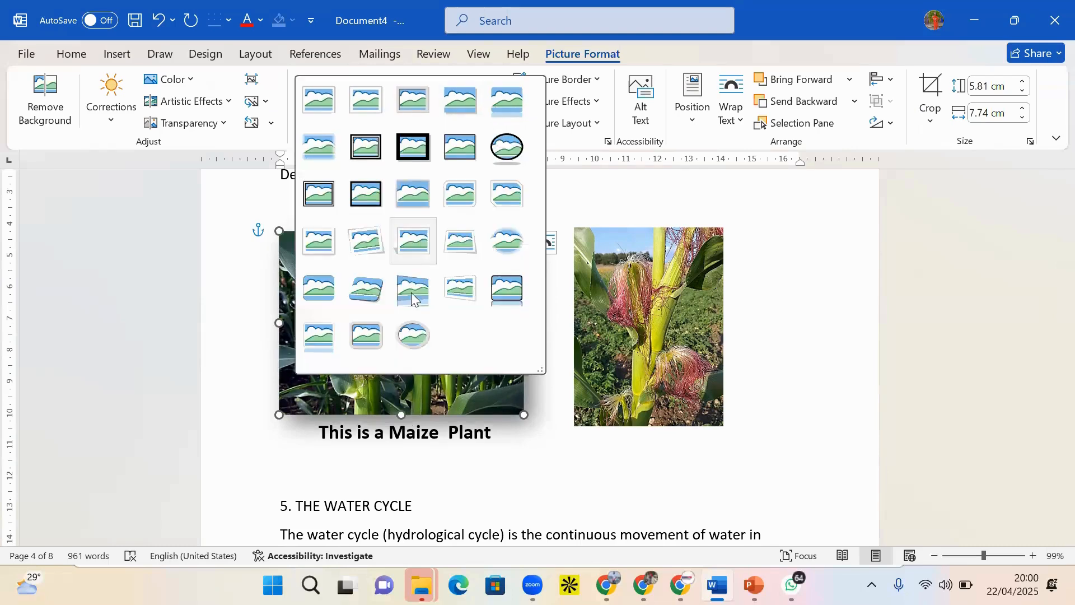
left_click(413, 335)
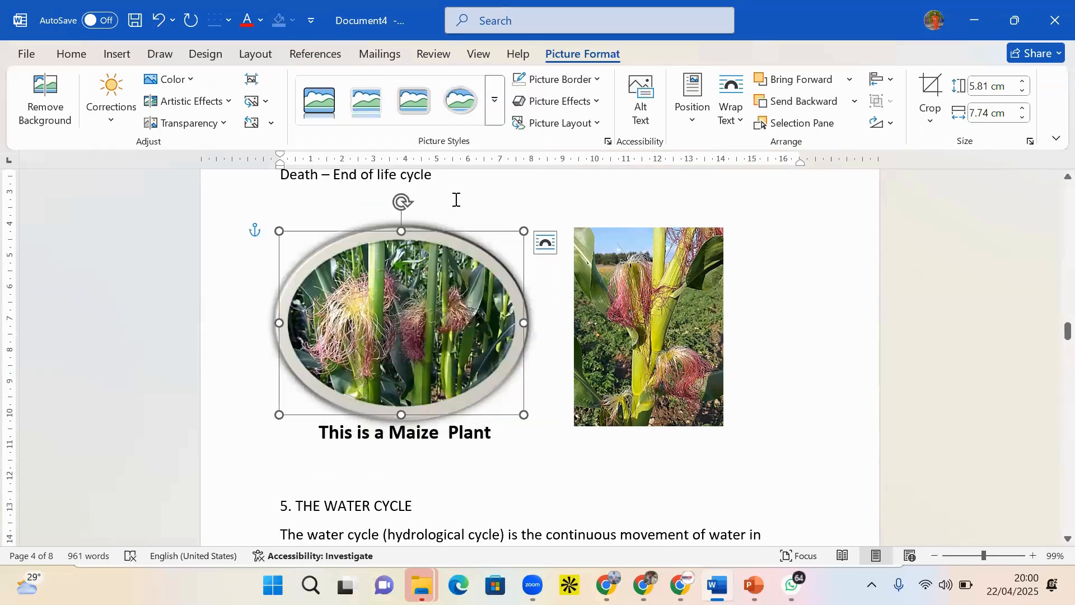
Apply the slanted picture style with rounded corners and a shadow to the wide maize picture
left_click(496, 102)
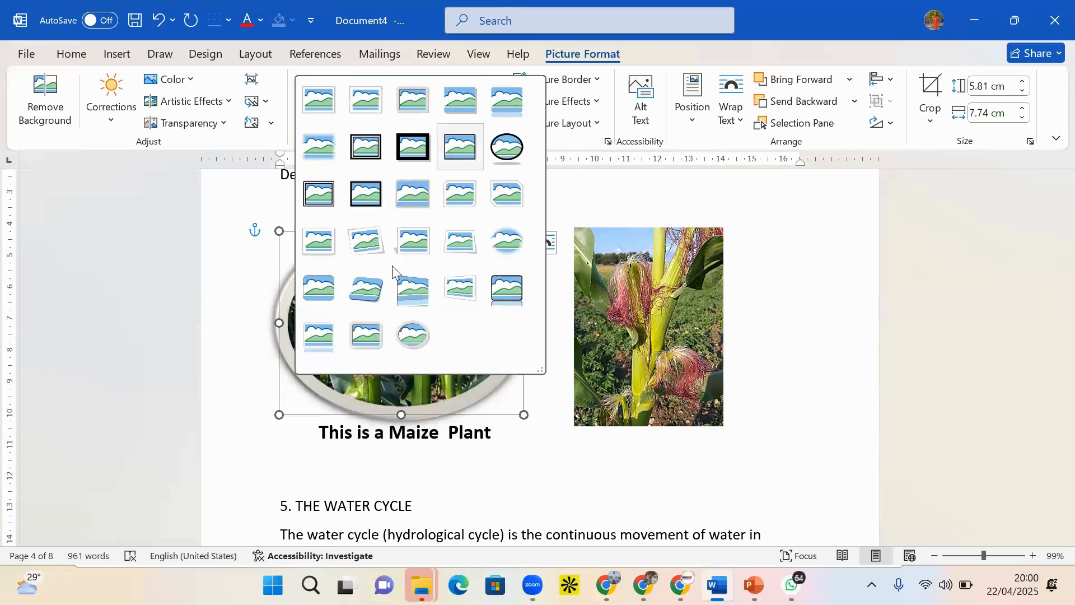
left_click(364, 296)
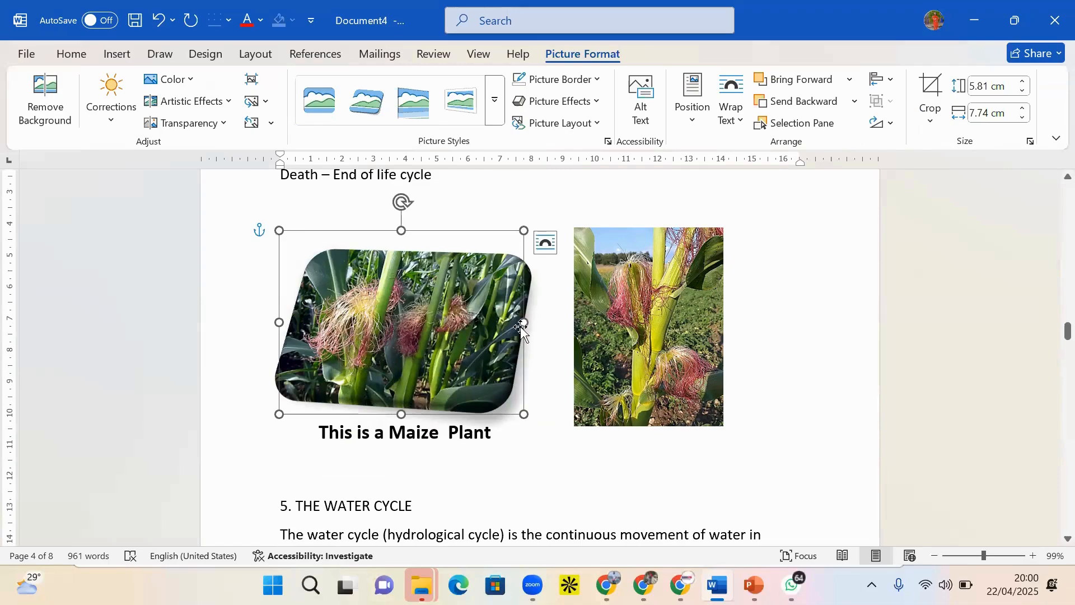
Give the tall maize picture a red border with a thicker line weight
mouse_move(1051, 327)
left_mouse_down()
mouse_move(1051, 346)
mouse_move(1052, 336)
left_mouse_up()
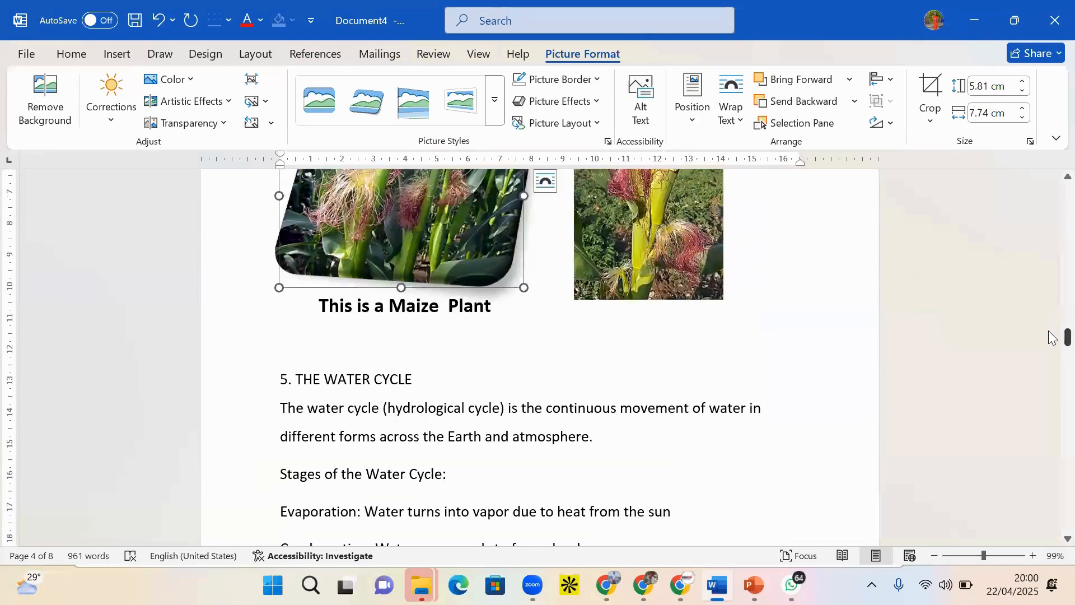
left_click(674, 220)
left_click(597, 80)
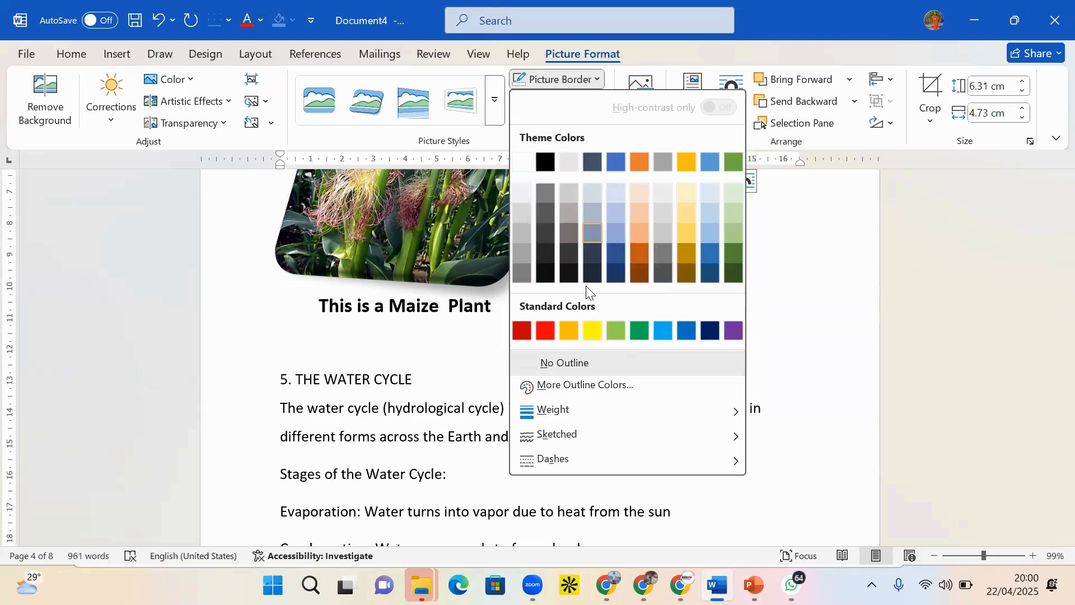
left_click(537, 335)
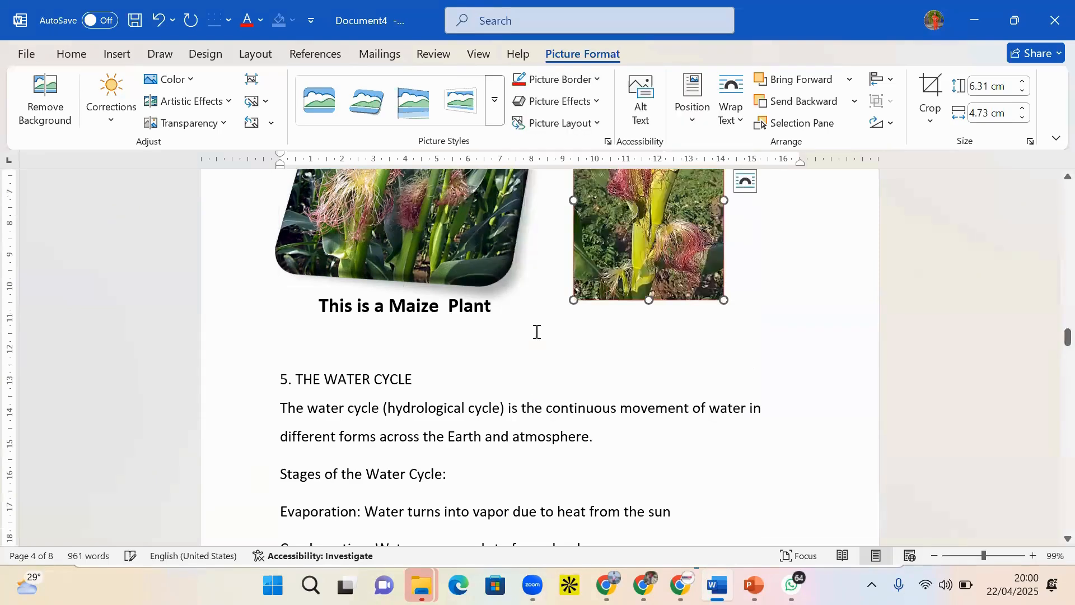
left_click(547, 87)
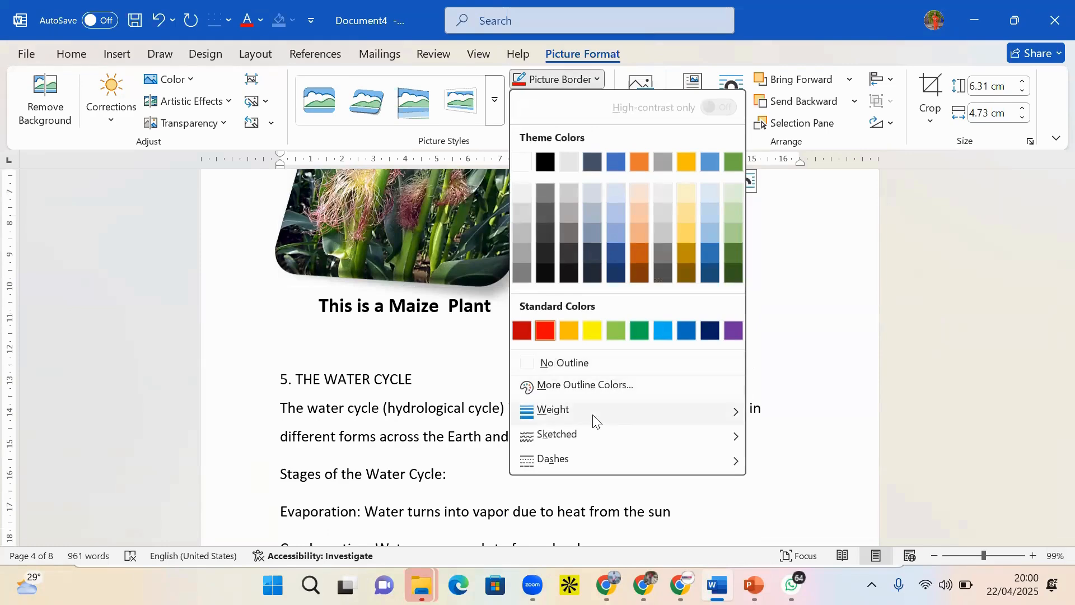
mouse_move(594, 421)
left_click(815, 479)
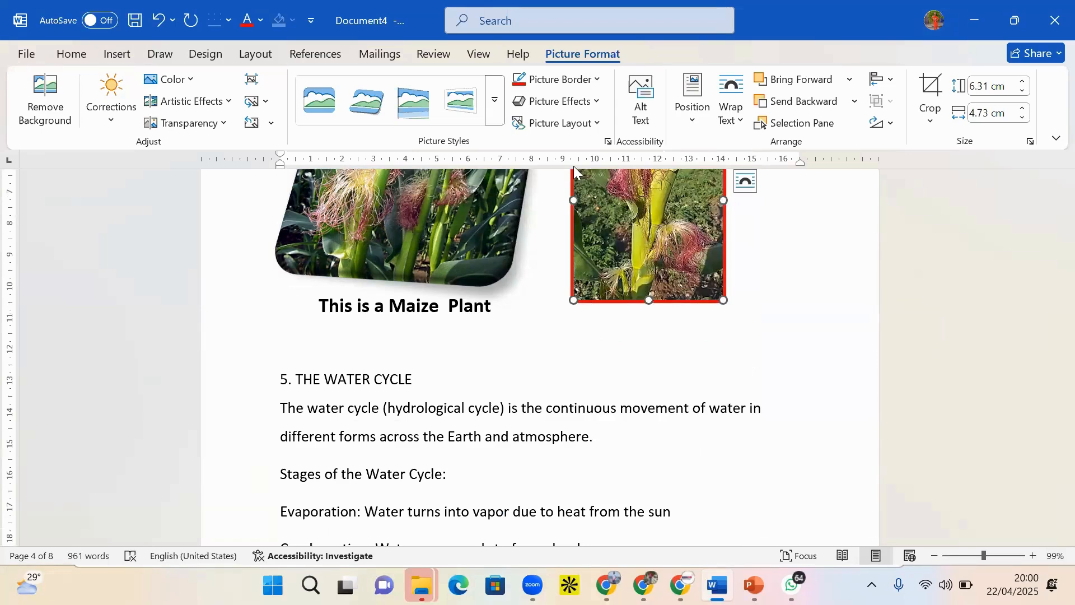
Apply a Parallel 3-D rotation effect to the red-bordered tall maize picture so its upper and lower edges slant
left_click(589, 103)
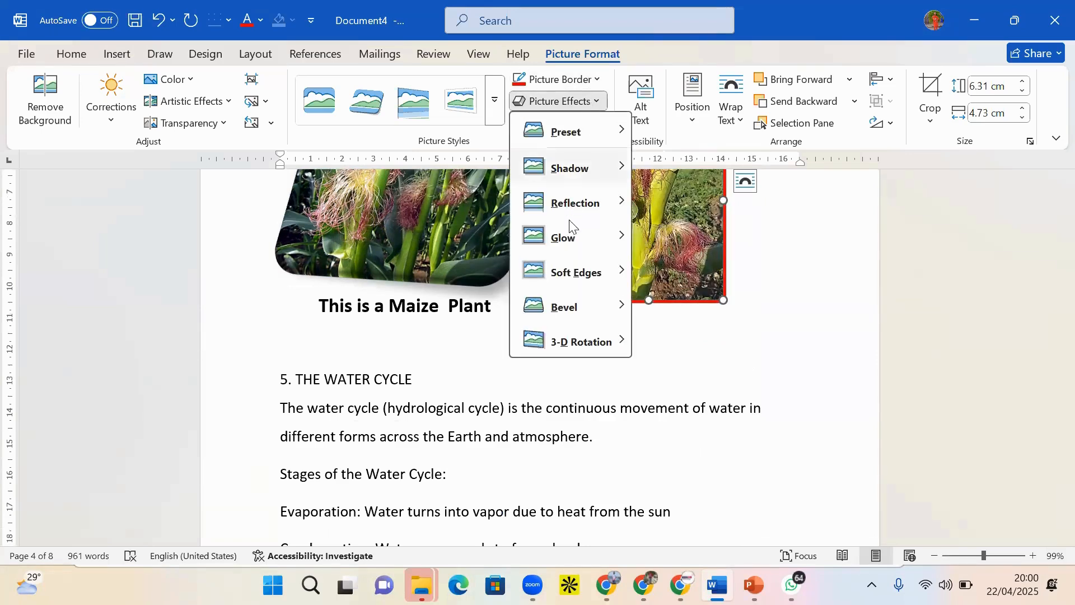
mouse_move(577, 338)
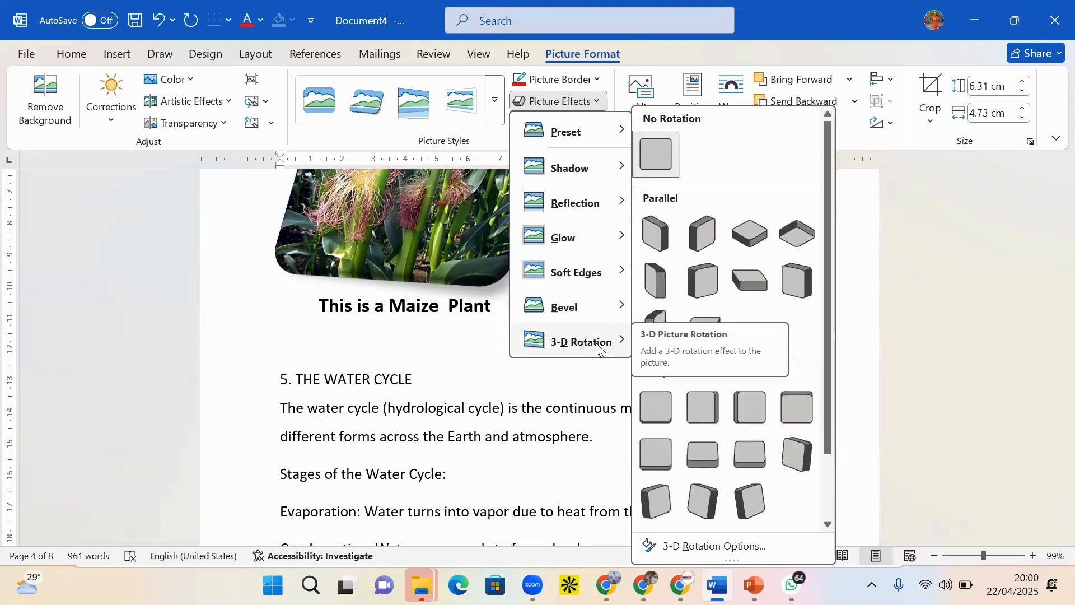
left_click(709, 286)
left_click_drag(1067, 338, 1067, 329)
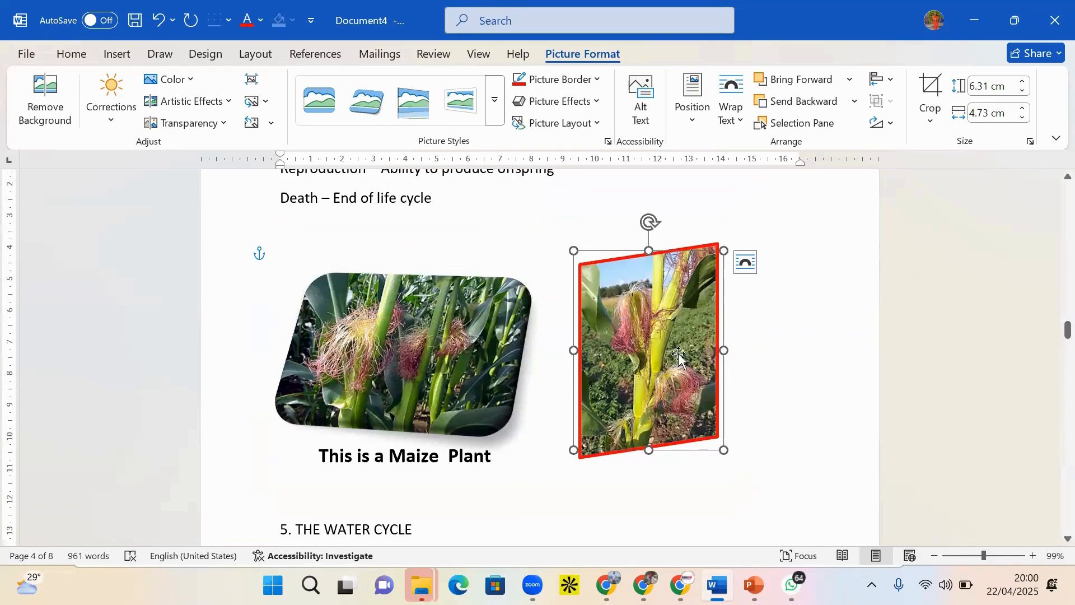
Change the red-bordered tall maize picture's 3-D rotation to a Parallel preset that lays it down as a flat, slanted diamond
left_click(570, 102)
mouse_move(565, 346)
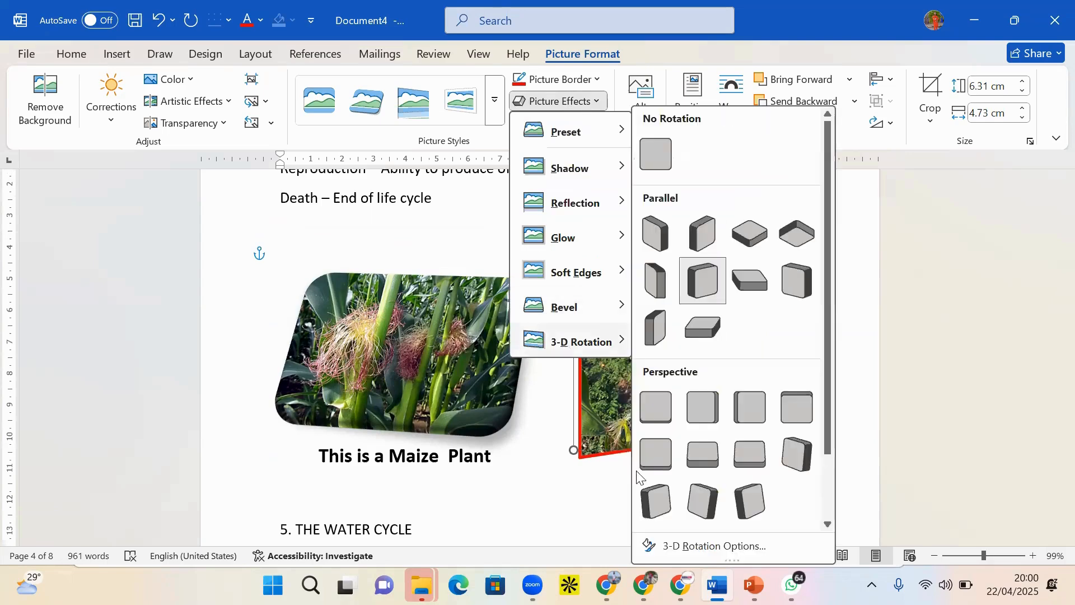
left_click(701, 347)
left_click(765, 400)
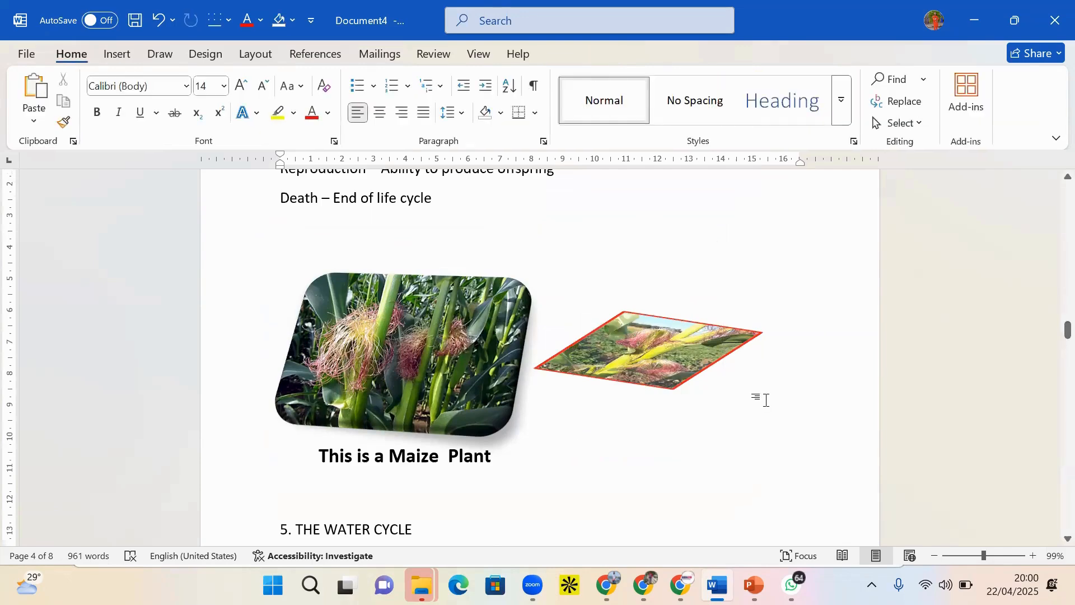
Try converting the tall maize picture to the Accented Picture layout and undo the conversion
left_click(642, 358)
left_click(581, 54)
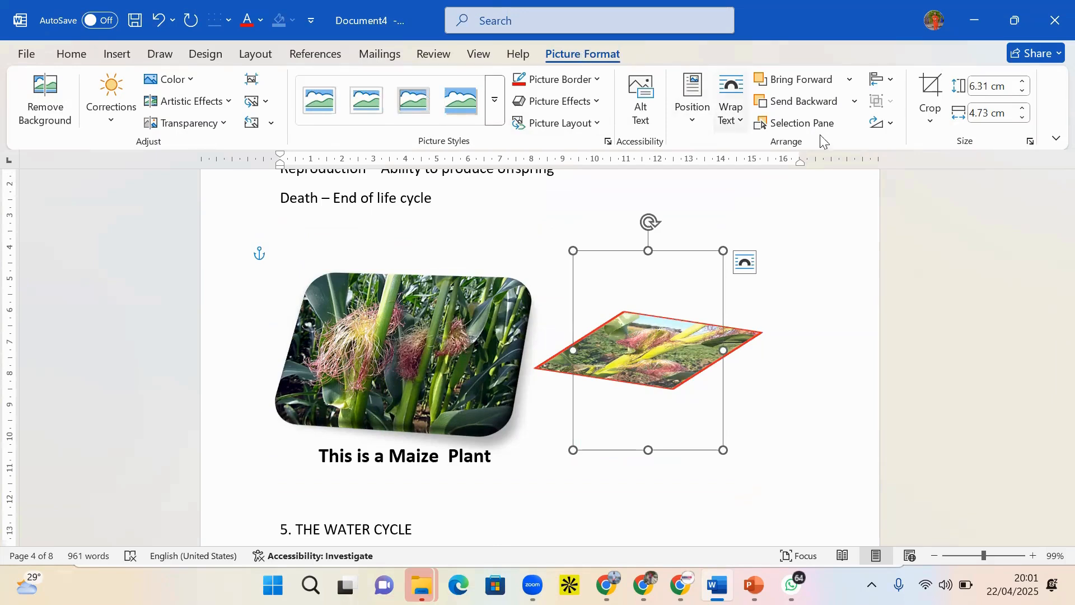
left_click(562, 124)
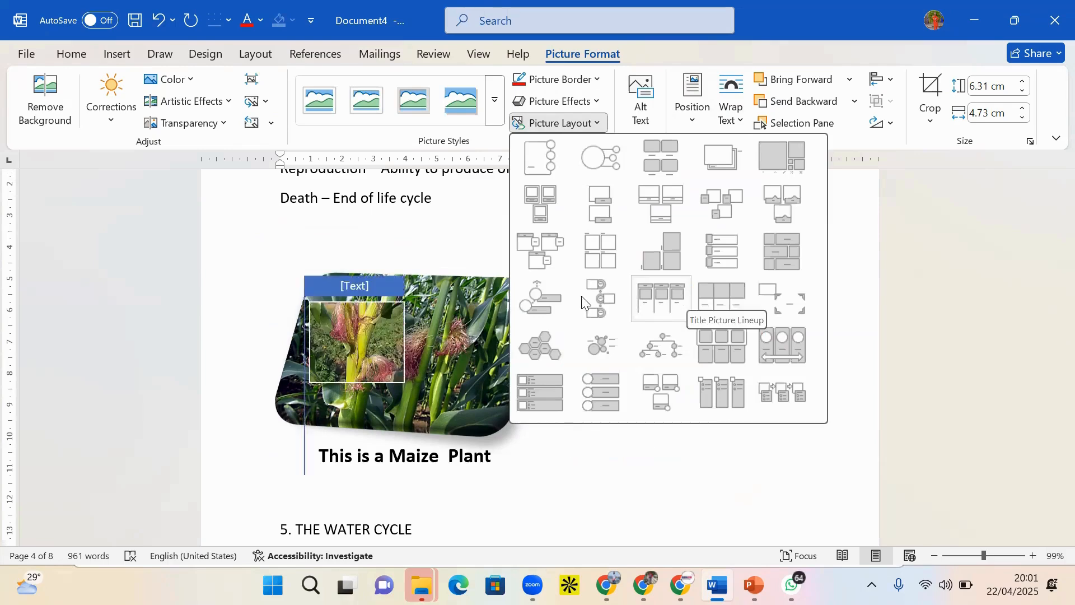
left_click(549, 164)
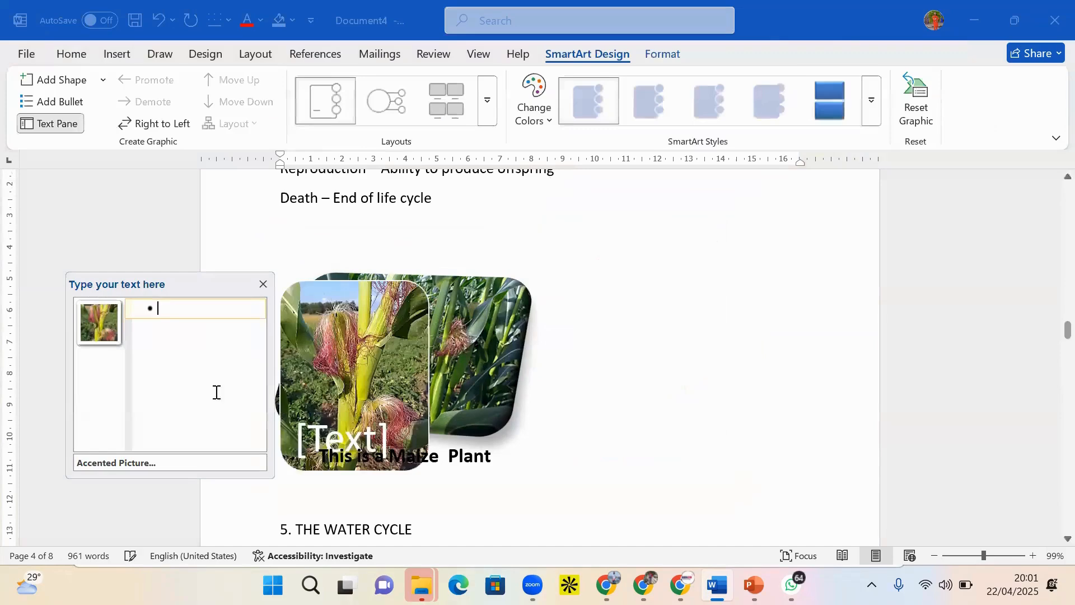
left_click(110, 339)
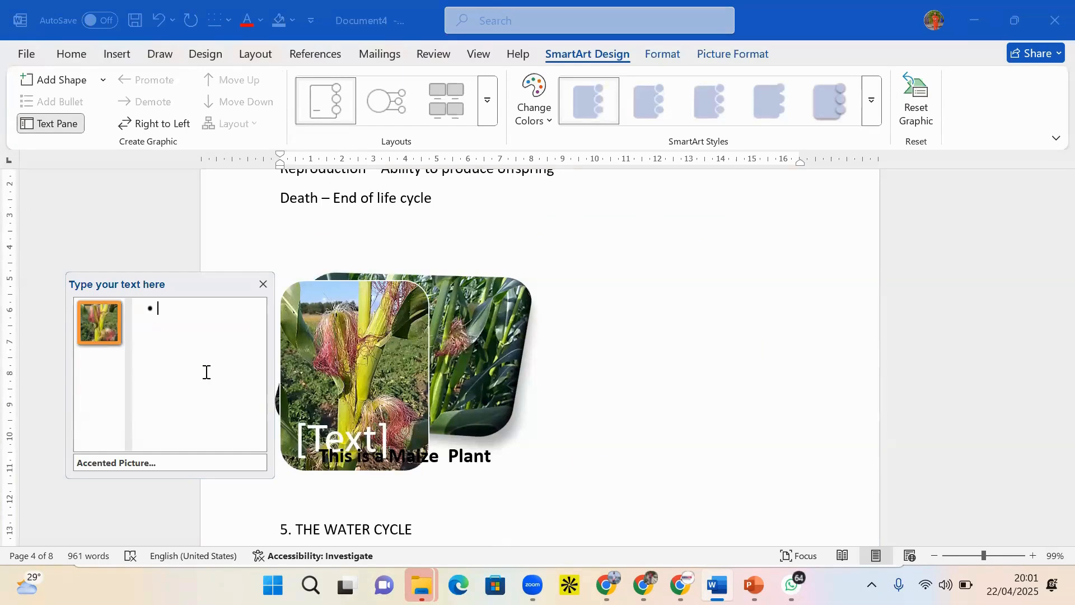
key("ctrl+z")
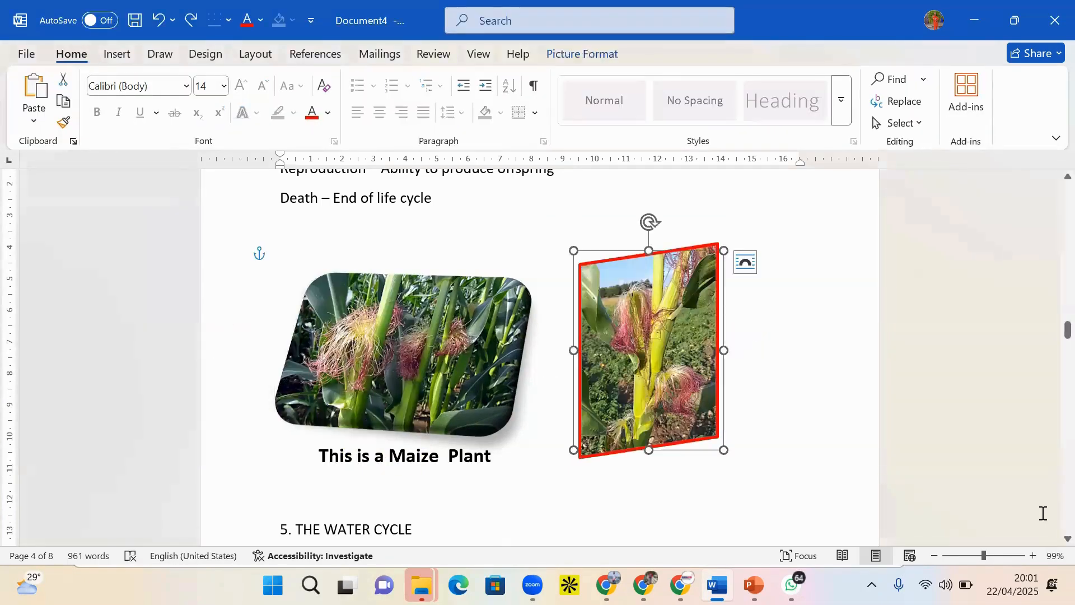
key("ctrl+z")
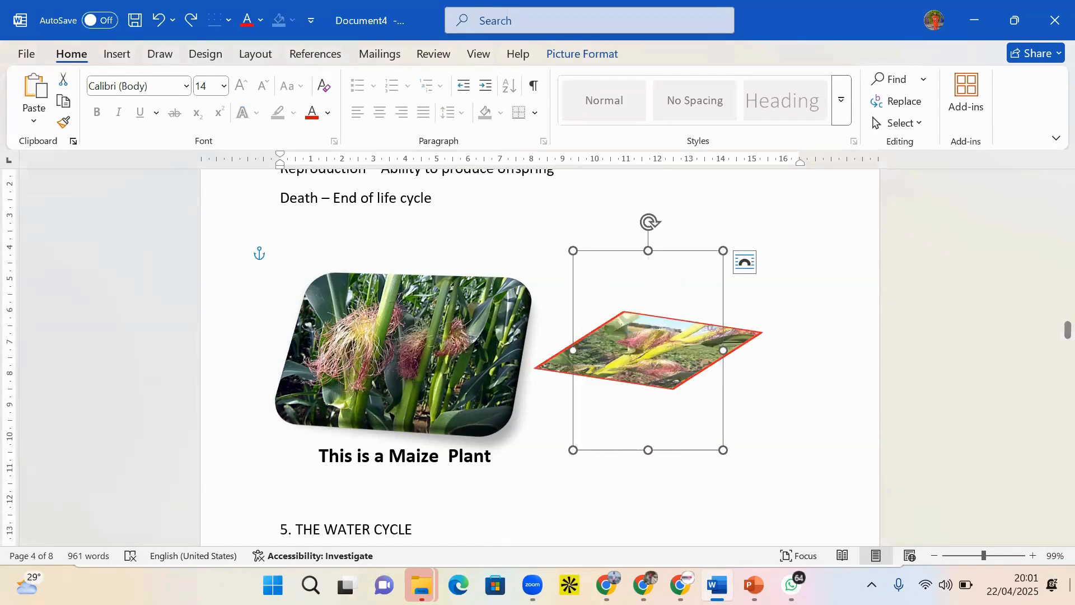
Apply the Heading style to the title line "5. THE WATER CYCLE"
left_click_drag(1050, 323, 1052, 352)
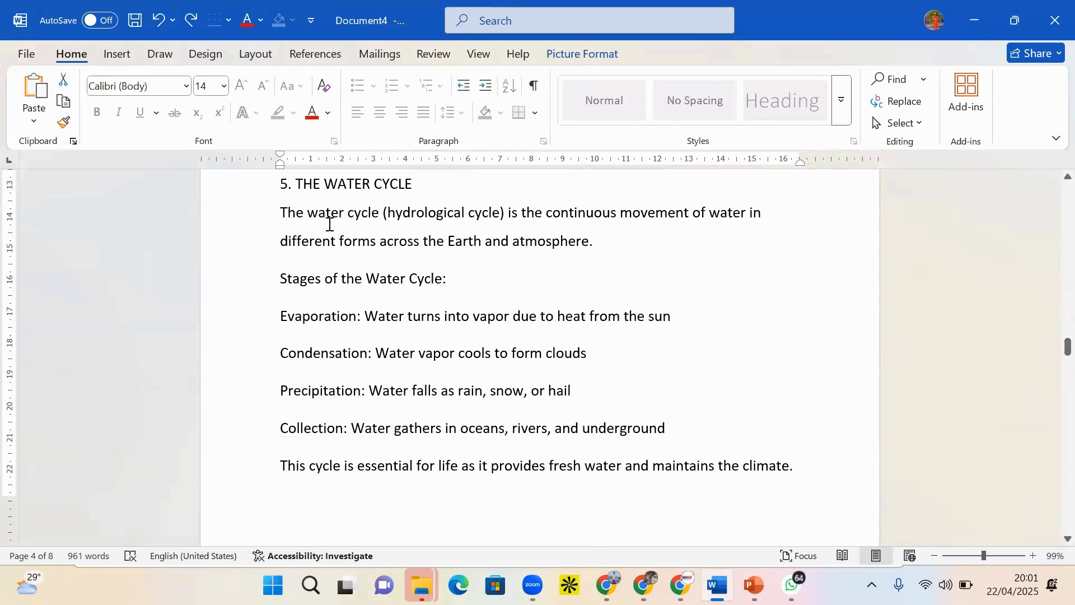
mouse_move(1050, 359)
left_mouse_down()
mouse_move(1051, 312)
mouse_move(1051, 339)
left_mouse_up()
left_click(436, 357)
left_click(260, 367)
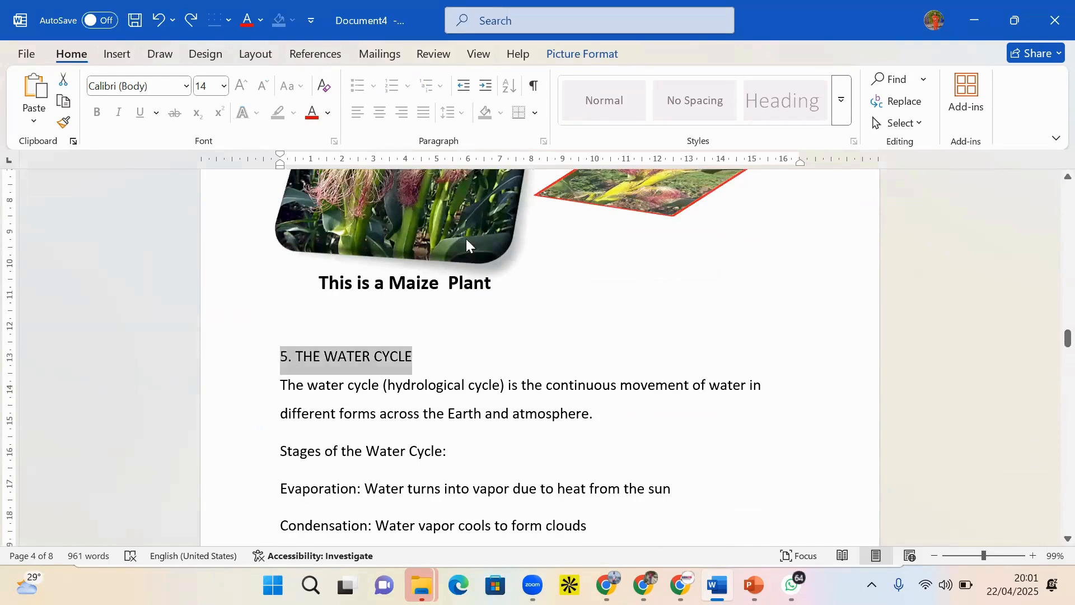
left_click(778, 103)
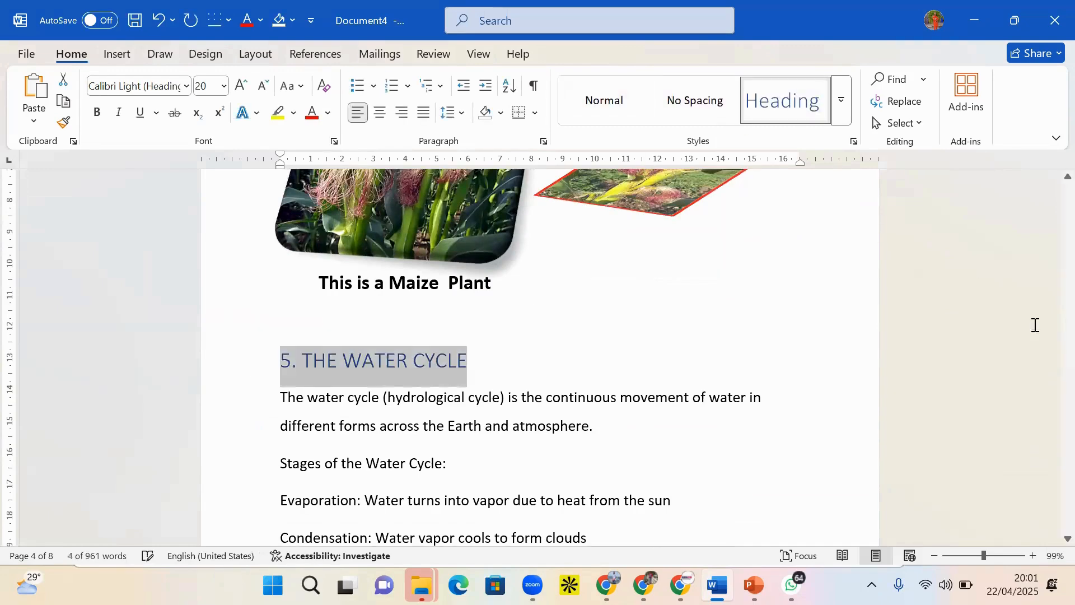
Apply the Heading style to the title text "FOOD CHAIN AND FOOD WEB" of section 6
left_click_drag(1051, 344, 1049, 369)
left_click_drag(809, 313, 296, 330)
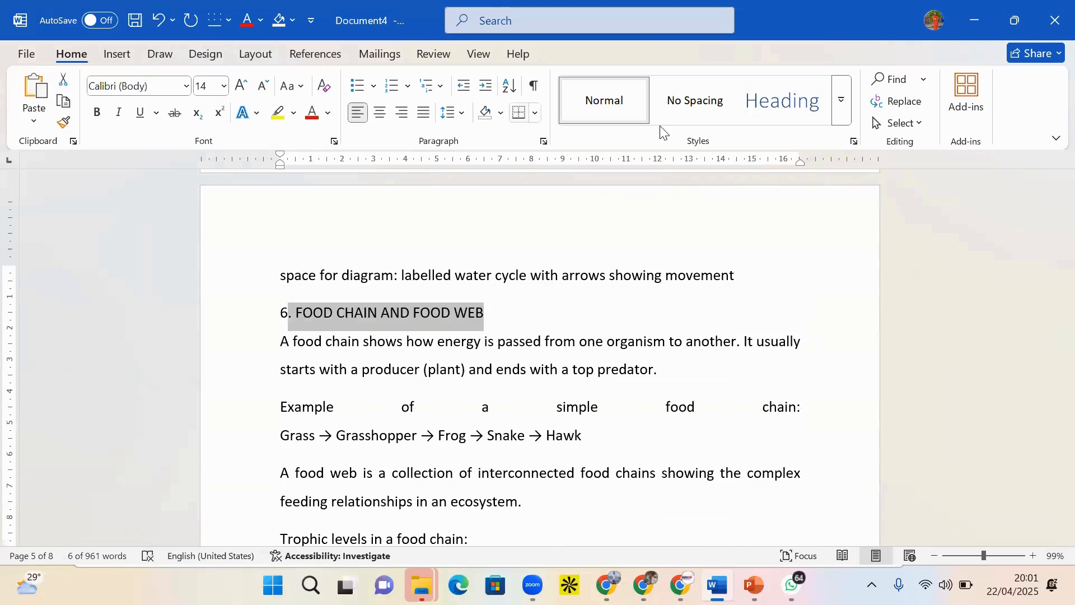
left_click(750, 102)
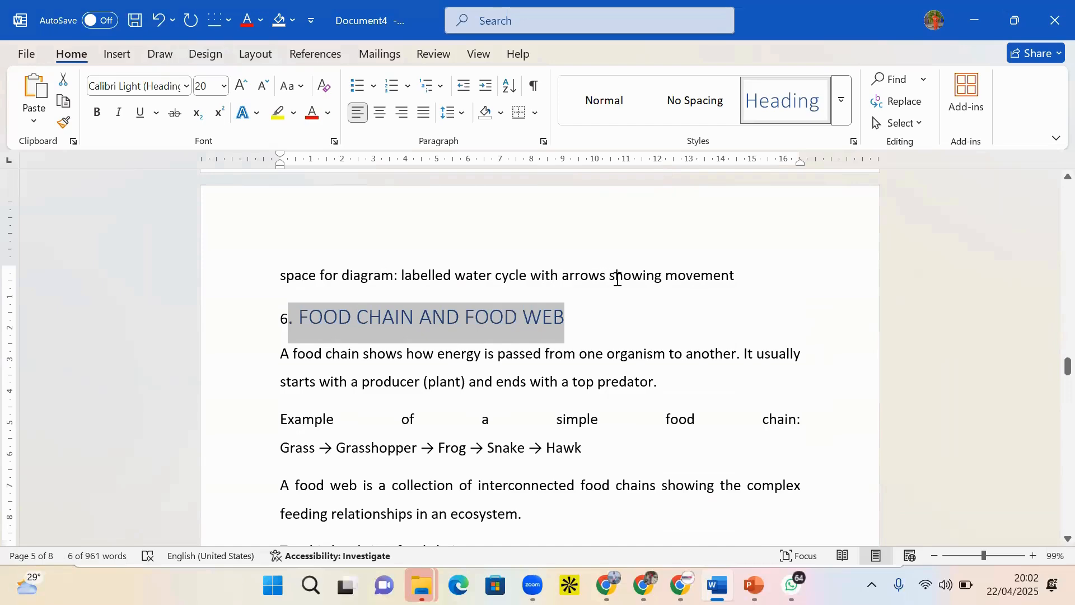
Review the stages in the water cycle section and the line reserving space for the labelled diagram
left_click_drag(1068, 371, 1052, 355)
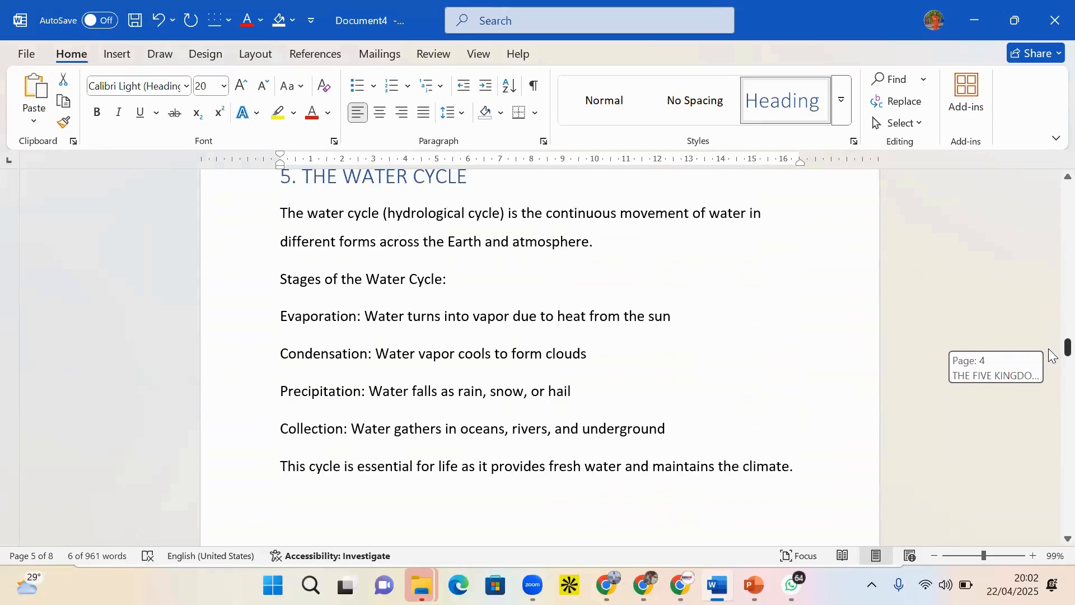
scroll(374, 329, "down", 3)
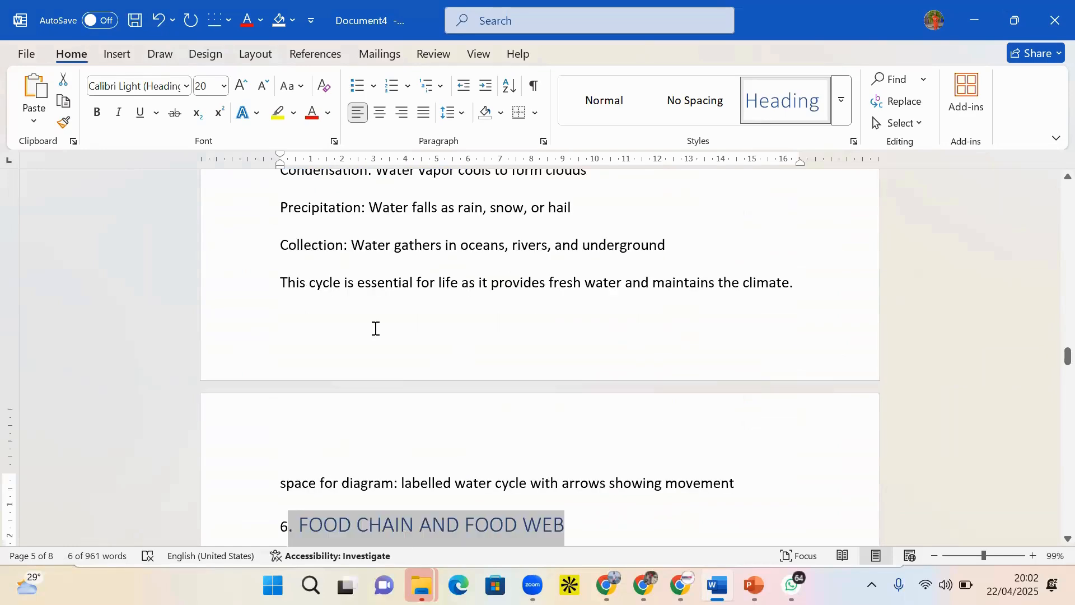
left_click_drag(1053, 361, 1052, 357)
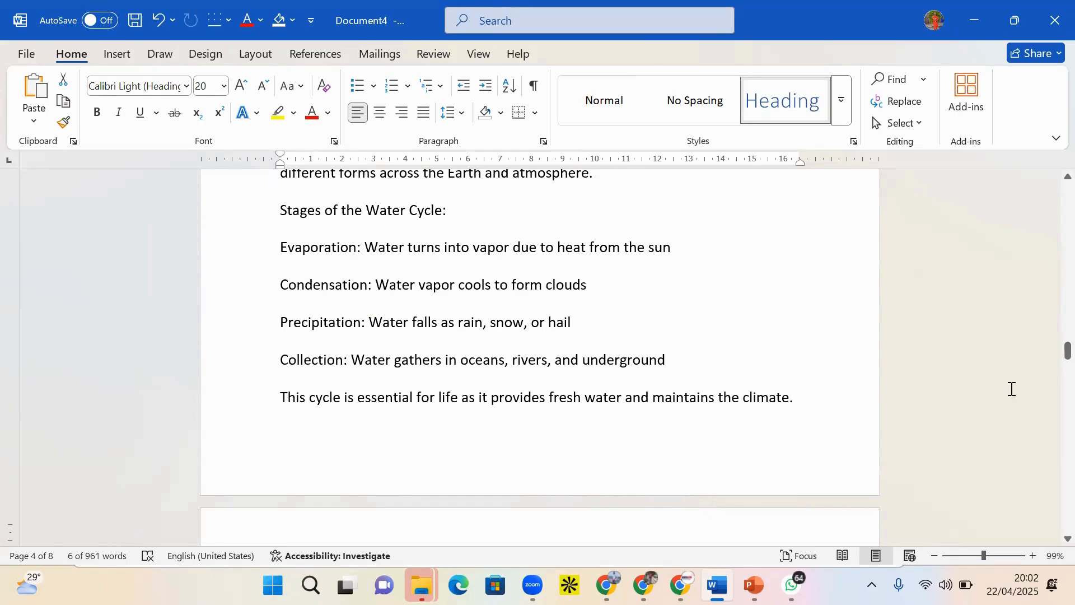
left_click_drag(1051, 353, 1049, 362)
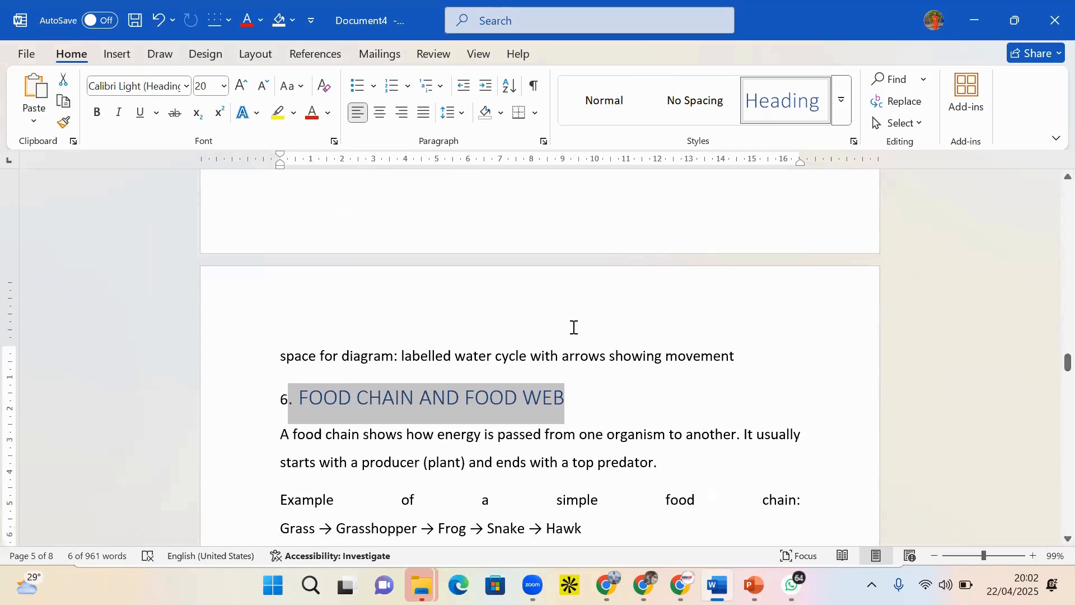
left_click(476, 323)
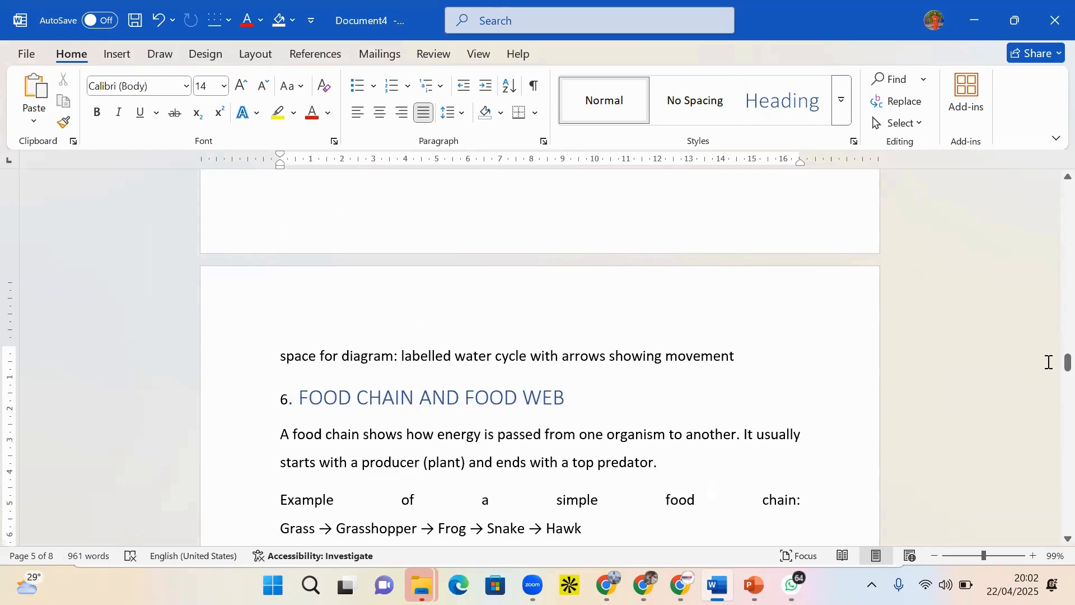
left_click_drag(1050, 368, 1050, 350)
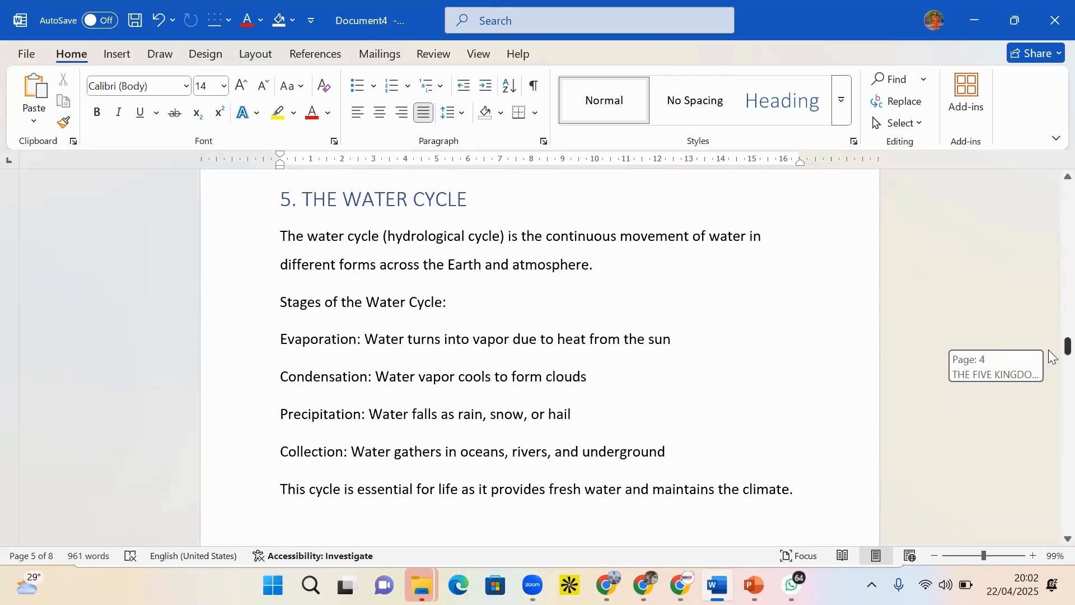
left_click_drag(1050, 351, 1050, 351)
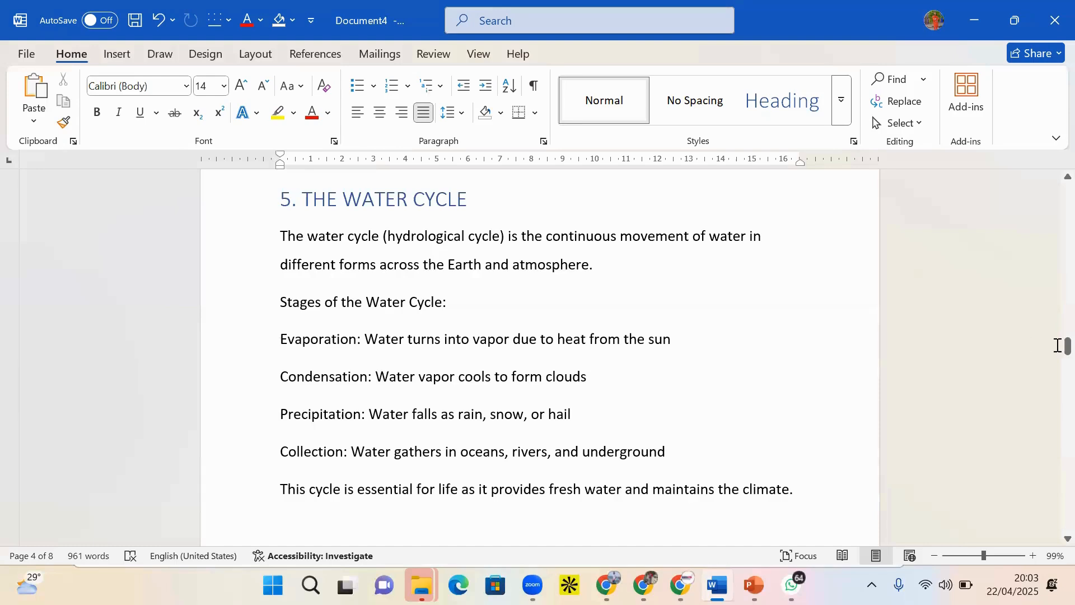
left_click_drag(1051, 351, 1051, 365)
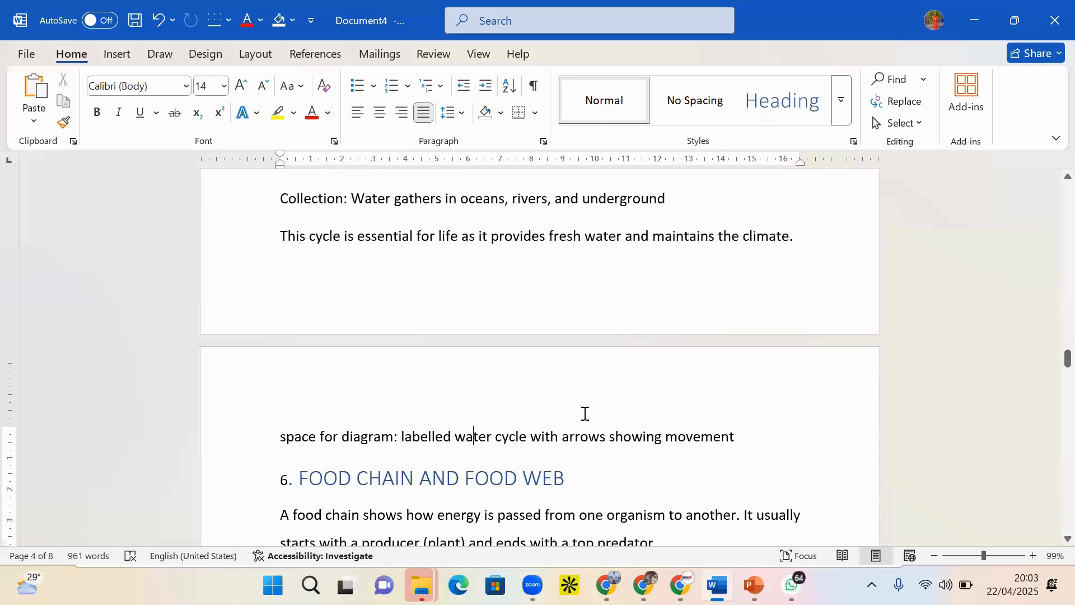
Insert several blank lines above the "space for diagram" line to make room for the water cycle diagram
left_click(318, 401)
key("Return")
key("Return")
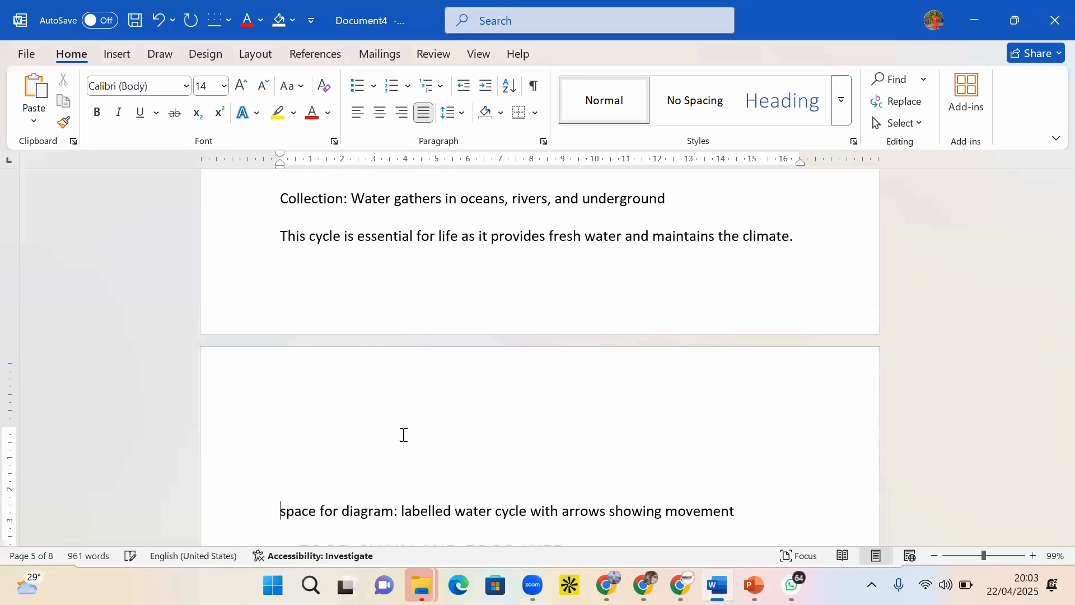
left_click_drag(1067, 360, 1057, 363)
scroll(1065, 362, "up", 2)
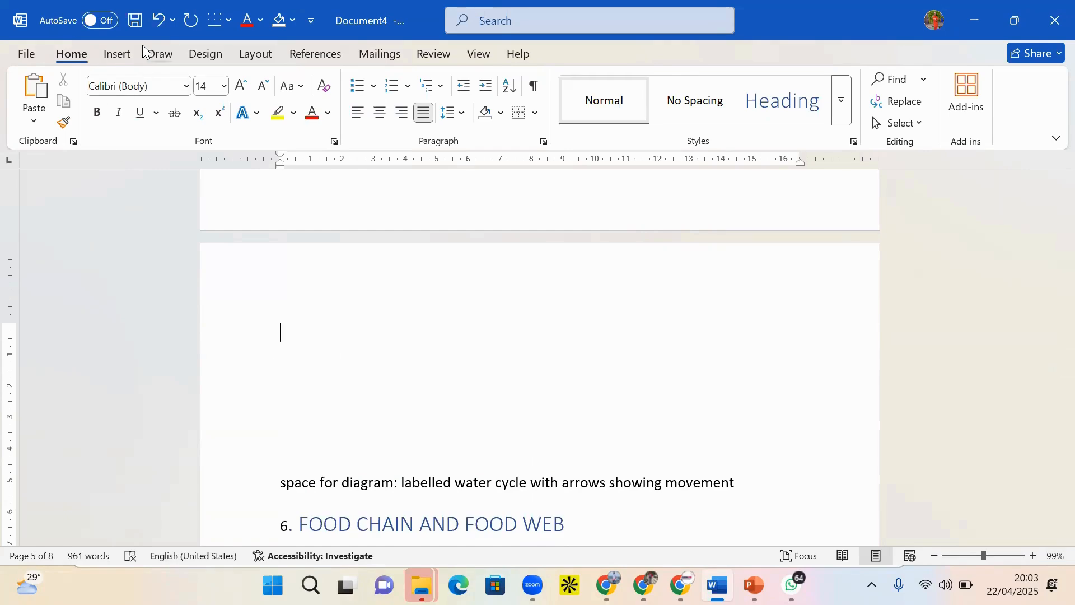
left_click(125, 51)
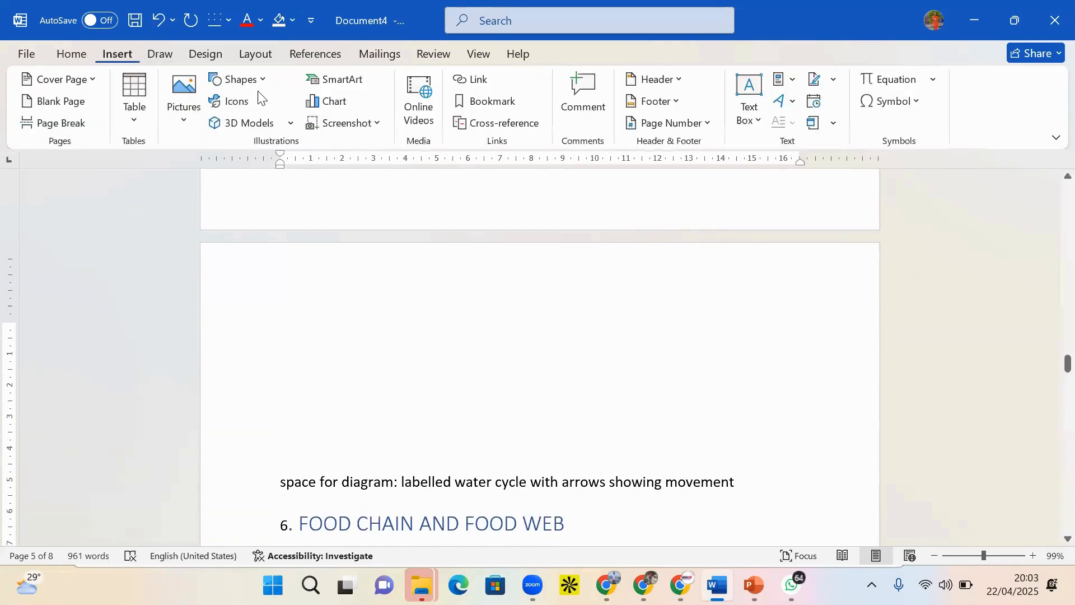
left_click(342, 85)
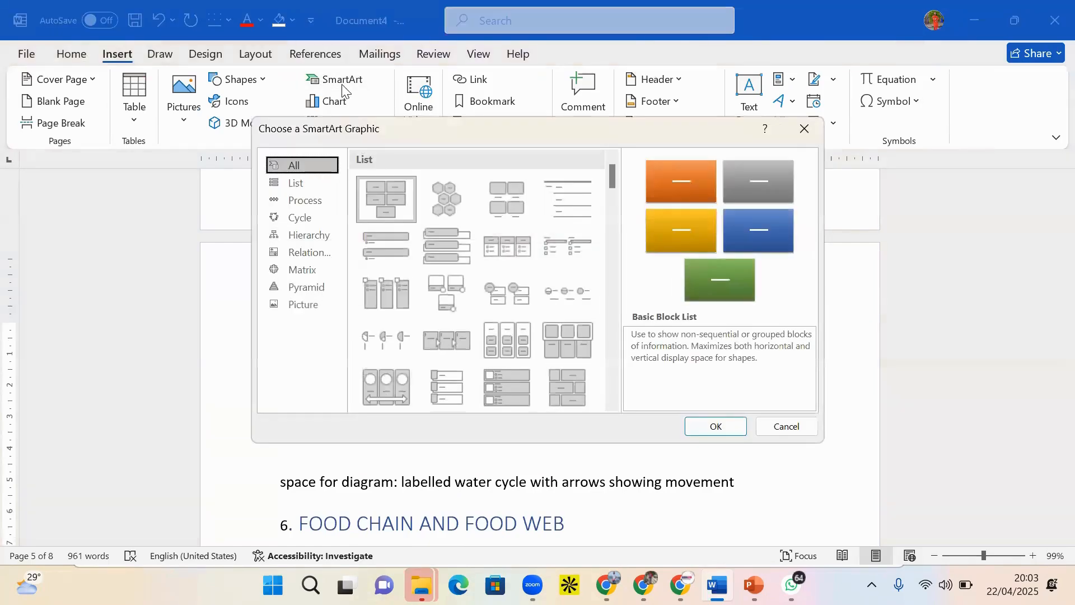
left_click(796, 130)
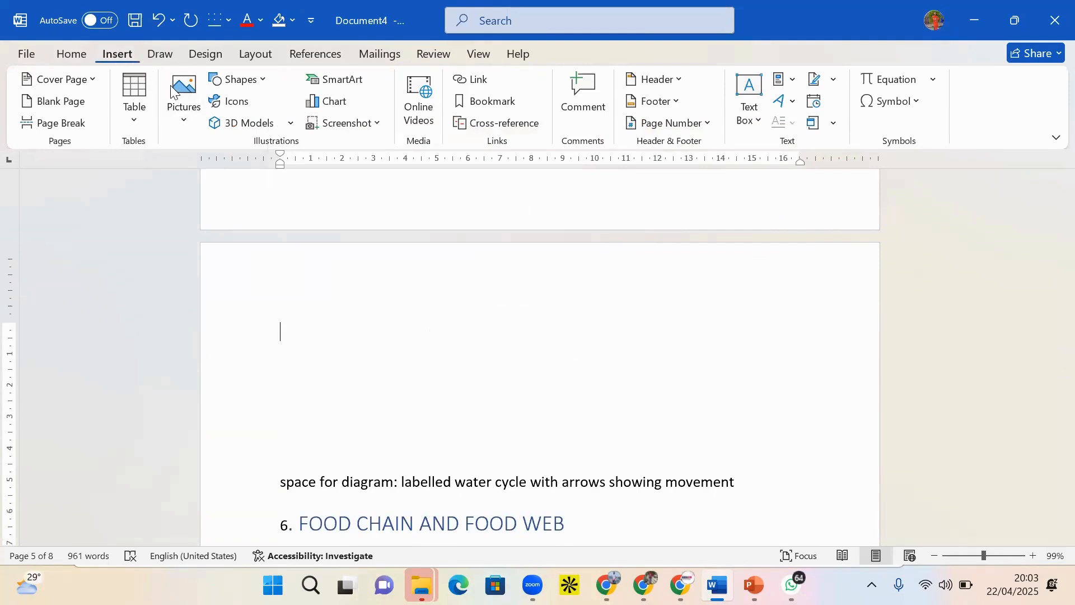
Draw an oval about 5.7 cm high and 6.8 cm wide in the blank diagram space and delete it
left_click(247, 79)
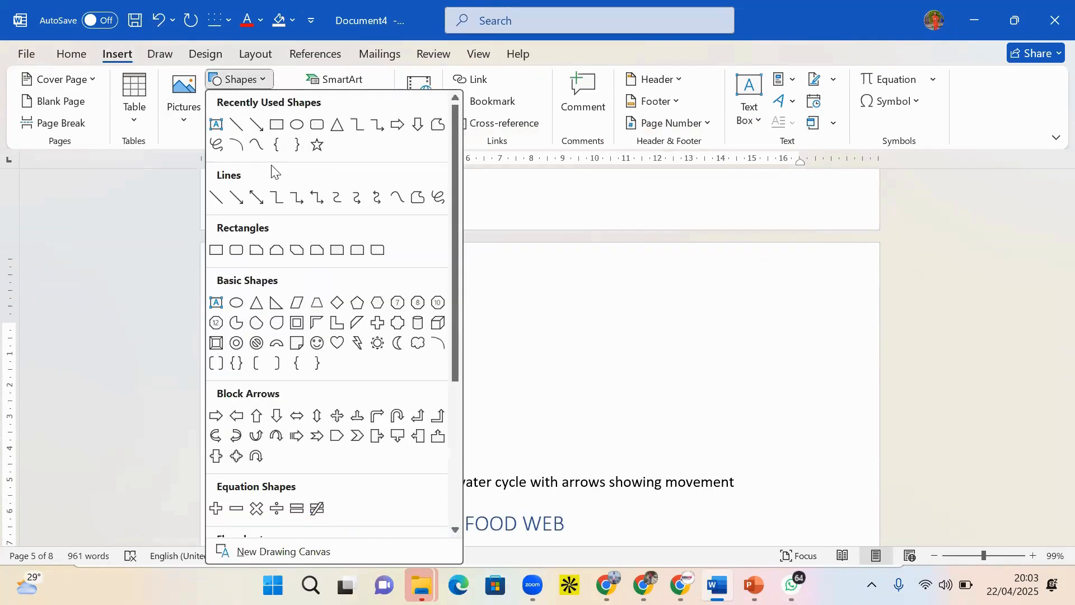
left_click(297, 124)
mouse_move(352, 276)
left_mouse_down()
mouse_move(530, 408)
mouse_move(523, 470)
mouse_move(568, 457)
left_mouse_up()
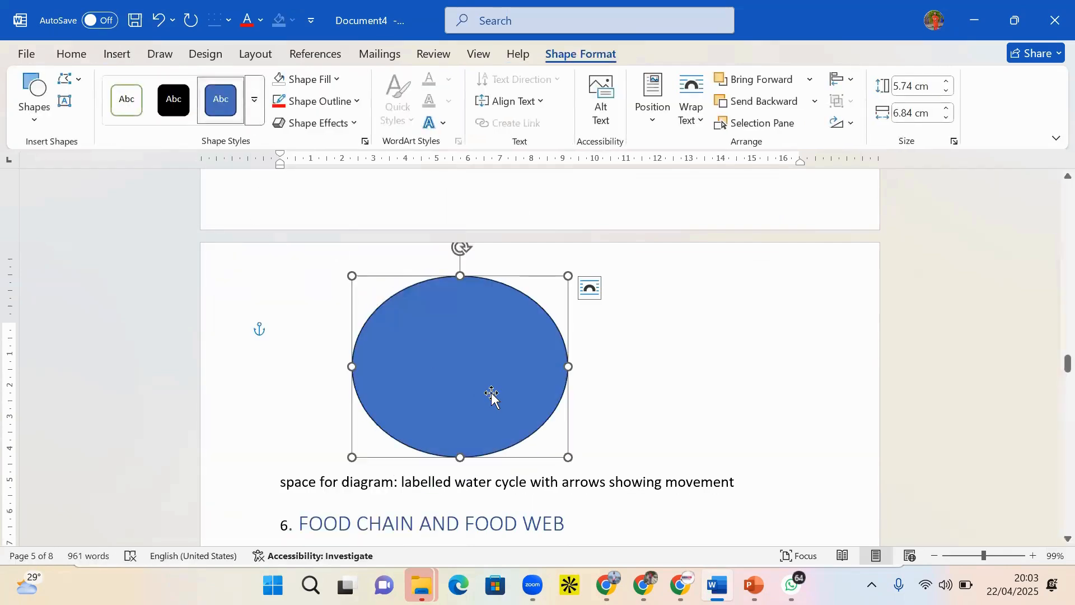
key("Delete")
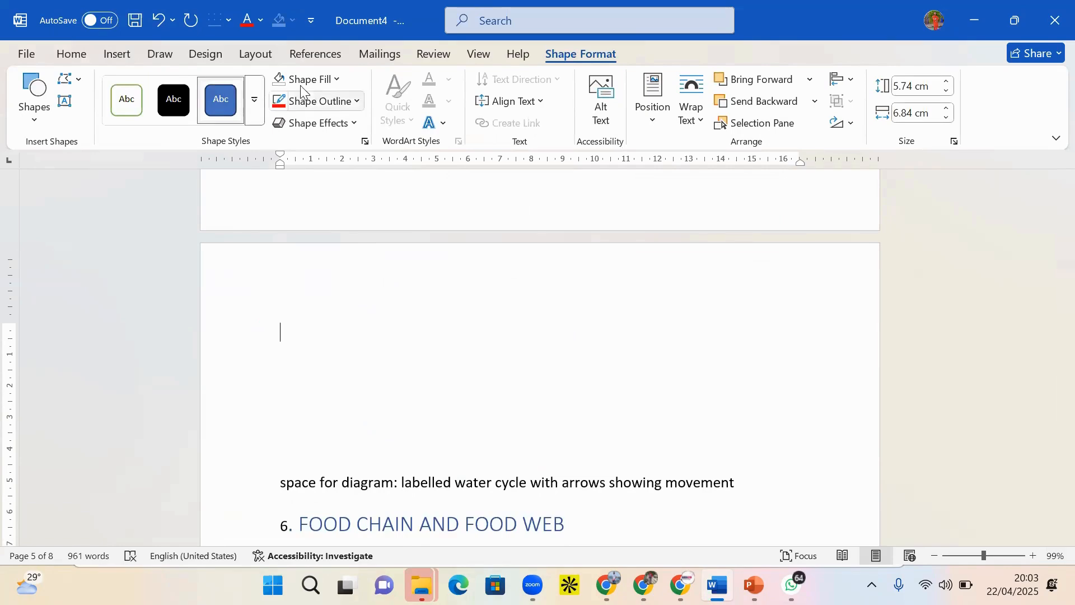
Choose the Basic Cycle SmartArt graphic for the blank space above the "space for diagram" line
left_click(114, 56)
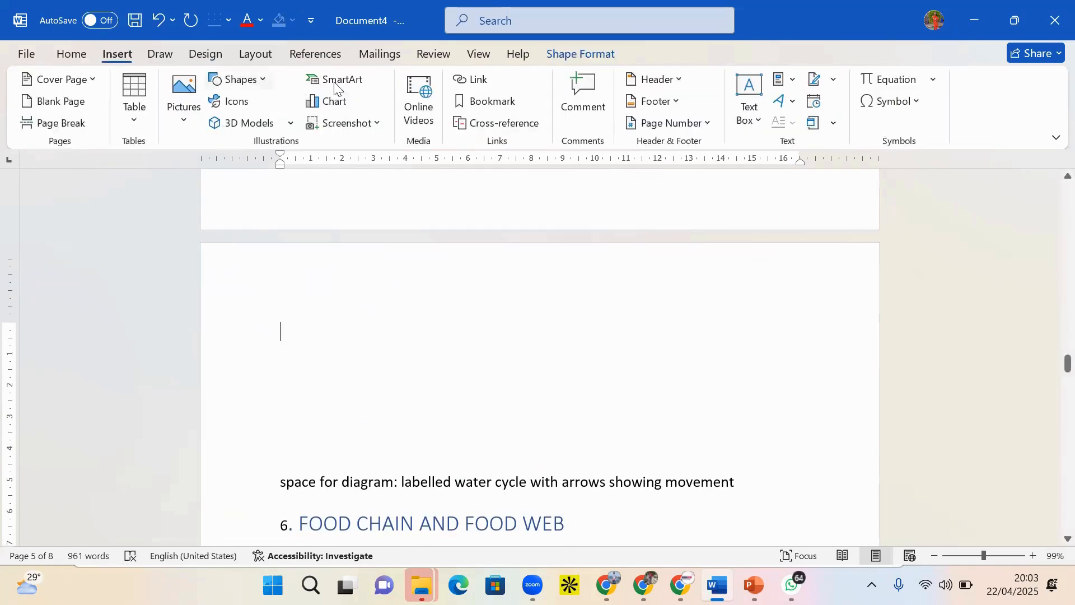
left_click(360, 84)
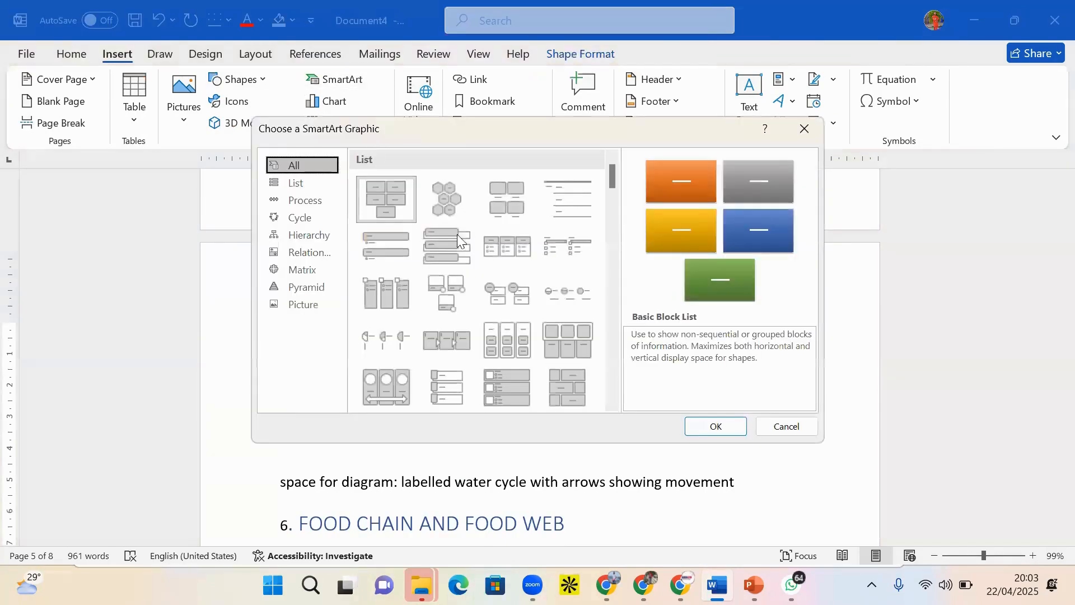
left_click(309, 223)
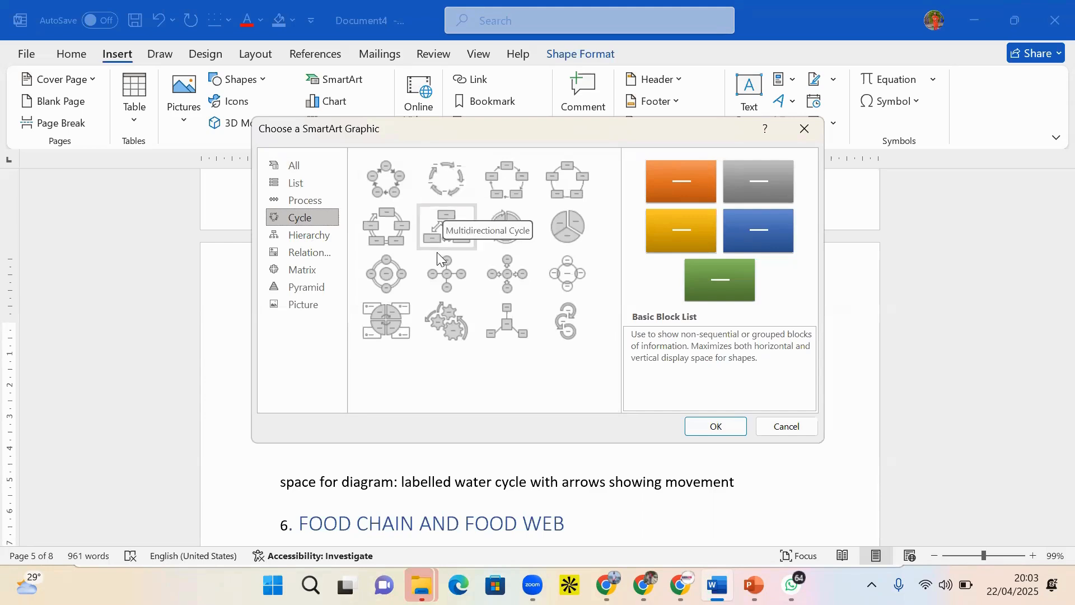
left_click(384, 189)
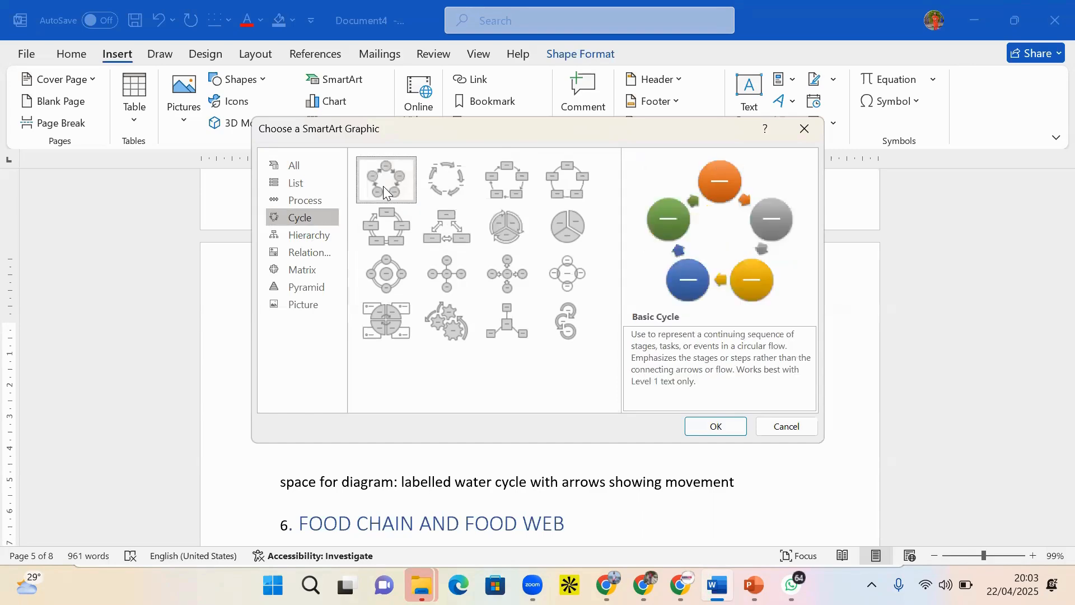
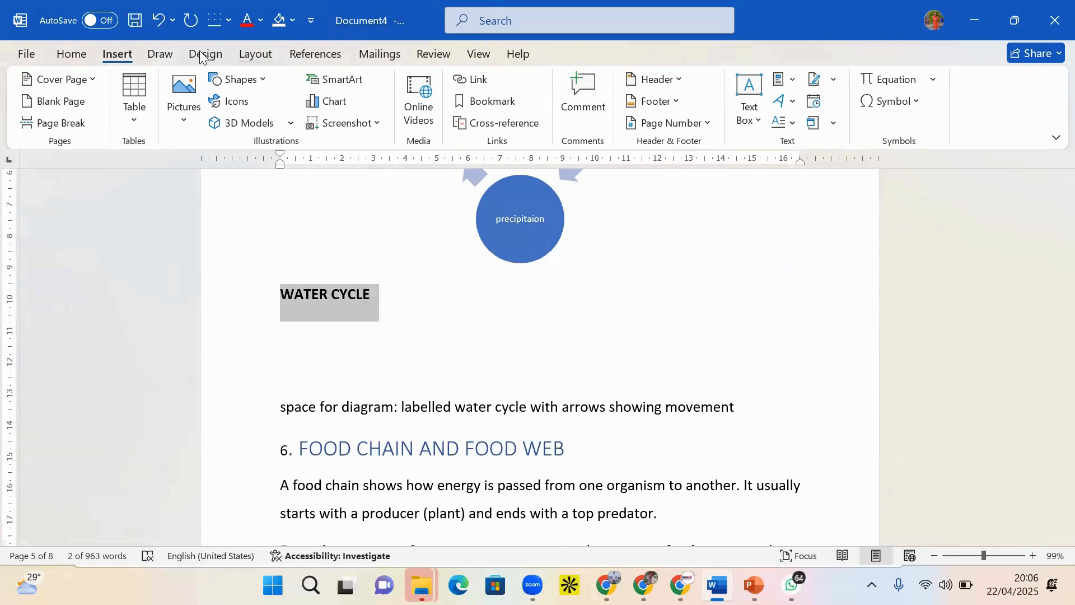
Apply the Heading 2 style to the WATER CYCLE caption below the cycle diagram
left_click(73, 54)
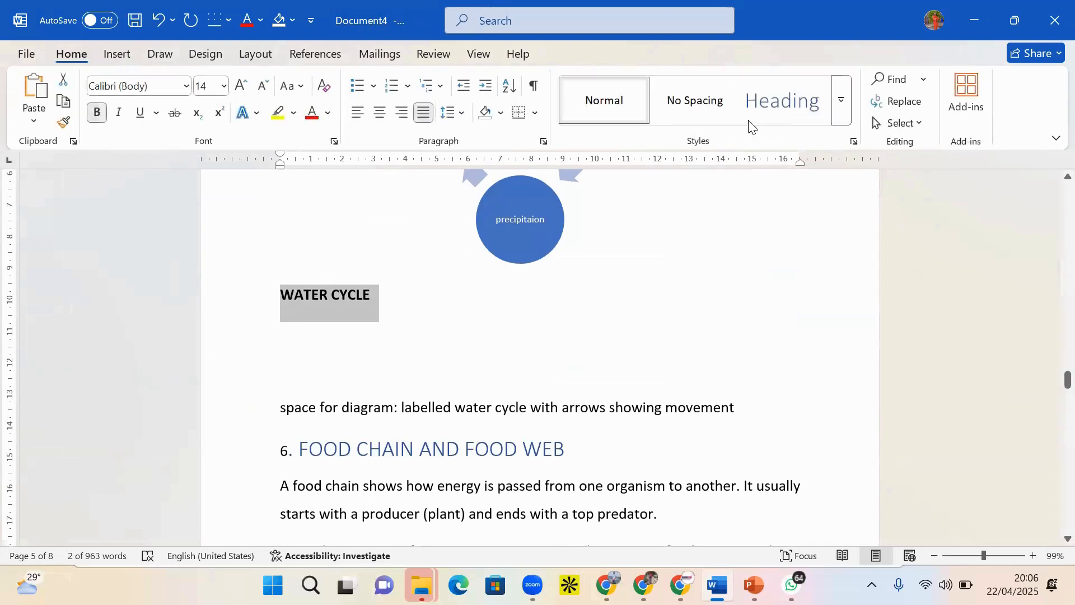
left_click(842, 107)
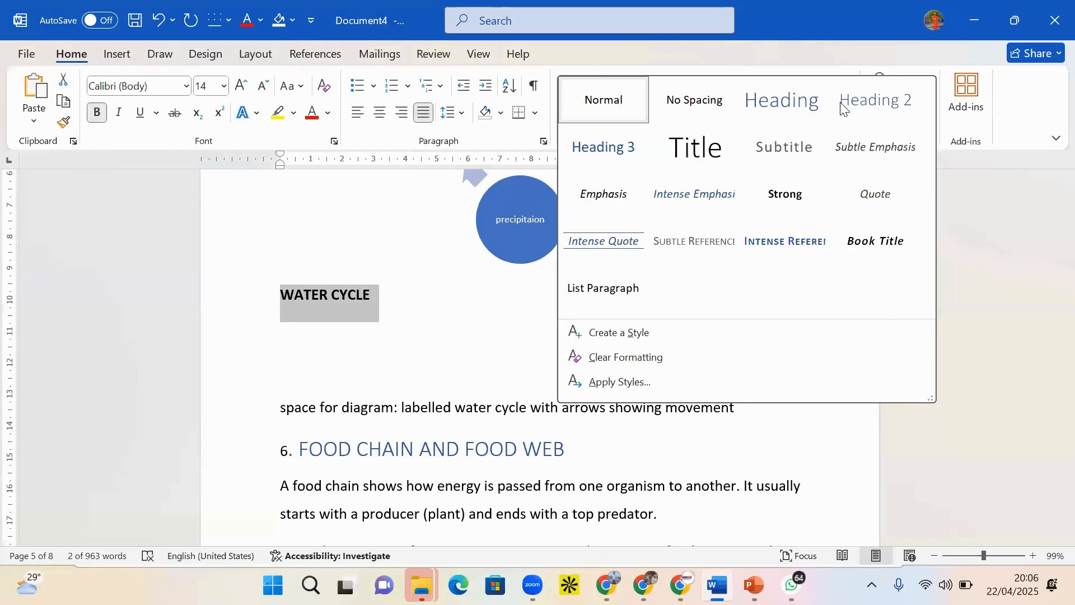
left_click(877, 115)
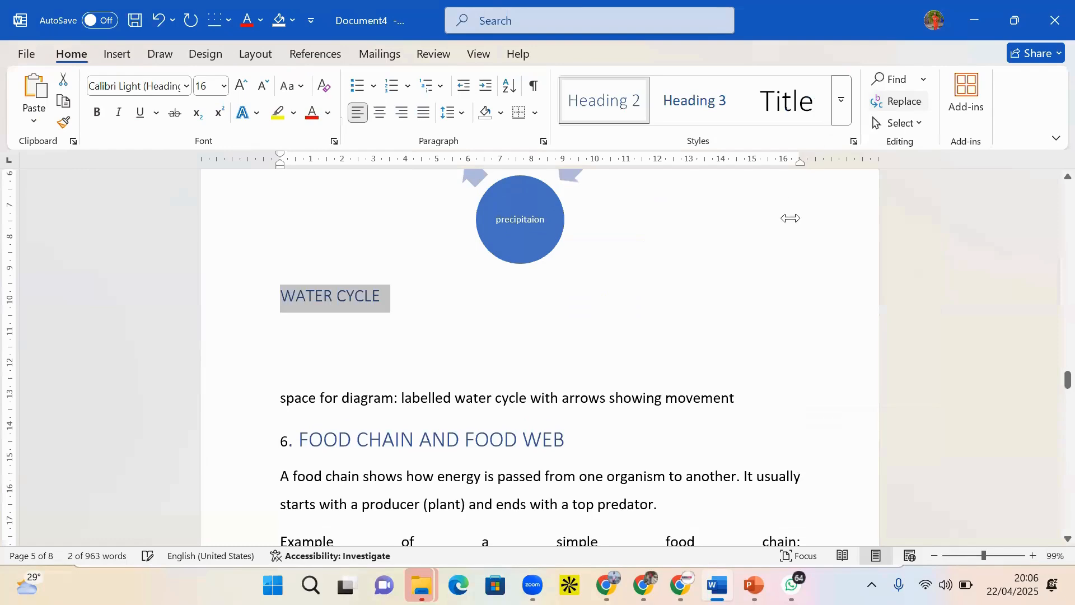
Apply the Heading 2 style to the "This is a Maize Plant" caption under the maize picture
left_click_drag(1050, 384, 1052, 351)
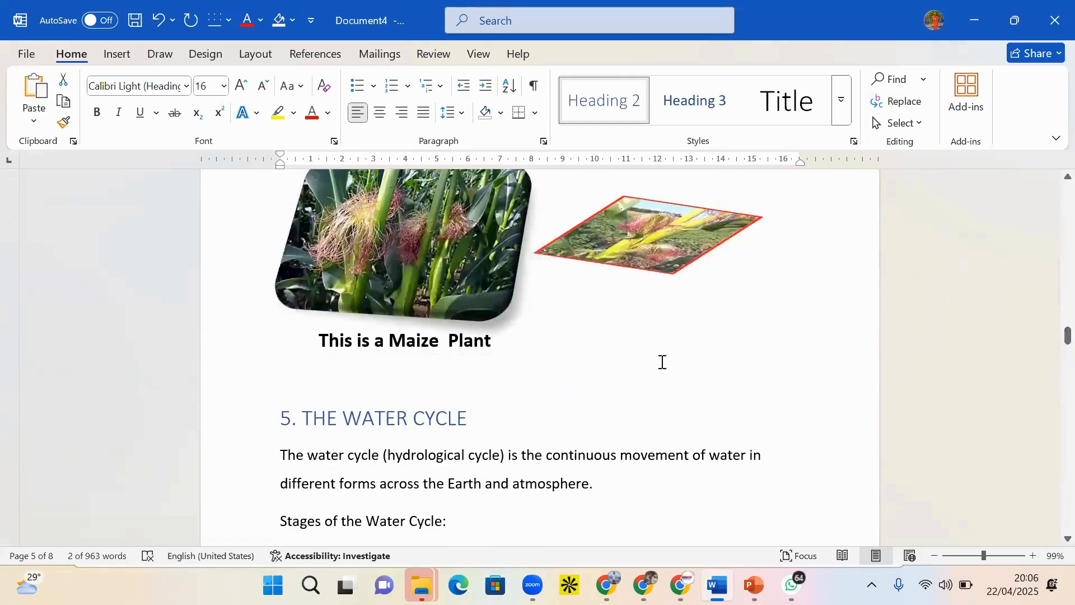
left_click(485, 350)
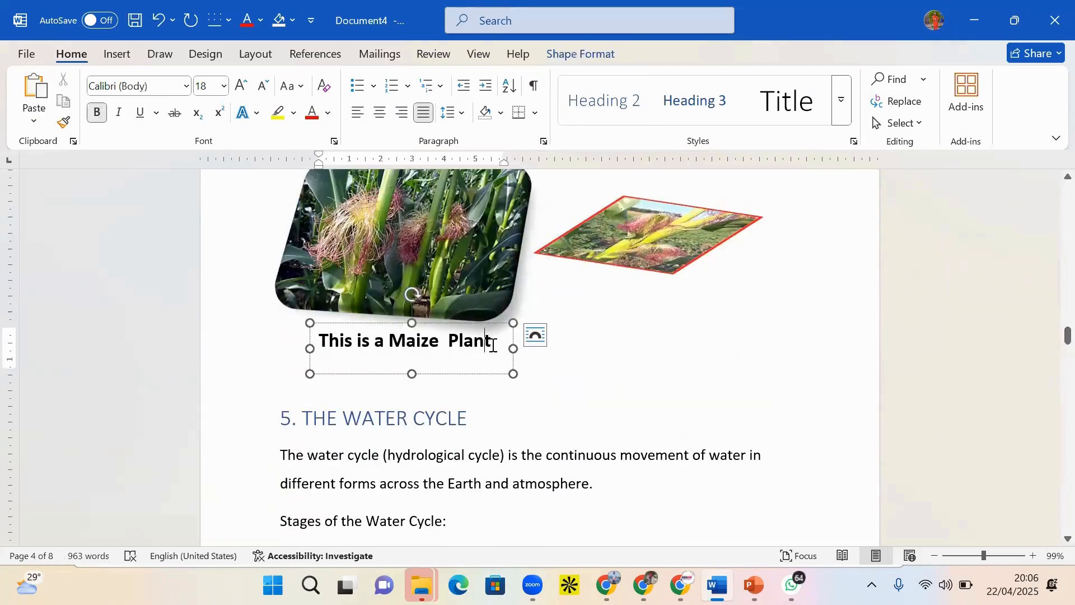
left_click(312, 327)
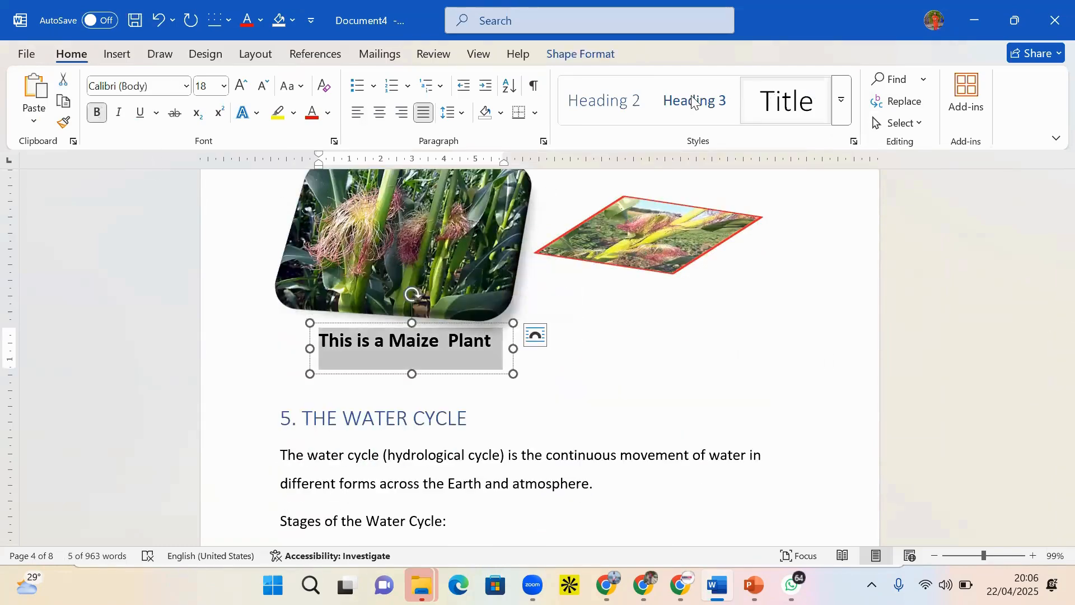
left_click(616, 102)
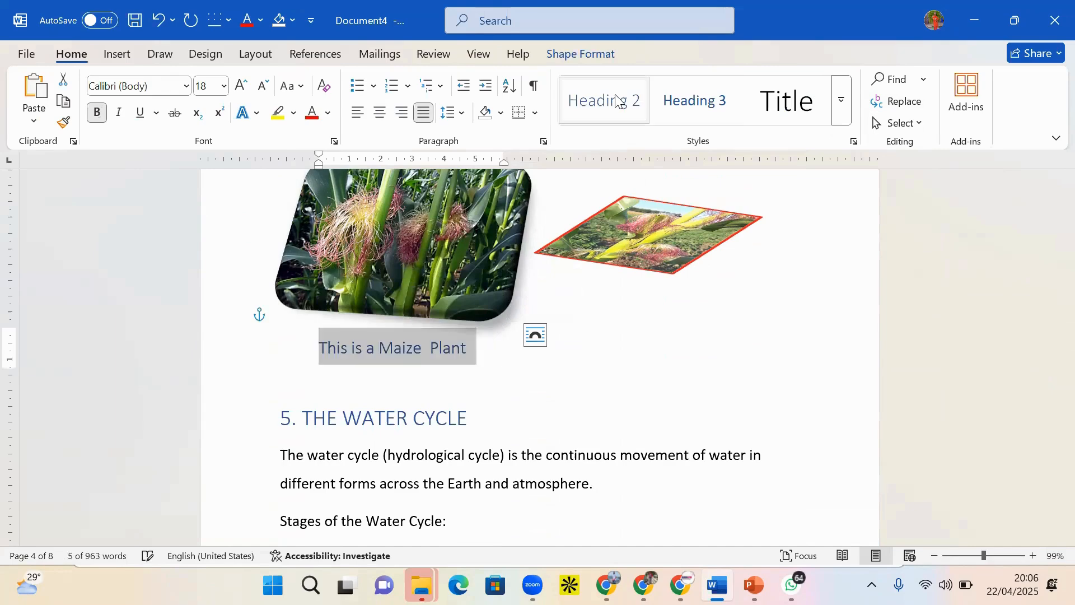
left_click(571, 384)
Left-align the "Example of a simple food chain:" line and add a blank line between it and the Grass → Hawk chain
left_click_drag(1052, 349, 1050, 406)
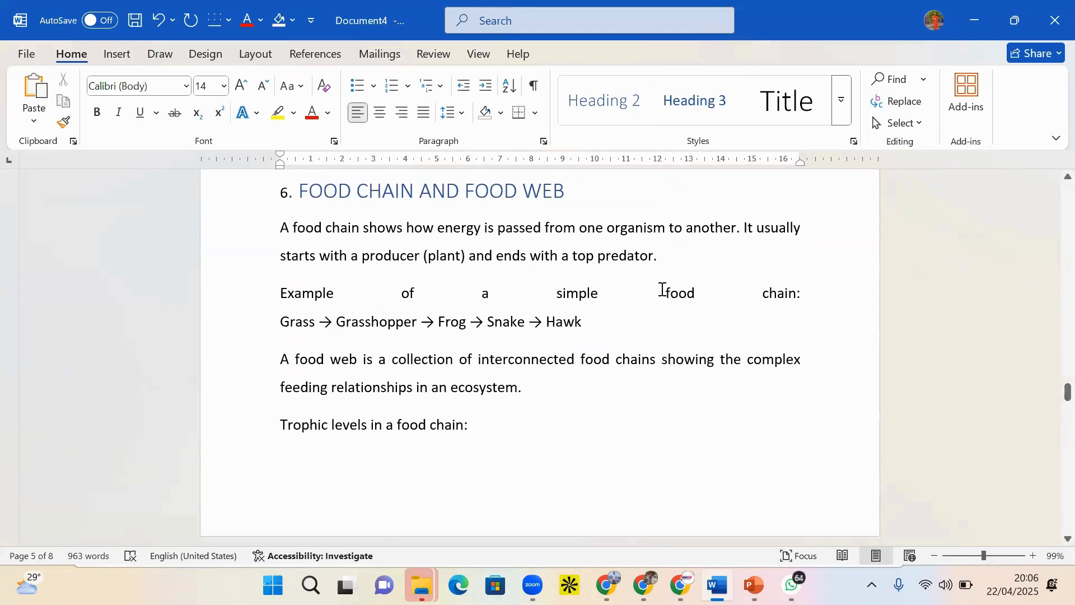
left_click_drag(804, 297, 285, 295)
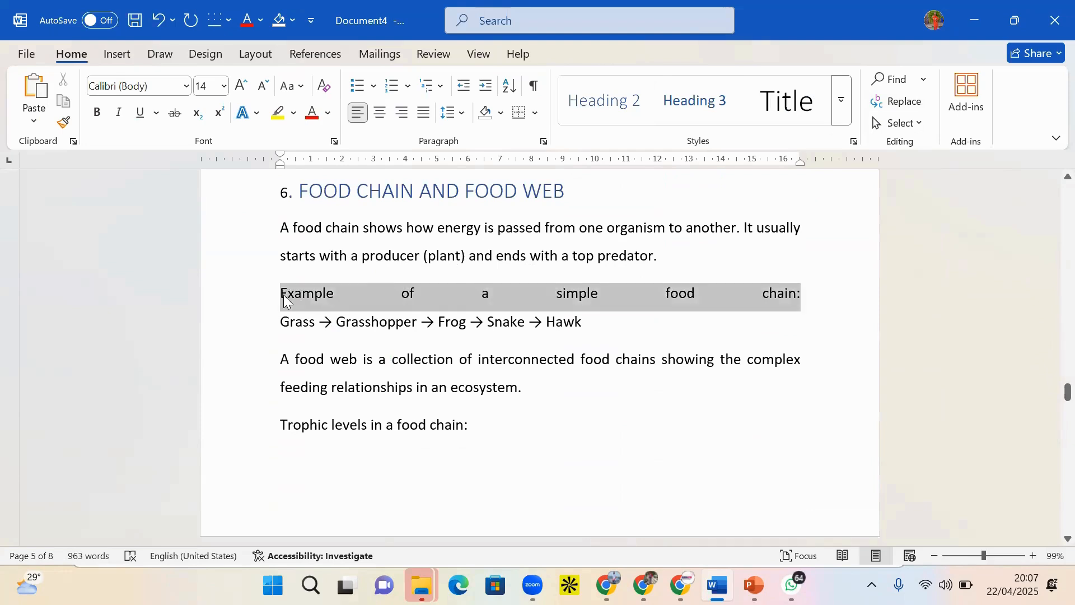
left_click(359, 116)
left_click(332, 330)
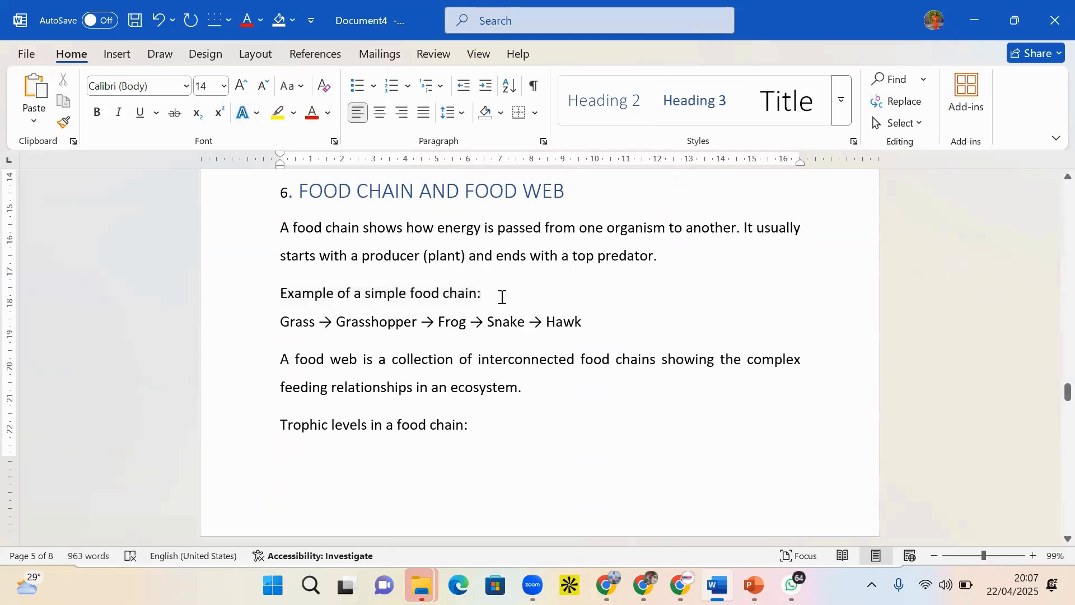
key("Return")
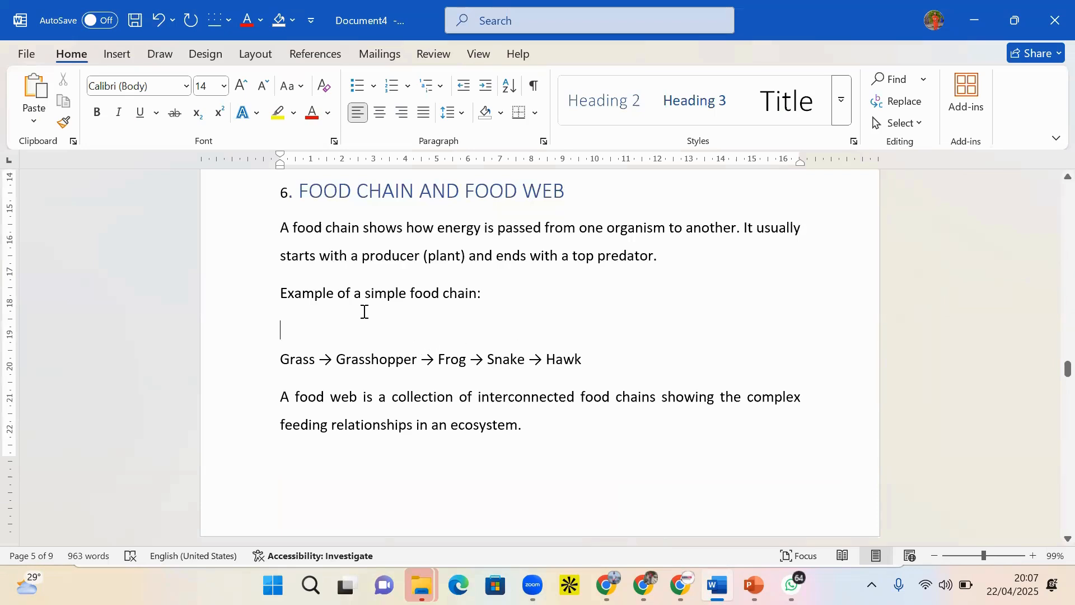
Insert a Basic Chevron Process SmartArt graphic on the blank line above the Grass → Hawk chain
left_click(125, 58)
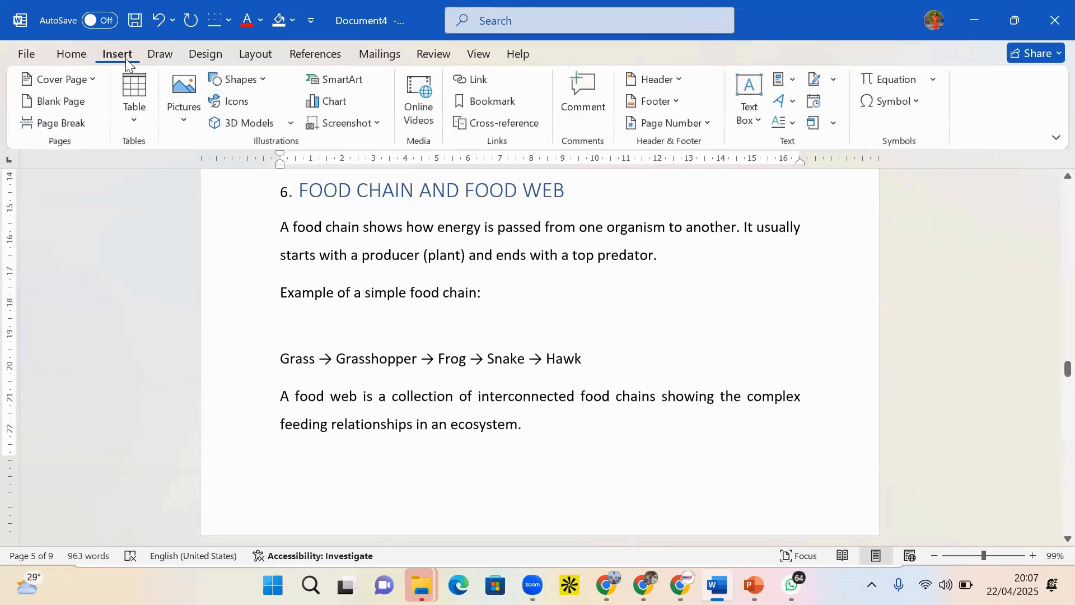
left_click(343, 82)
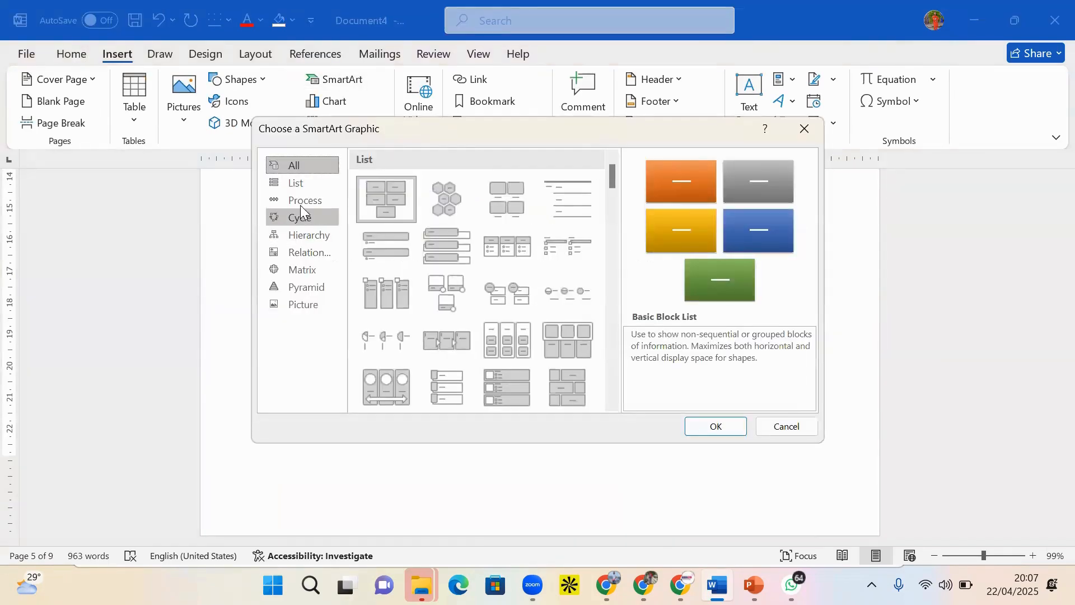
left_click(302, 202)
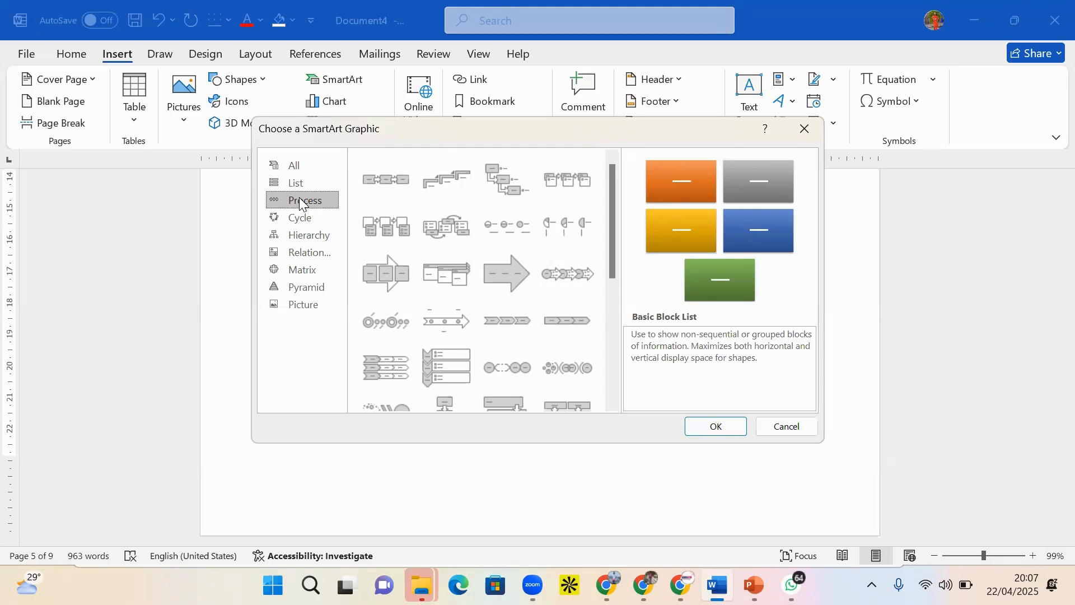
left_click(508, 329)
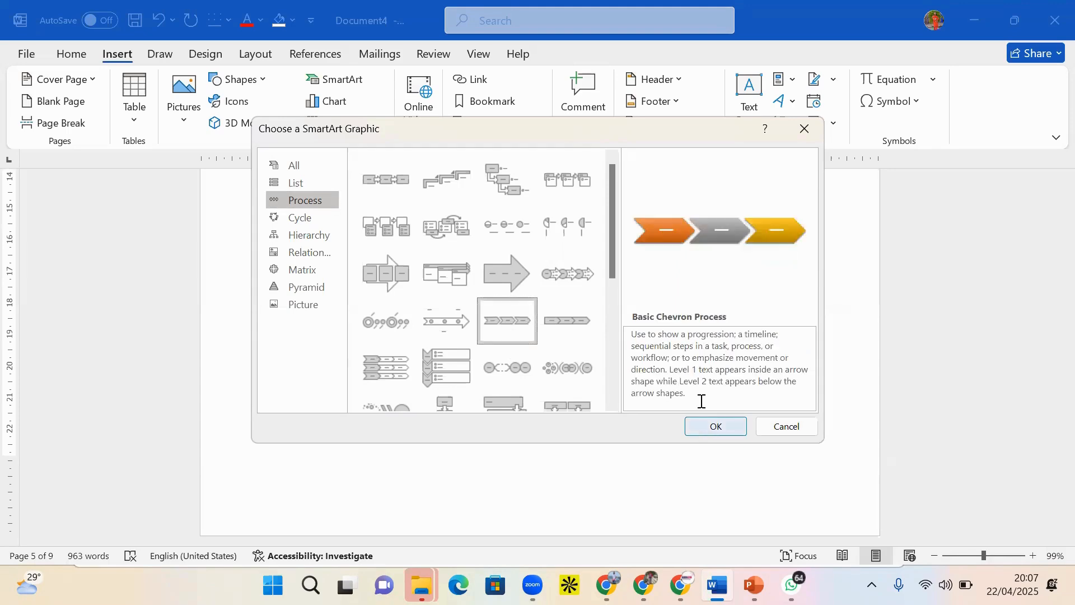
left_click(711, 425)
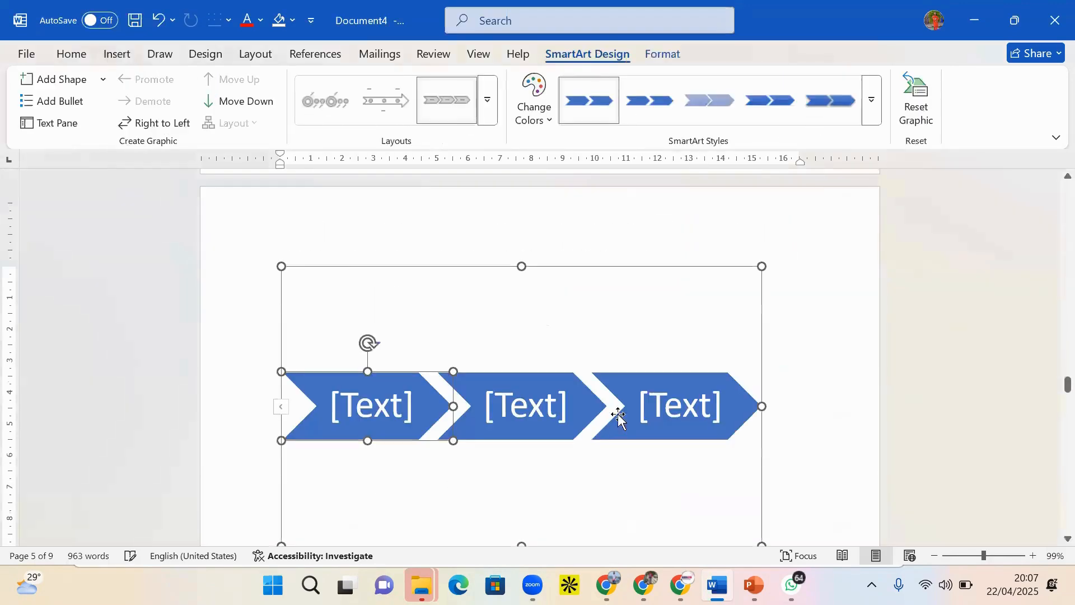
Reduce the chevron graphic's height to a thin strip about 1.2 cm high so it fits under the food chain example line
left_click_drag(1067, 393, 1036, 384)
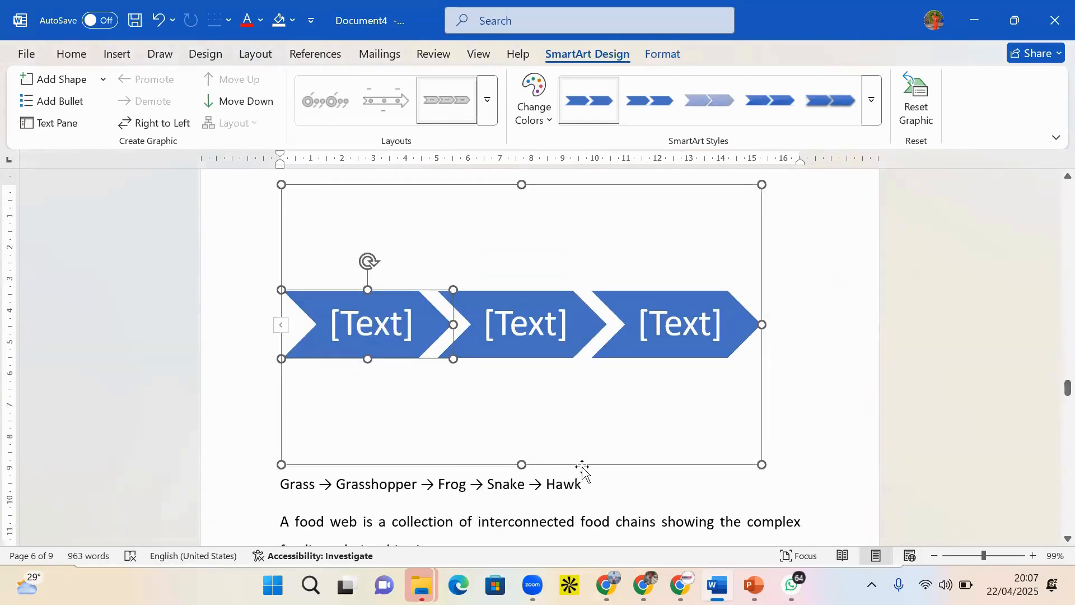
left_click_drag(521, 464, 485, 297)
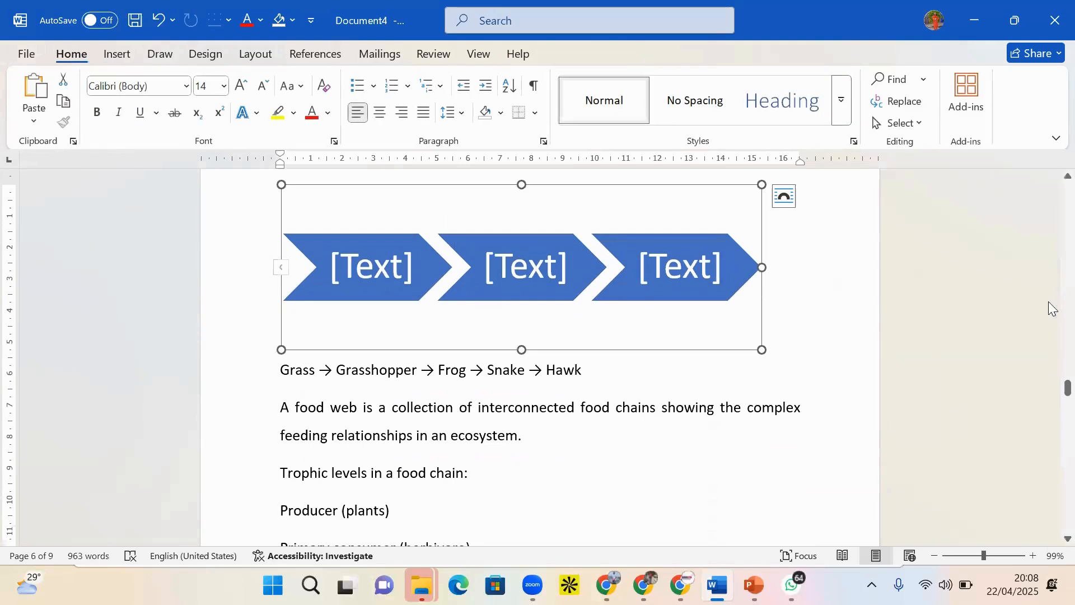
left_click_drag(1053, 388, 1052, 381)
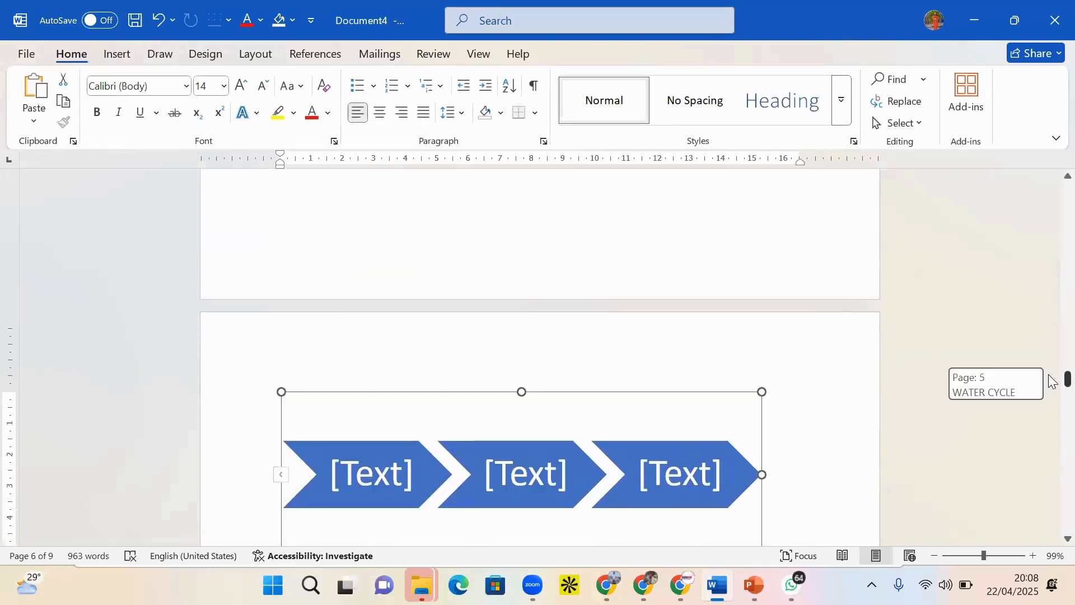
left_click_drag(524, 405, 526, 452)
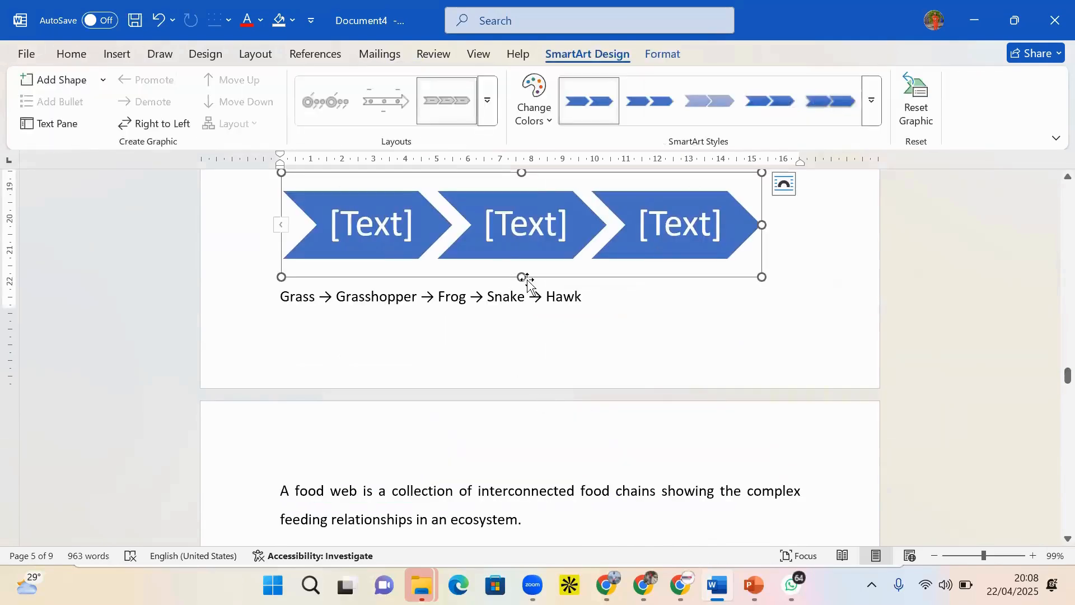
left_click_drag(525, 279, 503, 214)
left_click(497, 209)
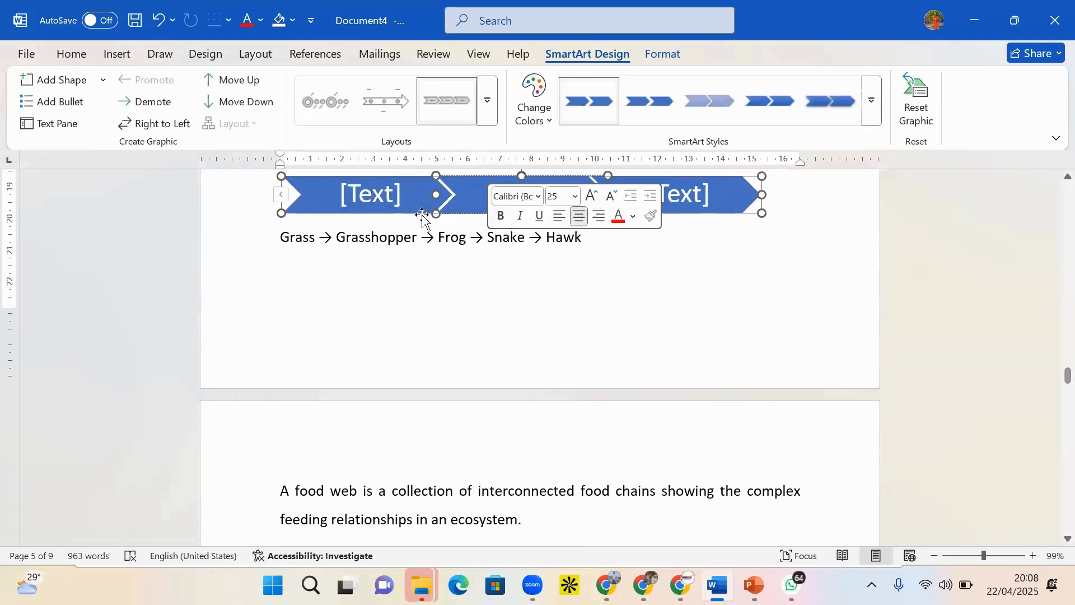
Label the three chevrons Grass, Grasshopper and Frog in order
left_click(391, 201)
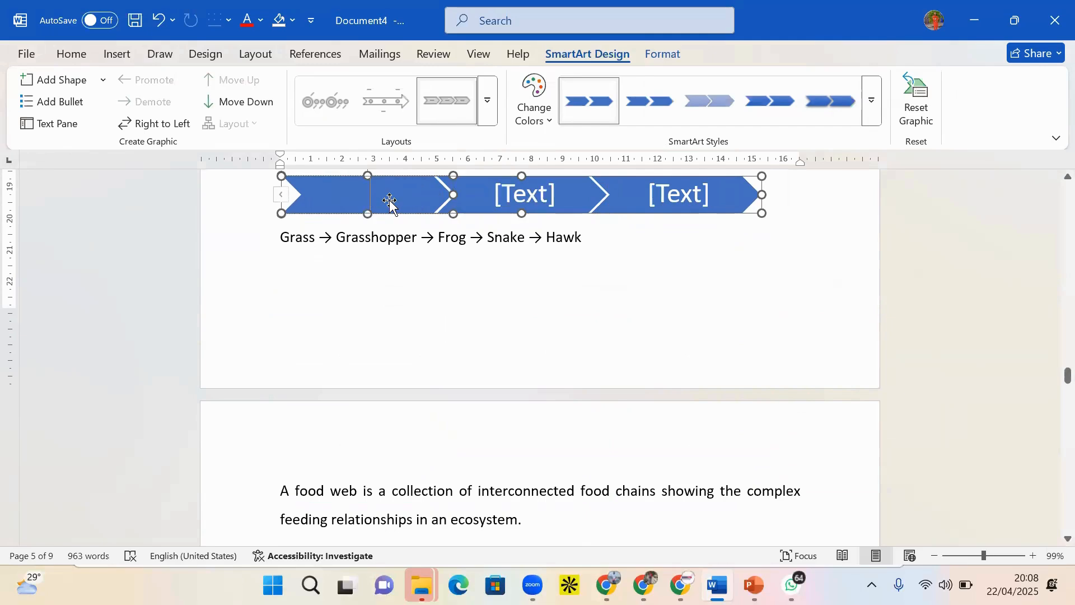
type("Grass")
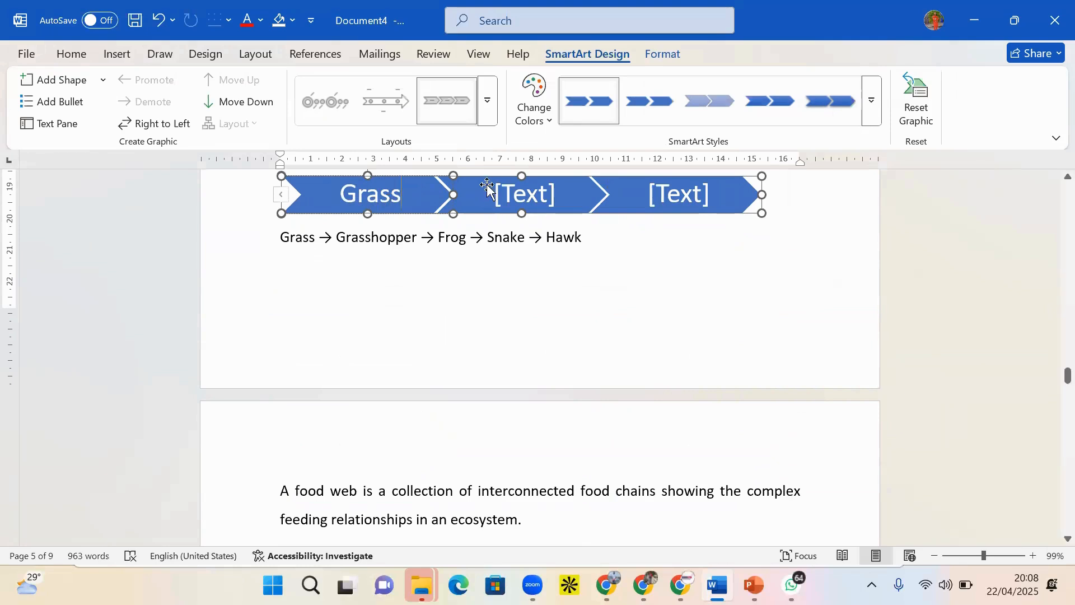
left_click(513, 196)
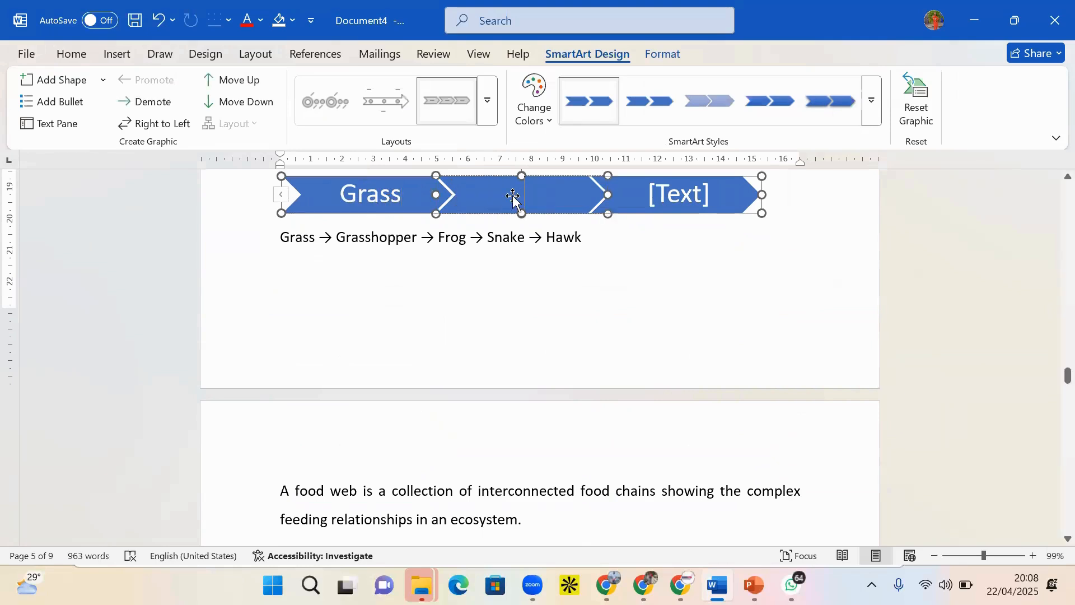
type("Grassh")
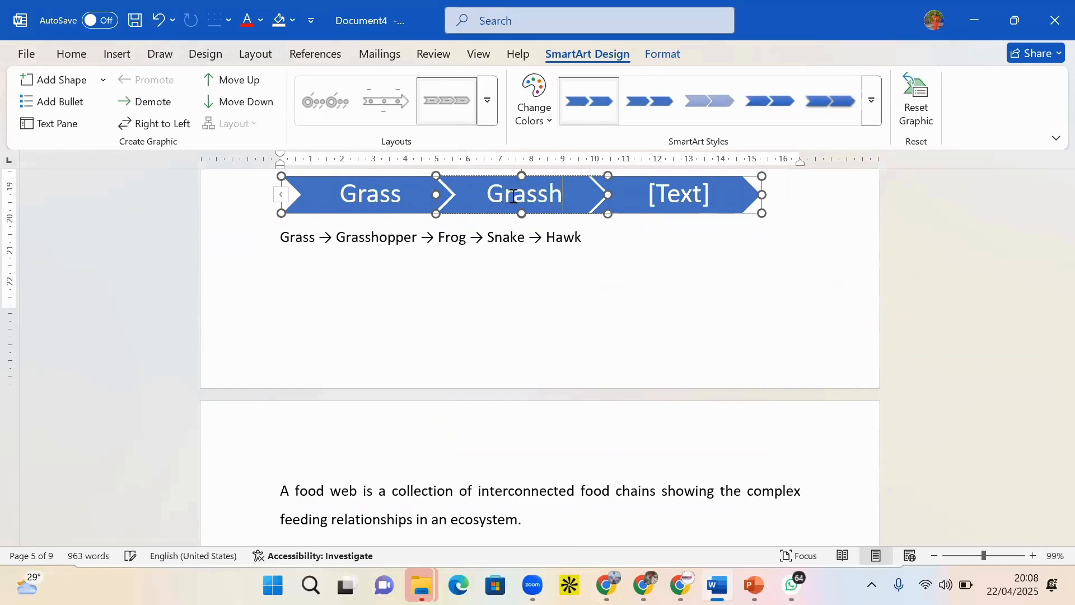
type("opper")
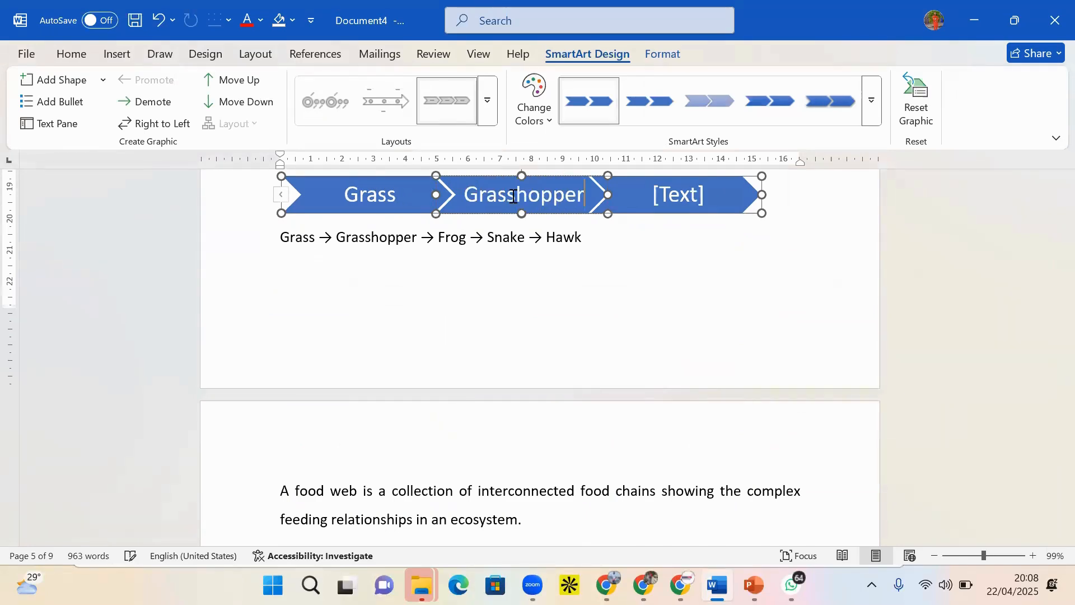
left_click(647, 202)
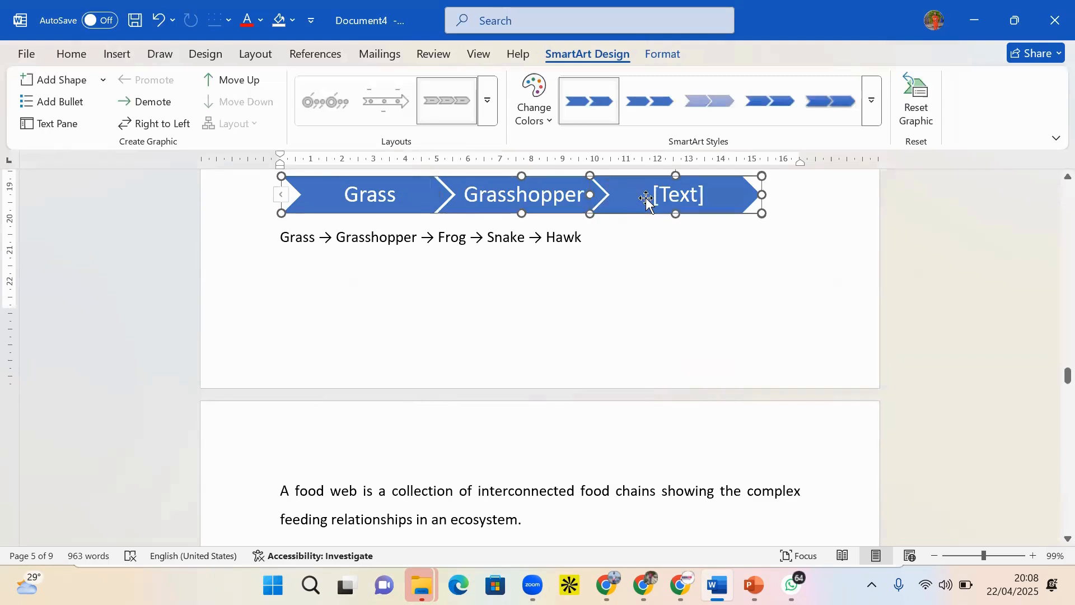
left_click(670, 202)
type("Frog")
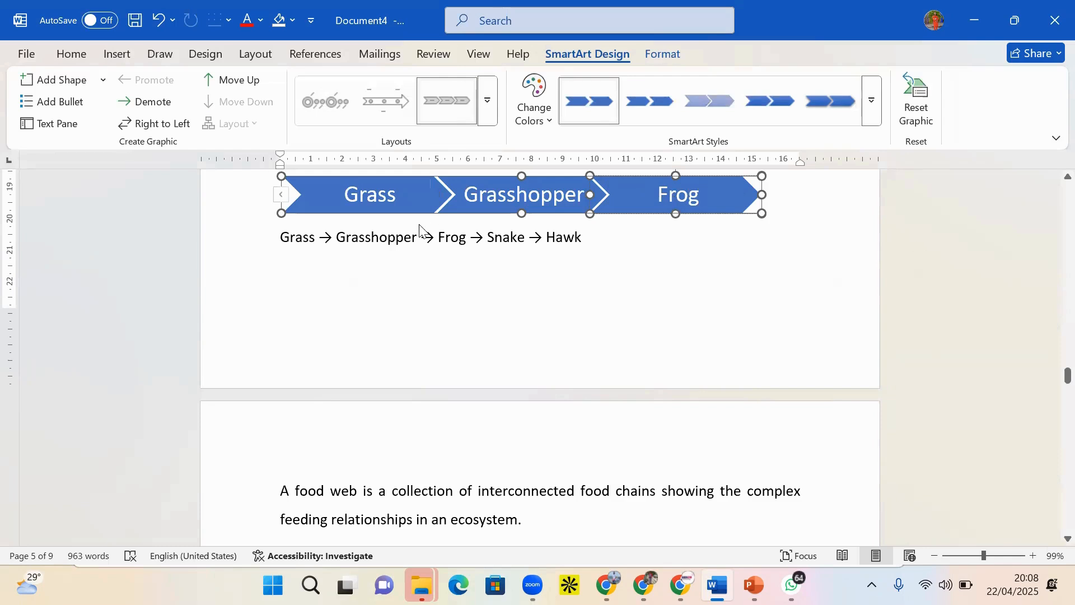
Add two more chevrons labelled Snake and Hawk after Frog using the SmartArt text pane, and close the pane
left_click(286, 196)
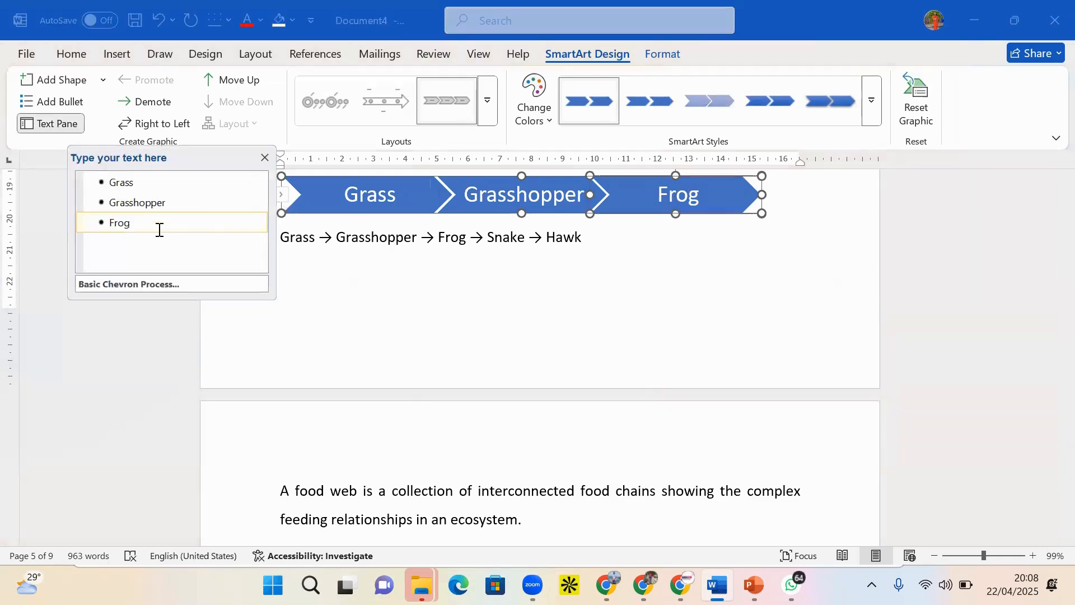
key("Return")
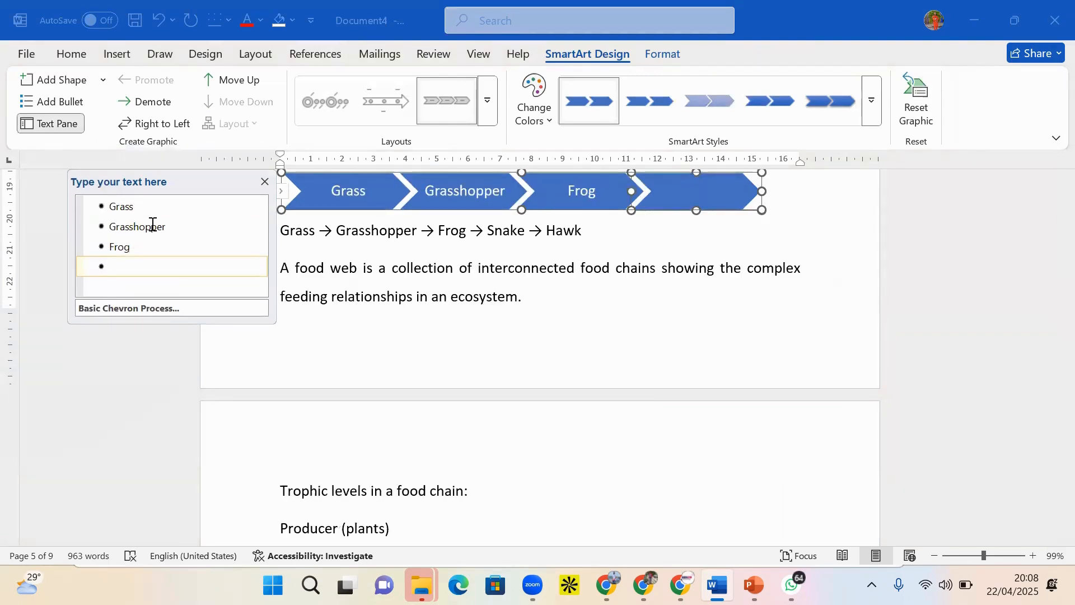
type("Snake")
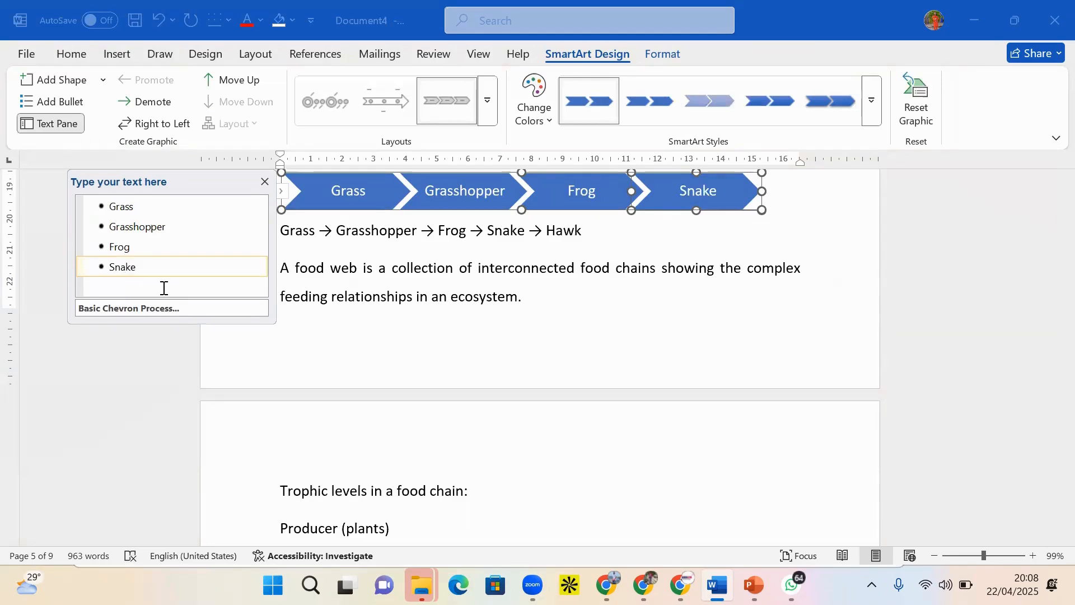
key("Return")
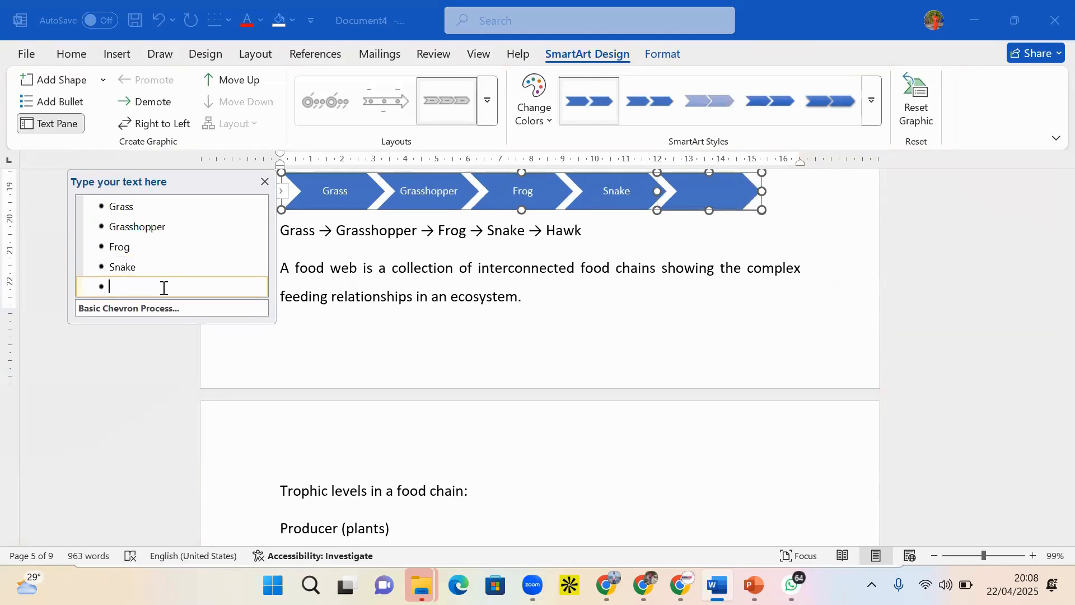
type("Hawk")
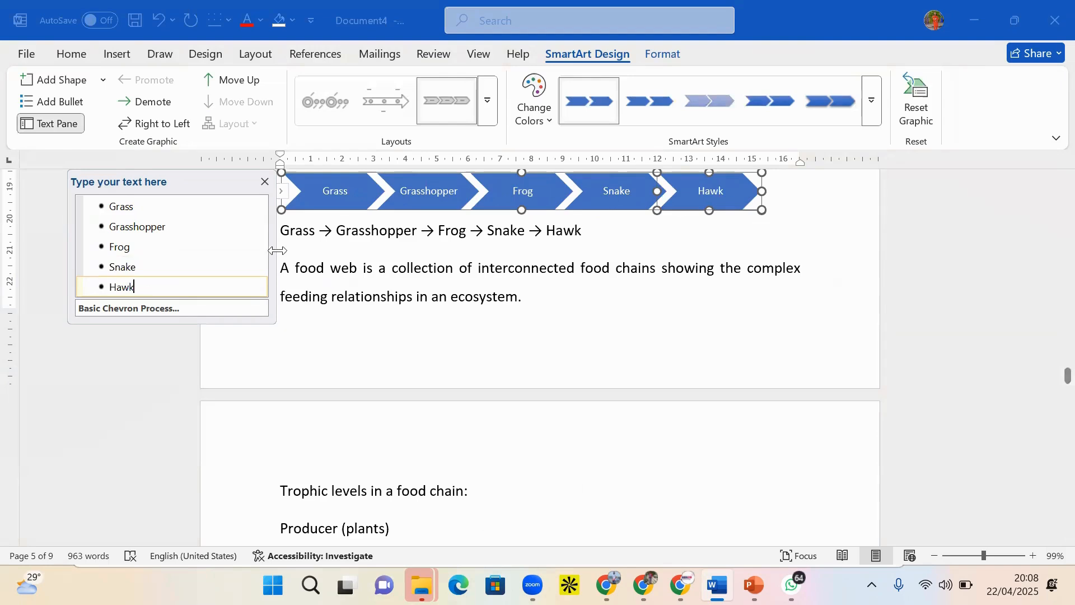
left_click(278, 192)
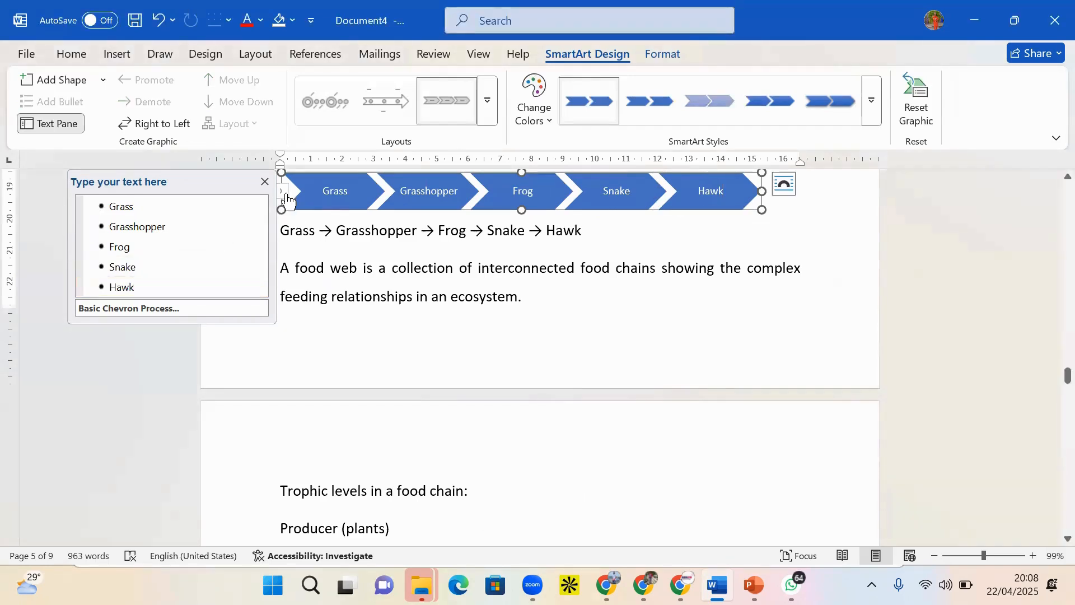
left_click(284, 194)
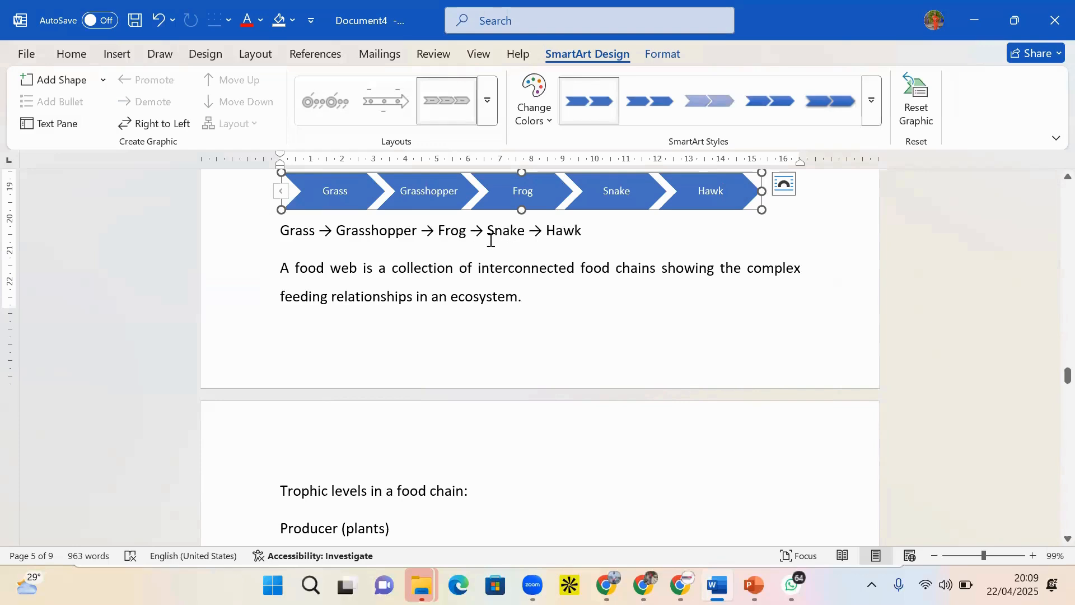
Apply the main Heading style to the section title "7. IMPORTANCE OF BIOLOGY IN DAILY LIFE"
mouse_move(1067, 374)
left_mouse_down()
mouse_move(1054, 376)
mouse_move(1051, 392)
mouse_move(1053, 371)
mouse_move(1055, 389)
left_mouse_up()
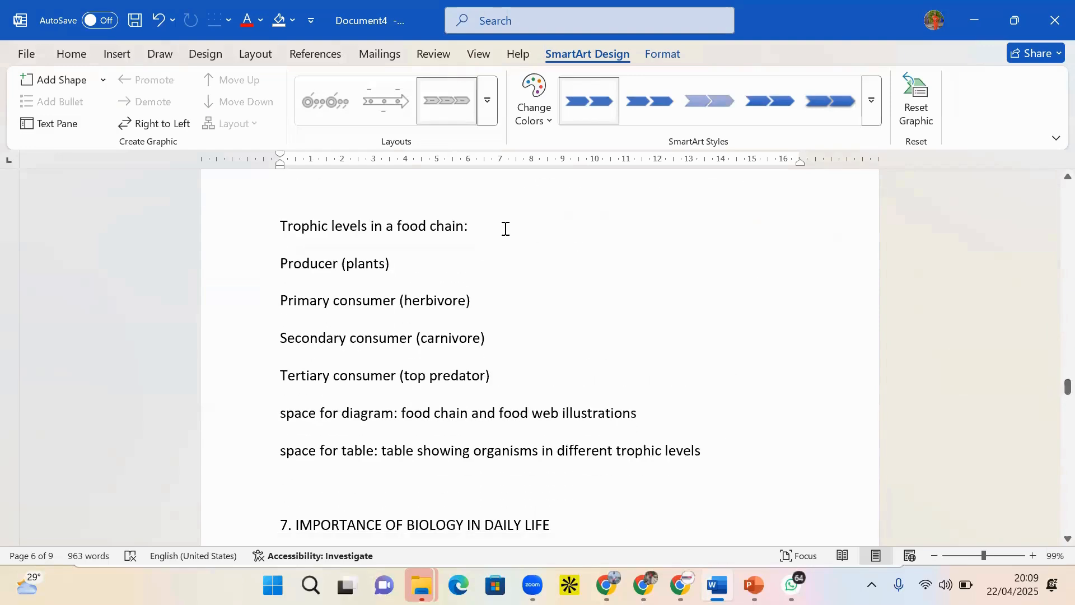
left_click_drag(473, 234, 308, 250)
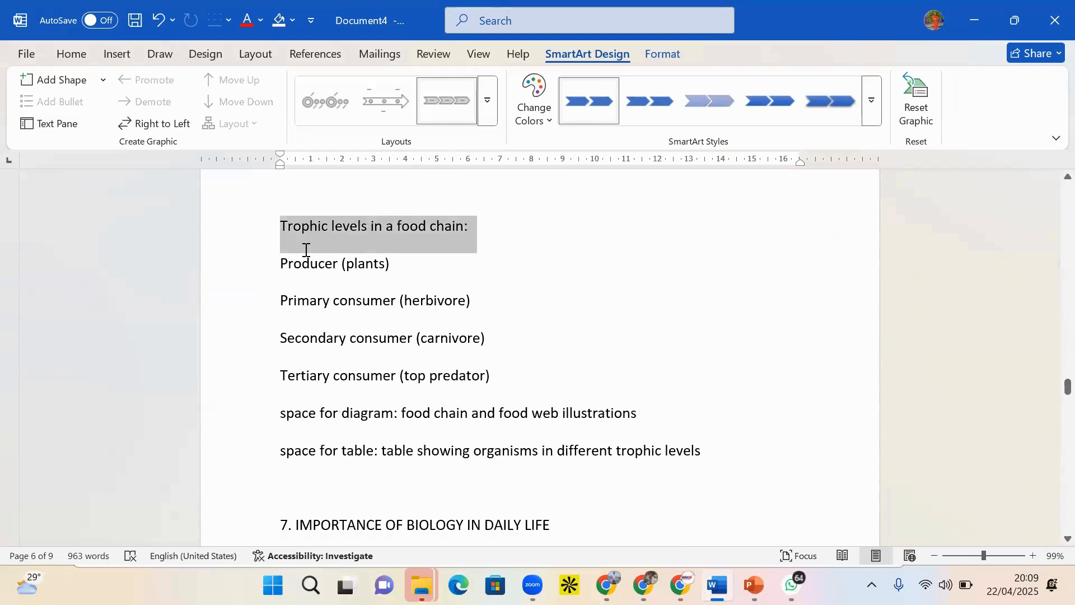
left_click_drag(1053, 388, 1053, 402)
left_click_drag(566, 219, 254, 202)
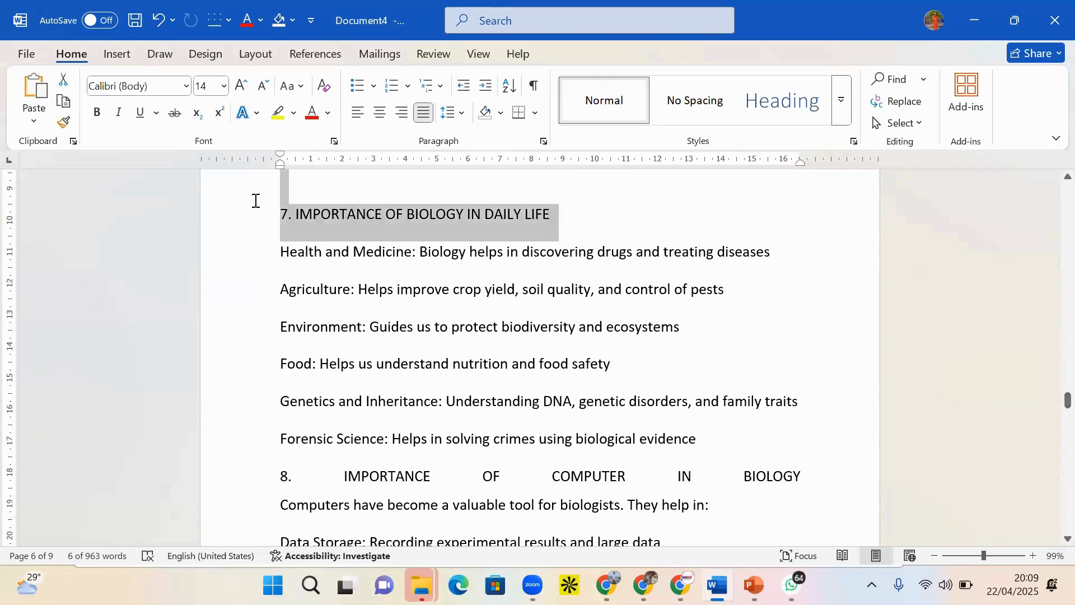
left_click(782, 101)
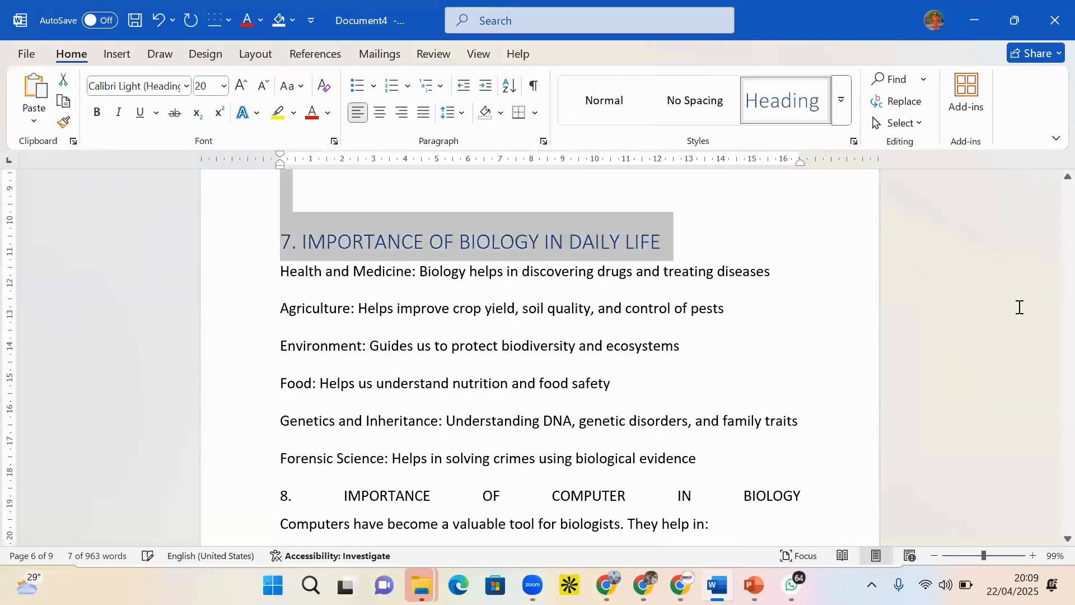
Bold the lead-in labels "Environment:" and "Agriculture:" in section 7
left_click_drag(1053, 407, 1056, 408)
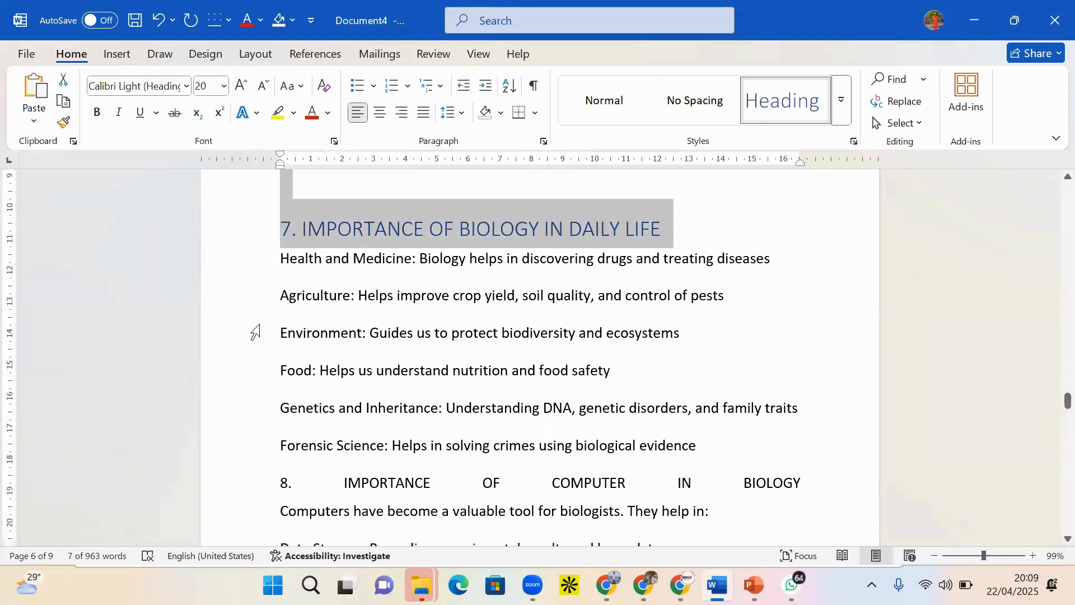
left_click_drag(334, 336, 369, 340)
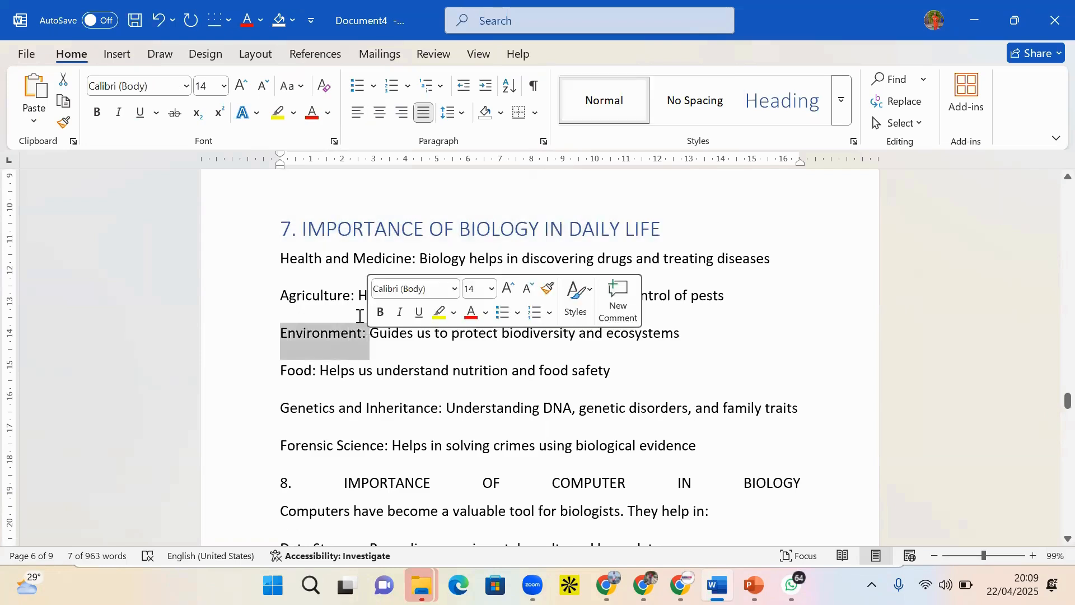
left_click(97, 113)
double_click(320, 297)
left_click_drag(354, 297, 357, 297)
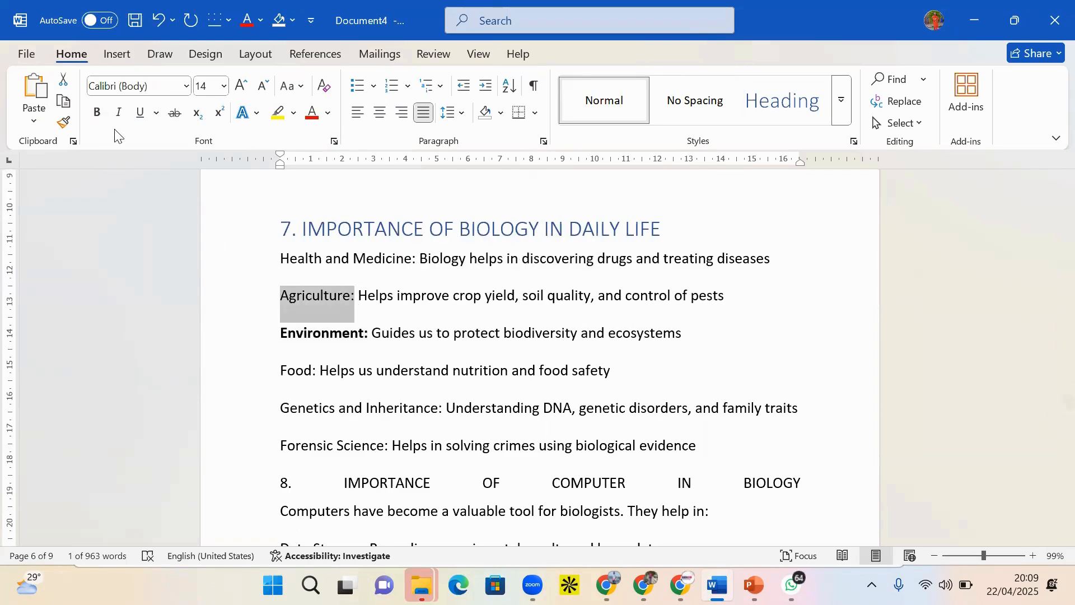
left_click(100, 114)
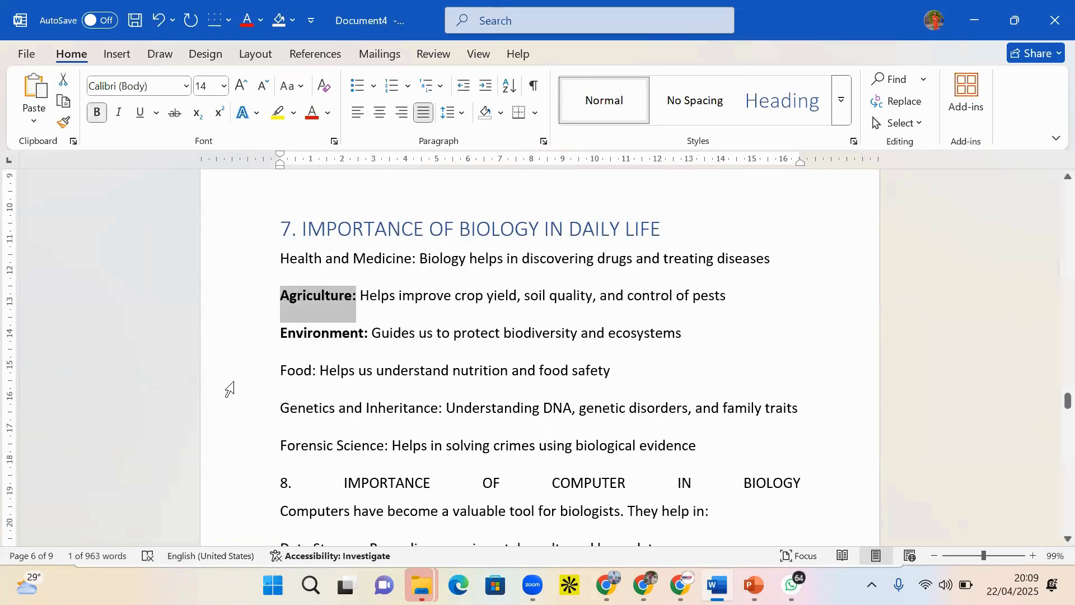
left_click_drag(280, 370, 319, 372)
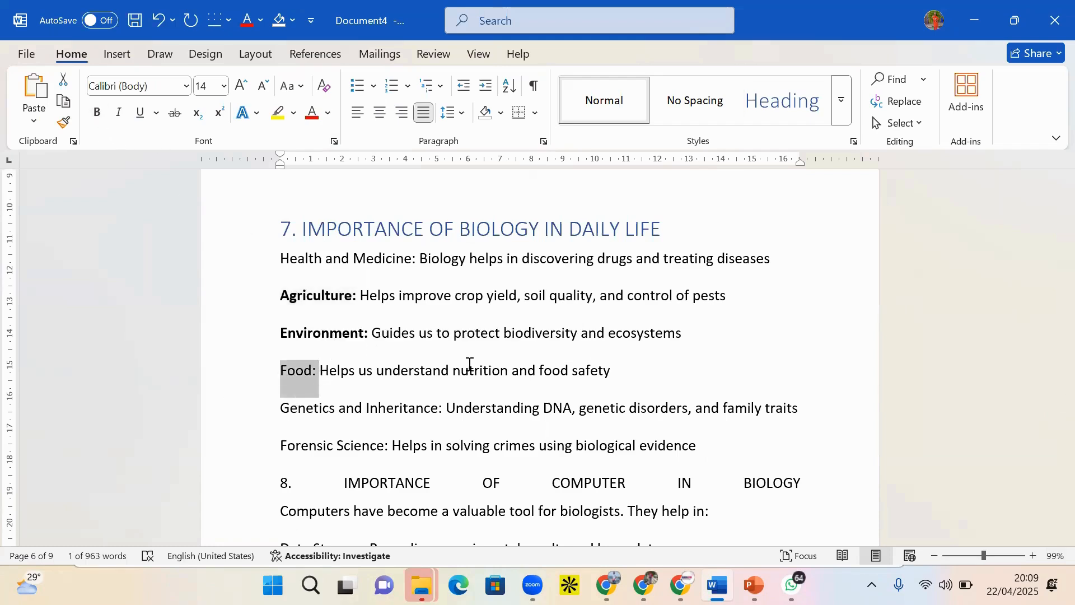
Left-align the section 8 title and apply the main Heading style to "IMPORTANCE OF COMPUTER IN BIOLOGY"
left_click_drag(1068, 401, 1068, 406)
left_click_drag(808, 366, 397, 364)
left_click_drag(313, 370, 309, 370)
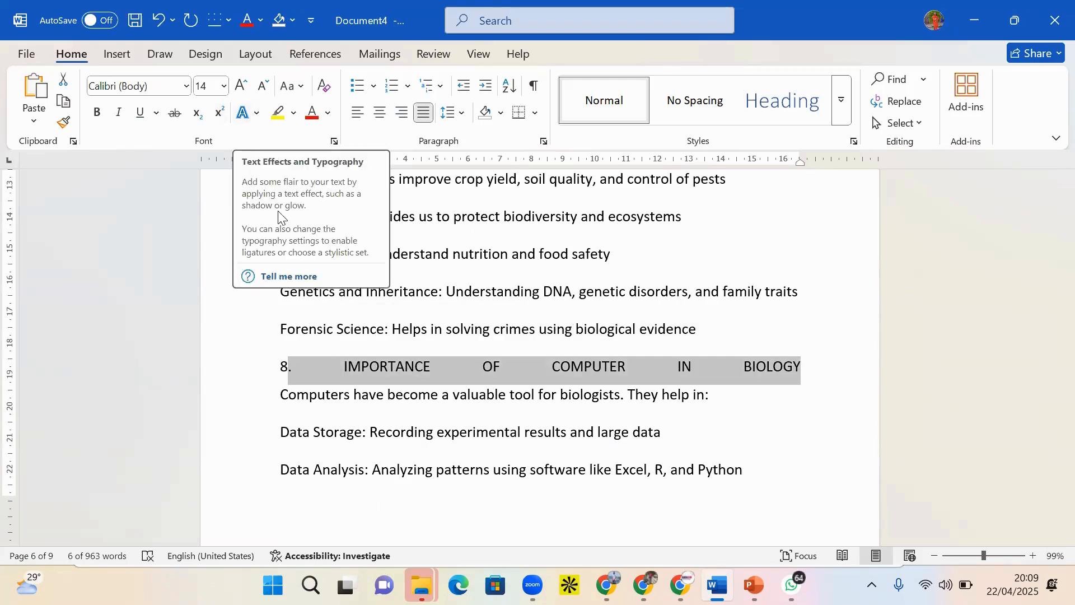
left_click(357, 113)
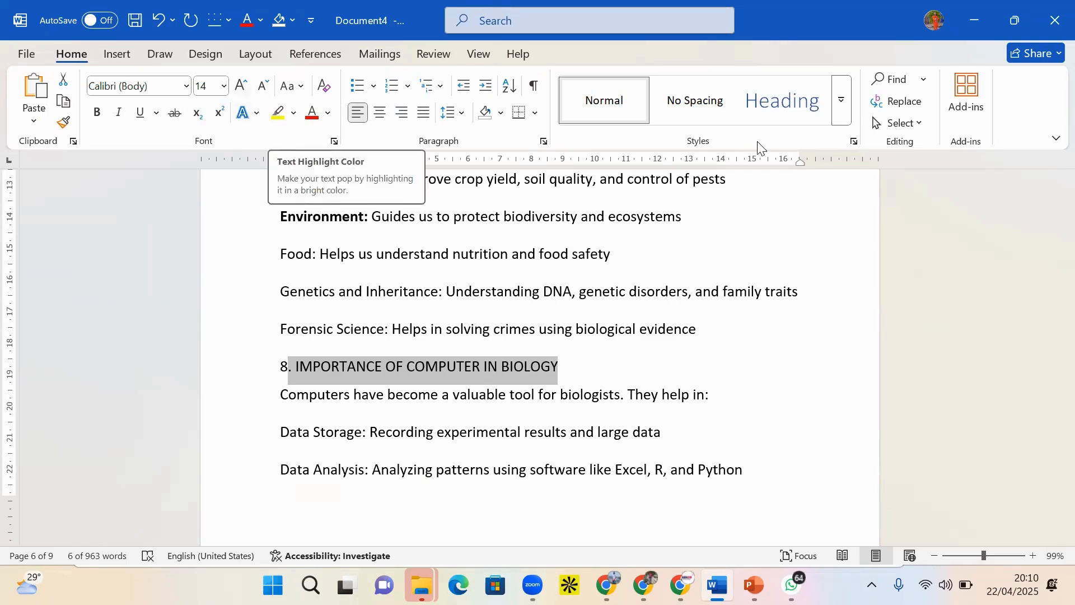
left_click(782, 101)
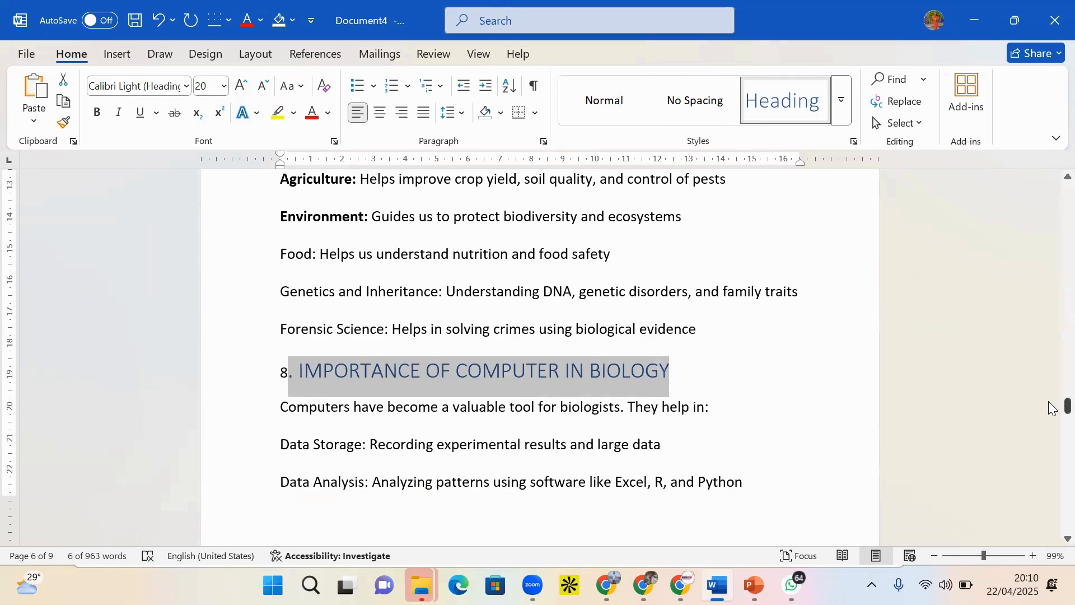
Apply the Heading 2 style to the labels "Data Storage:" and "Data Analysis:" in section 8
left_click_drag(1064, 407, 1056, 414)
left_click_drag(291, 258, 374, 265)
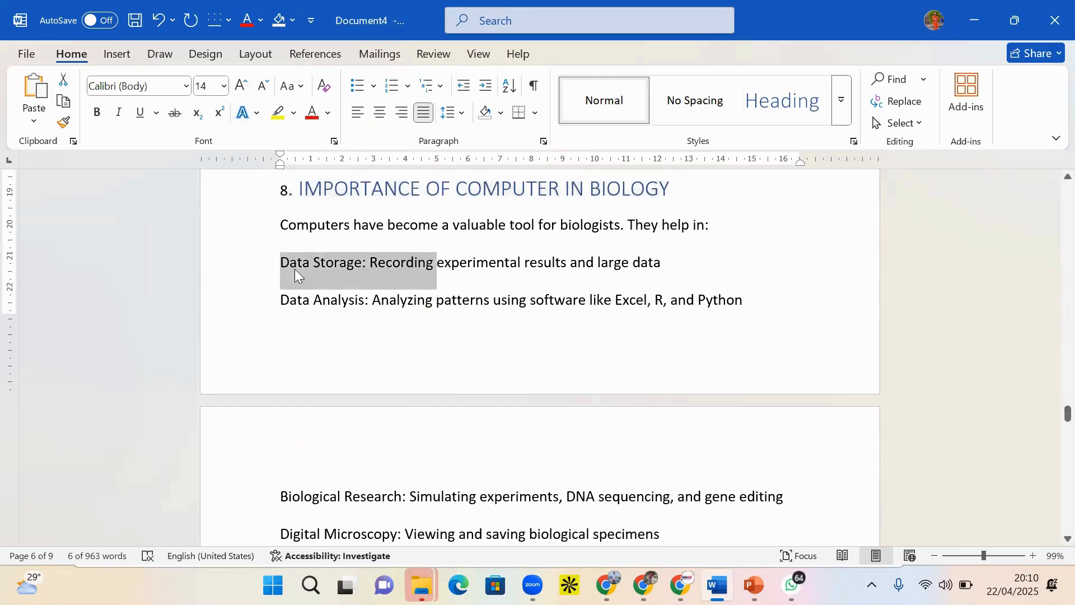
left_click_drag(305, 279, 365, 269)
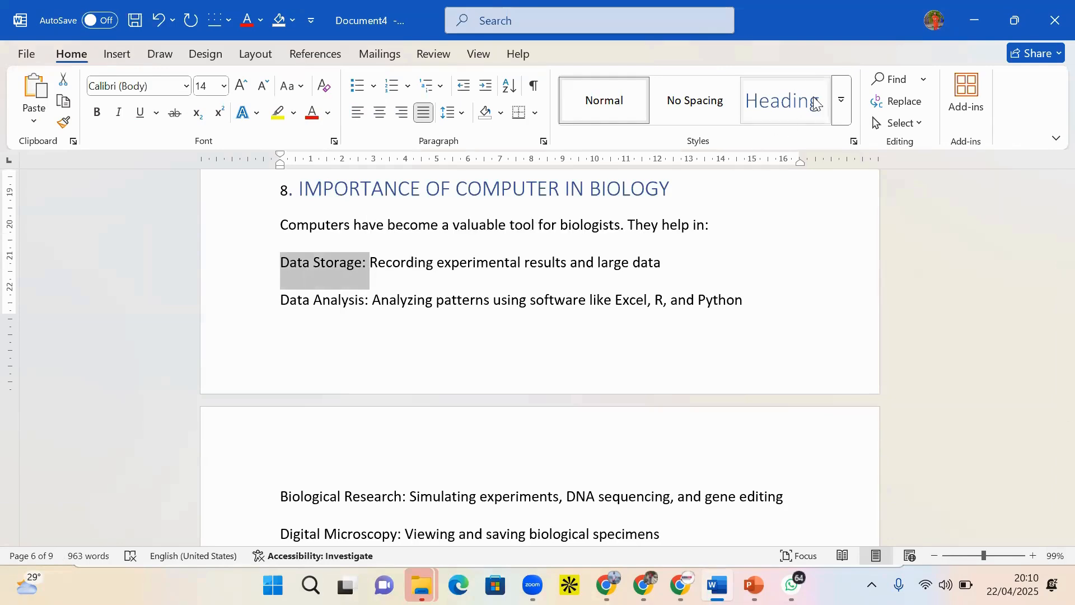
left_click(841, 100)
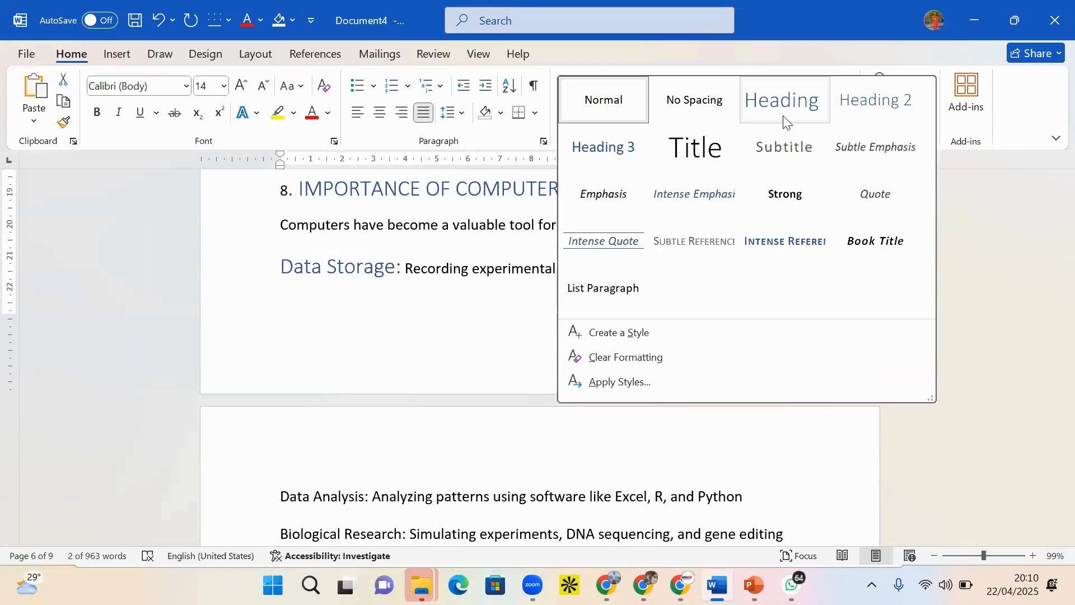
left_click(847, 115)
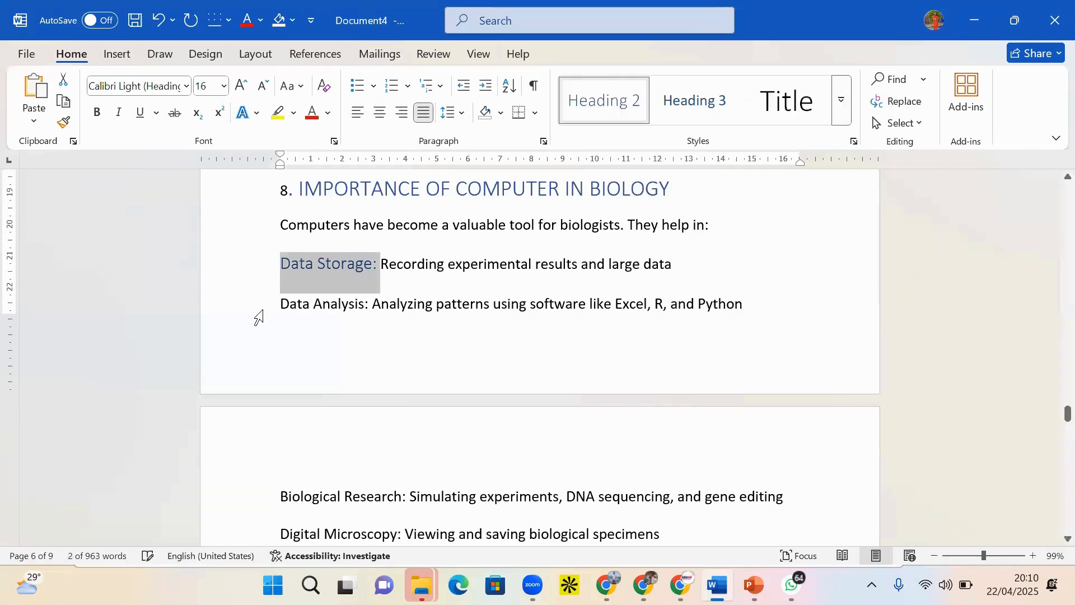
left_click_drag(278, 304, 373, 309)
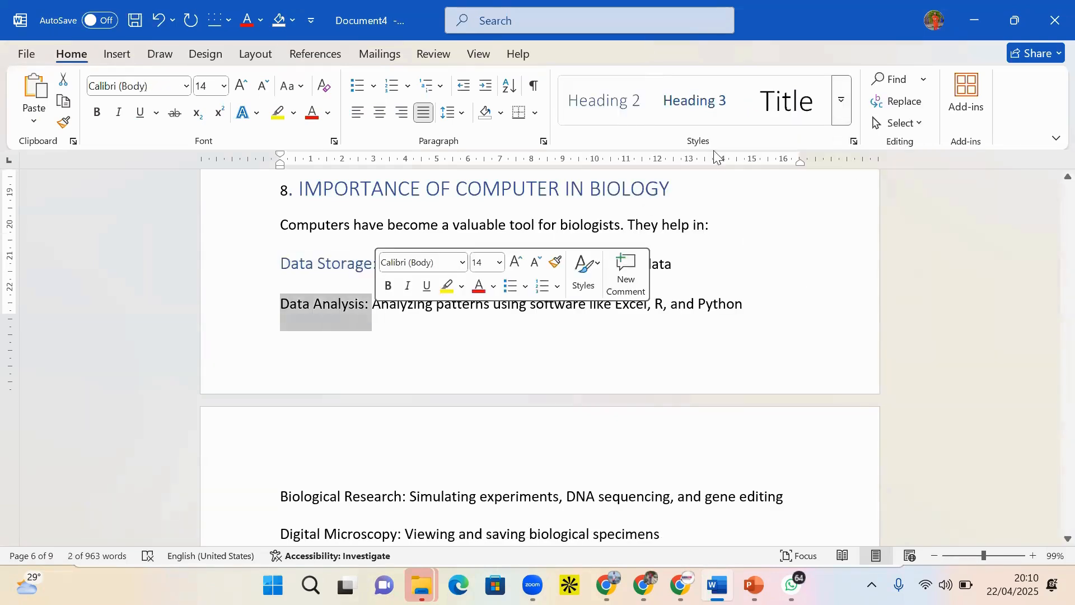
left_click(620, 108)
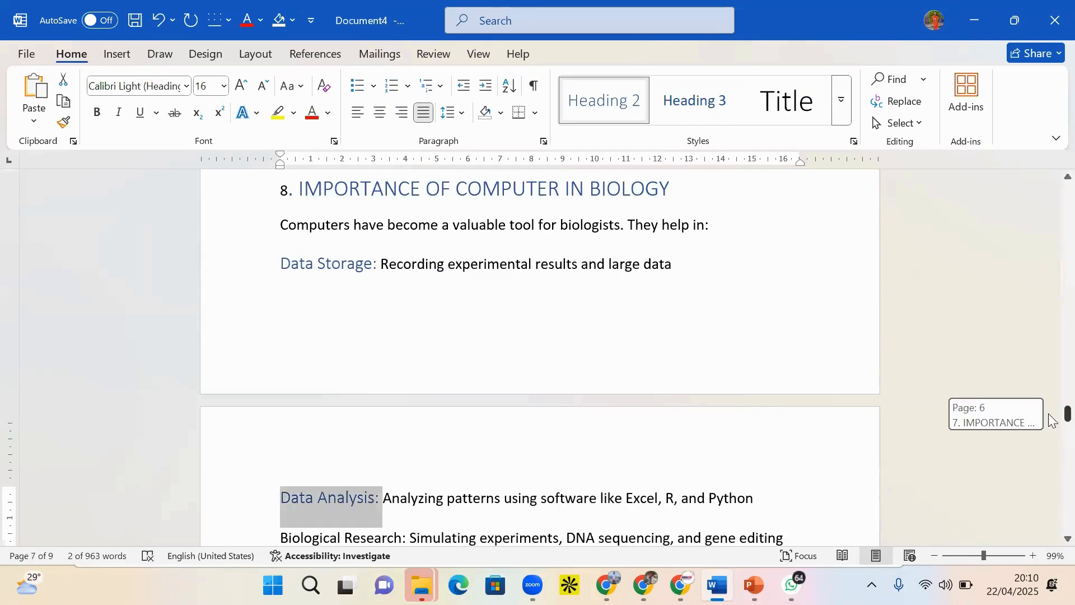
Apply the Heading 2 style to the labels "Biological Research:", "Education:" and "Communication:" in section 8
left_click_drag(1052, 420, 1051, 432)
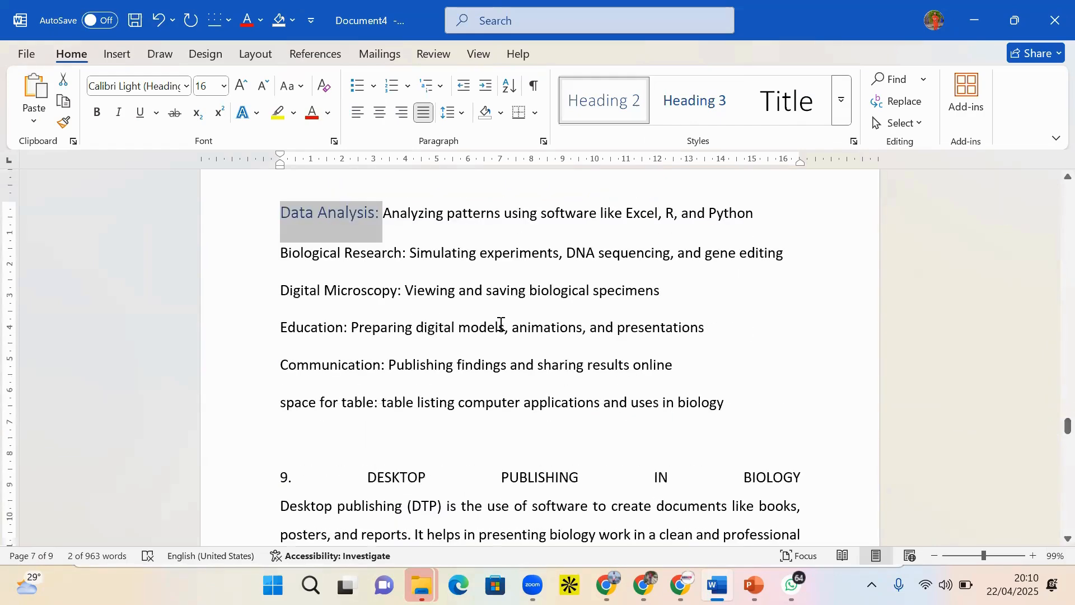
left_click_drag(282, 254, 410, 263)
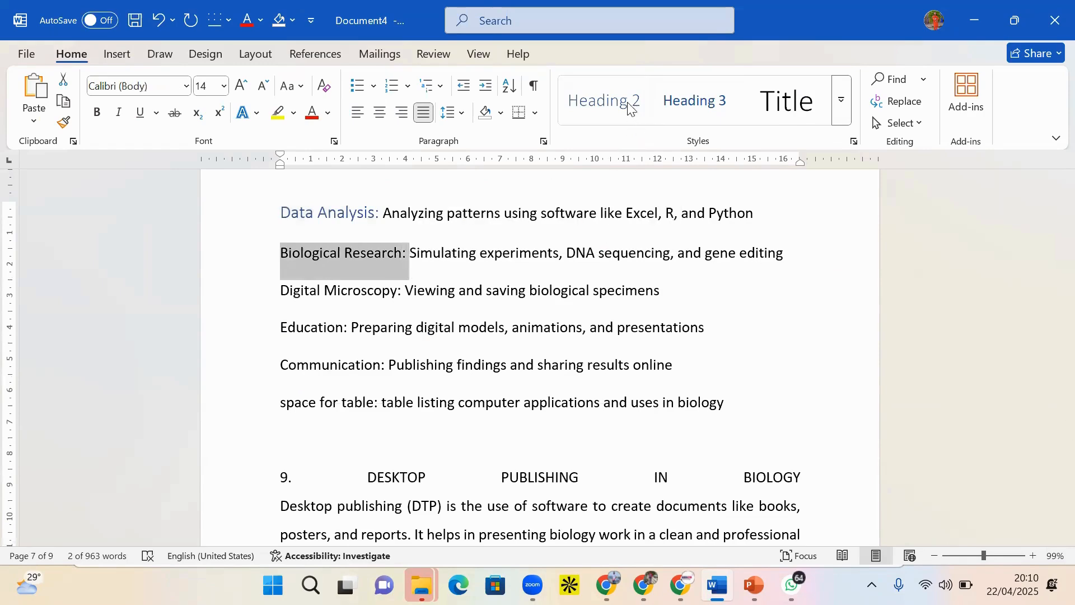
left_click(610, 111)
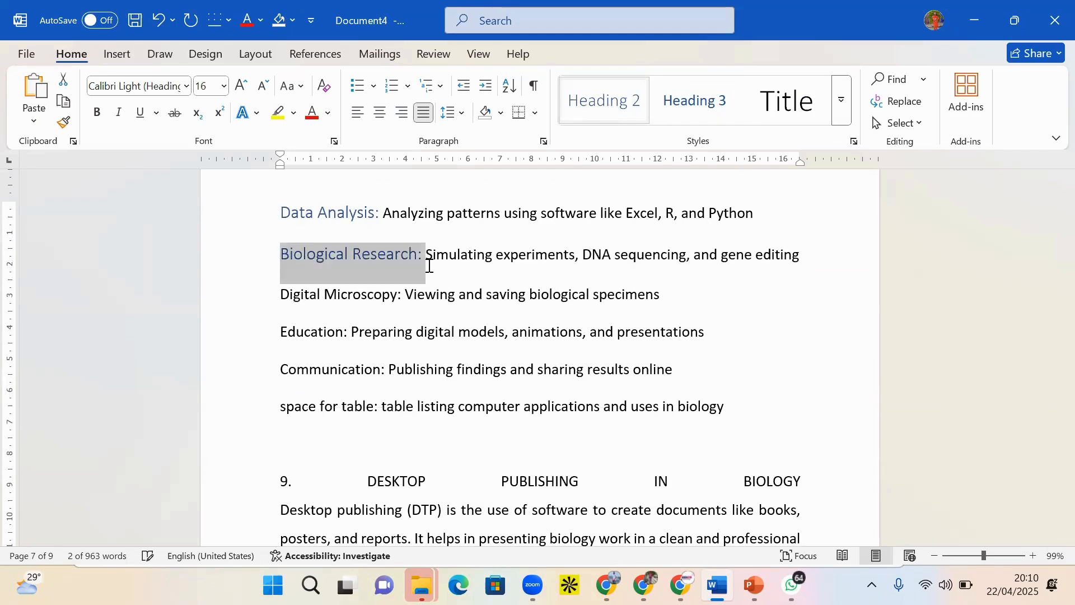
left_click_drag(278, 333, 350, 335)
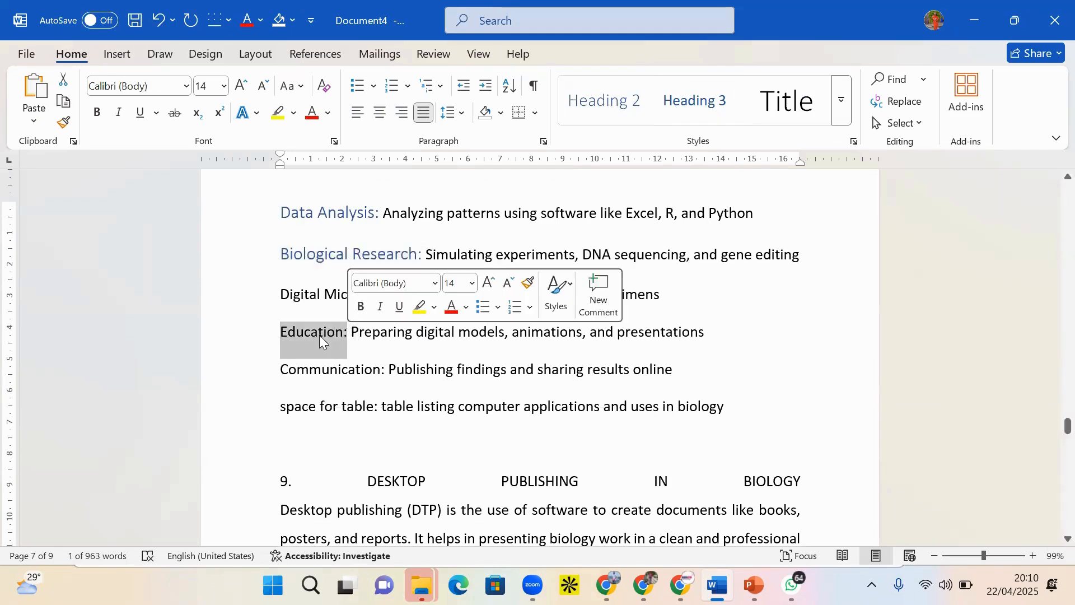
left_click_drag(279, 332, 349, 340)
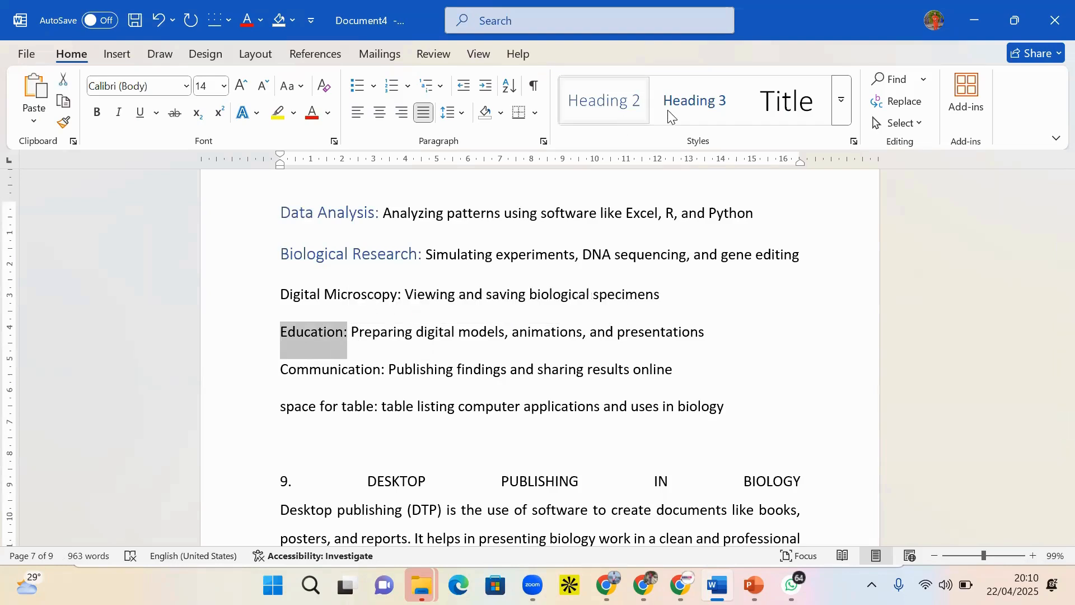
left_click(629, 110)
left_click(629, 110)
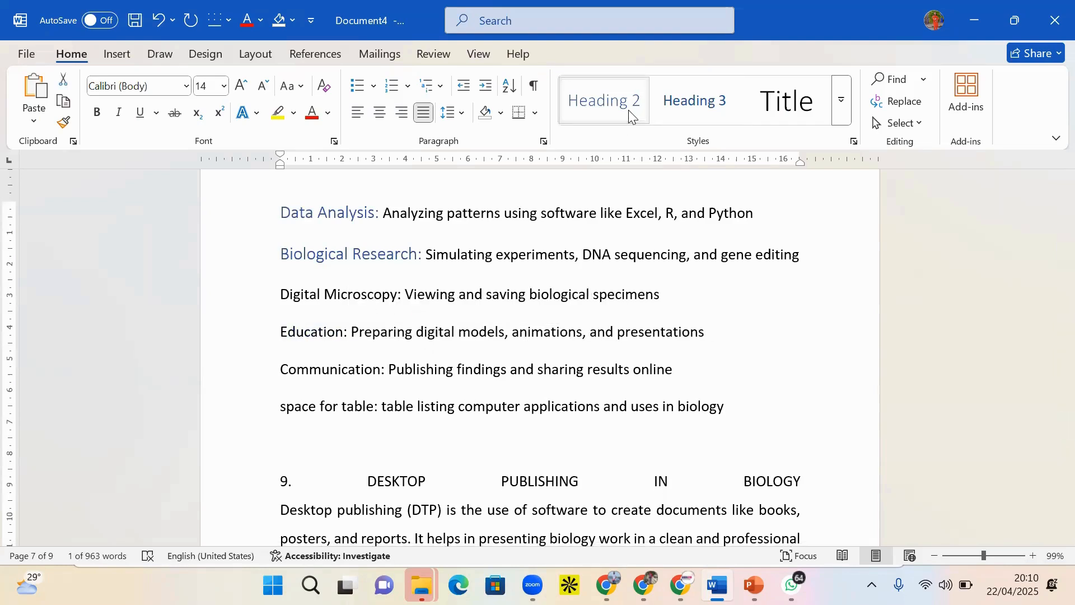
left_click_drag(282, 377, 387, 378)
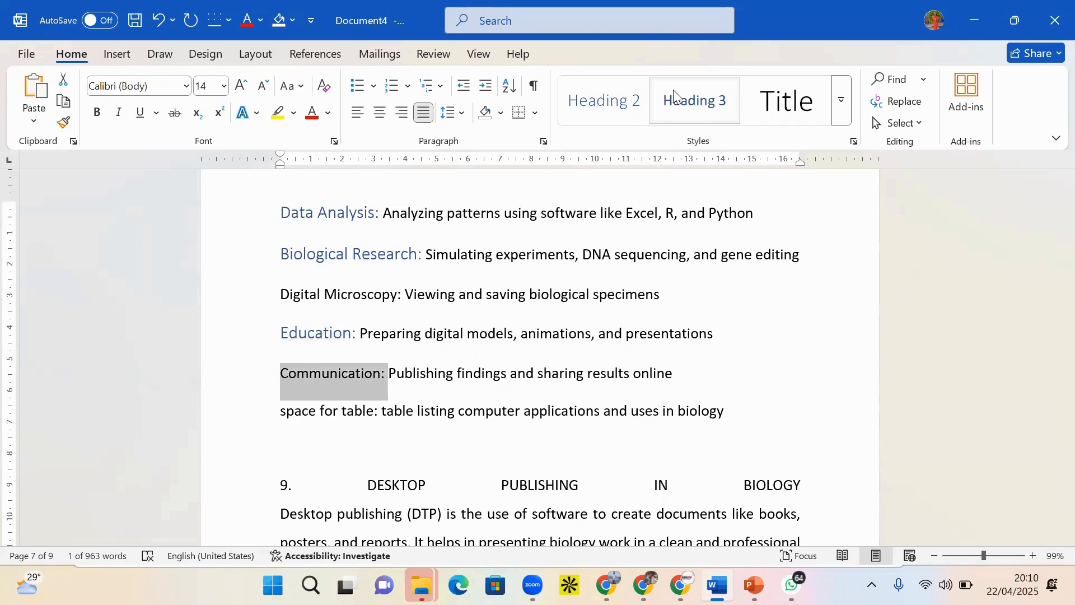
left_click(629, 108)
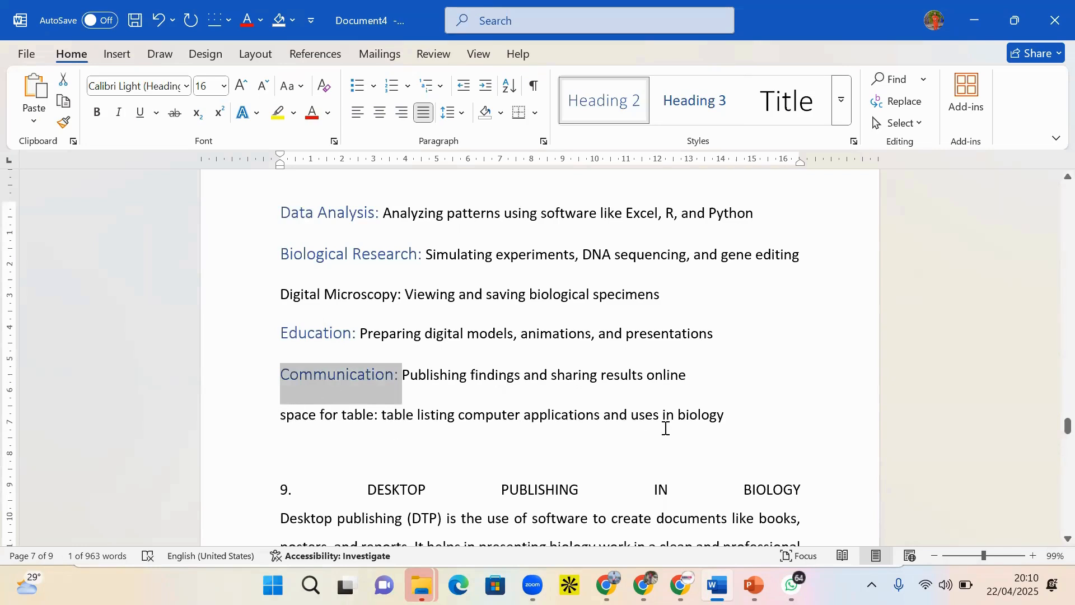
Delete the placeholder line "space for table: table listing computer applications and uses in biology" at the end of section 8
left_click_drag(1068, 427, 1053, 449)
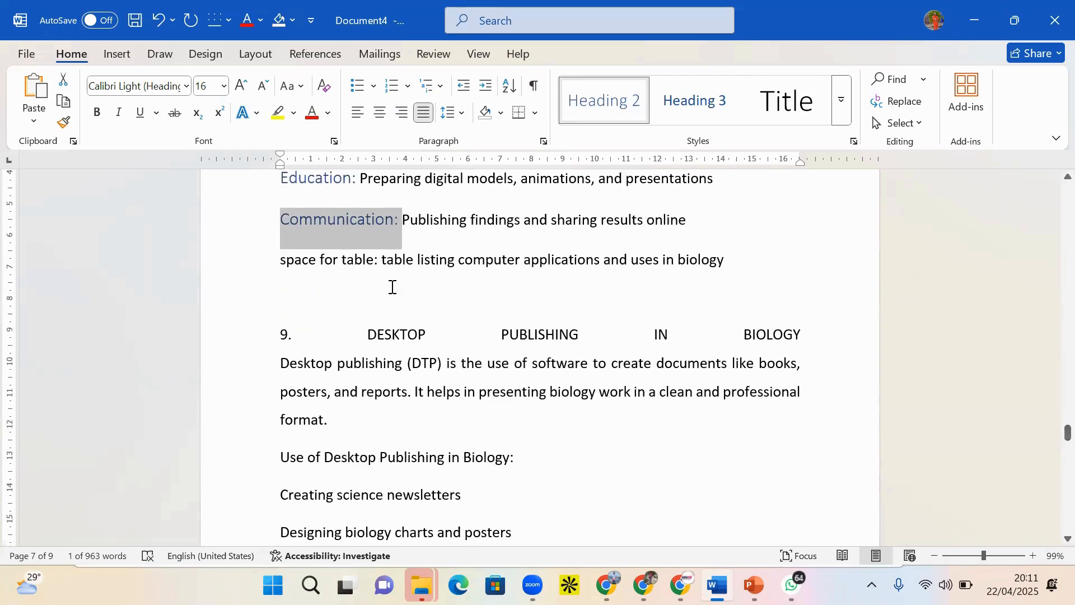
left_click_drag(282, 265, 736, 277)
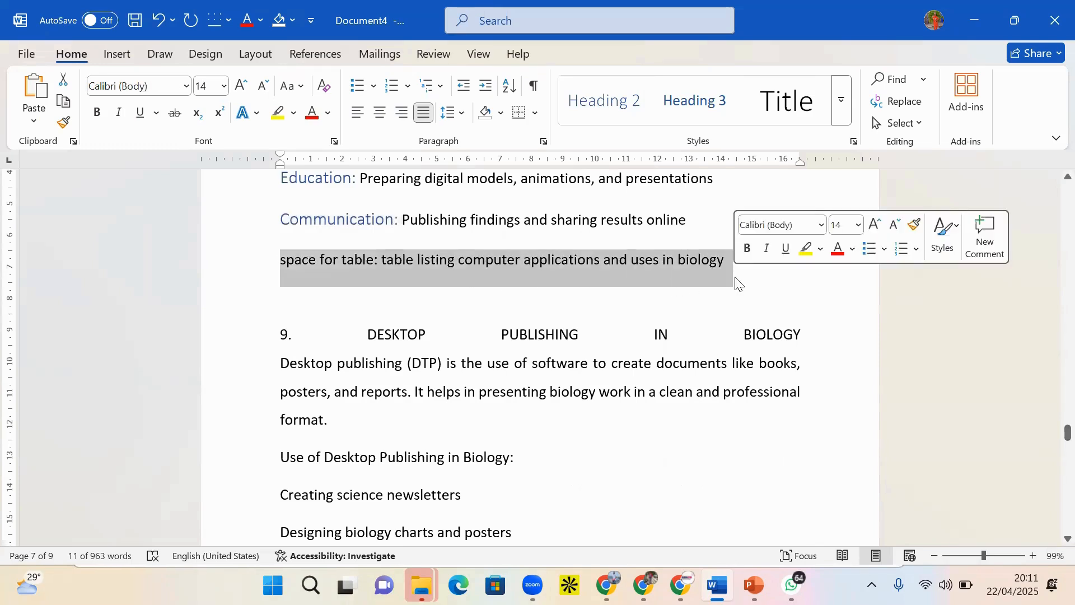
key("Delete")
Left-align the section 9 opening paragraph and apply the main Heading style to "9. DESKTOP PUBLISHING IN BIOLOGY"
left_click_drag(825, 317, 688, 304)
left_click(687, 298)
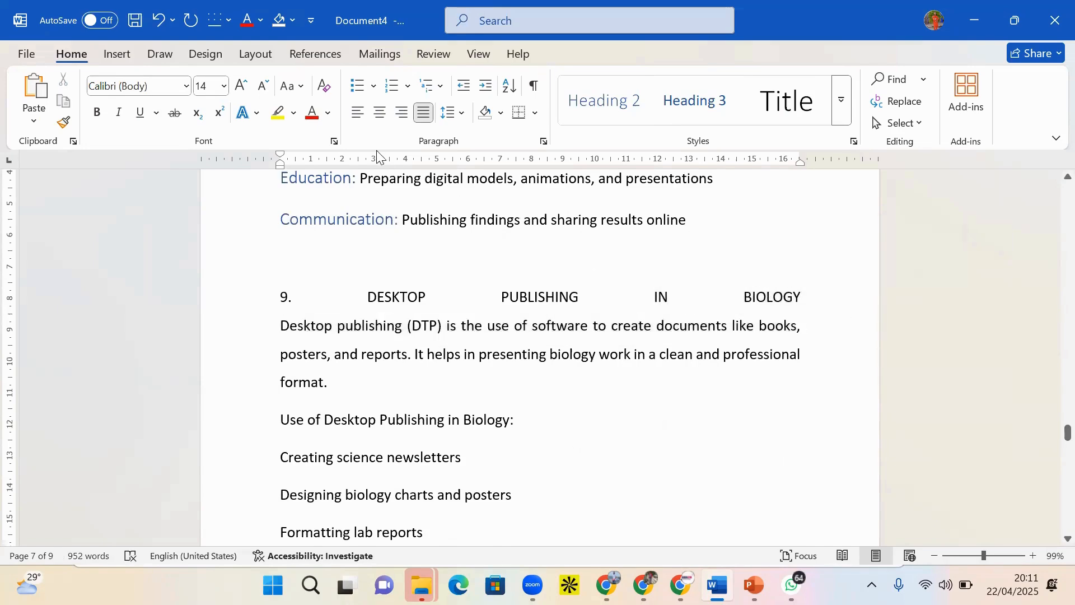
left_click(357, 113)
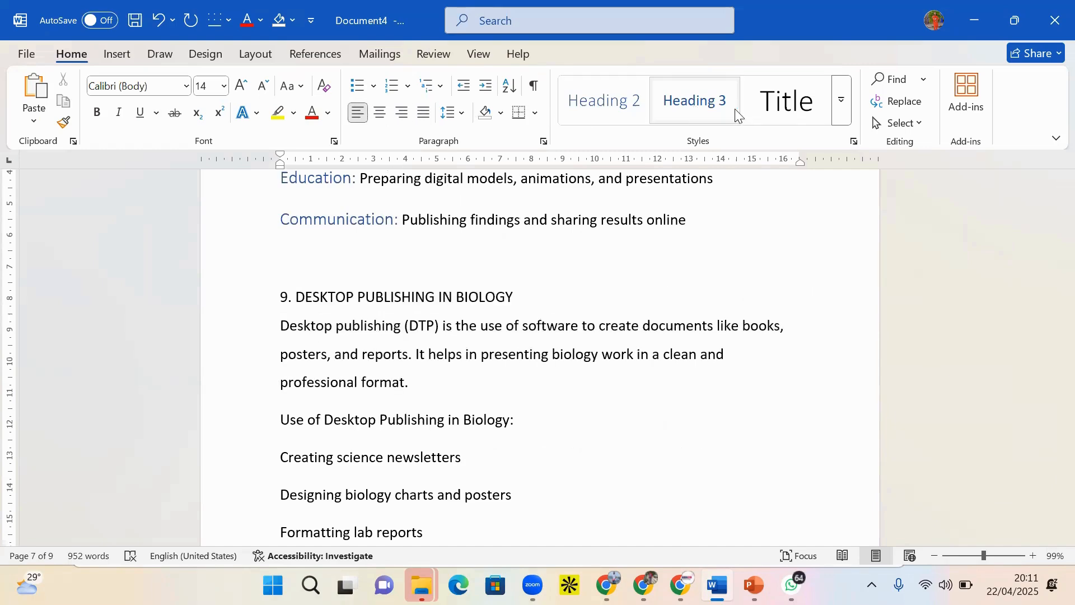
left_click(843, 119)
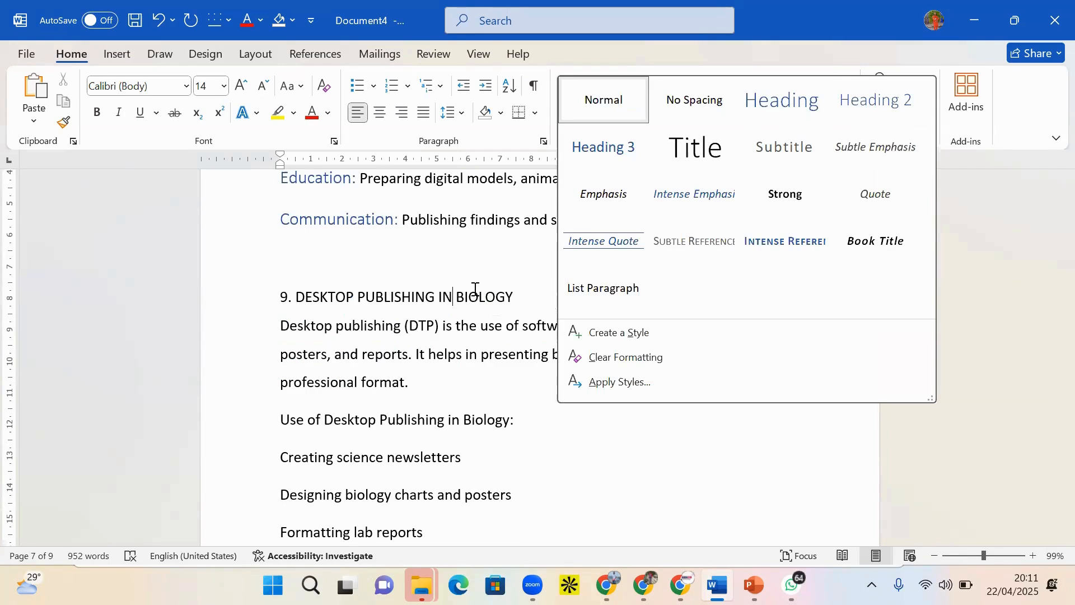
left_click(534, 296)
left_click_drag(521, 308, 262, 305)
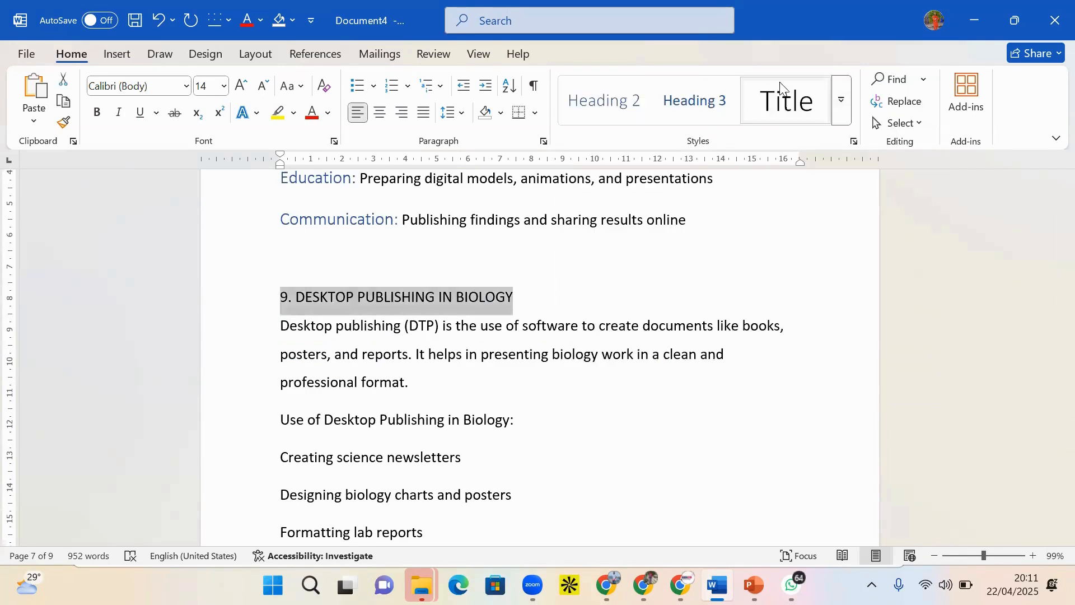
left_click(841, 100)
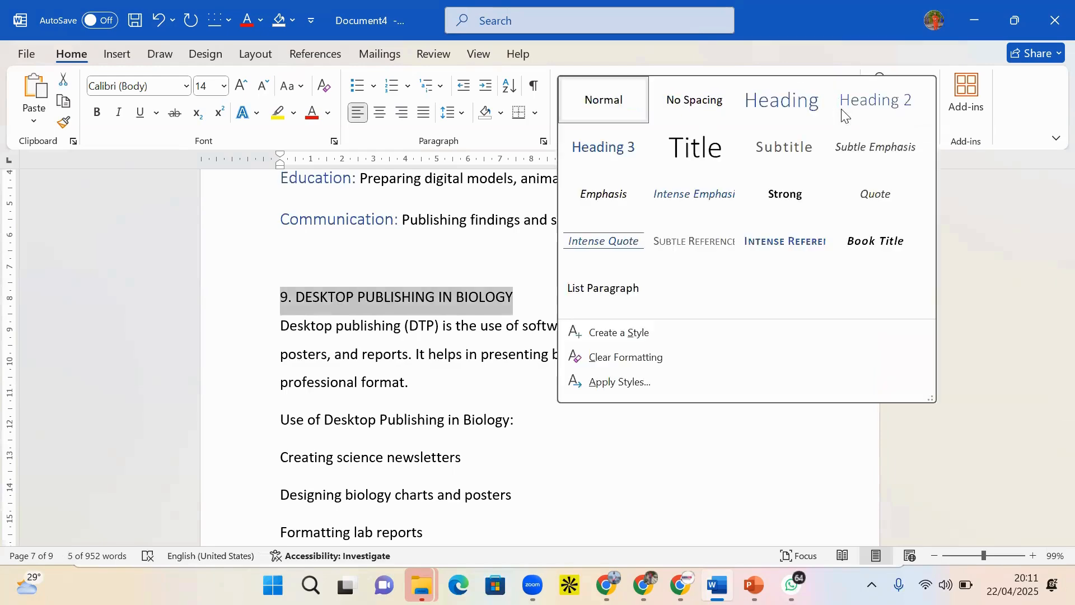
left_click(782, 106)
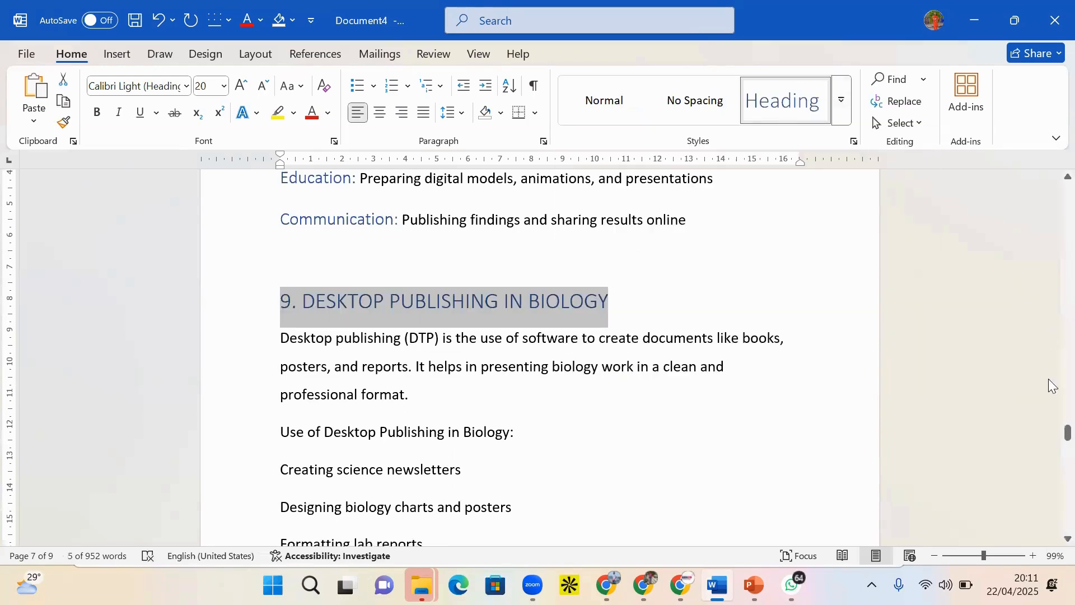
Left-align the section 10 opening paragraph and apply the main Heading style to "10. SUMMARY"
left_click_drag(1068, 433, 1056, 474)
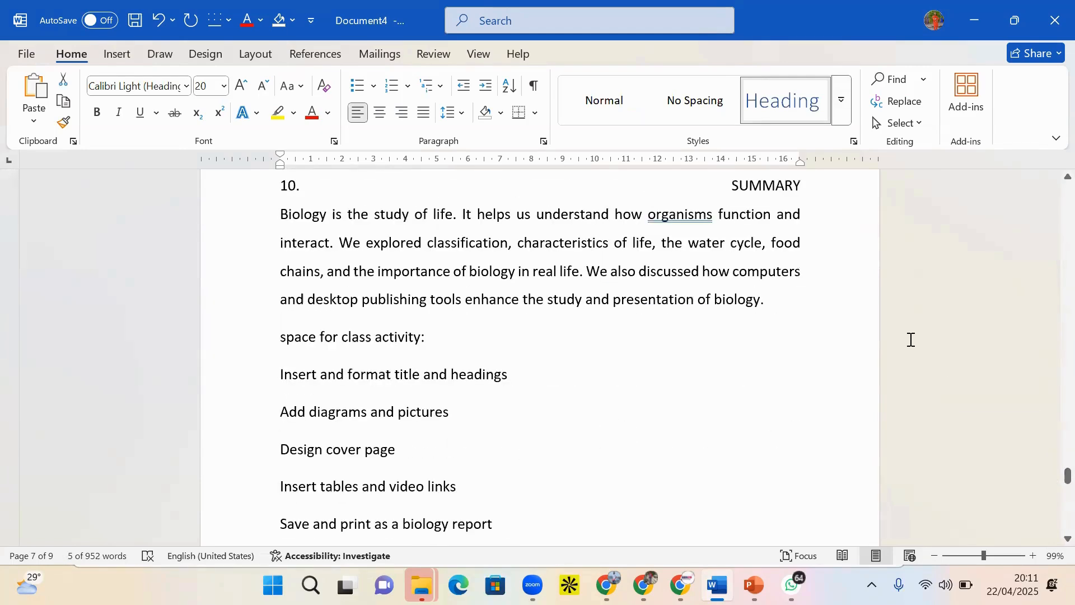
left_click(603, 115)
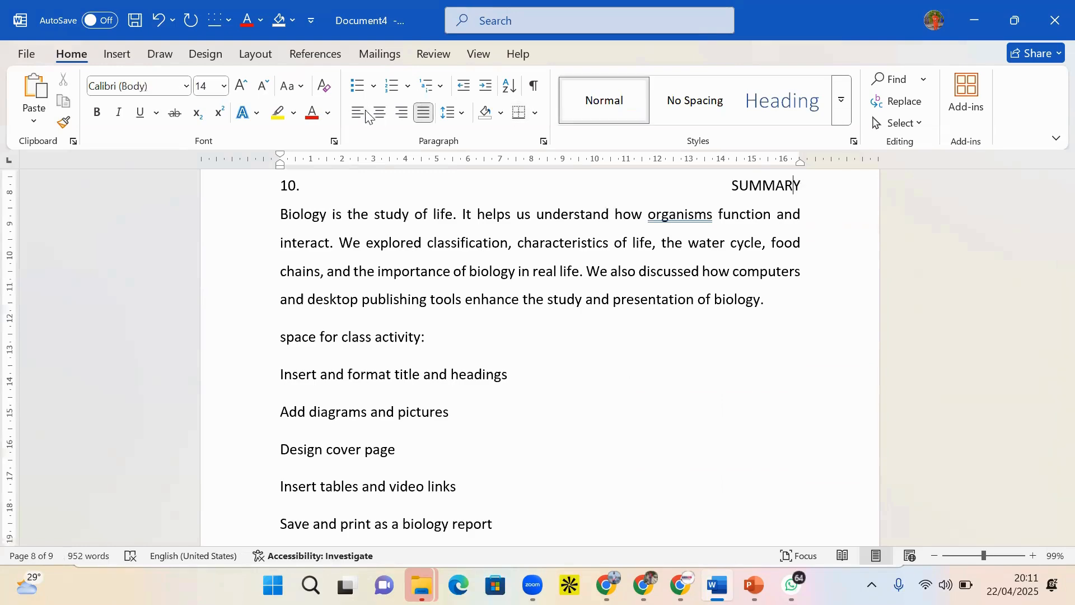
left_click(783, 100)
key("ctrl+z")
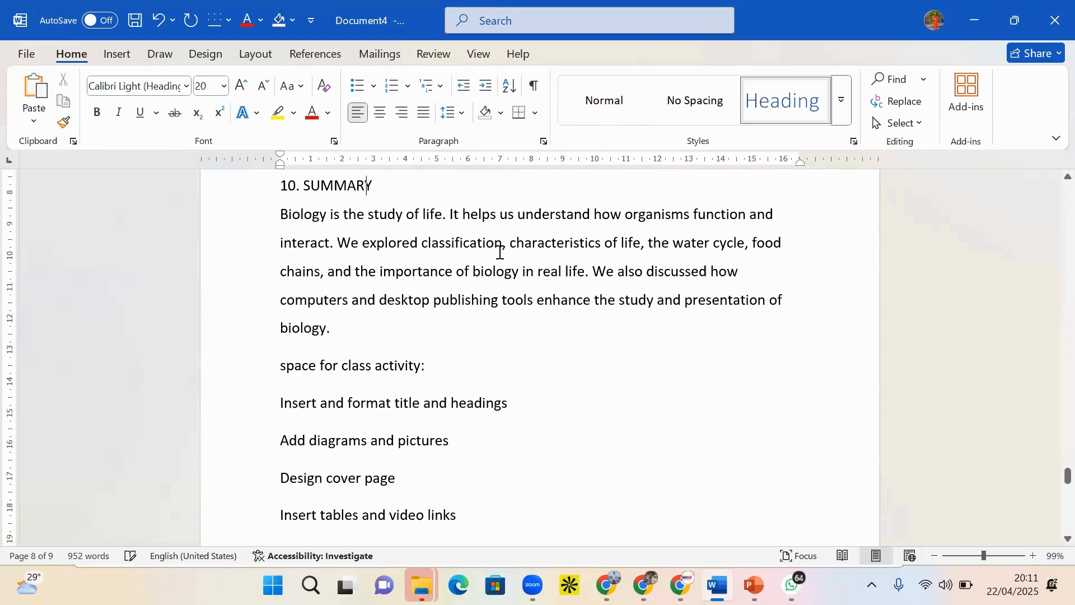
left_click(258, 195)
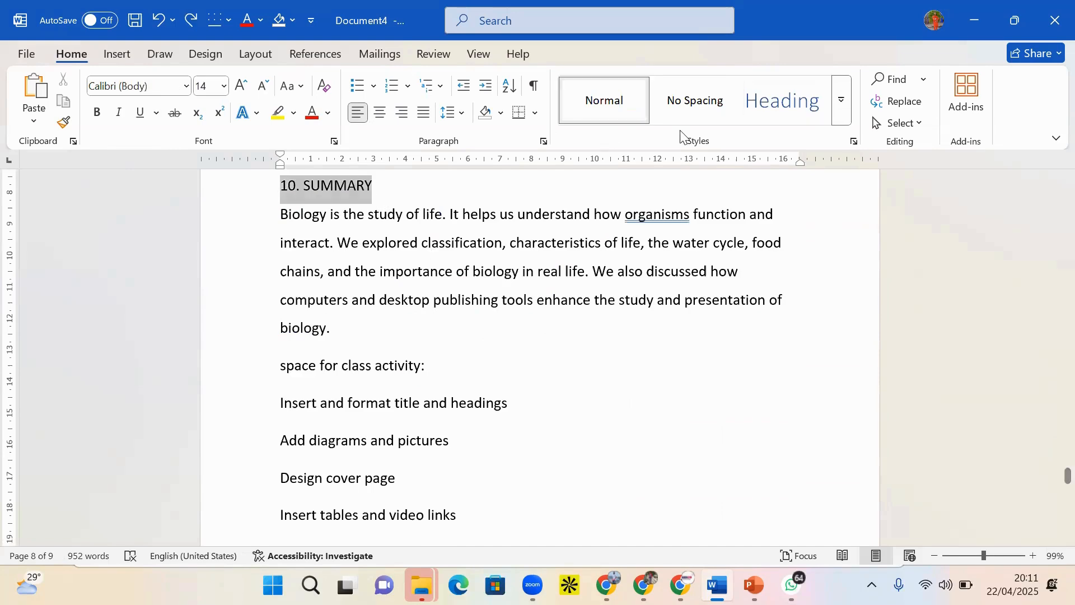
left_click(772, 110)
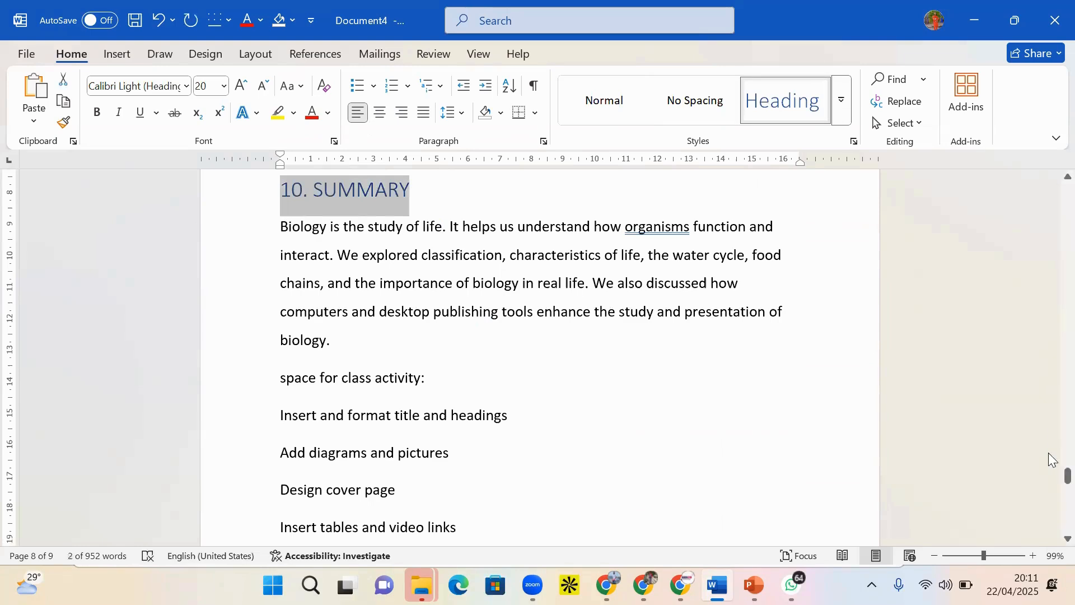
Left-align the "space for video links:" paragraph with its three video lines at the end of section 9
scroll(1052, 480, "up", 7)
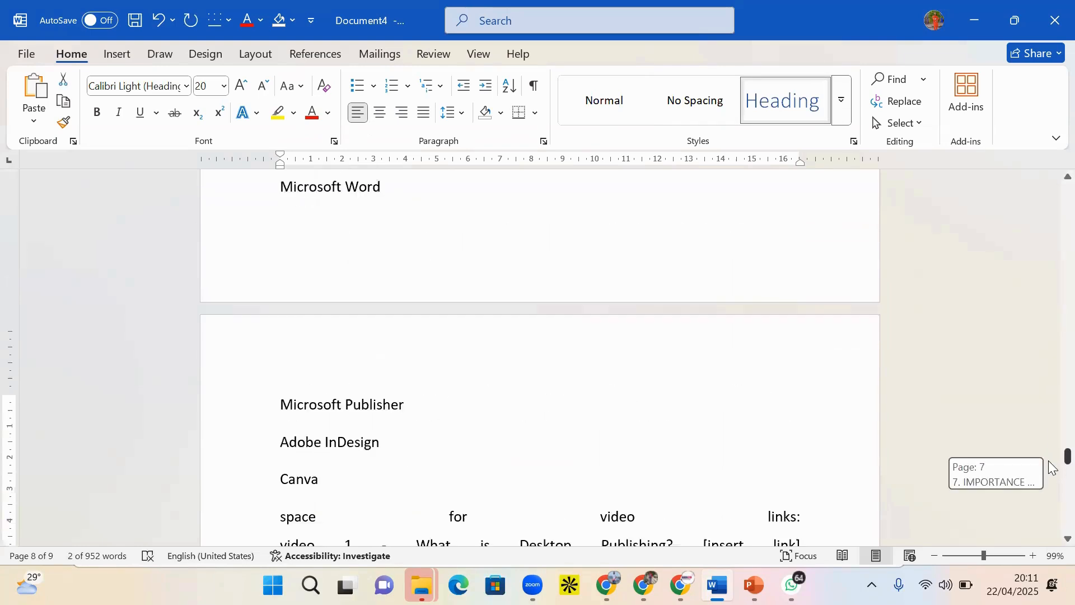
scroll(1051, 468, "down", 3)
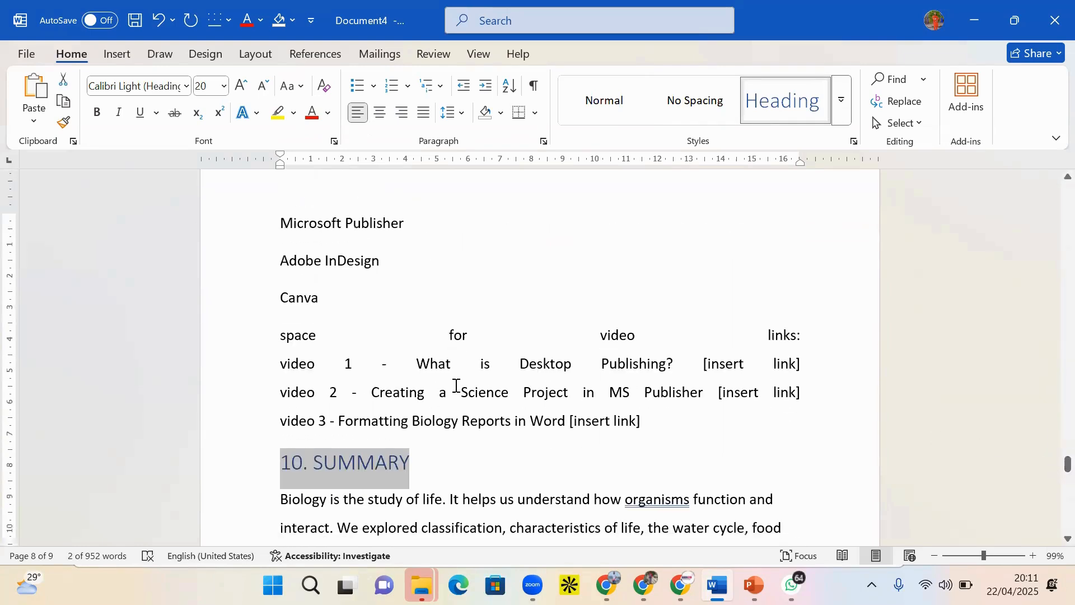
left_click_drag(660, 430, 276, 327)
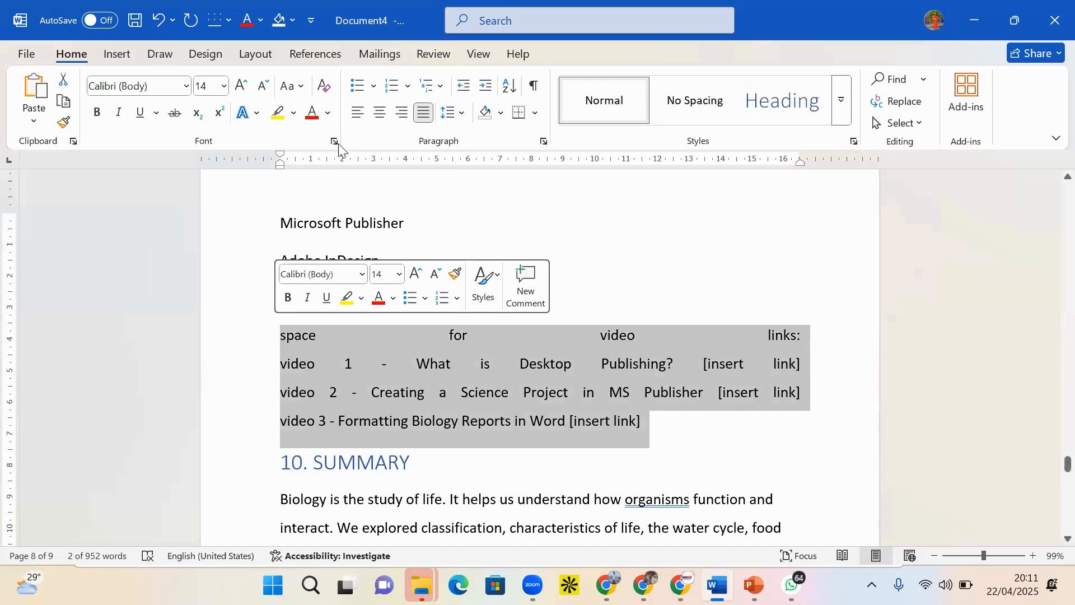
left_click(357, 112)
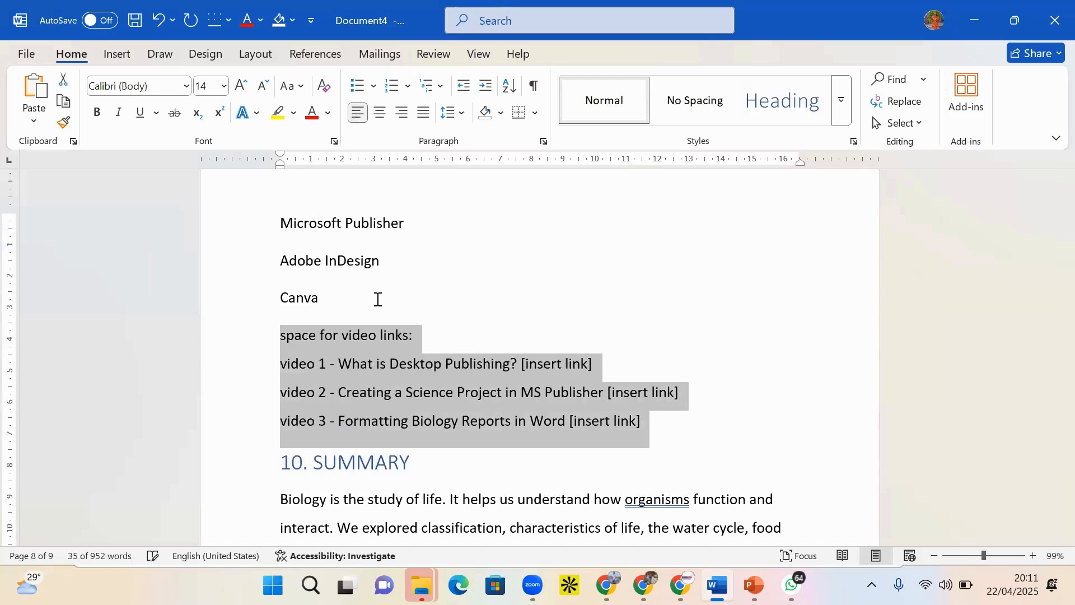
left_click(376, 347)
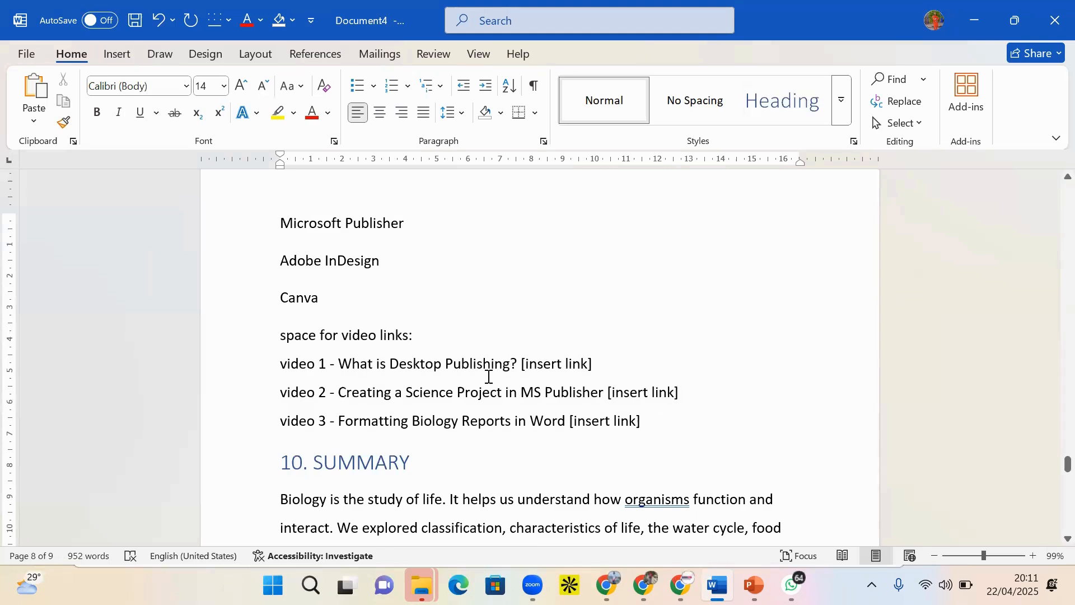
left_click_drag(592, 367, 525, 370)
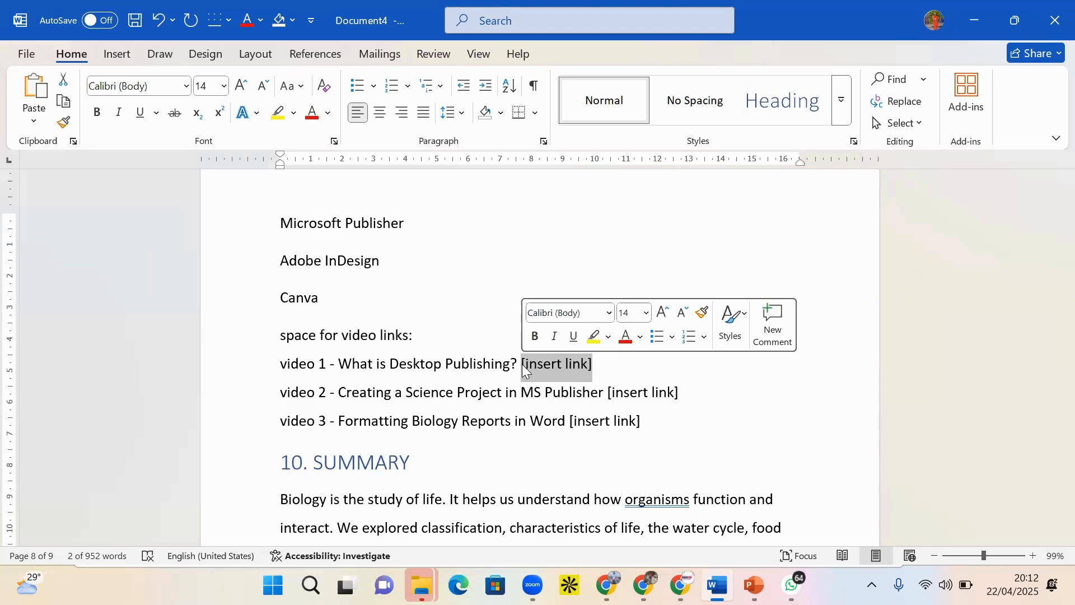
left_click(589, 366)
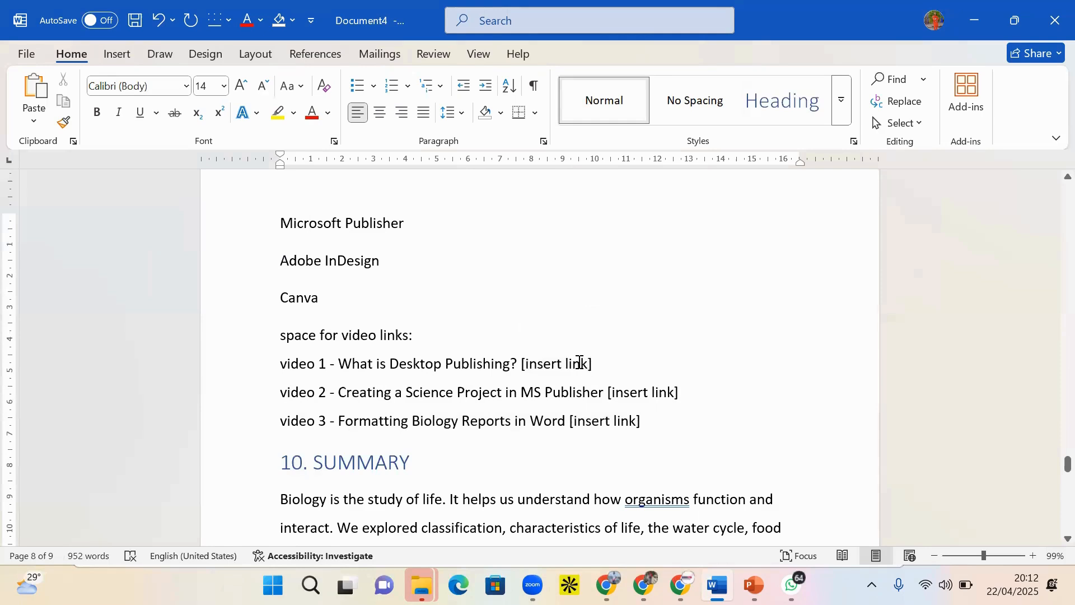
left_click_drag(579, 363, 542, 364)
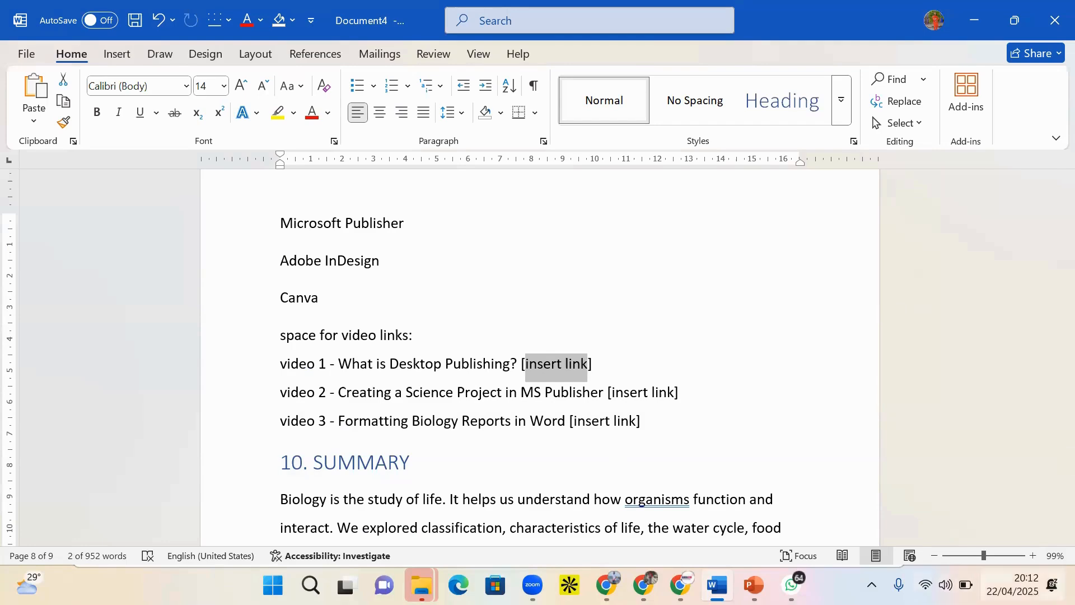
left_click(969, 573)
left_click(988, 575)
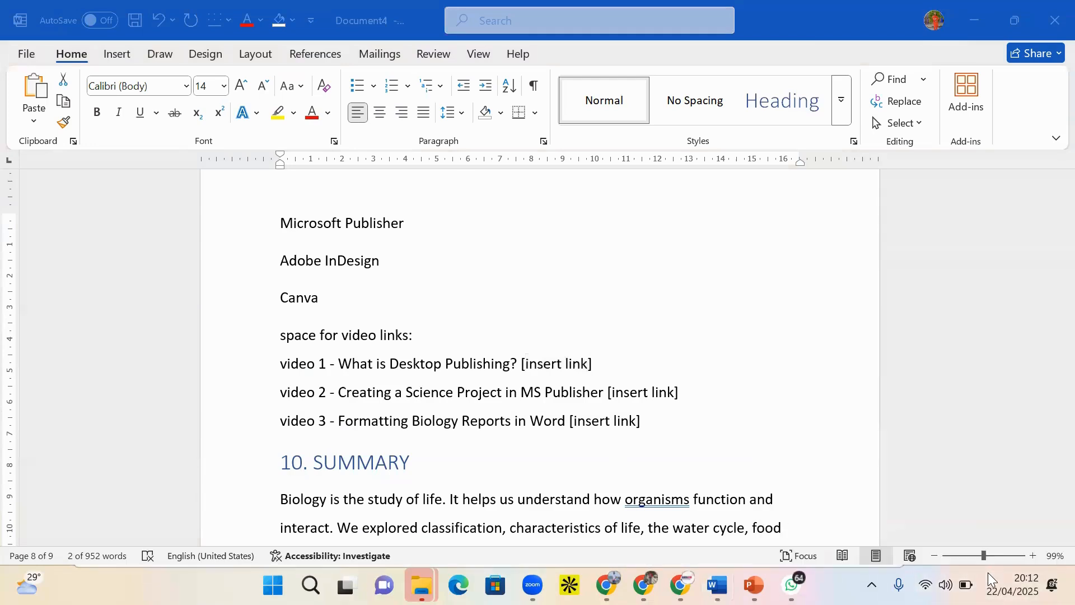
left_click(988, 573)
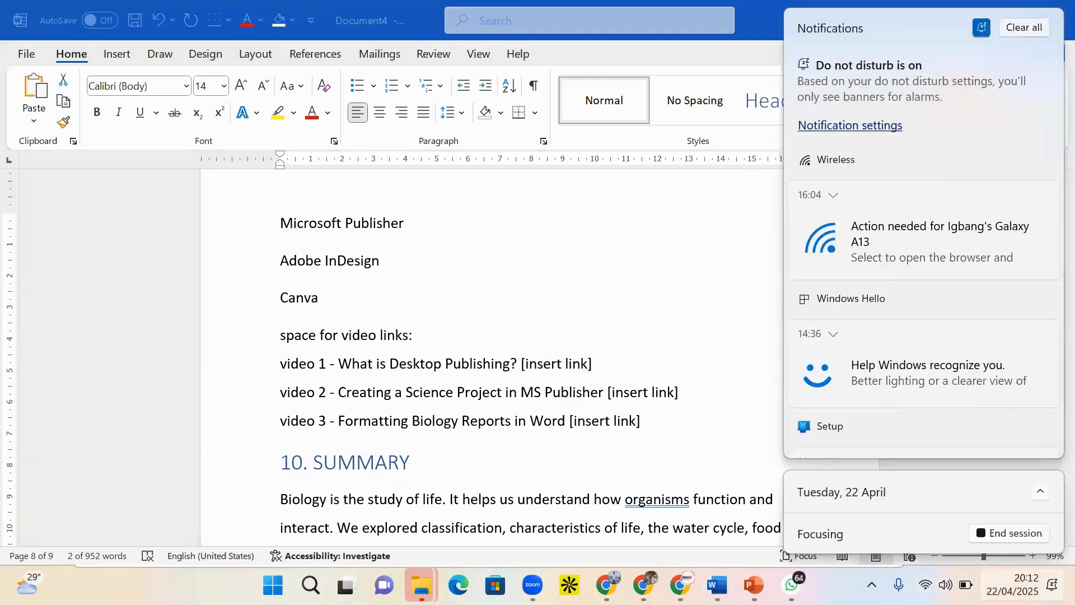
left_click(989, 575)
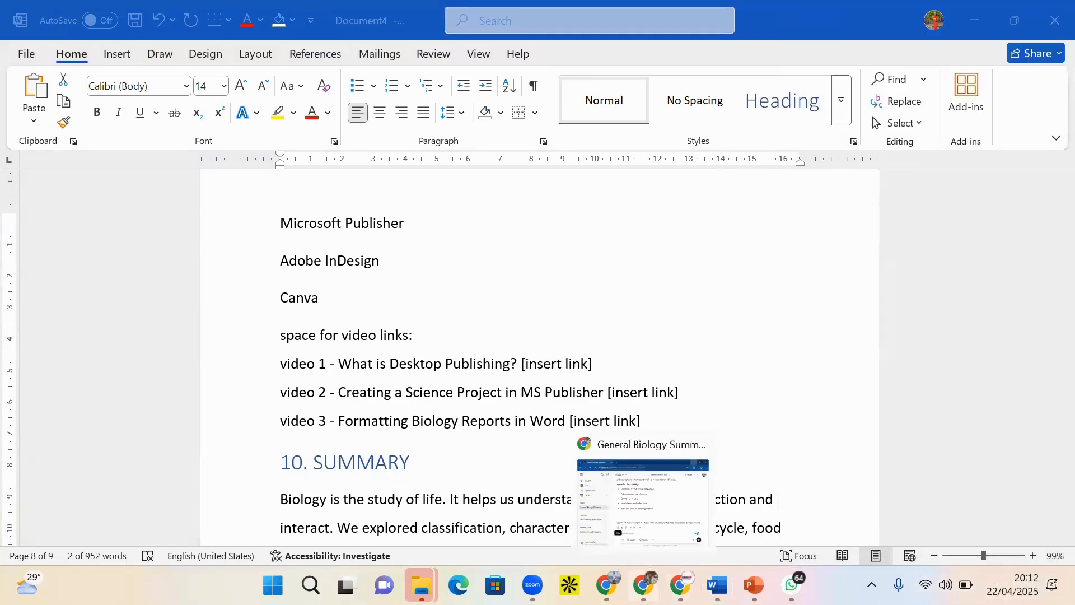
Switch to Chrome, open YouTube in a new tab and go to the account's own page with its watch history
left_click(643, 585)
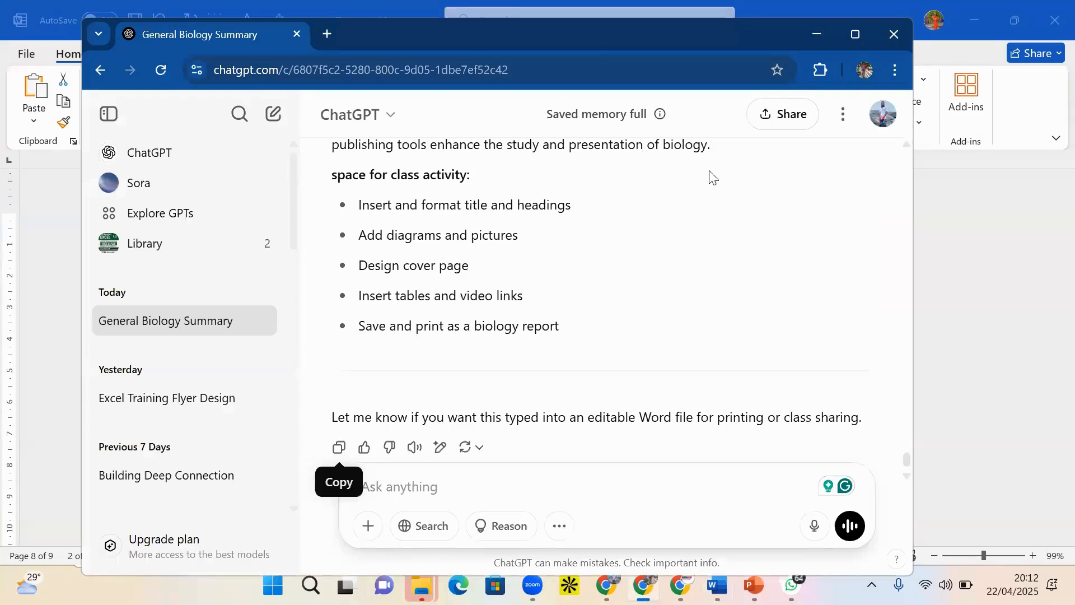
left_click(327, 33)
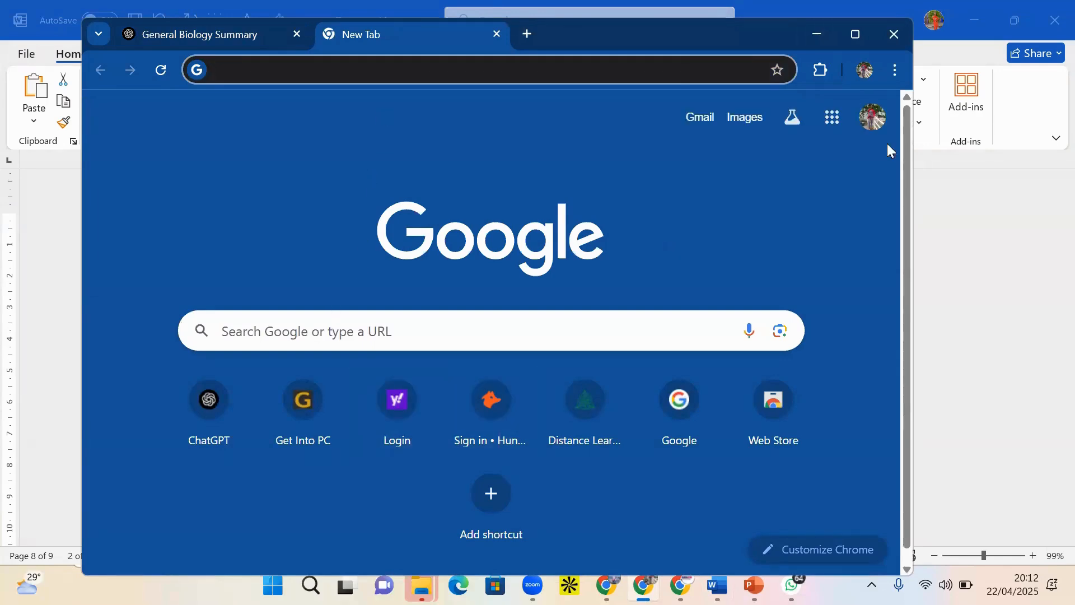
left_click(832, 117)
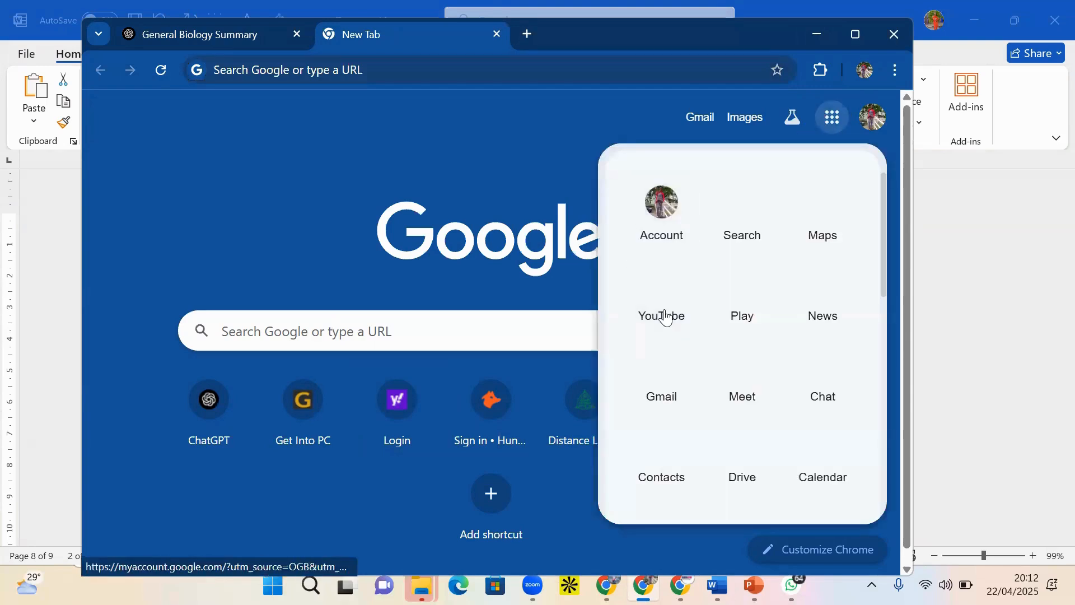
left_click(663, 316)
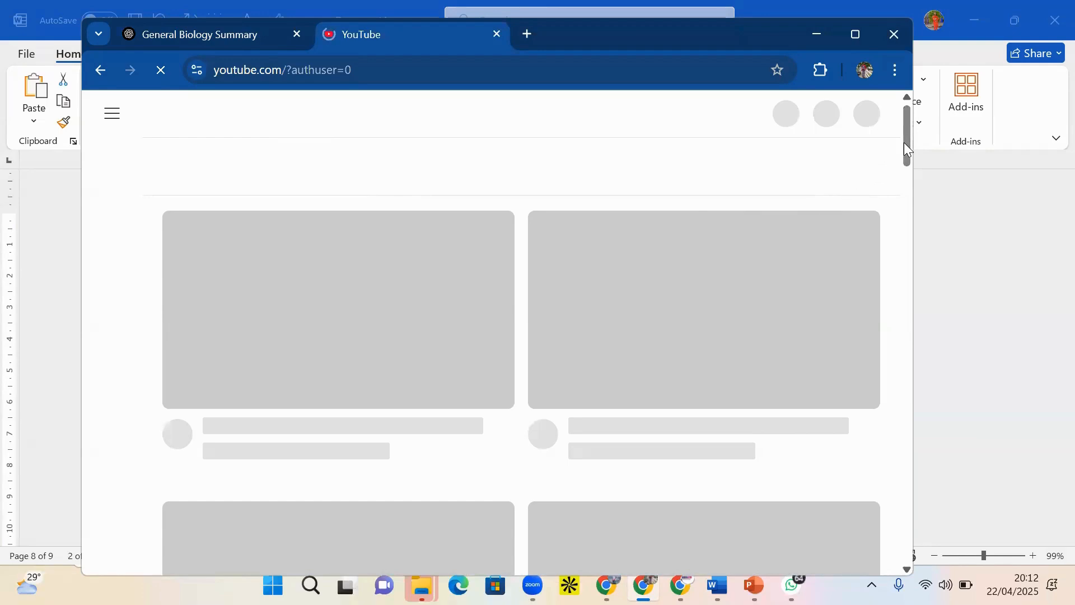
mouse_move(905, 144)
left_mouse_down()
mouse_move(906, 212)
mouse_move(891, 134)
left_mouse_up()
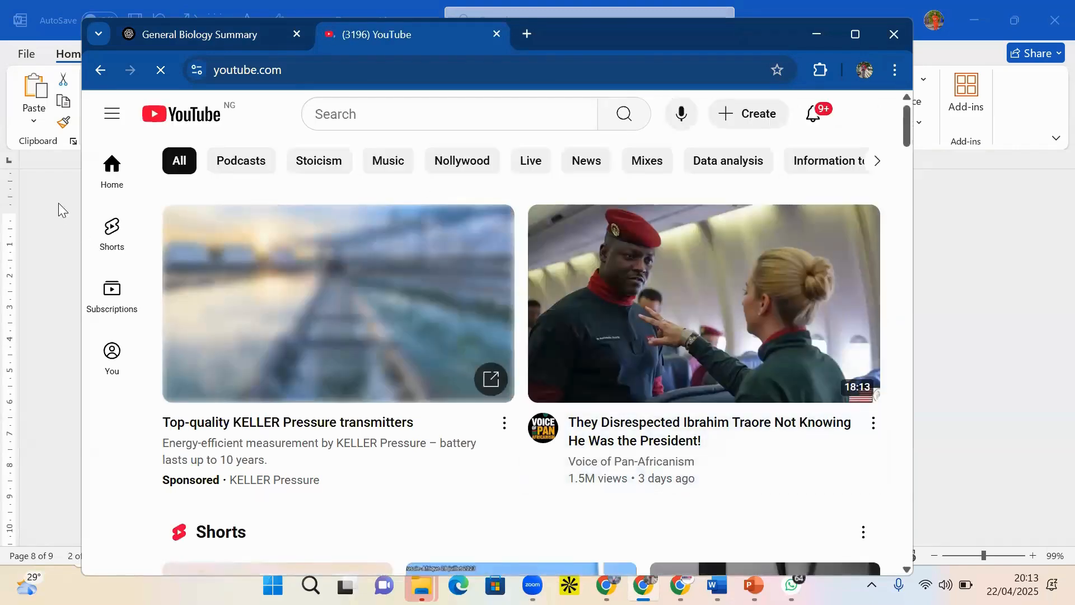
left_click(120, 370)
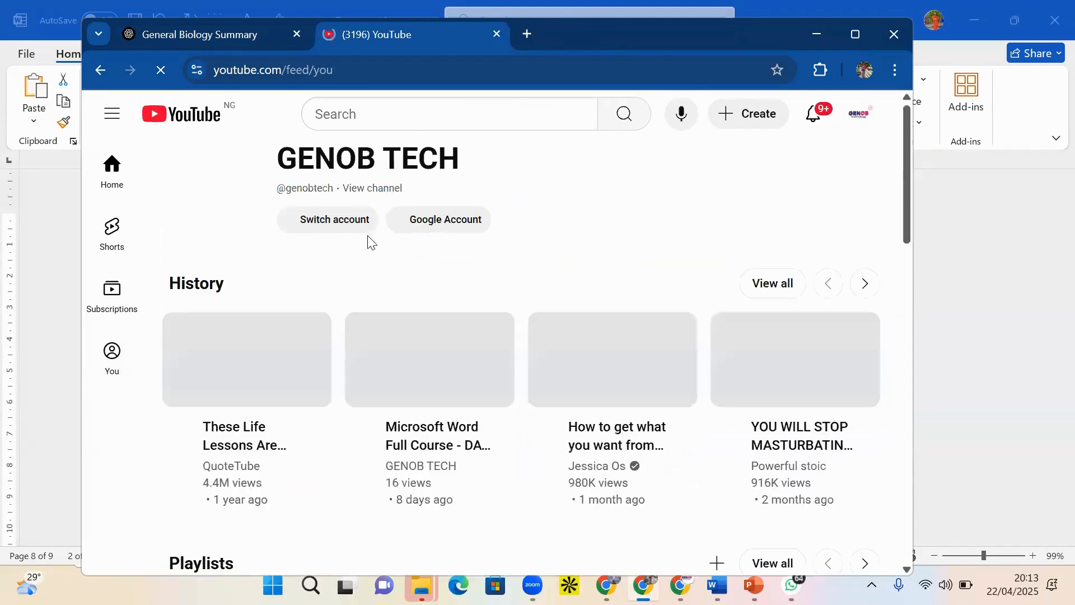
Search YouTube for "ms word"
left_click(360, 116)
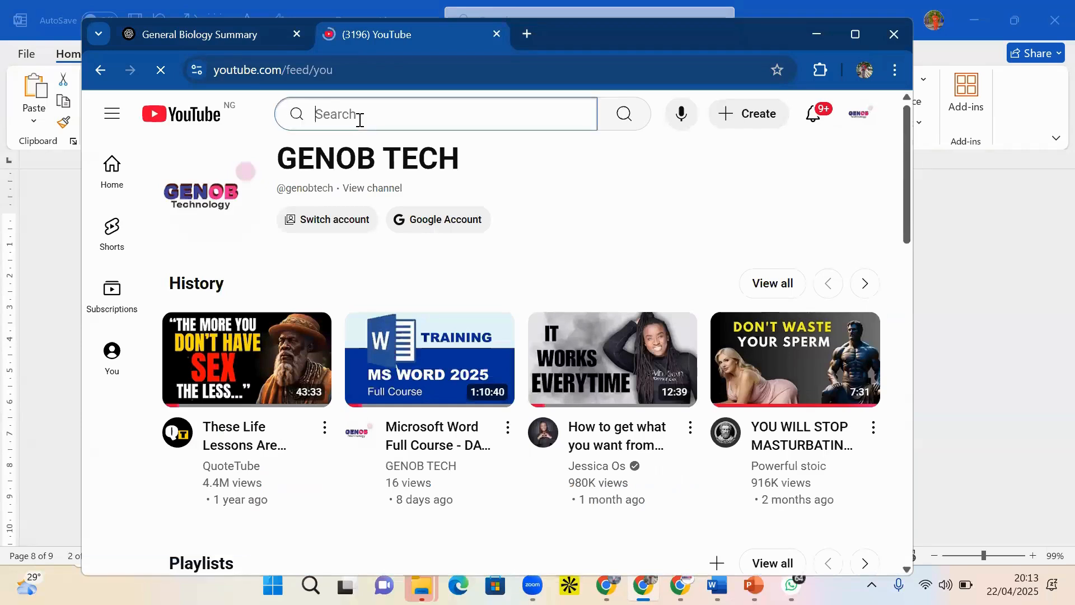
type("computer")
key("BackSpace")
key("BackSpace")
key("BackSpace")
key("BackSpace")
key("BackSpace")
type("ms wo")
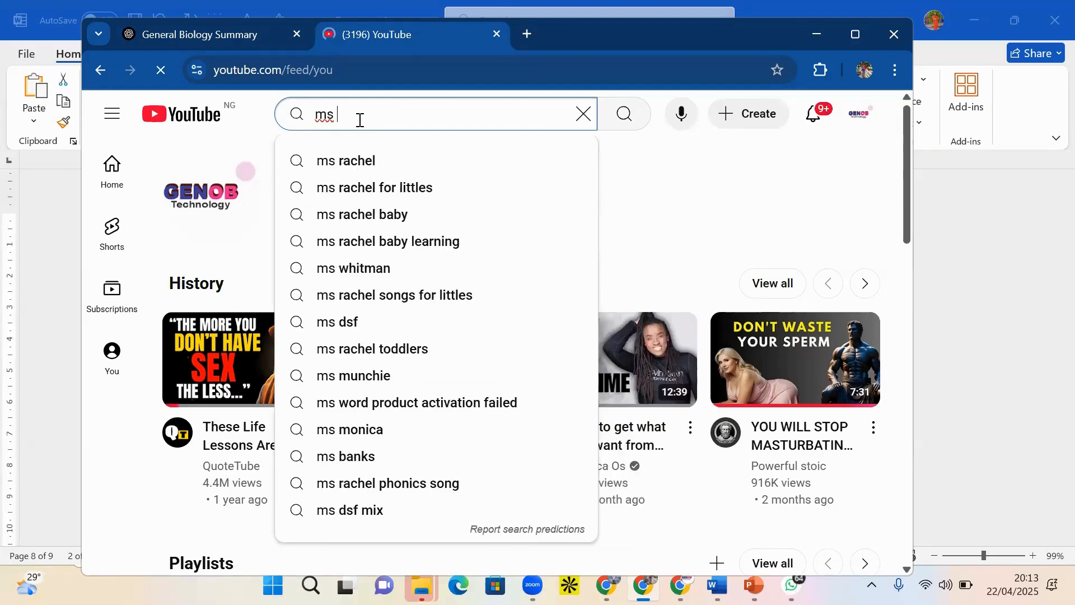
type("rd")
key("Return")
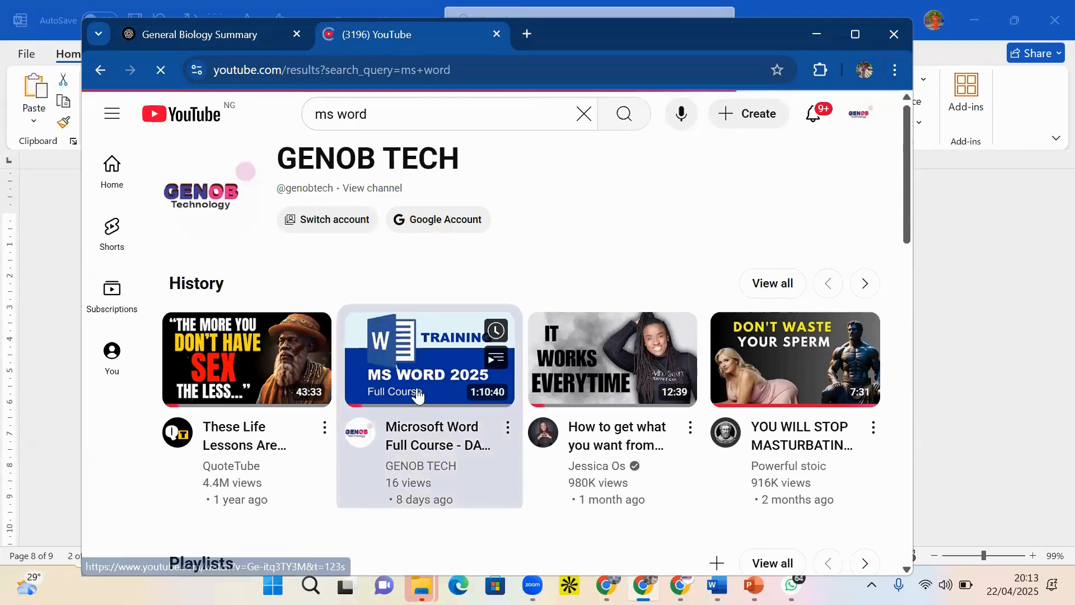
Copy the share link of the GENOB TECH "Microsoft Word Full Course" video from the watch history
left_click(507, 432)
left_click(566, 359)
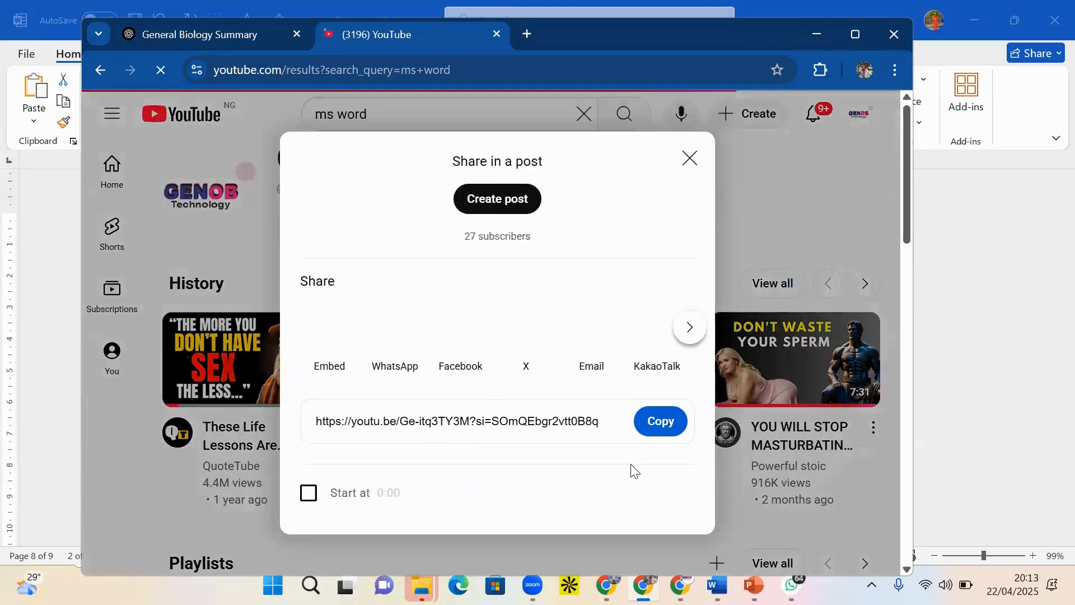
left_click(657, 423)
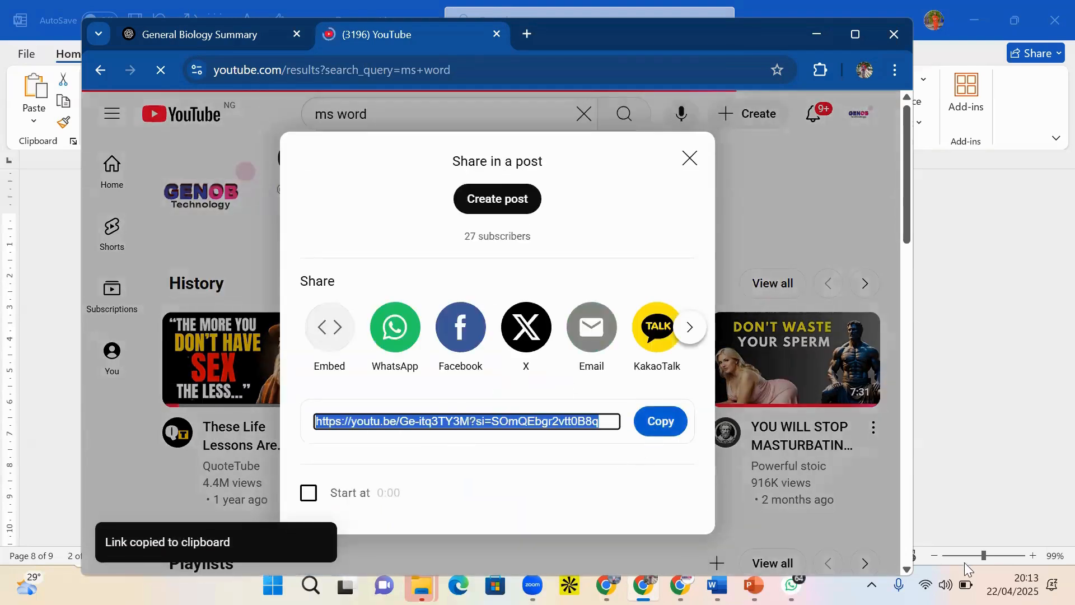
left_click(988, 573)
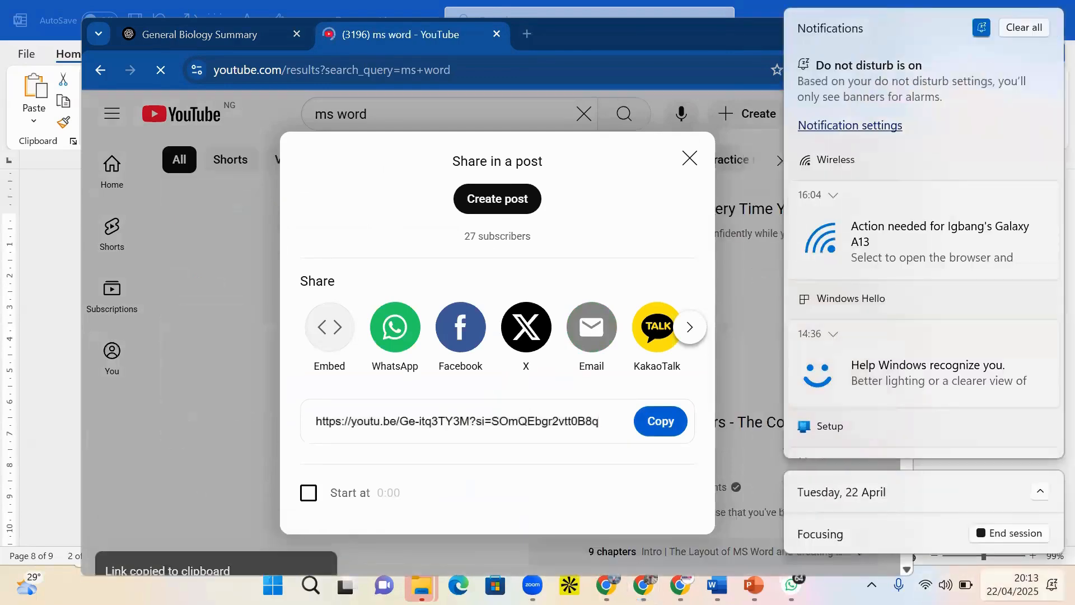
left_click(997, 580)
Switch back to Word and replace "[insert link]" on the video 1 line with "Watch a video to learn more"
left_click(717, 585)
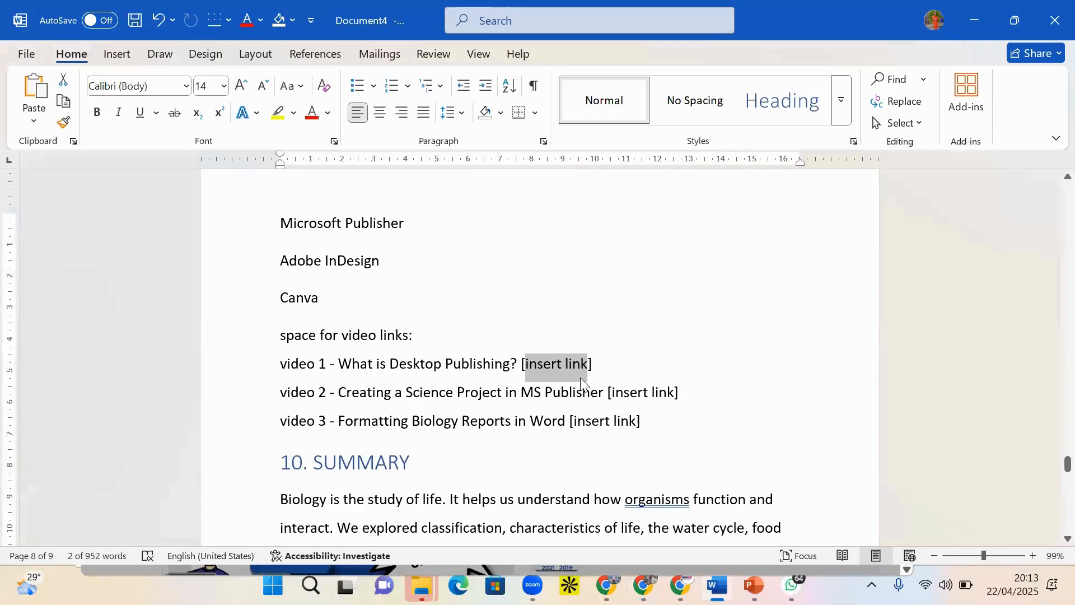
left_click_drag(596, 368, 521, 367)
type("W")
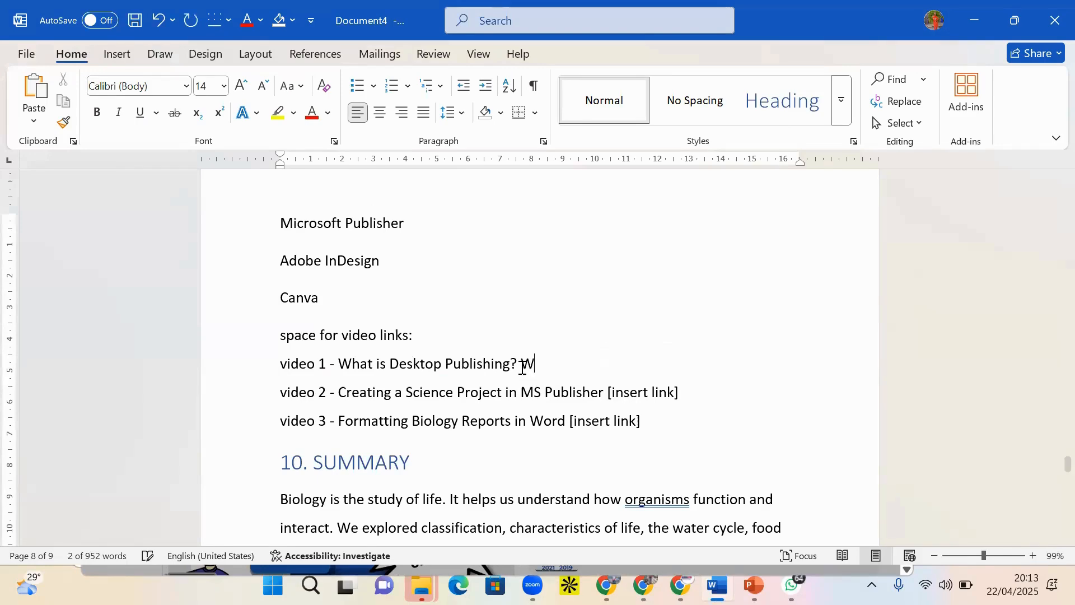
type("a")
type("tc")
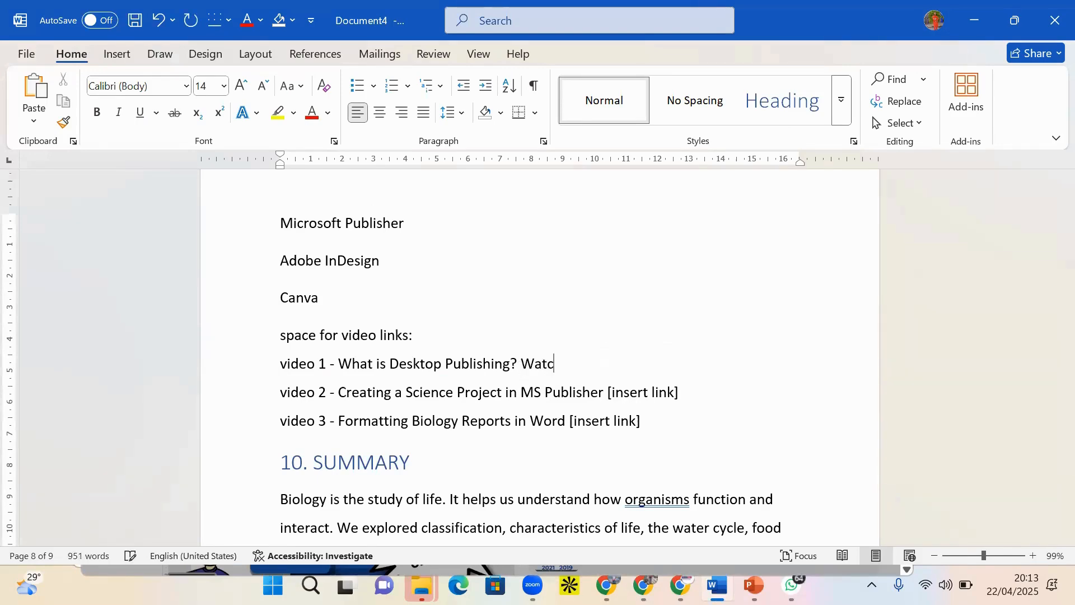
type("h  a video to learn more")
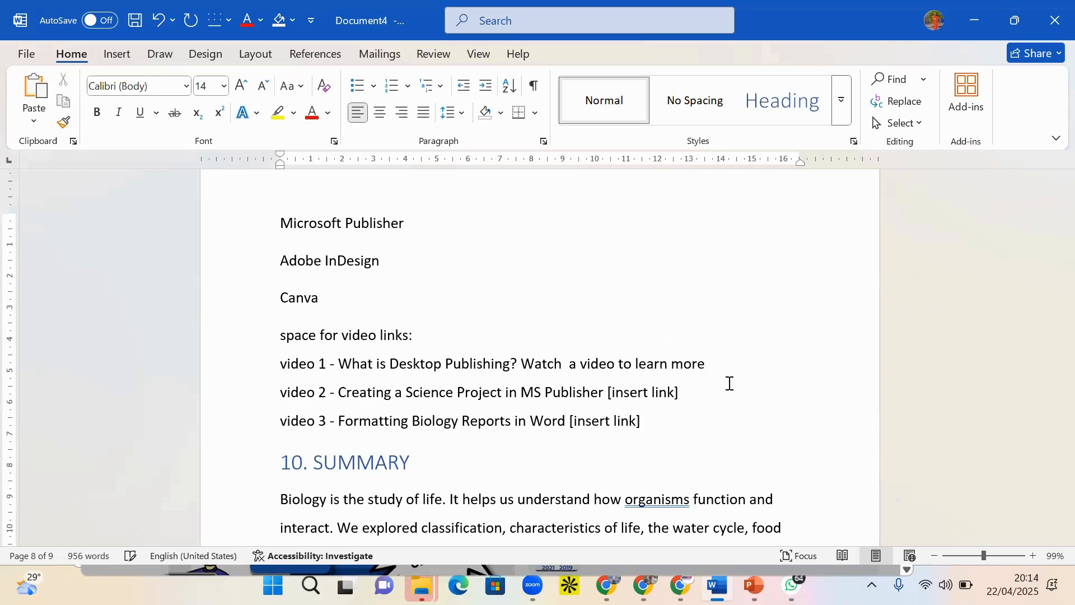
left_click_drag(715, 364, 537, 363)
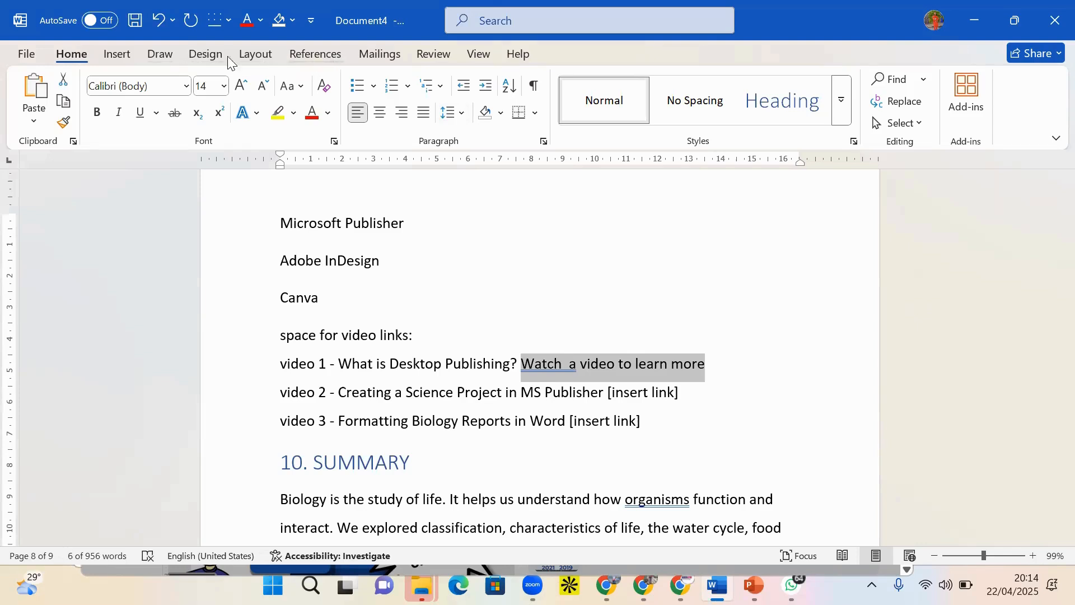
left_click(126, 52)
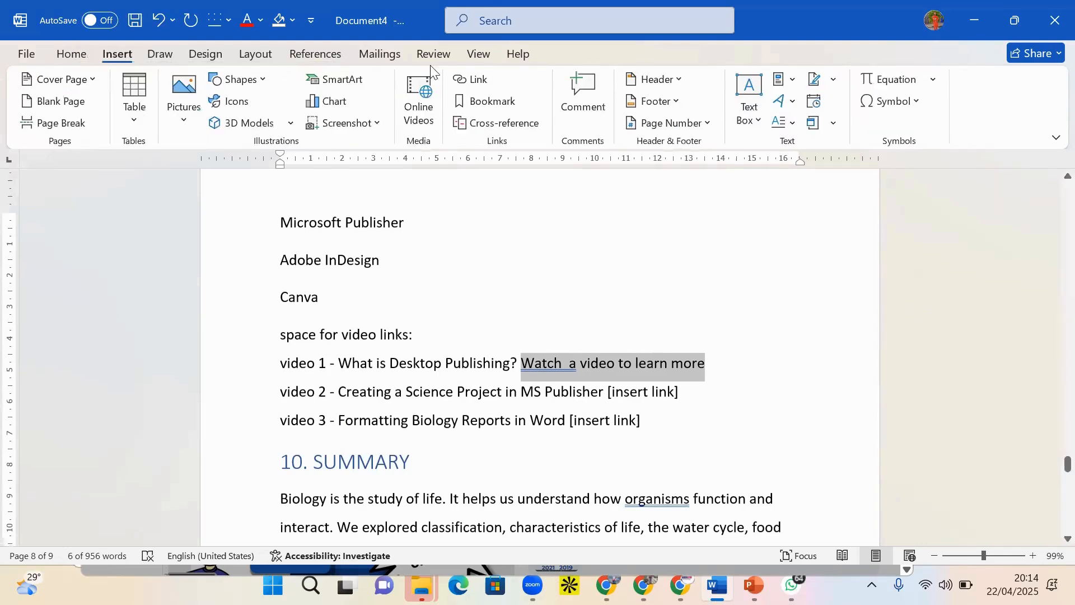
left_click(475, 80)
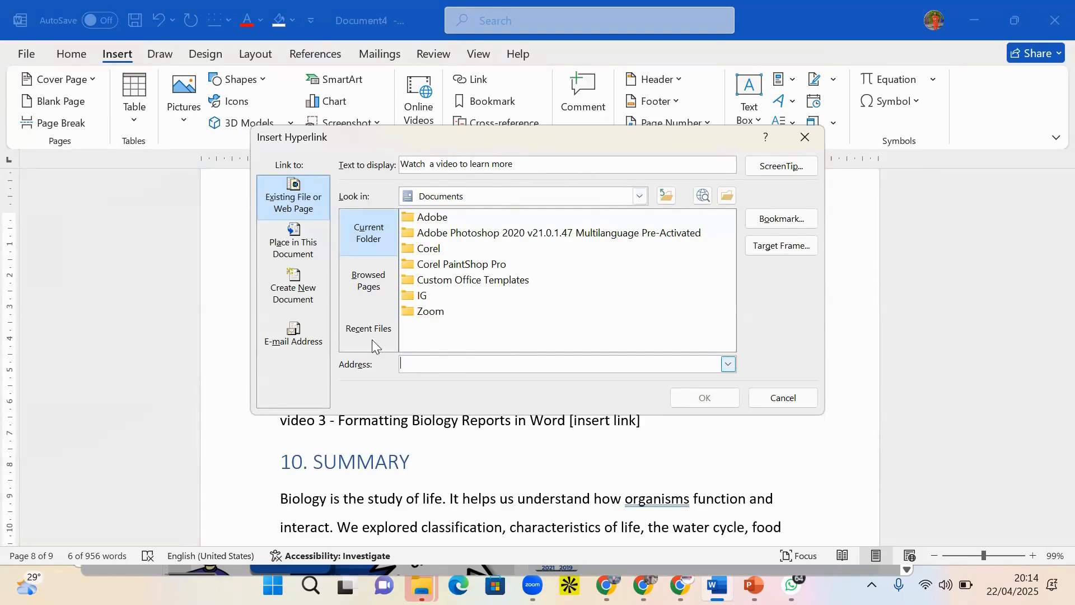
left_click(286, 203)
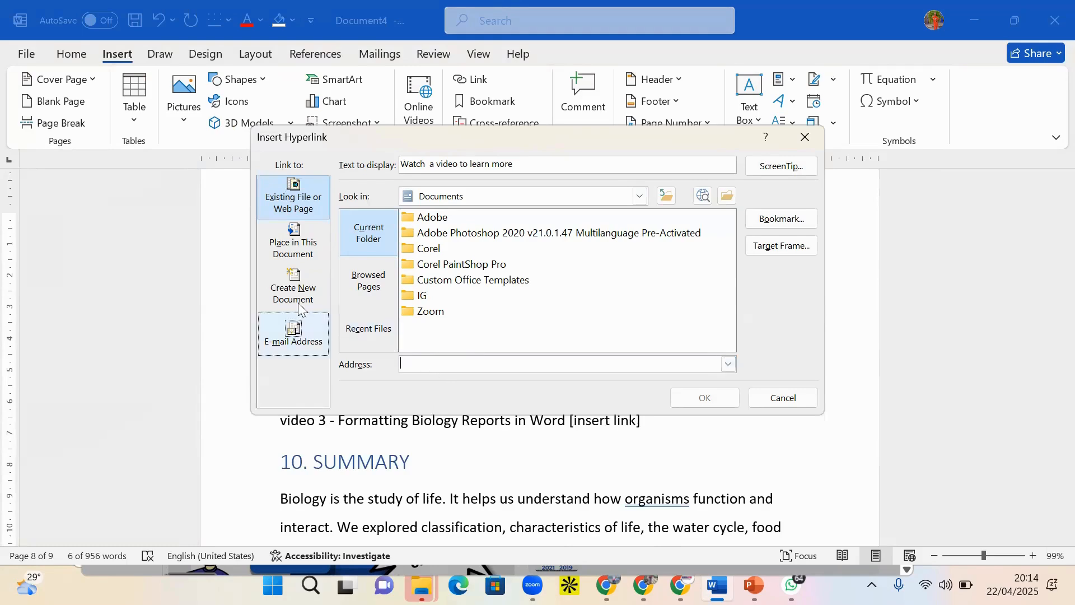
left_click(380, 291)
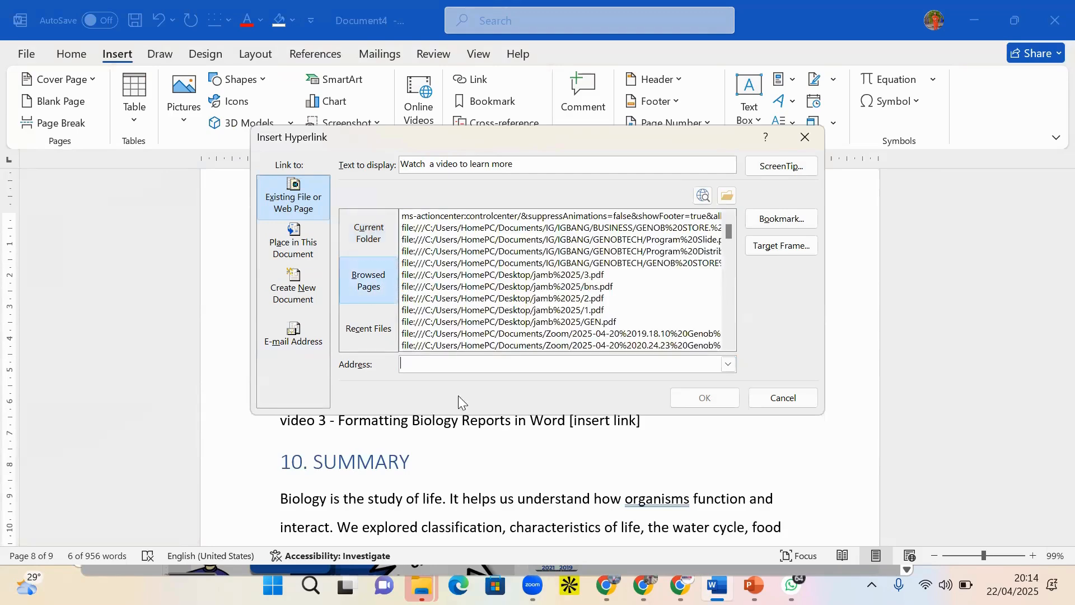
left_click(372, 243)
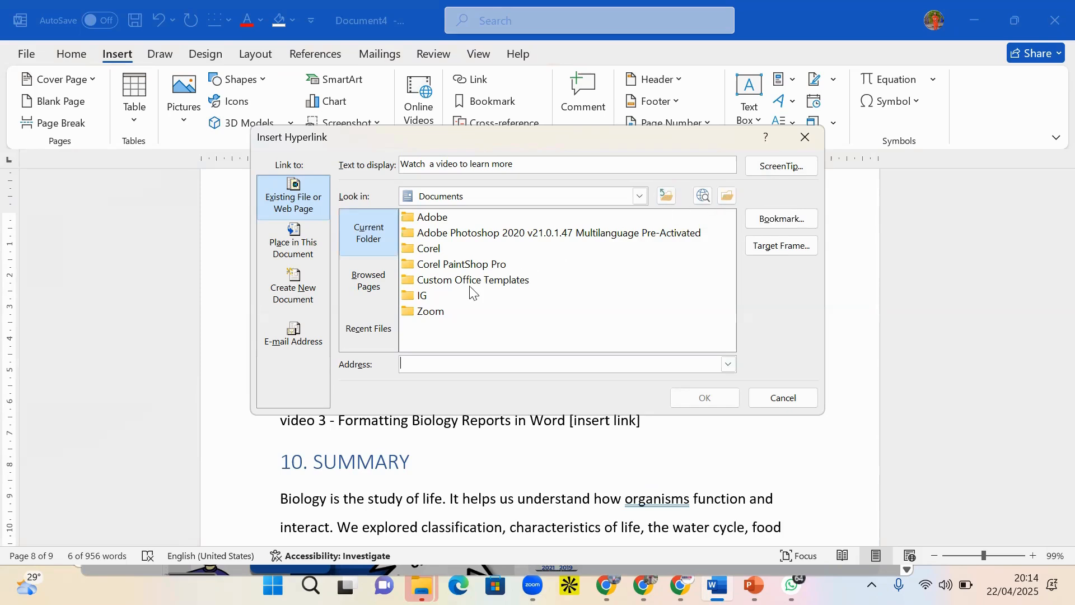
left_click(376, 297)
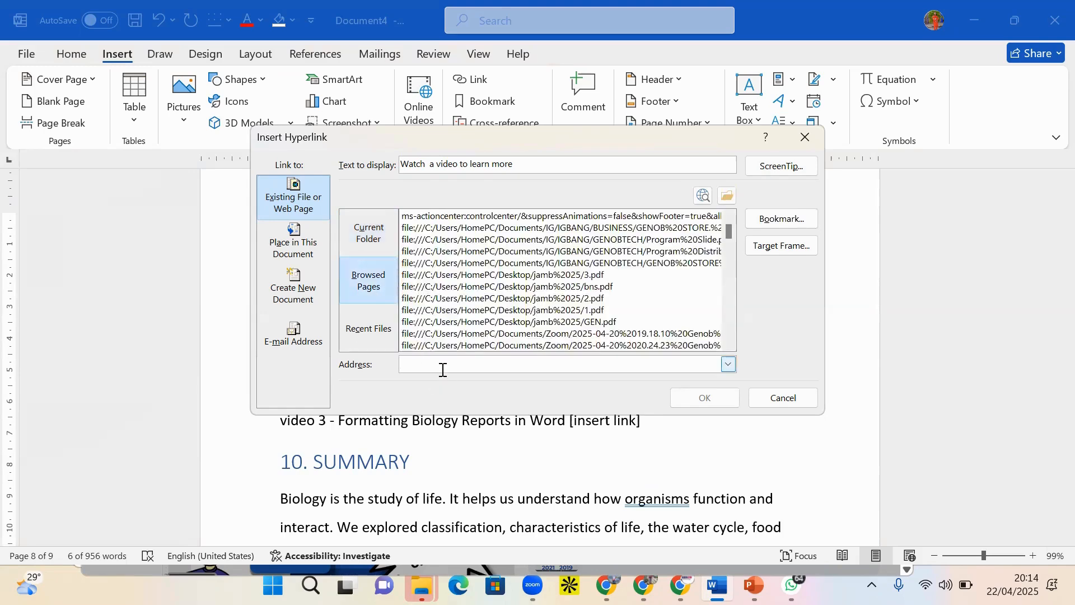
type("https://youtu.be/Ge-itq3TY3M?si=SOmQEbgr2vtt0B8q")
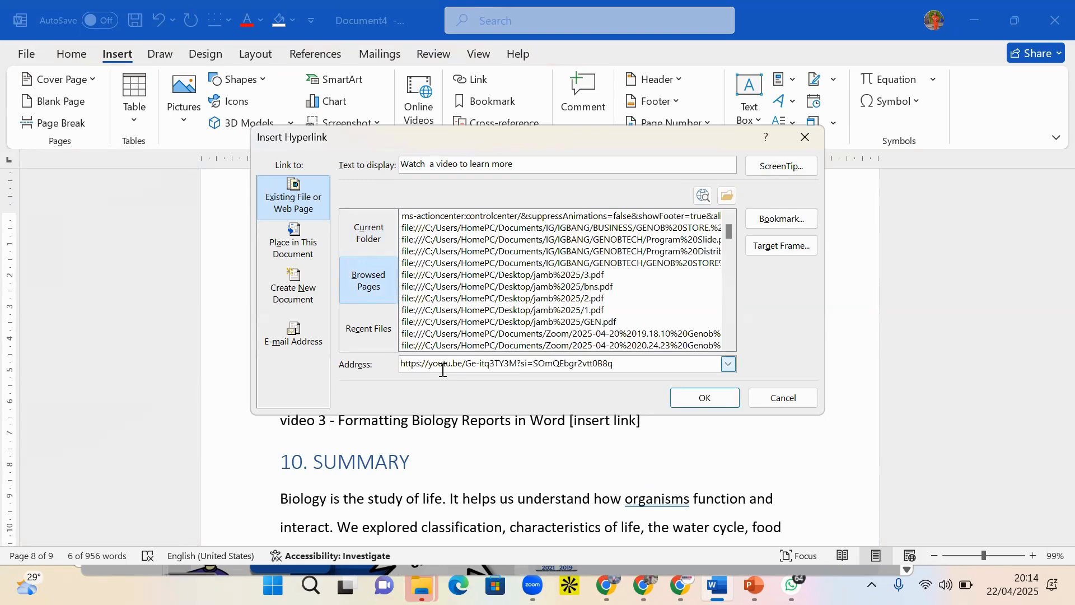
left_click(708, 397)
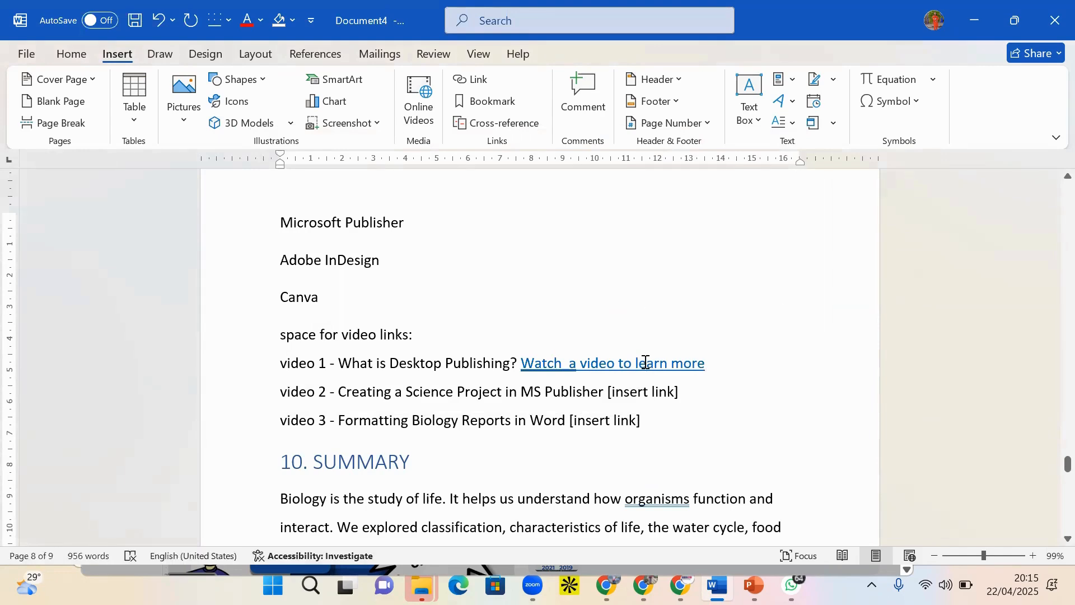
Follow the video 1 hyperlink to test it, pause the YouTube video in Chrome and switch back to Word
left_click(603, 365, "ctrl")
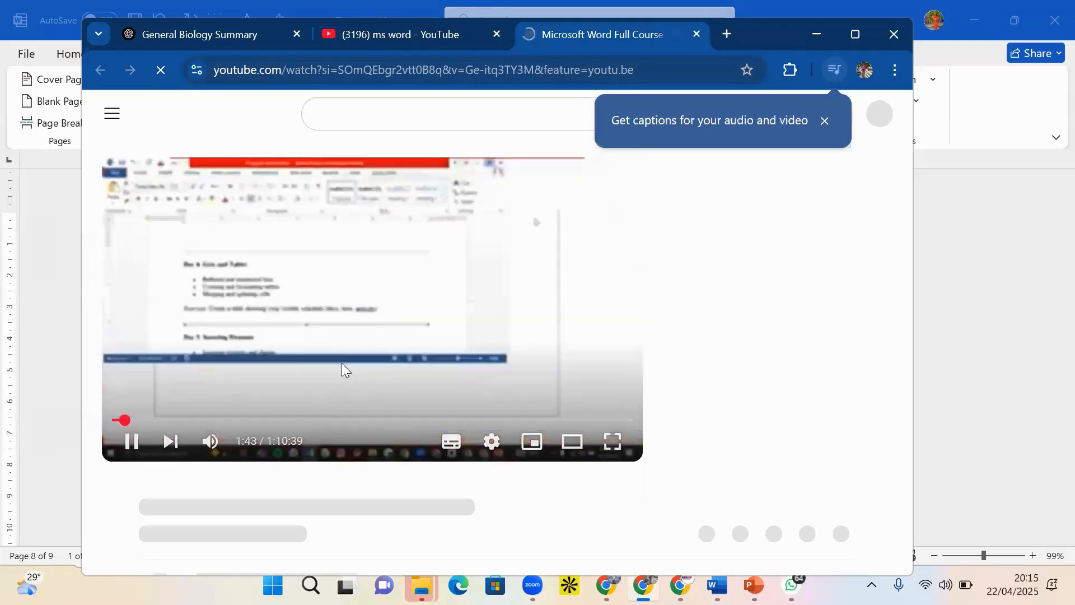
left_click(342, 363)
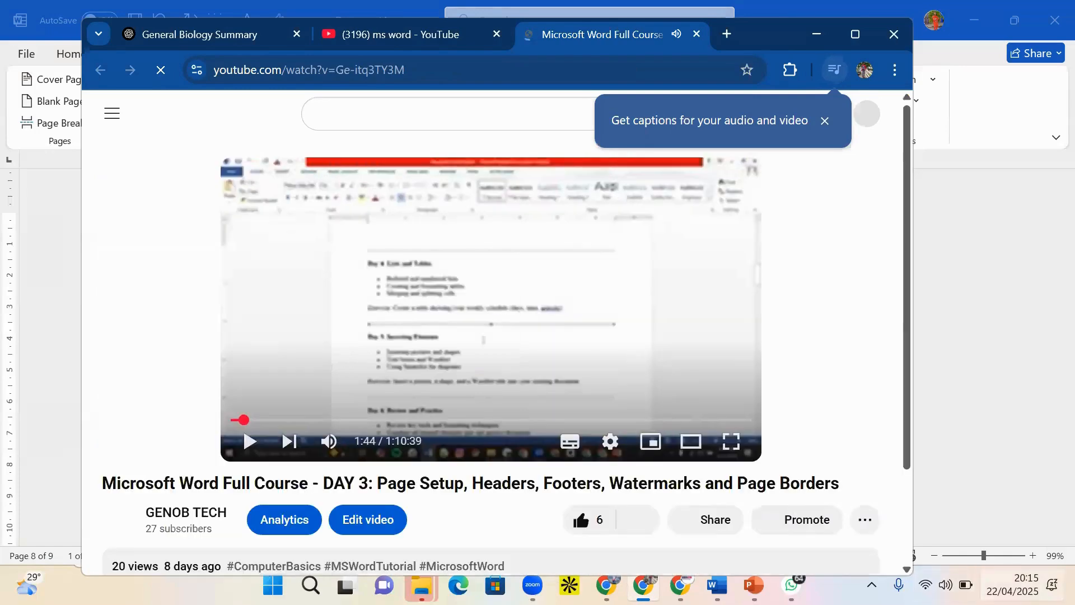
key("super+n")
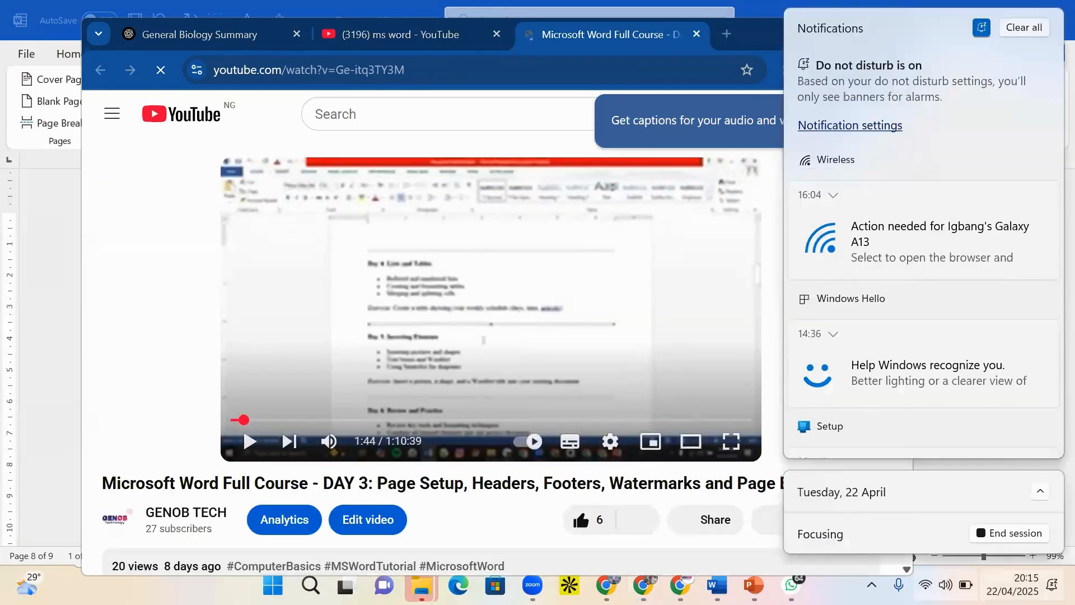
left_click(1020, 585)
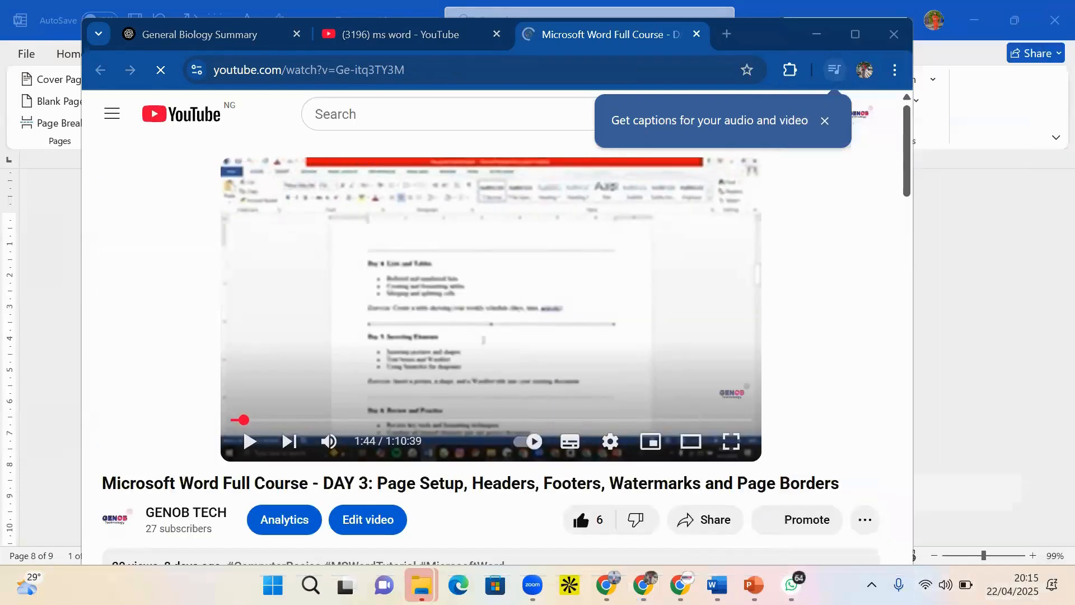
left_click(718, 585)
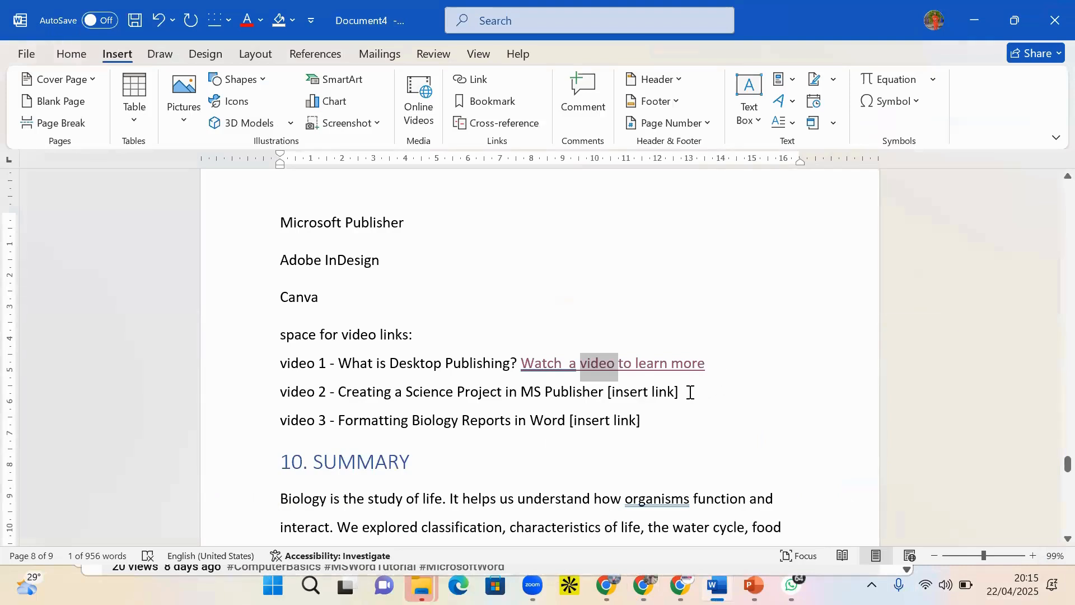
left_click_drag(690, 392, 608, 393)
key("Delete")
key("Return")
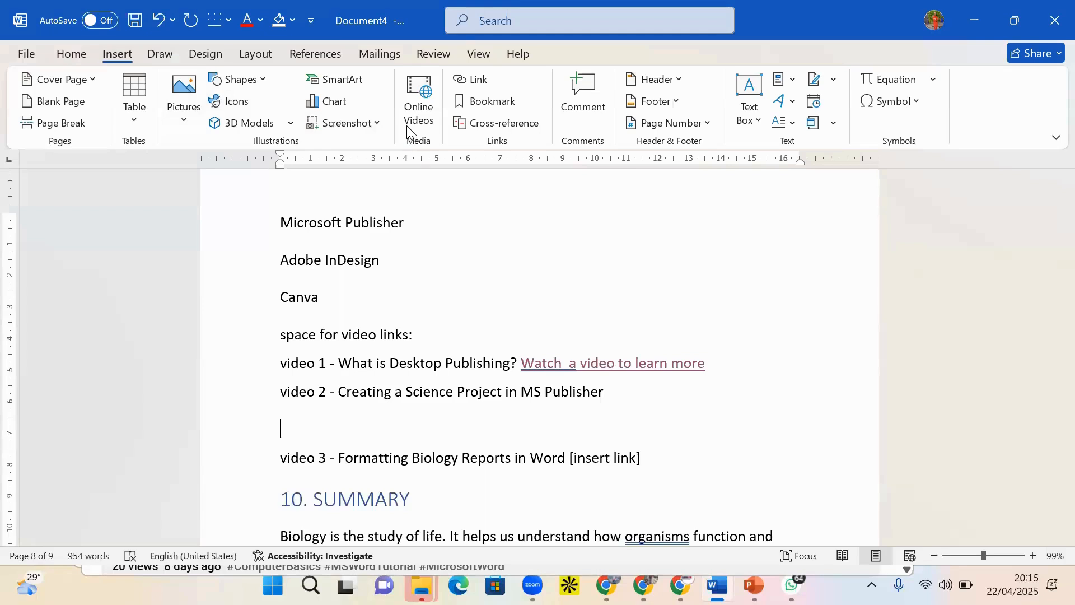
left_click(431, 120)
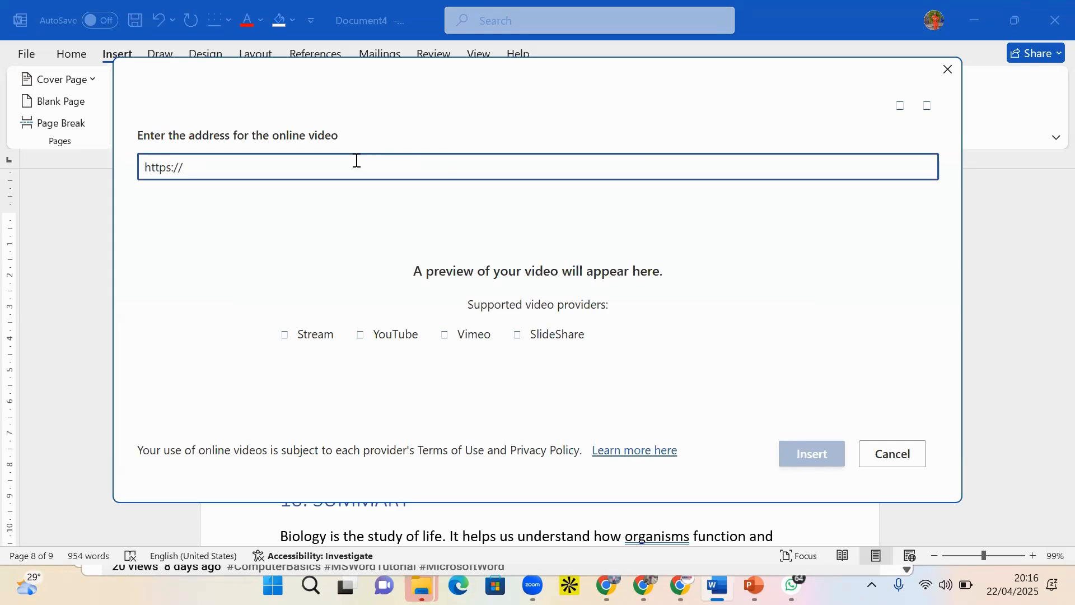
type("https://youtu.be/Ge-itq3TY3M?si=SOmQEbgr2vtt0B8q")
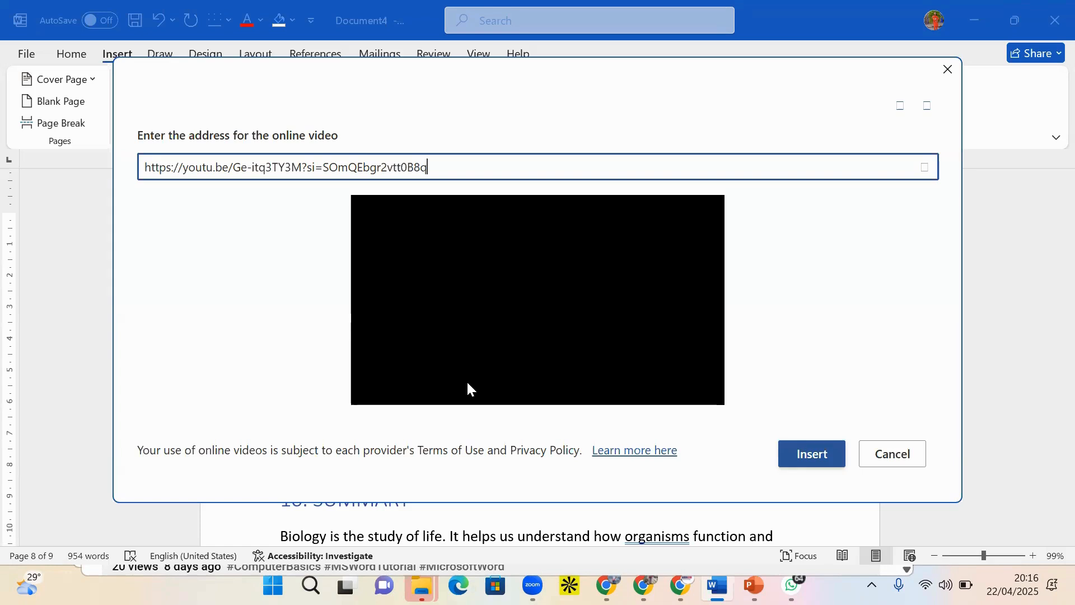
left_click(804, 463)
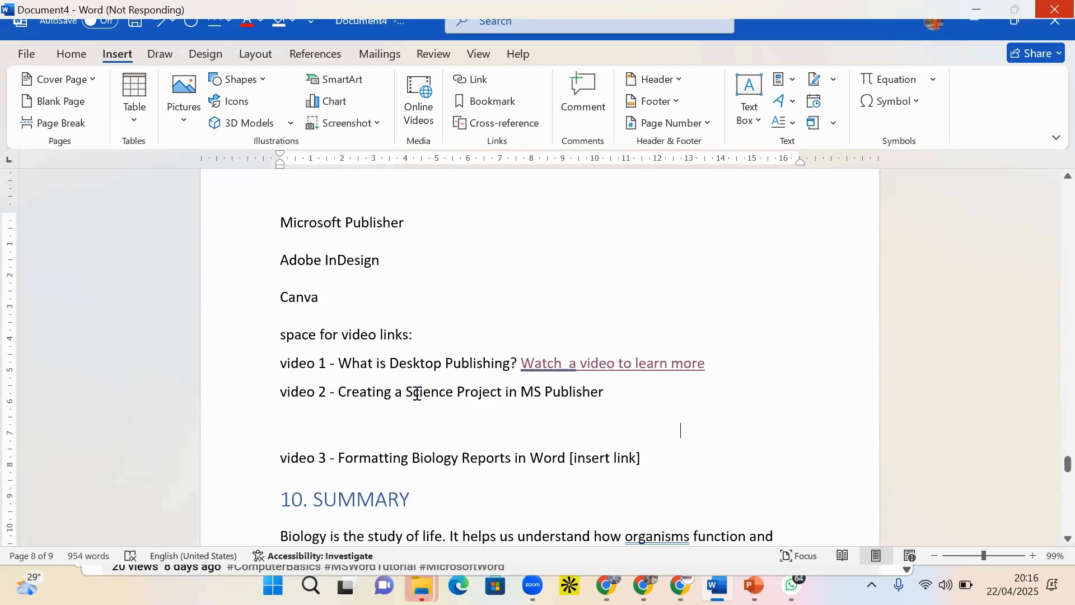
Play the embedded video under the video 2 line to test it, and close the player
left_click_drag(1051, 494, 1057, 470)
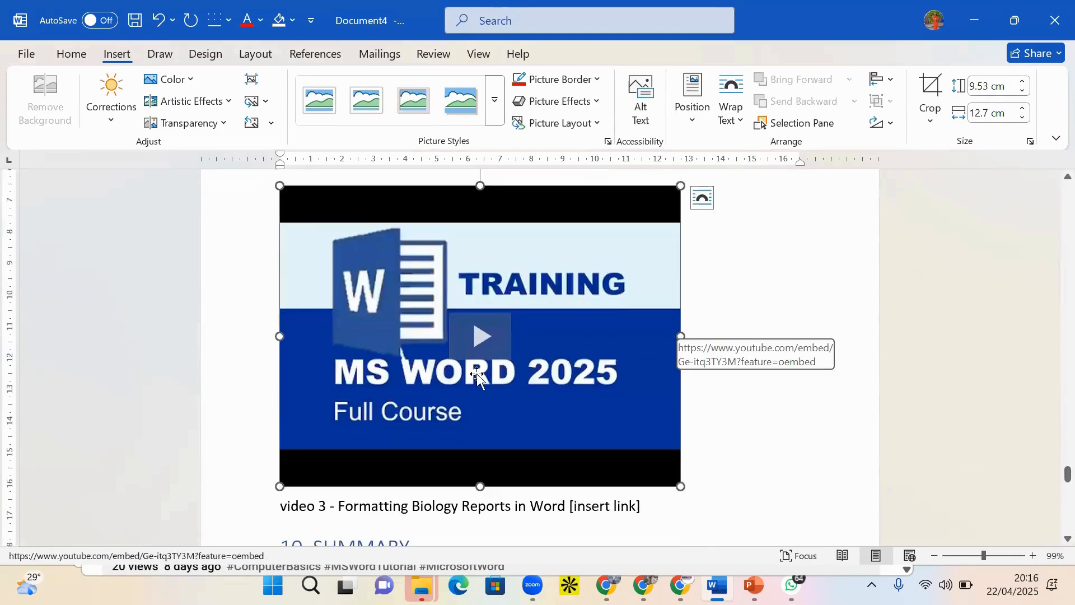
left_click(475, 336)
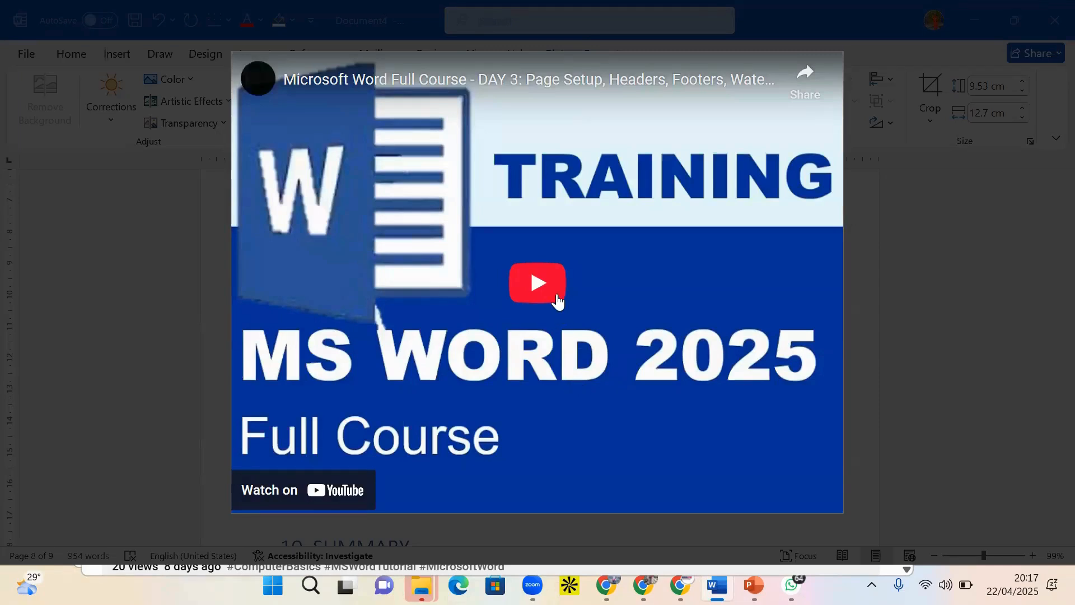
left_click(538, 283)
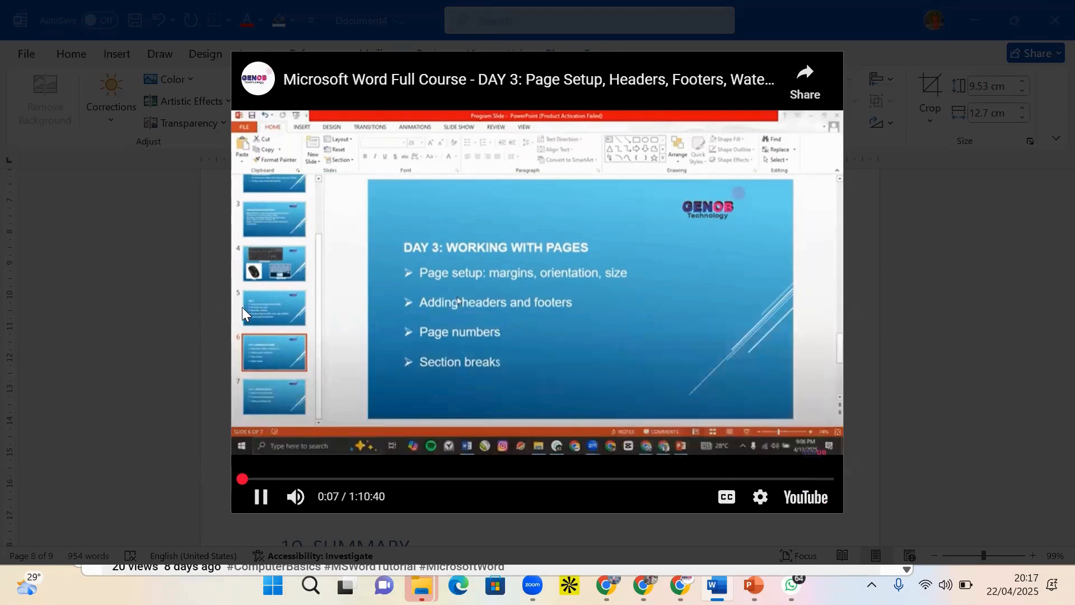
left_click(199, 298)
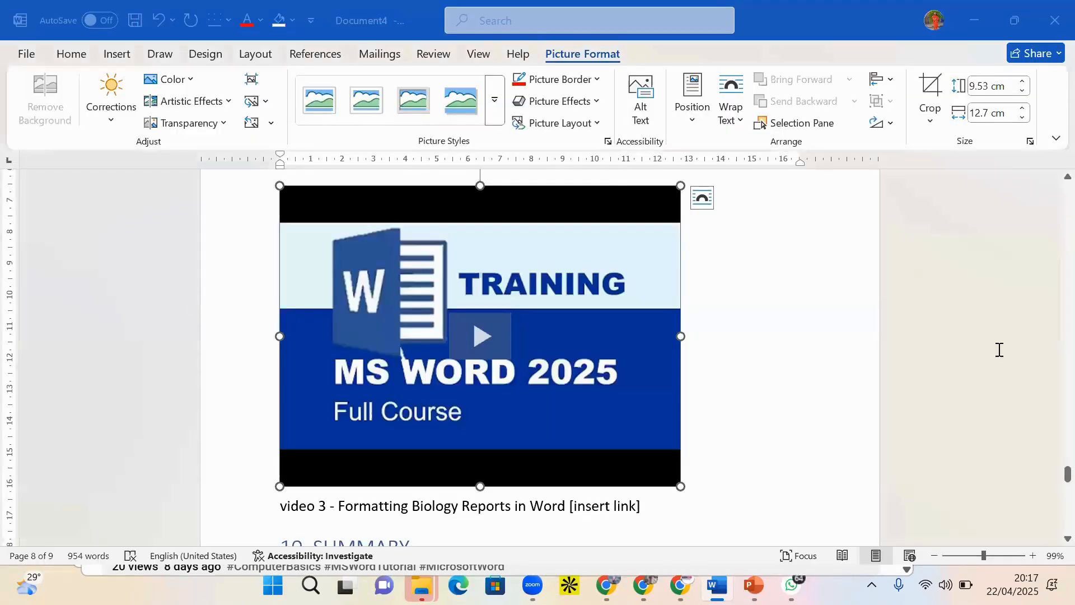
Select the "[insert link]" placeholder on the video 3 line
mouse_move(1067, 474)
left_mouse_down()
mouse_move(1053, 495)
mouse_move(1051, 486)
left_mouse_up()
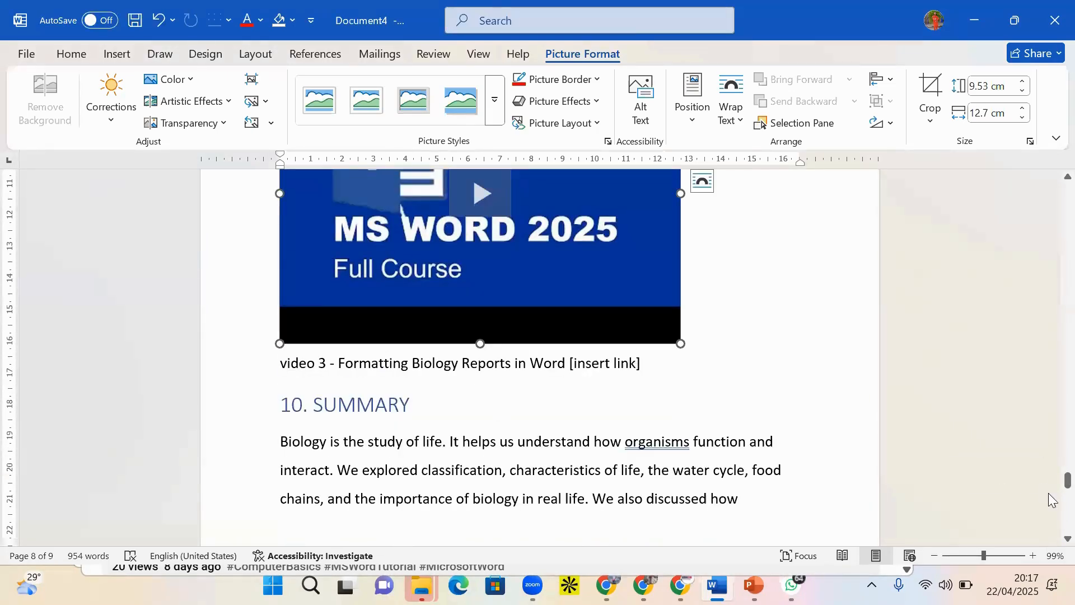
mouse_move(1052, 486)
left_mouse_down()
mouse_move(1052, 467)
mouse_move(1052, 490)
left_mouse_up()
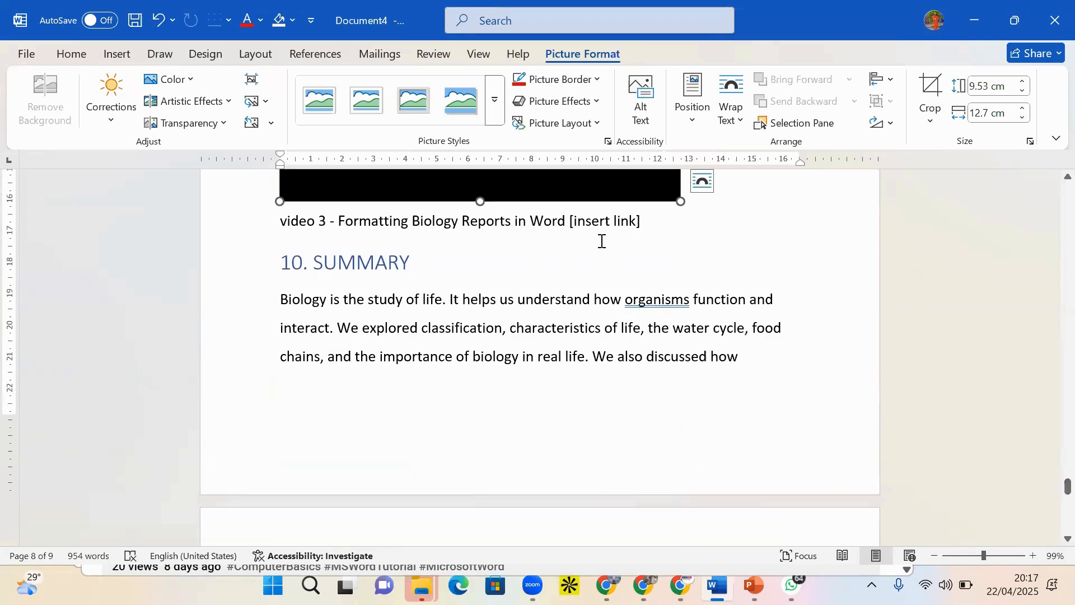
left_click_drag(644, 226, 570, 220)
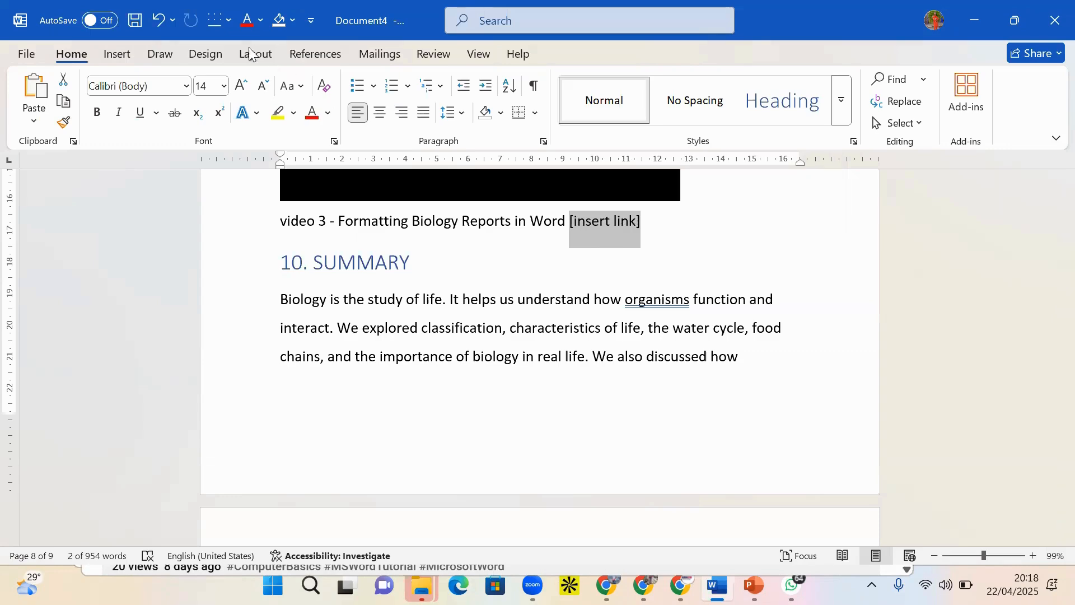
left_click(116, 55)
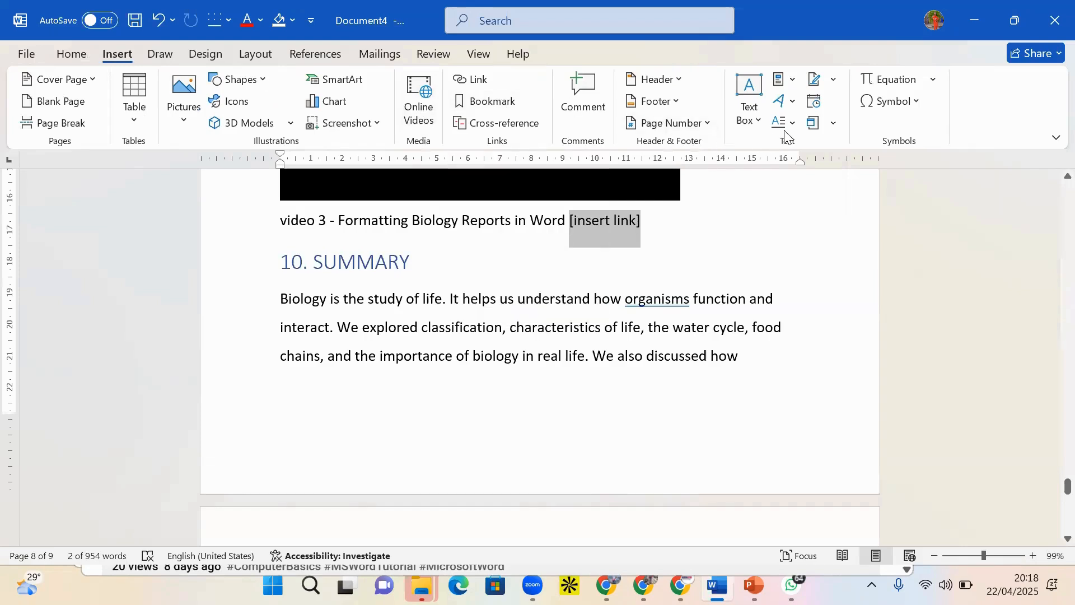
left_click(829, 125)
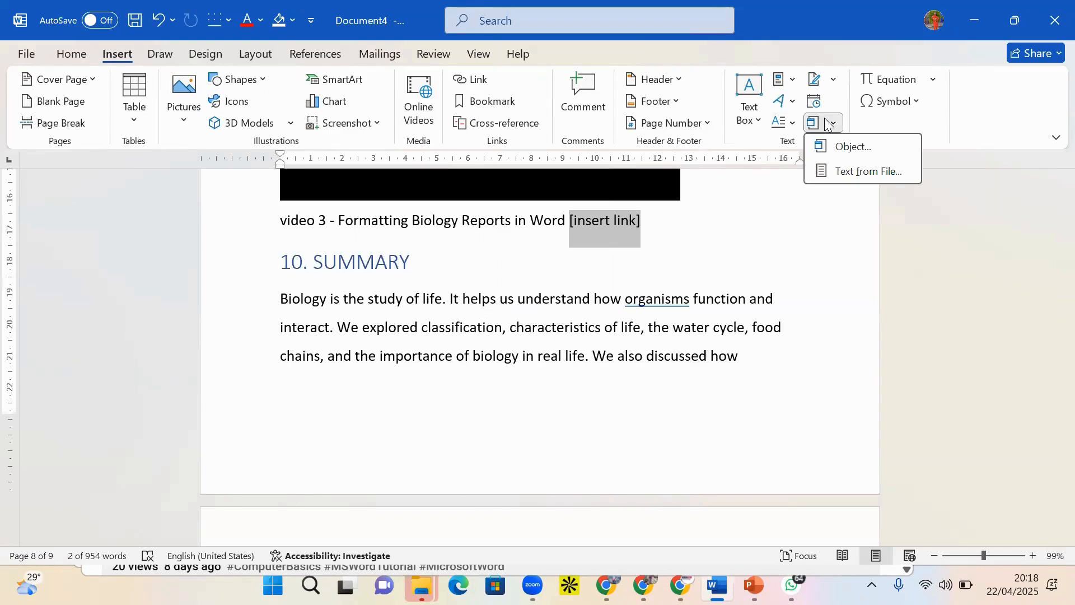
left_click(852, 149)
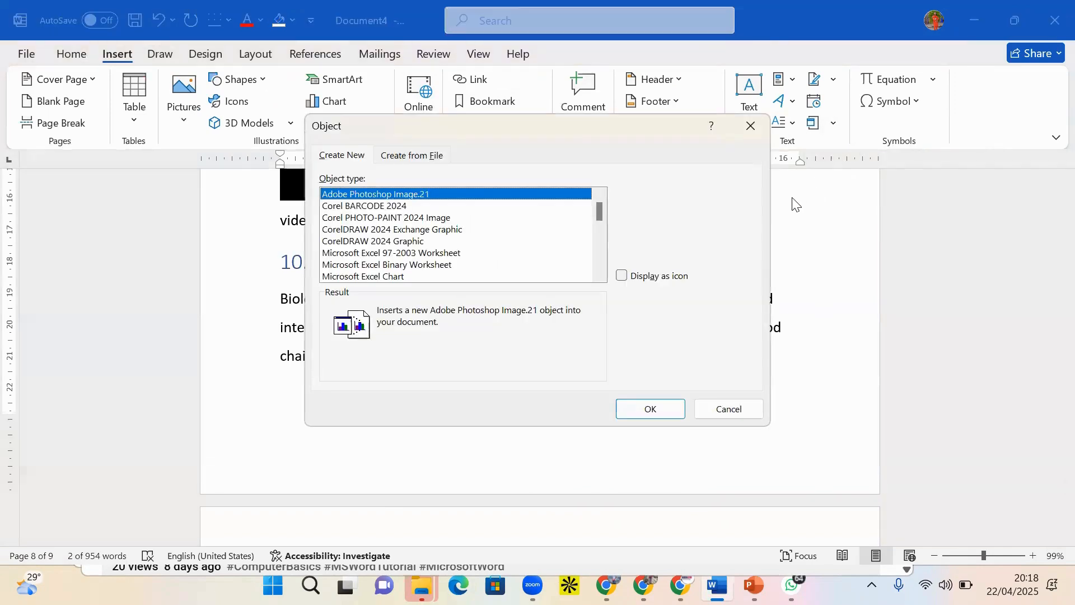
left_click(751, 126)
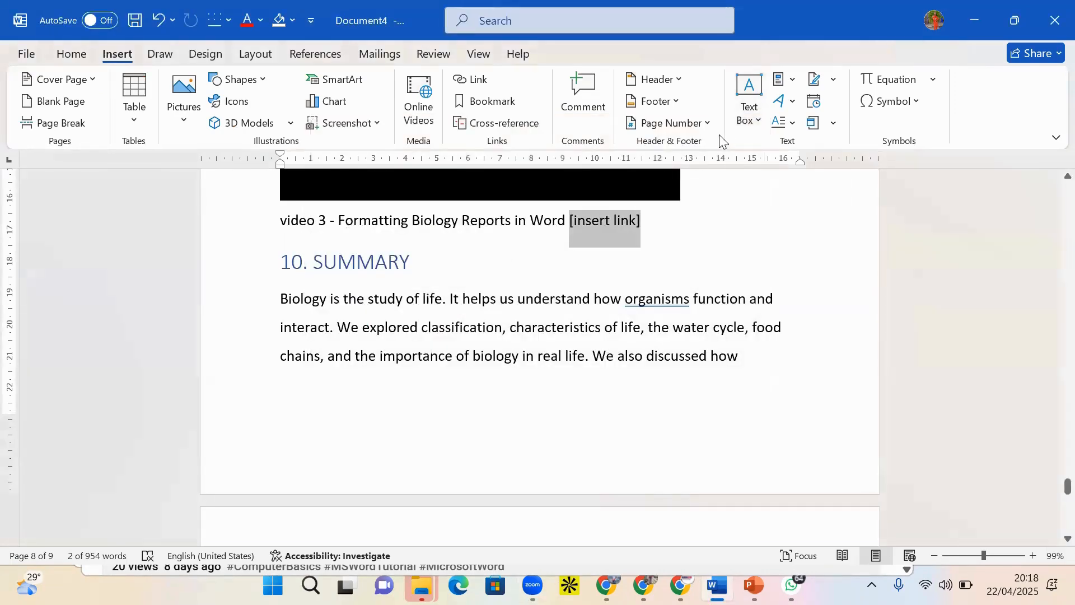
Start inserting an object from a file at the video 3 placeholder, choosing video1678468733.mp4 from the 2025-04-20 19.18.10 folder in Documents\Zoom
left_click(828, 125)
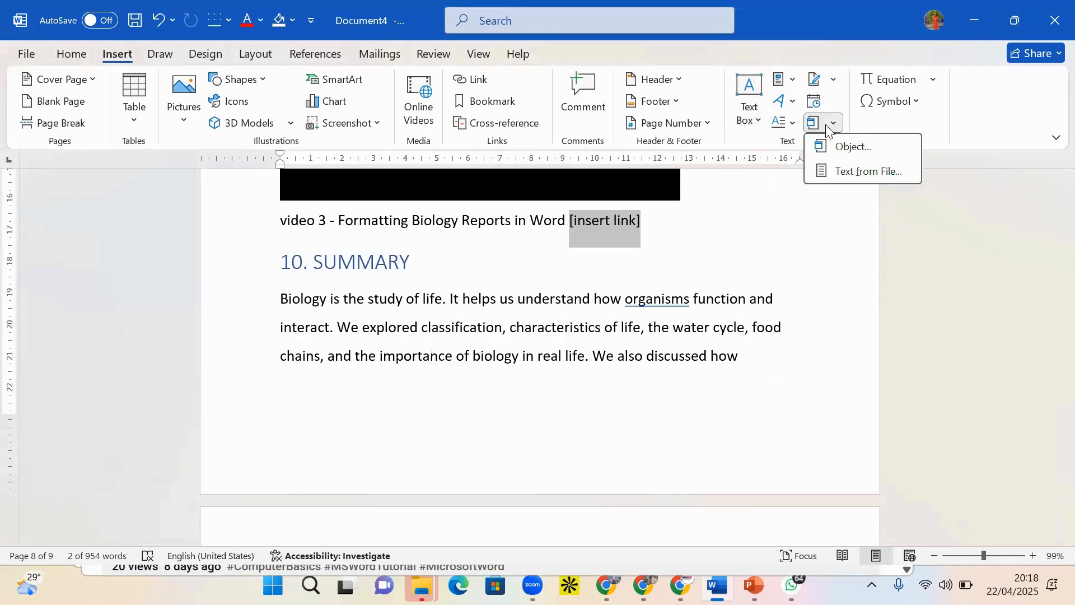
left_click(837, 146)
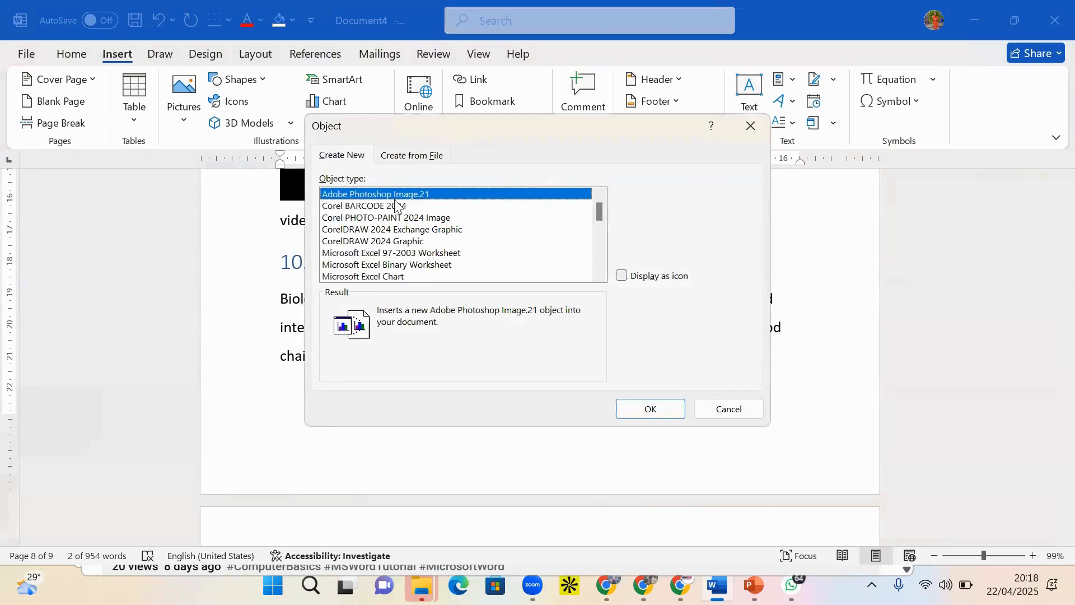
left_click(425, 161)
left_click(649, 205)
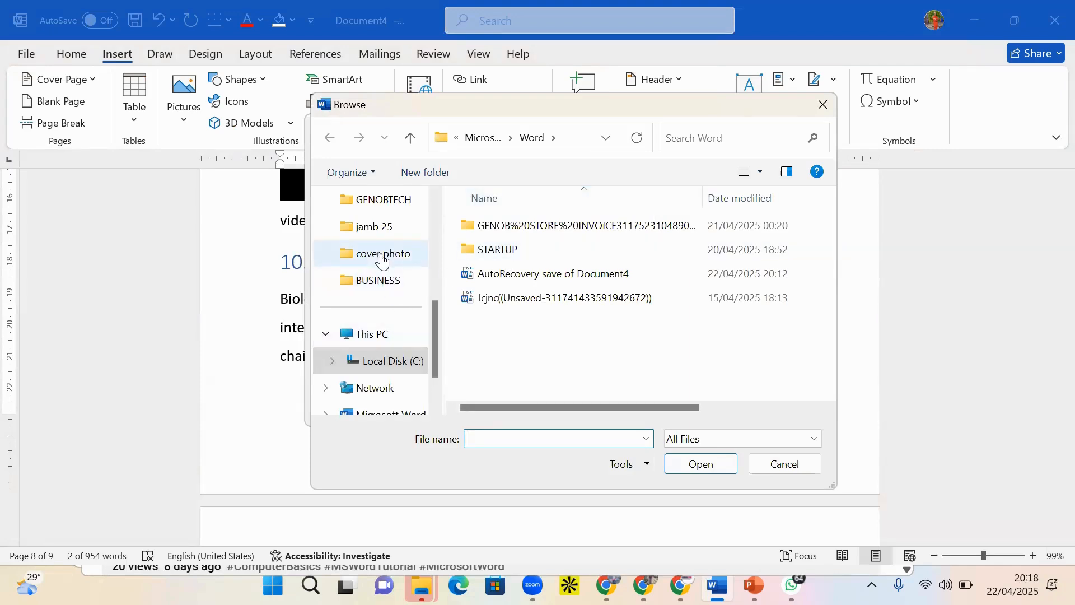
left_click_drag(438, 337, 432, 303)
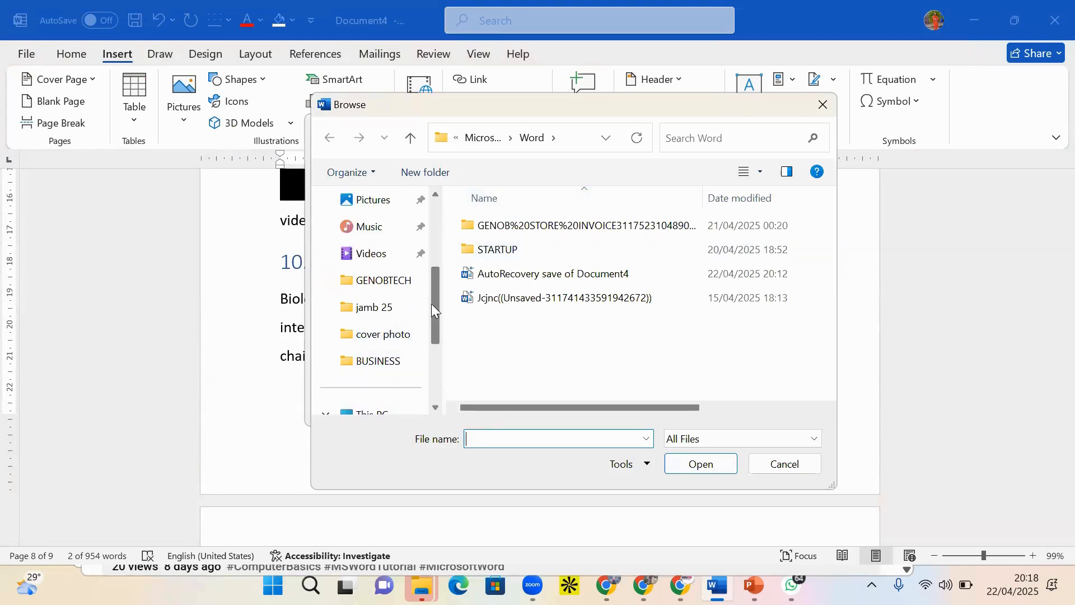
left_click(379, 261)
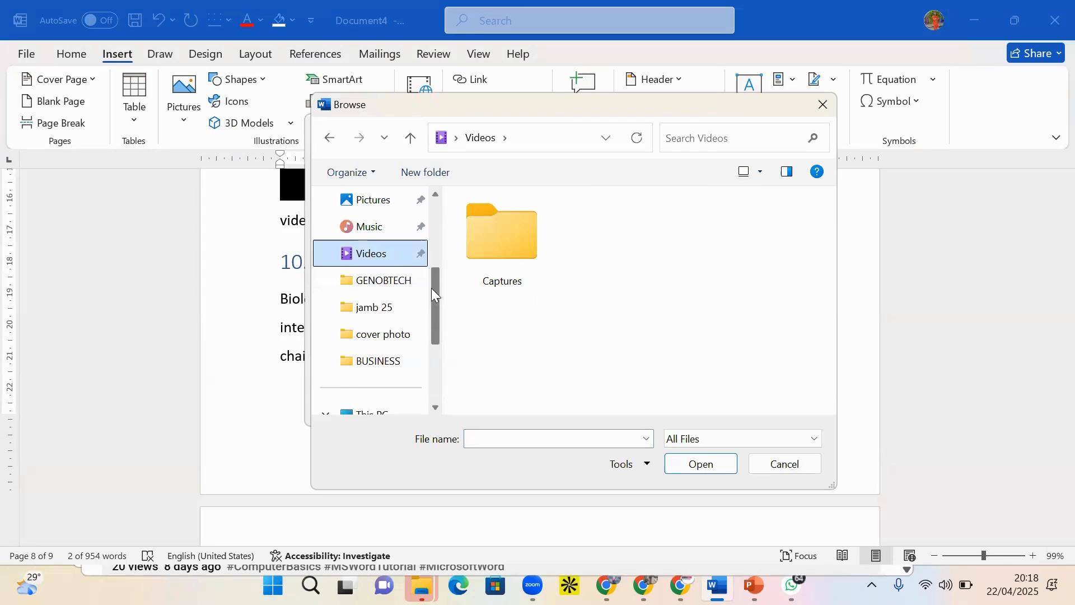
left_click_drag(433, 288, 398, 251)
left_click(383, 236)
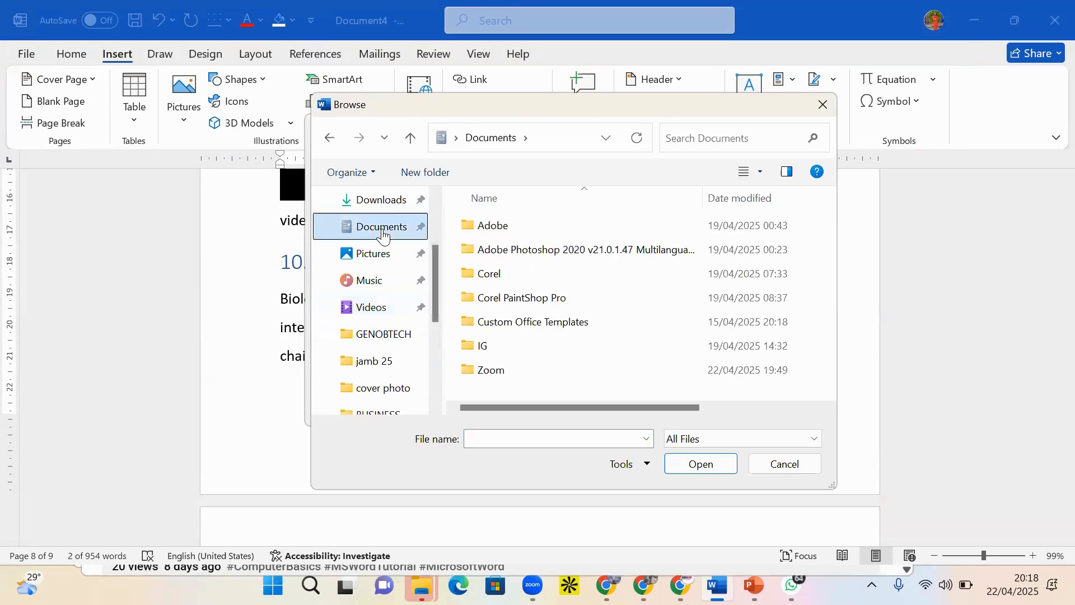
left_click(505, 364)
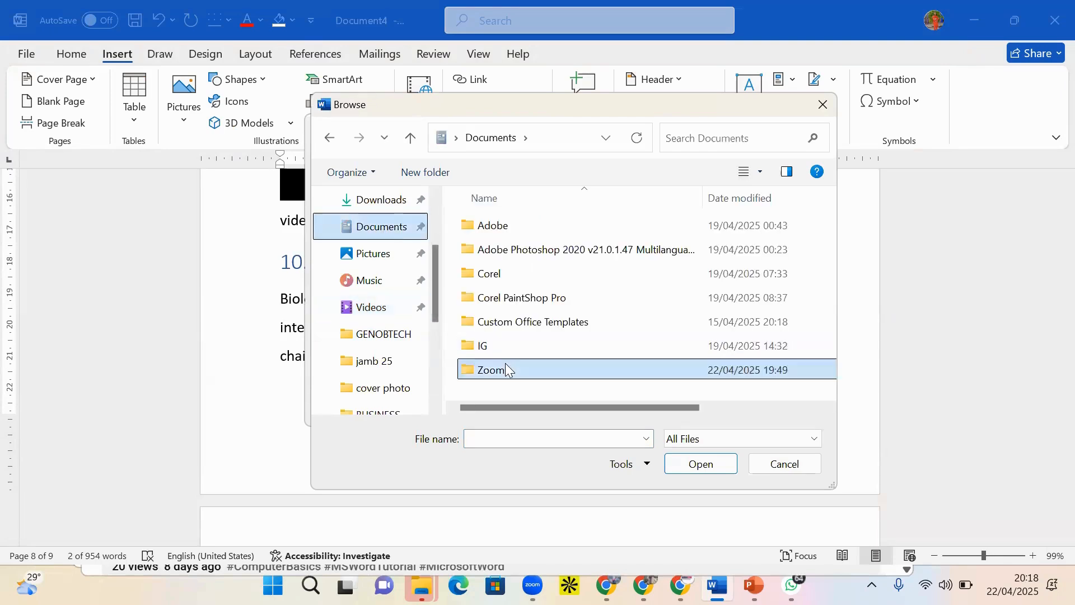
double_click(506, 368)
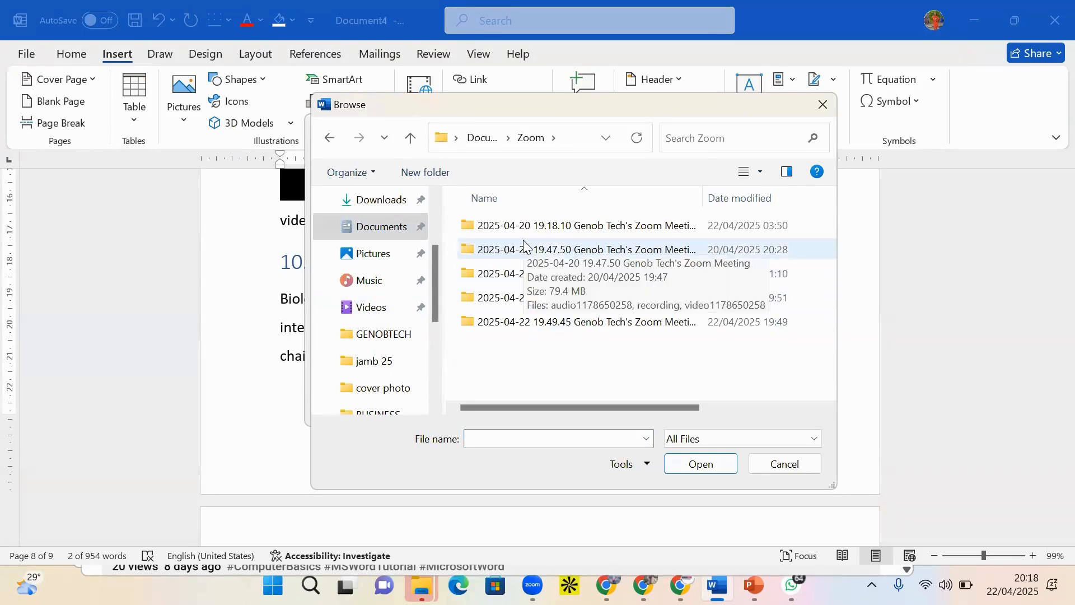
double_click(539, 234)
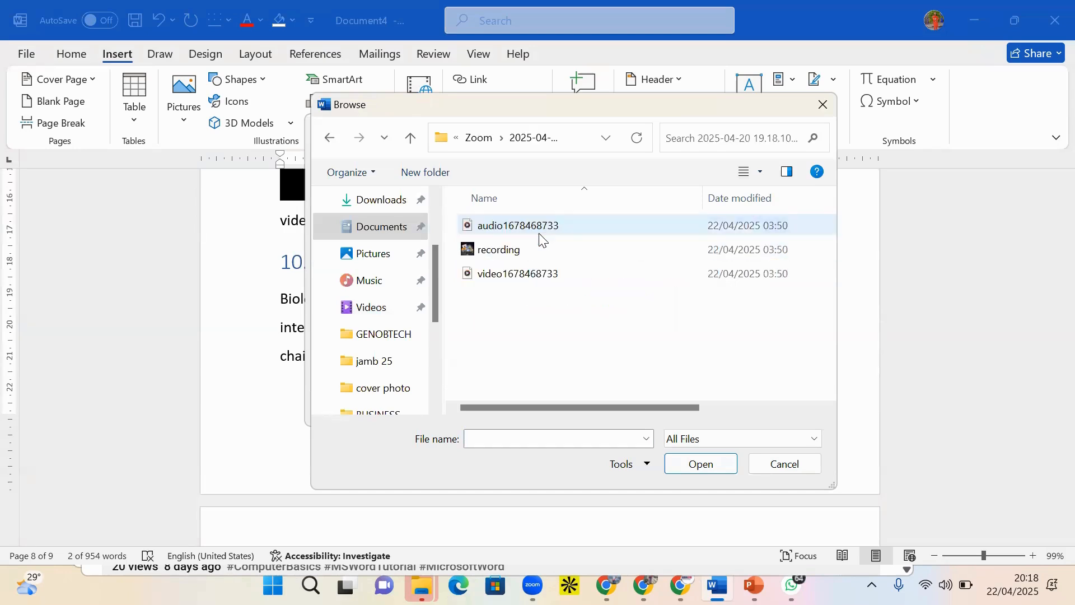
left_click(516, 278)
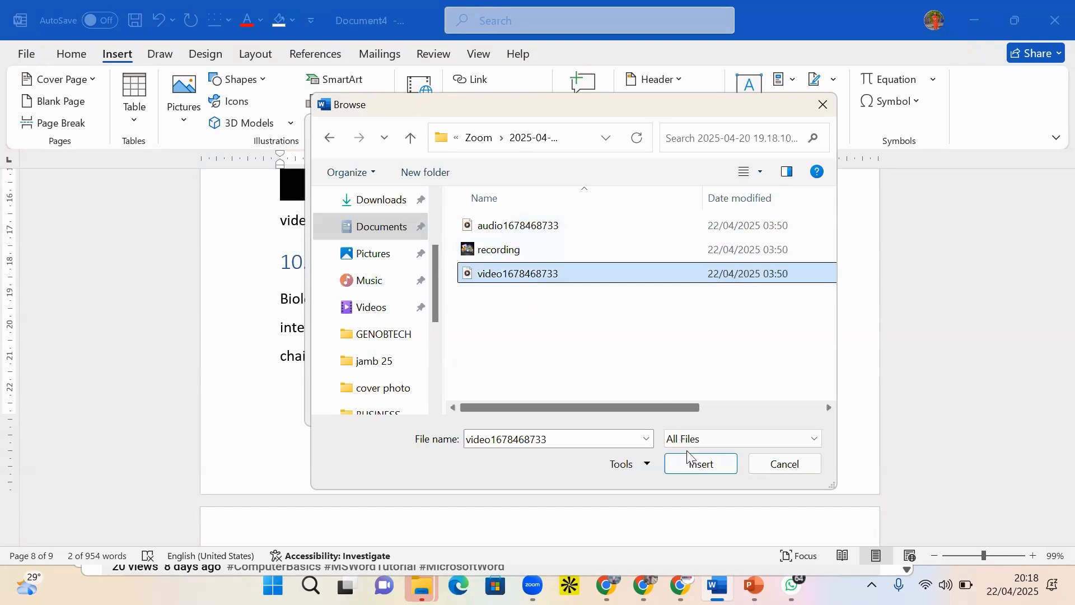
left_click(703, 468)
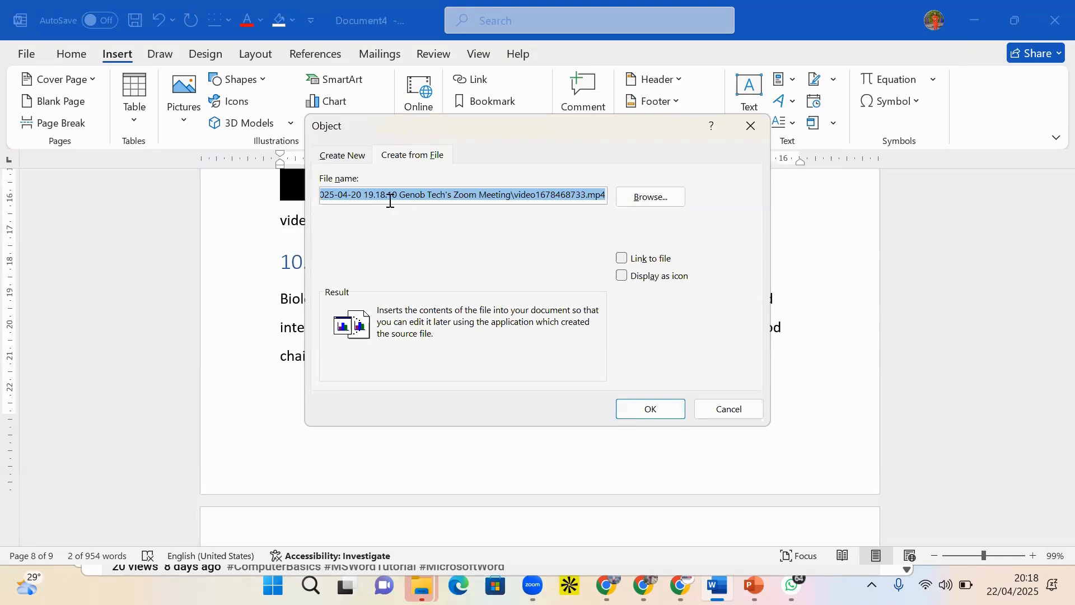
Examine the full file path of the chosen video from beginning to end
left_click(413, 196)
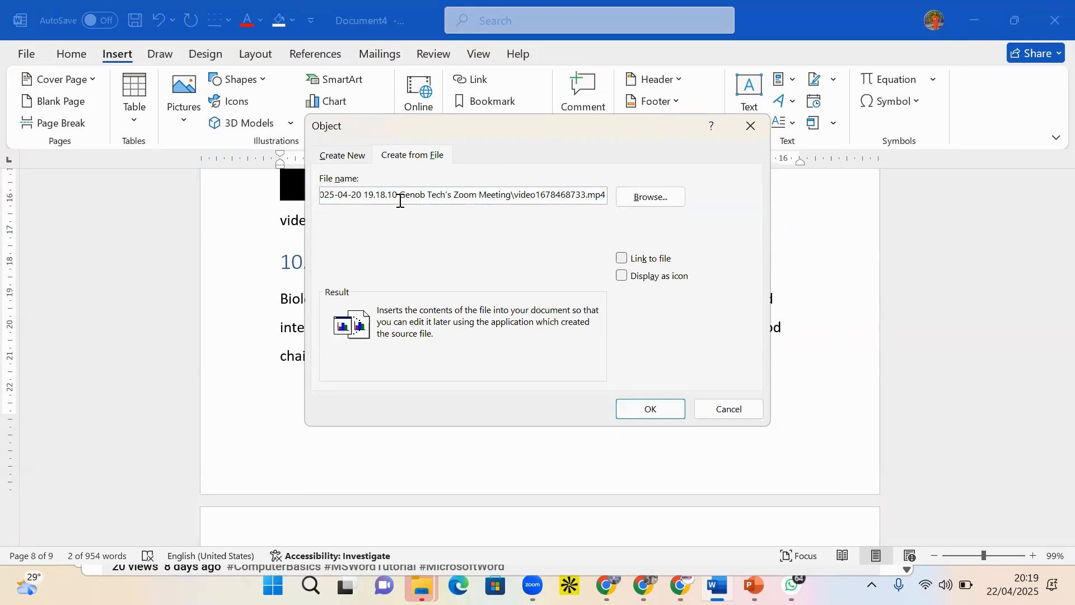
key("Left")
key("Left")
key("Left")
key("Left")
key("Left")
key("Left")
key("Left")
key("Left")
key("Left")
key("Left")
key("Left")
key("Left")
key("Left")
key("Left")
key("Left")
key("Left")
key("Left")
key("Left")
key("Left")
key("Left")
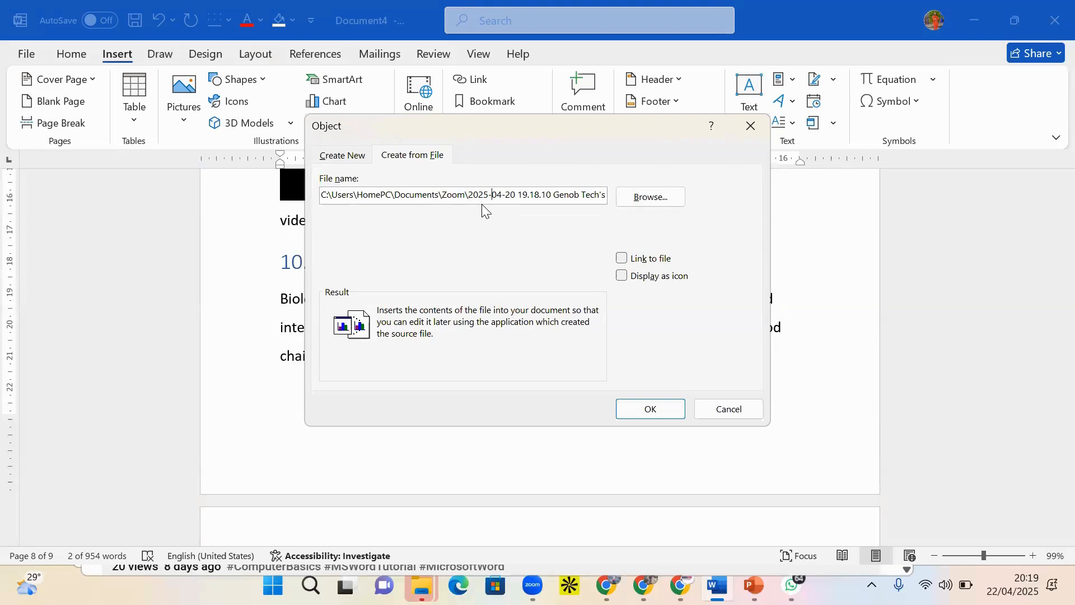
key("Right")
key("Right")
key("Right")
key("Right")
key("Right")
key("Right")
key("Right")
key("Right")
key("Right")
key("Right")
key("Right")
key("Right")
key("Right")
key("Right")
key("Right")
key("Right")
key("Right")
key("Right")
key("Right")
key("Right")
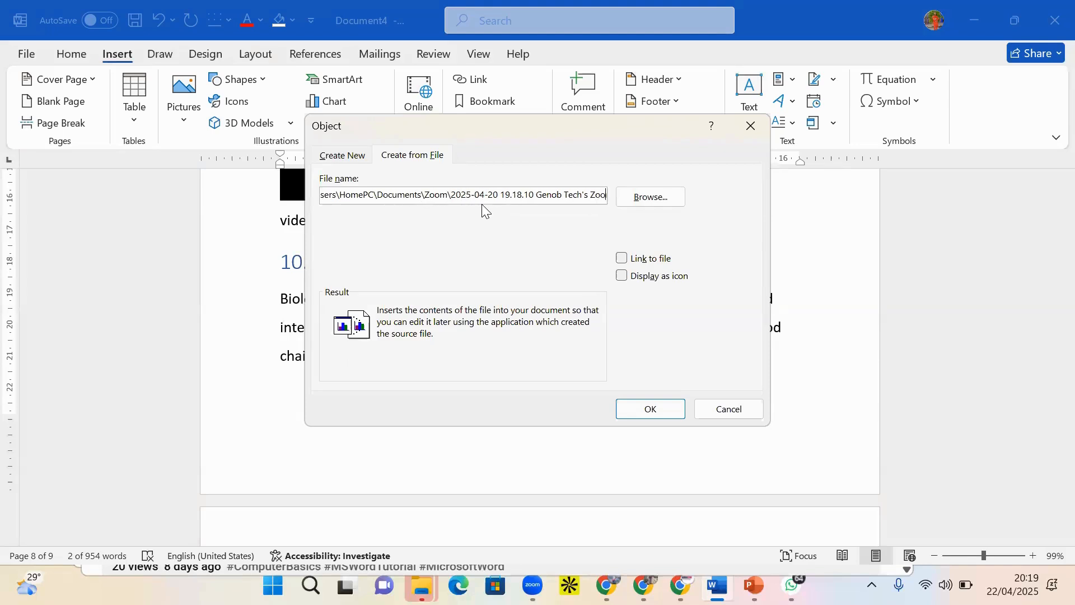
key("Right")
key("Right")
key("Right")
key("Right")
key("Right")
key("Right")
key("Right")
key("Right")
key("Right")
key("Right")
key("Right")
key("Right")
key("Right")
key("Right")
key("Right")
key("Right")
key("Right")
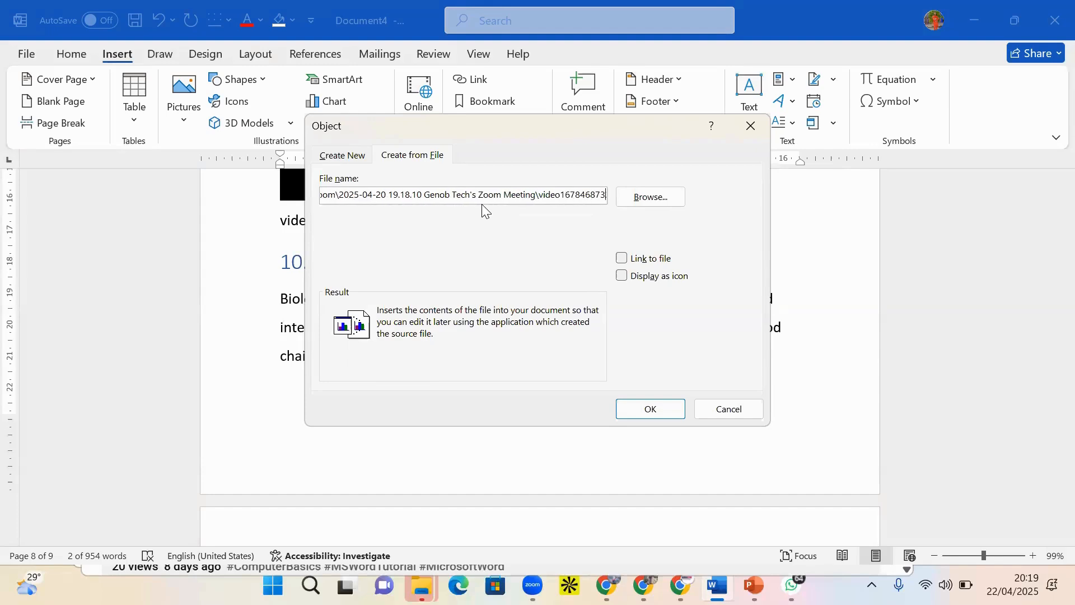
key("Right")
key("Right")
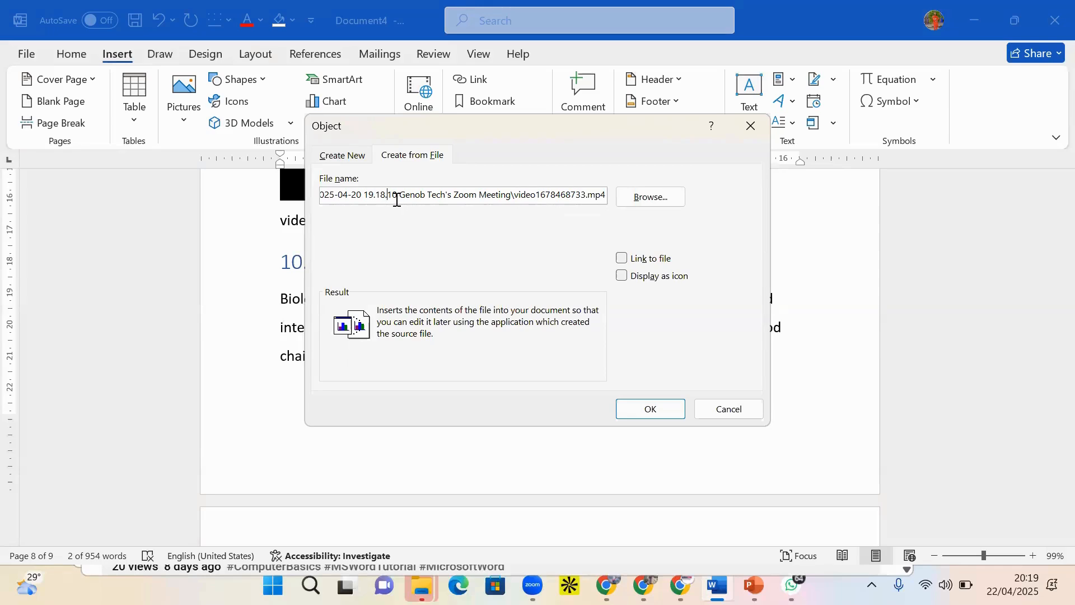
key("Left")
key("Left")
key("Left")
key("Left")
key("Left")
key("Left")
key("Left")
key("Left")
key("Left")
key("Left")
key("Left")
key("Left")
key("Left")
key("Left")
key("Left")
key("Left")
key("Left")
key("Left")
key("Left")
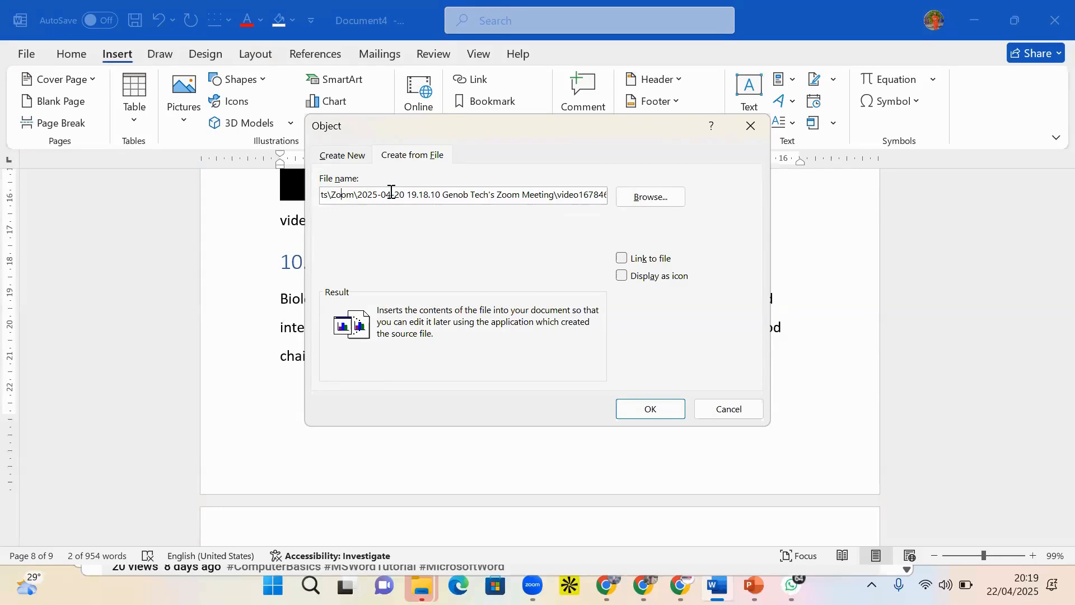
key("Left")
key("Left")
key("Left")
key("Left")
key("Left")
key("Left")
key("Left")
key("Left")
key("Left")
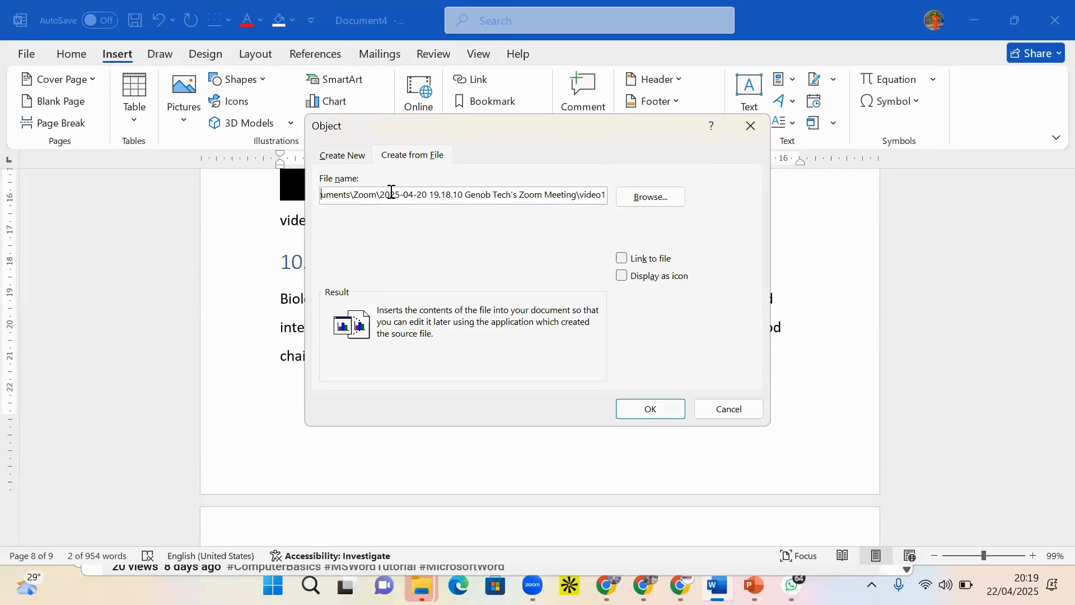
key("Left")
key("Left")
key("Left")
key("Left")
key("Left")
key("Left")
key("Left")
key("Left")
key("Left")
key("Left")
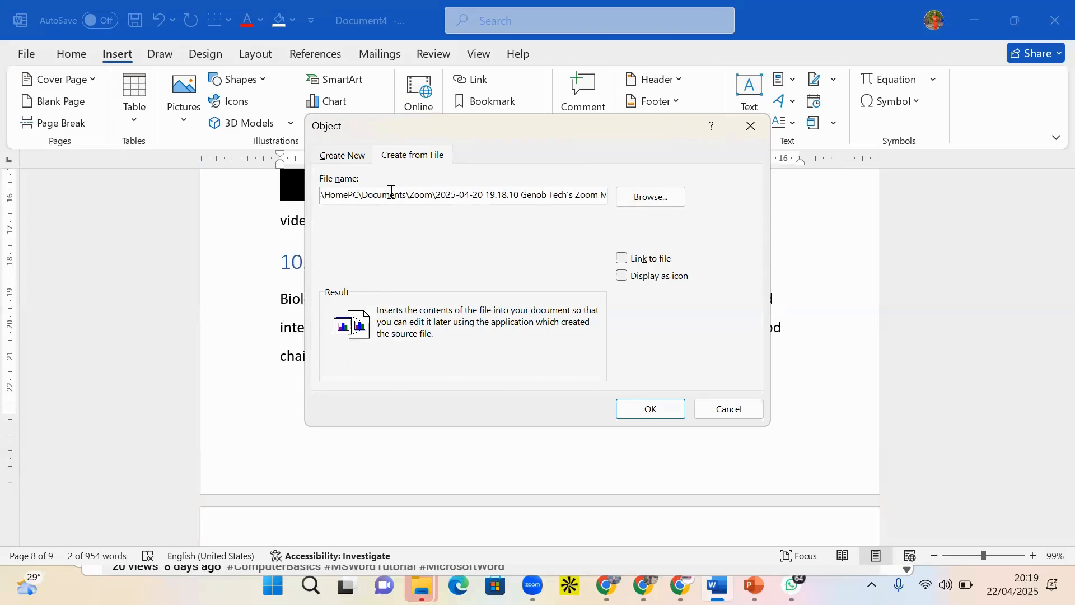
key("Left")
key("Left")
key("Home")
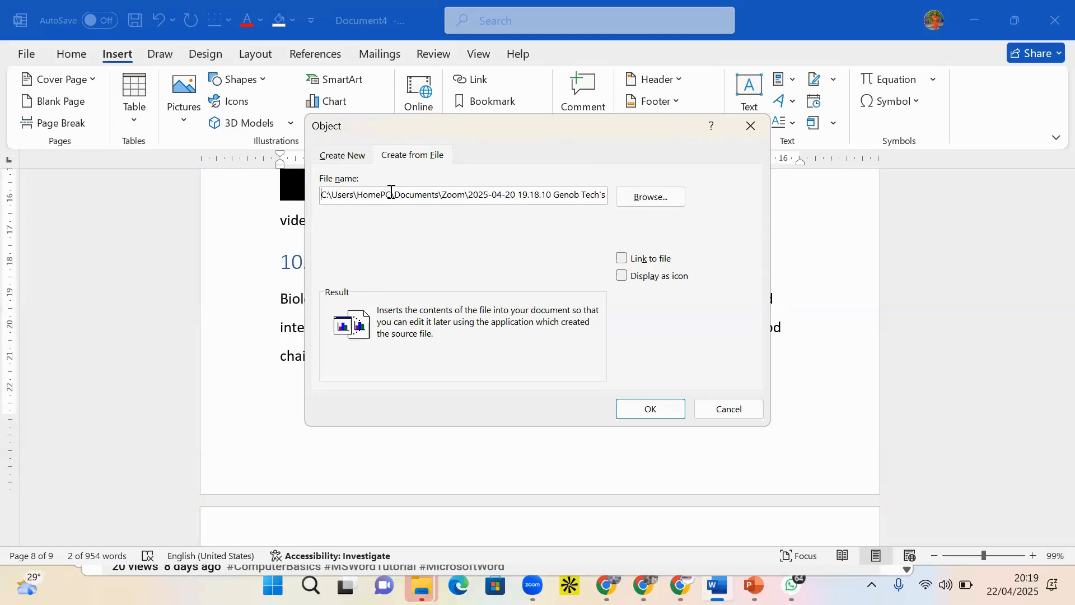
Insert the video as a linked object displayed as the yellow warning icon with the caption MS WORD VIDEO
left_click(626, 260)
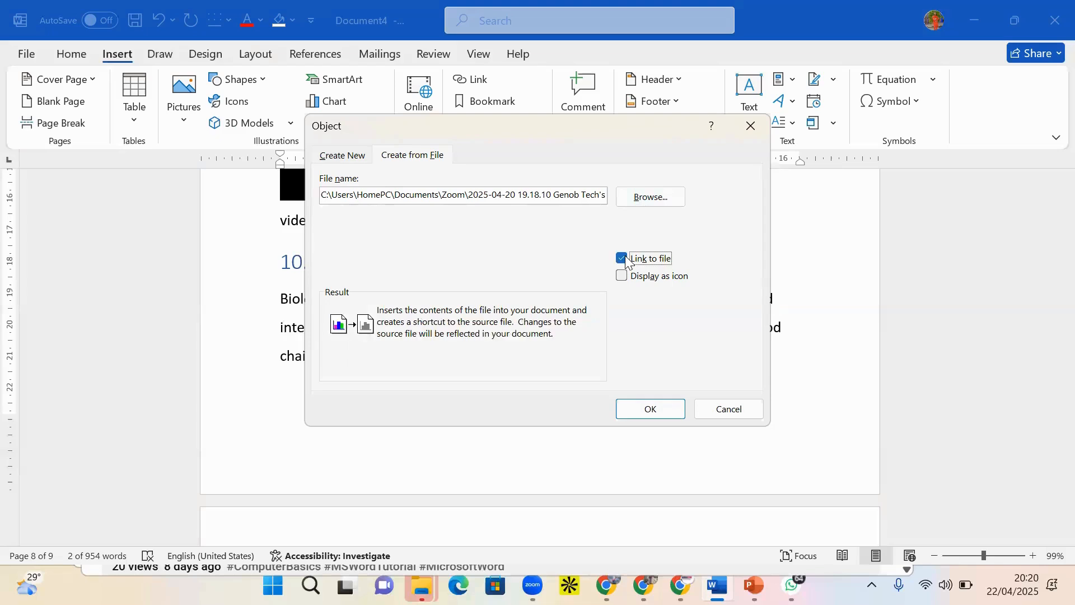
left_click(630, 285)
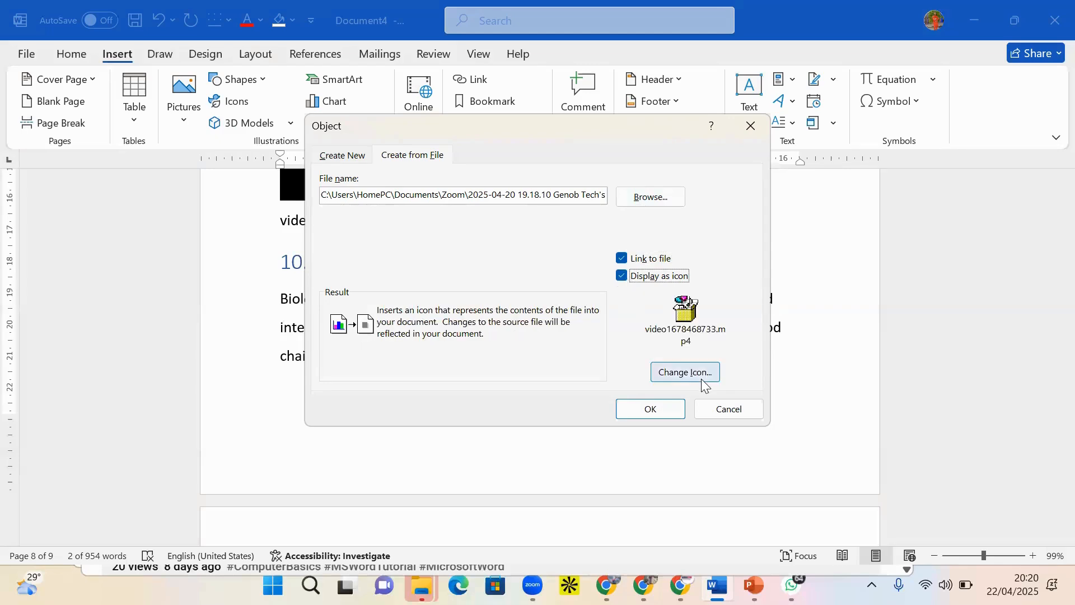
left_click(688, 372)
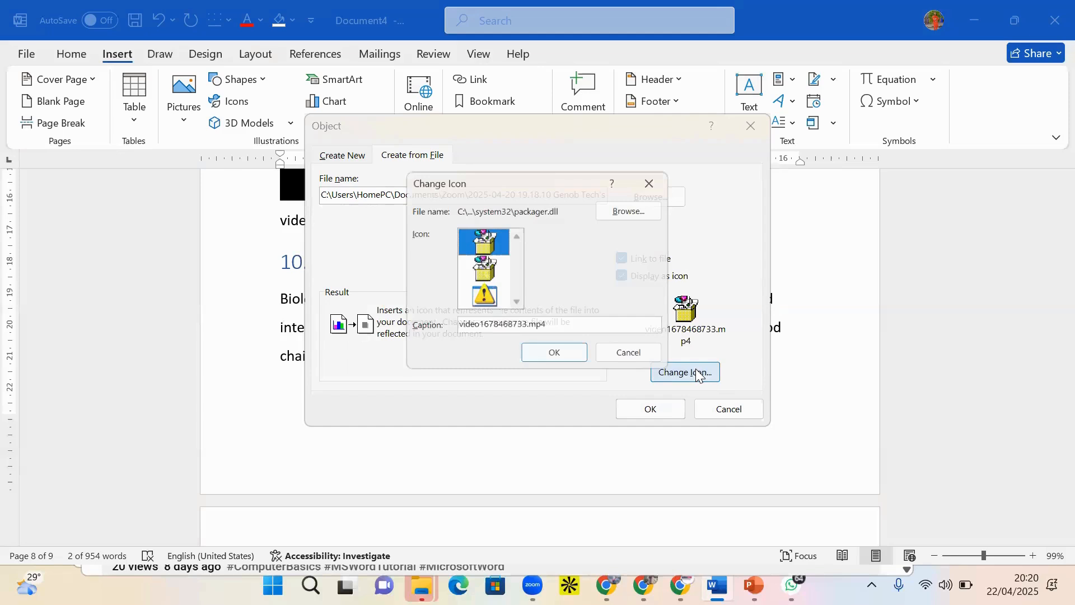
left_click(475, 300)
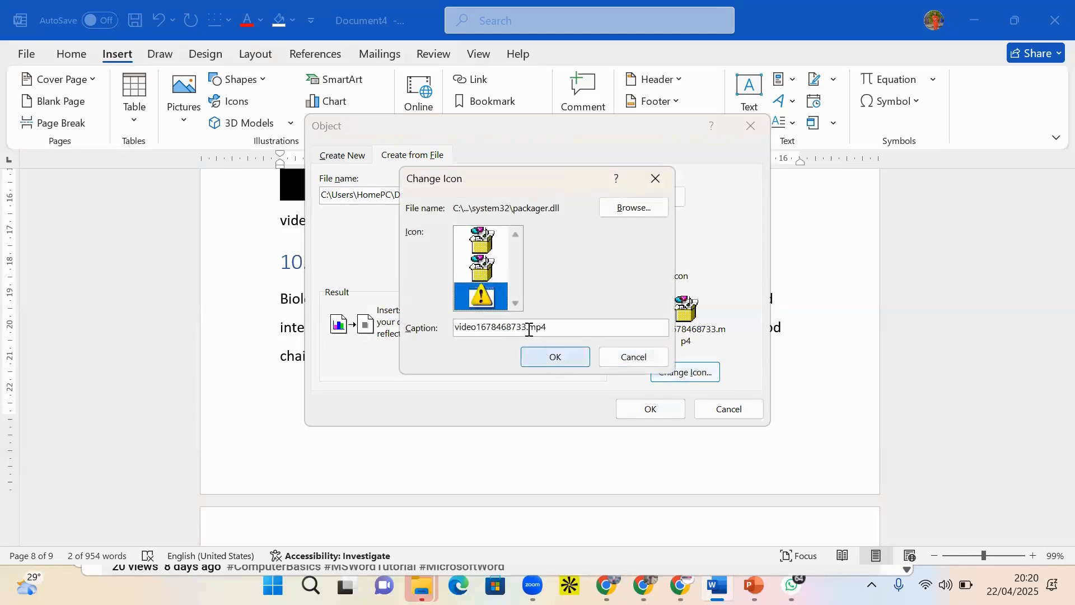
left_click_drag(557, 327, 450, 320)
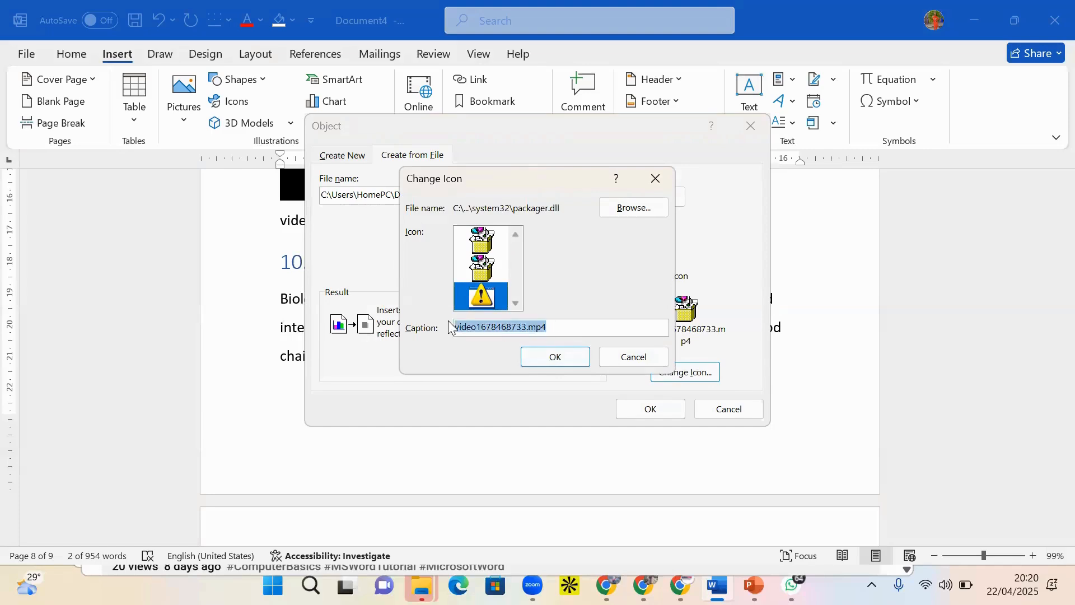
type("MS WORD VIDEO")
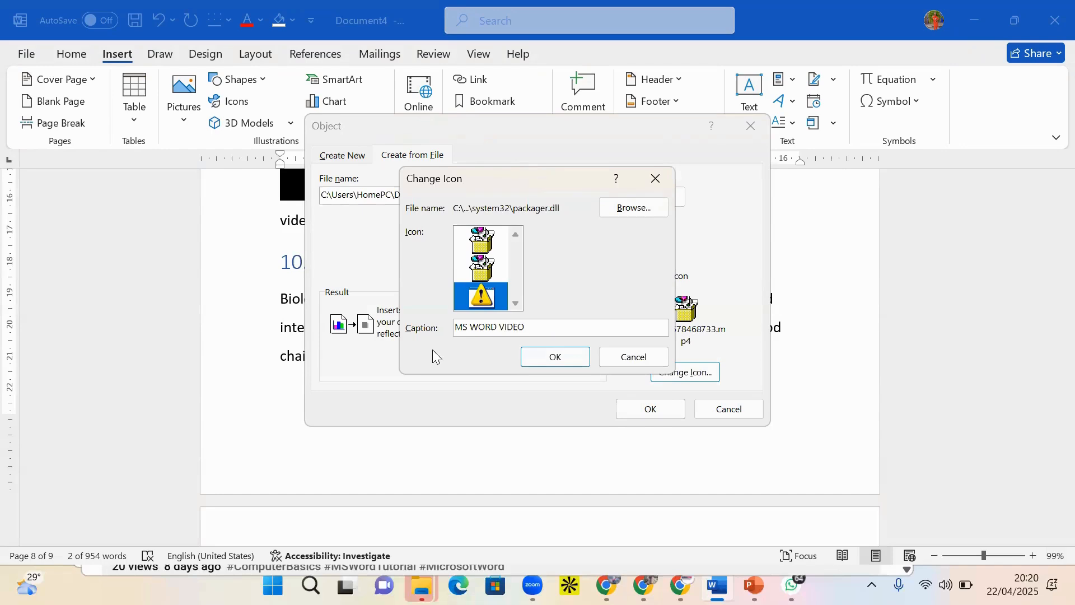
left_click(551, 357)
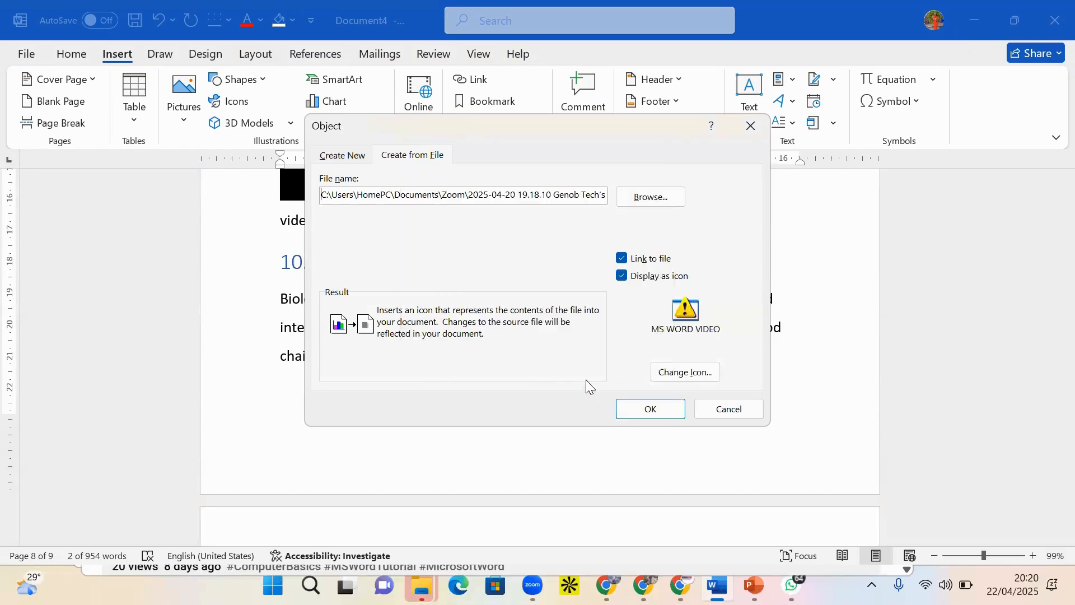
left_click(649, 409)
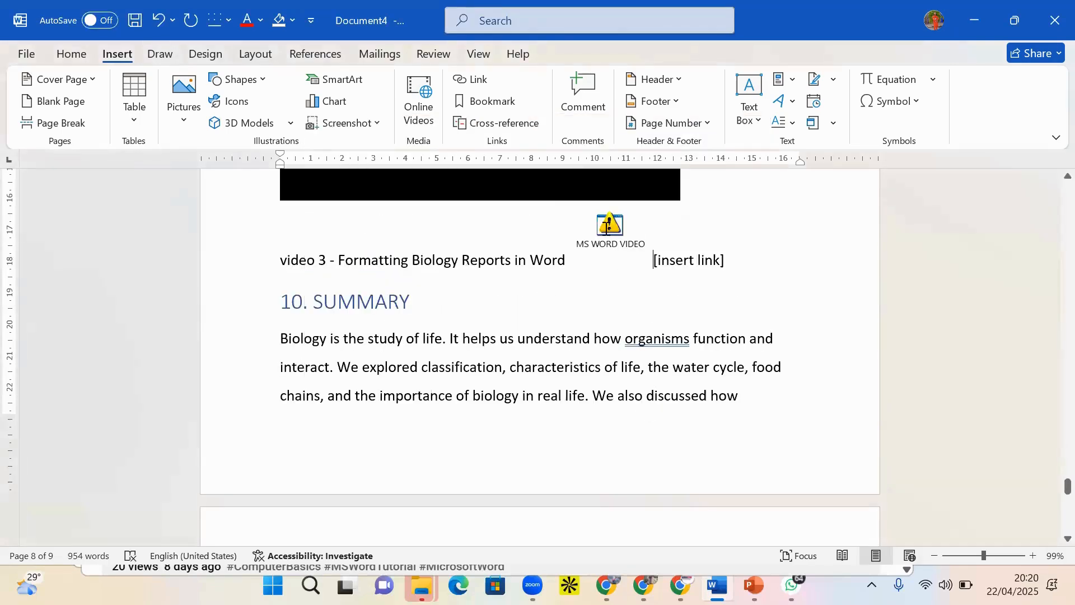
Open the MS WORD VIDEO object to test its playback, close the media player and deselect the object
left_click(608, 232)
double_click(608, 230)
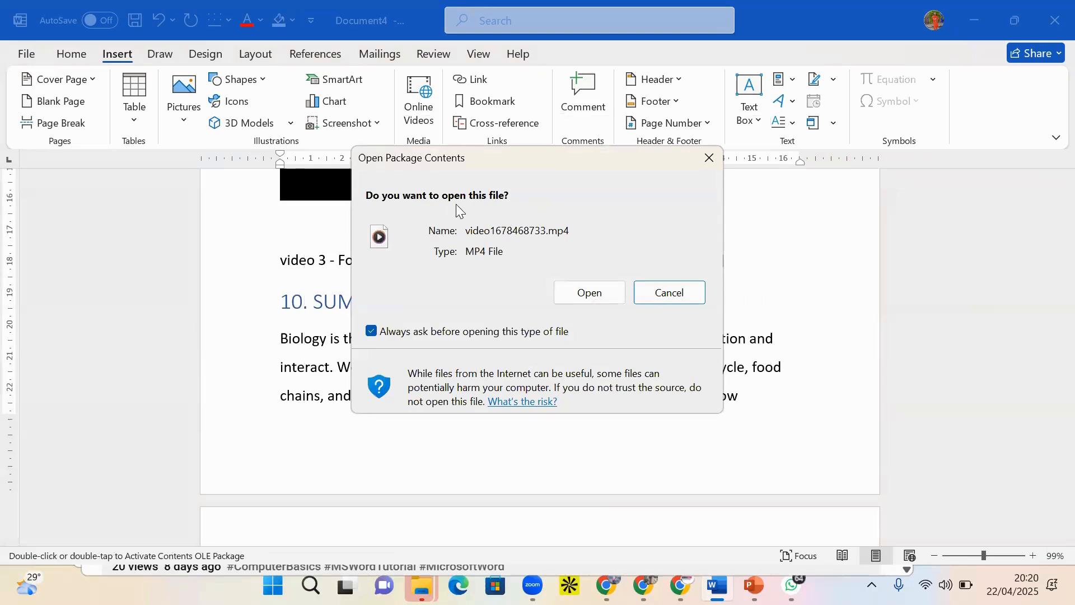
left_click(582, 299)
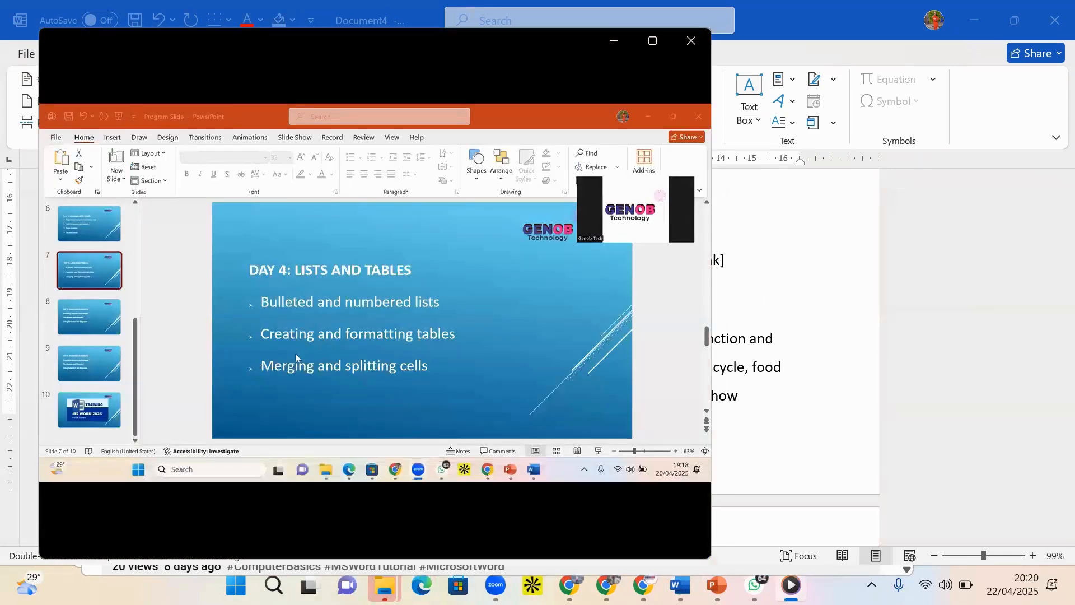
left_click(691, 39)
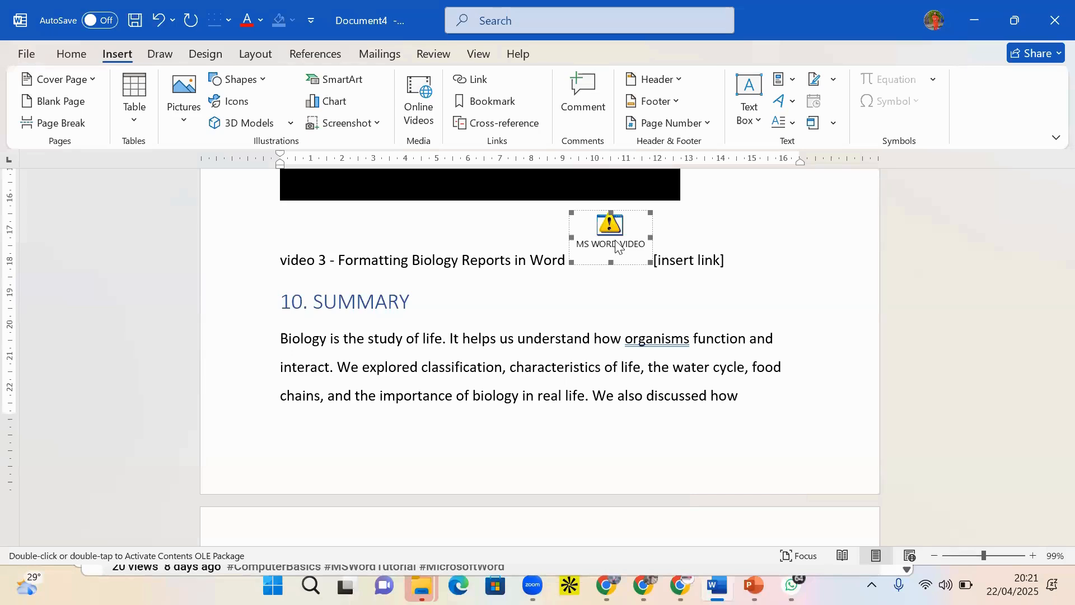
left_click(658, 353)
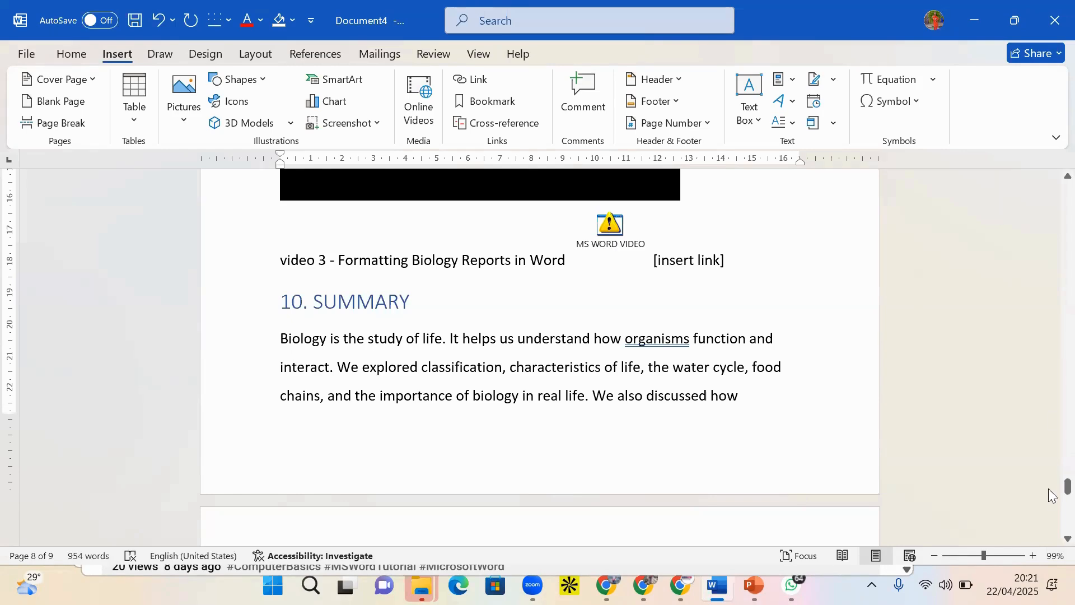
Insert a page break before the GENERAL BIOLOGY MINI PROJECT heading and place the insertion point on the new blank first page
left_click_drag(1051, 491, 1001, 334)
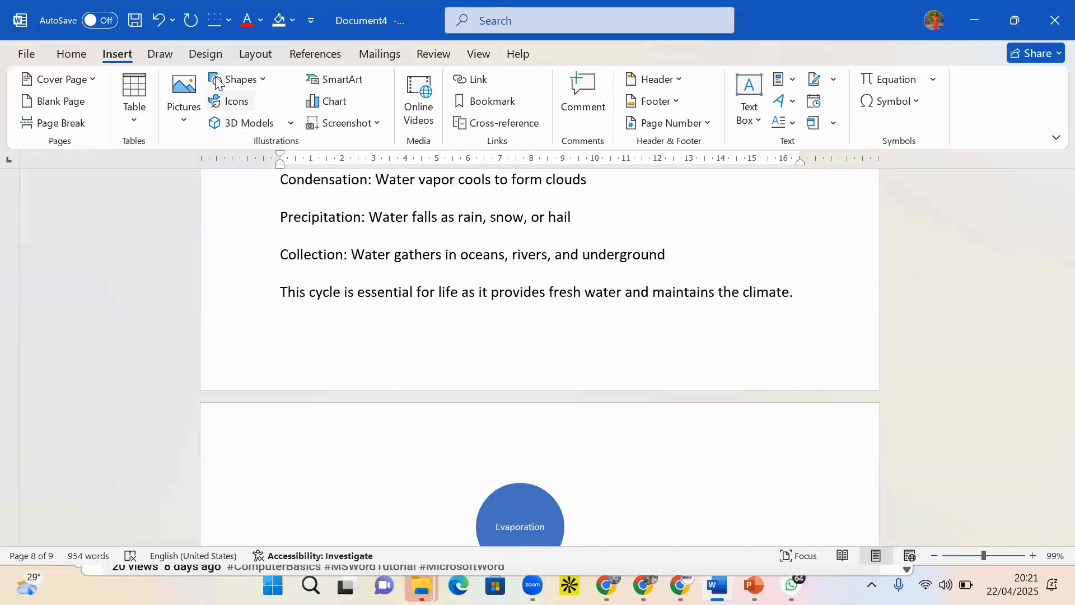
left_click(317, 55)
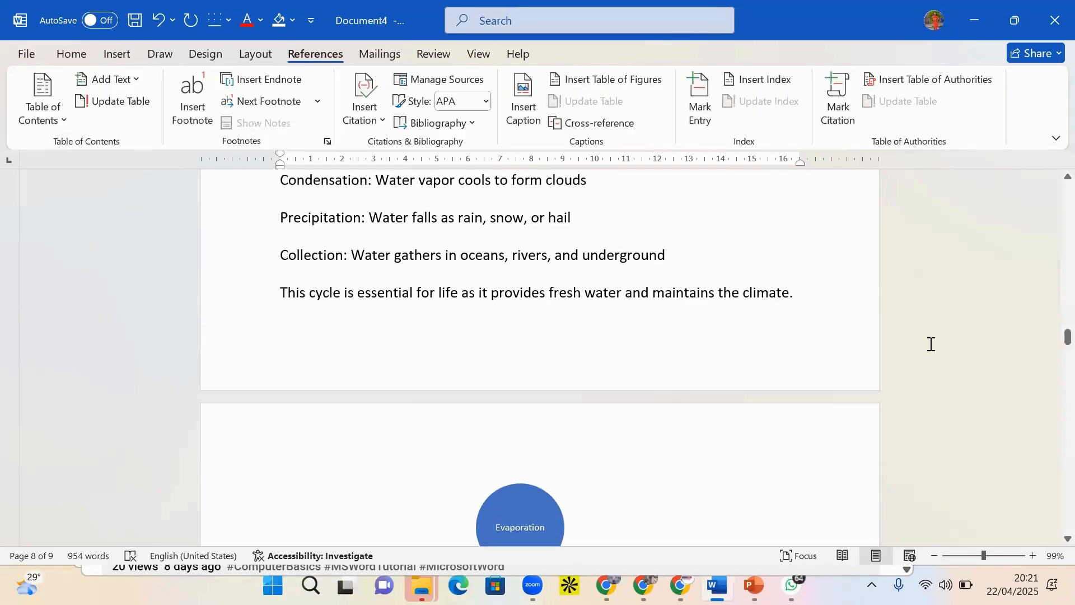
left_click_drag(1052, 342, 1052, 185)
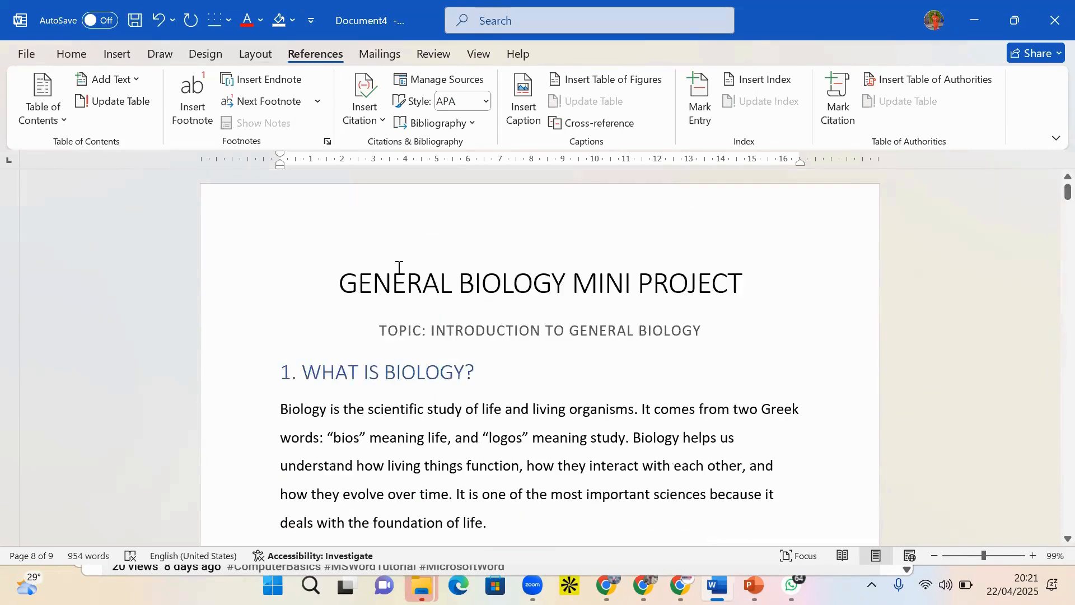
left_click(338, 259)
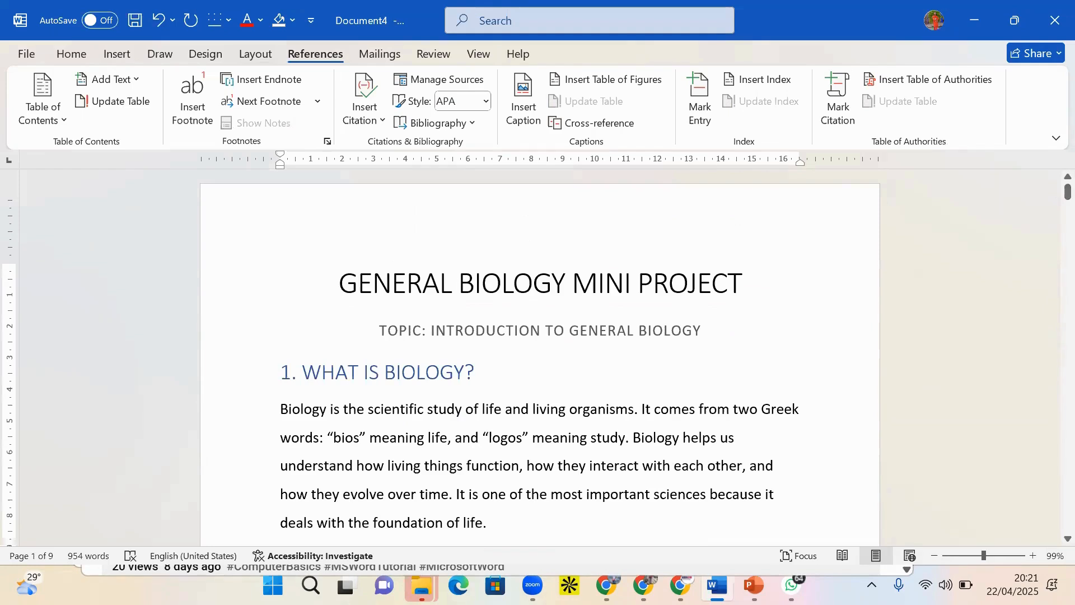
key("ctrl+Return")
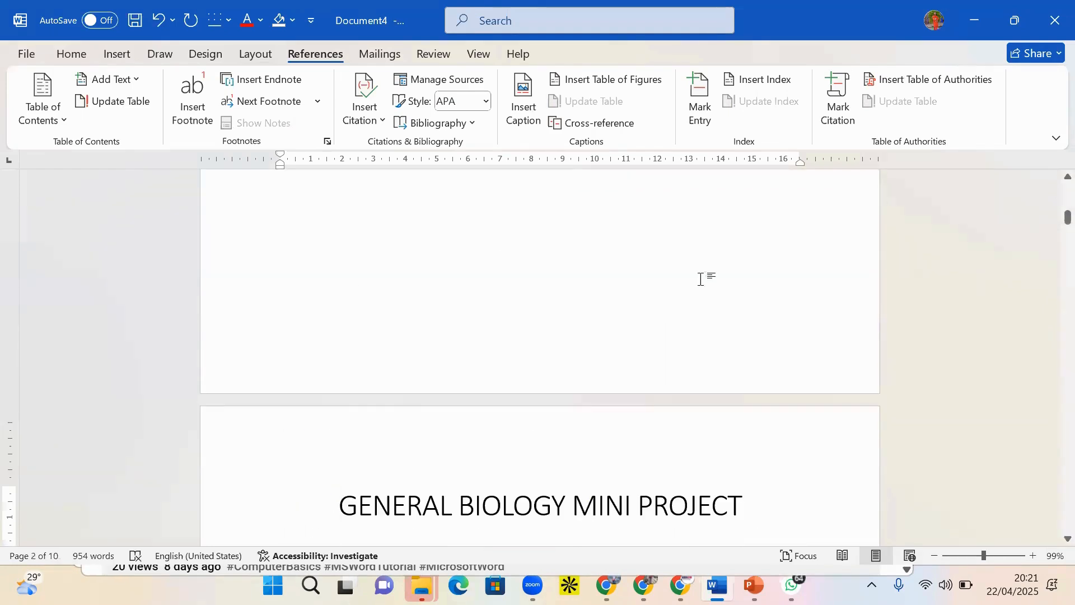
left_click_drag(1053, 219, 1053, 188)
left_click(454, 271)
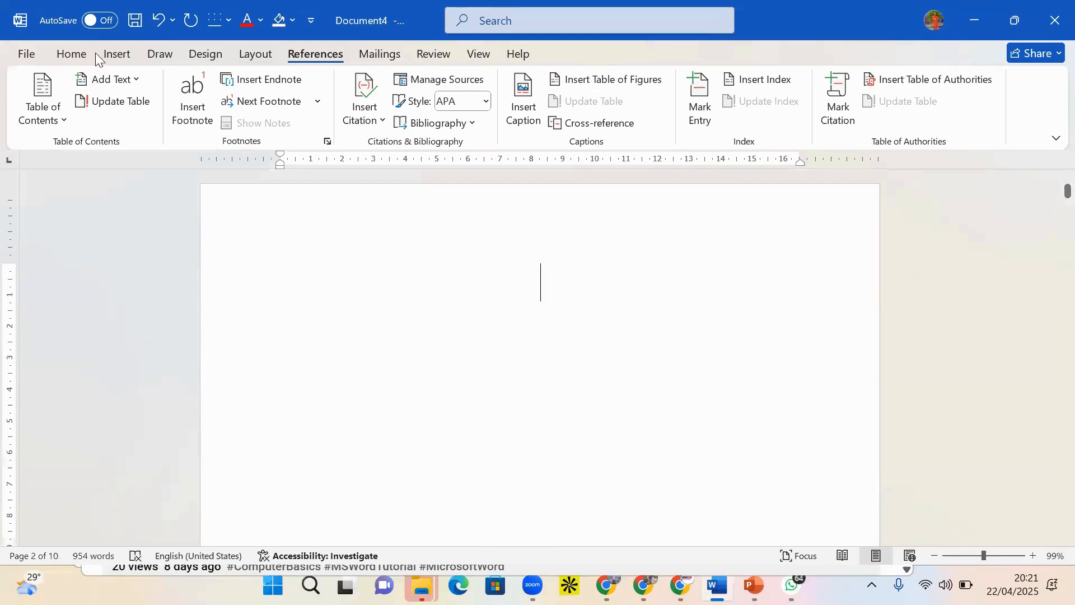
Insert the built-in Filigree cover page at the start of the document
left_click(115, 56)
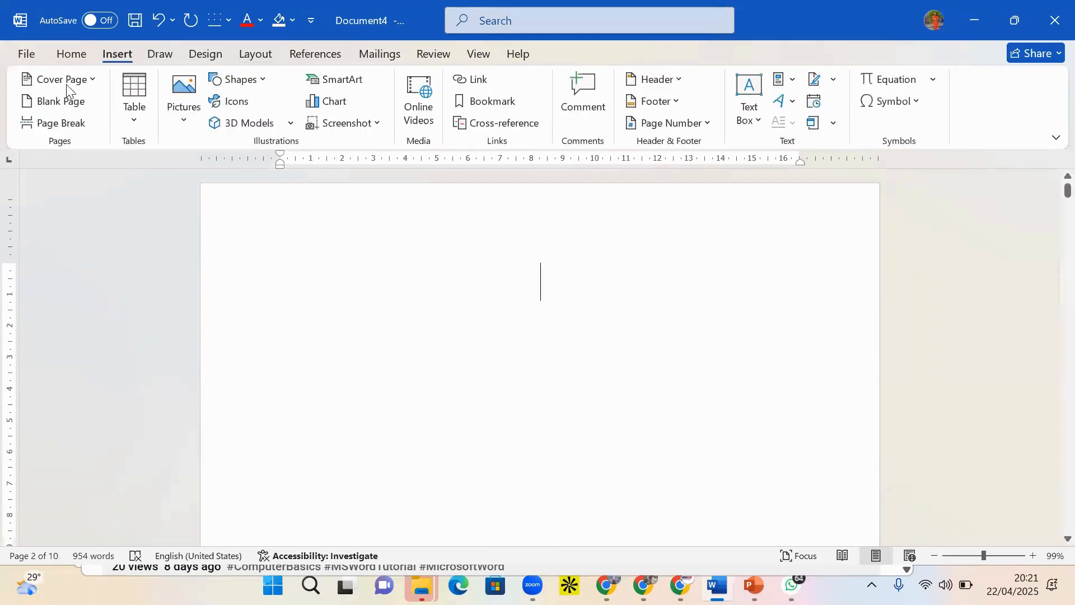
left_click(64, 81)
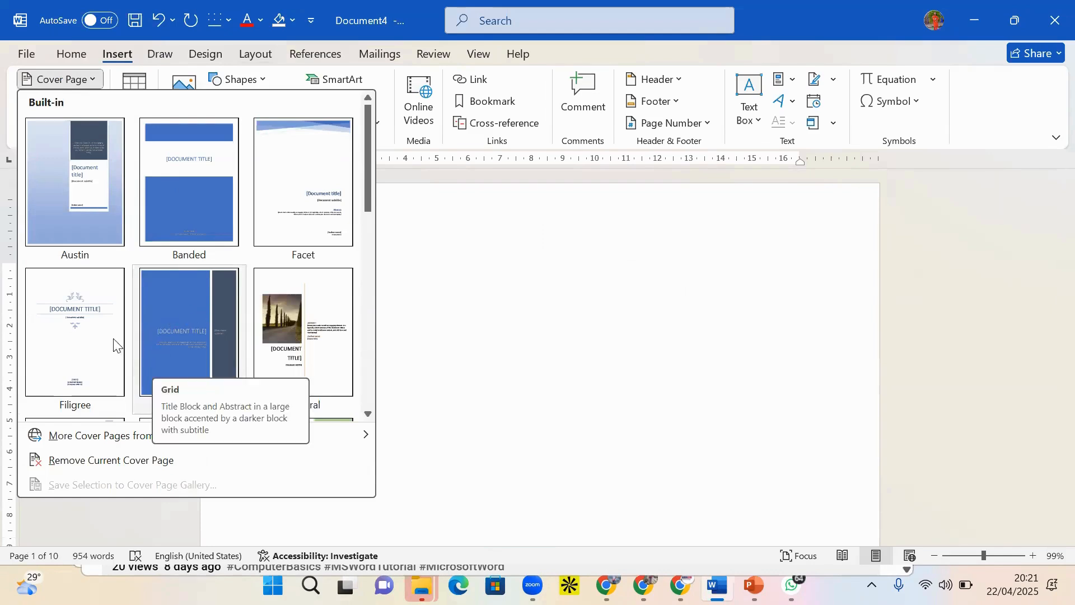
left_click(89, 348)
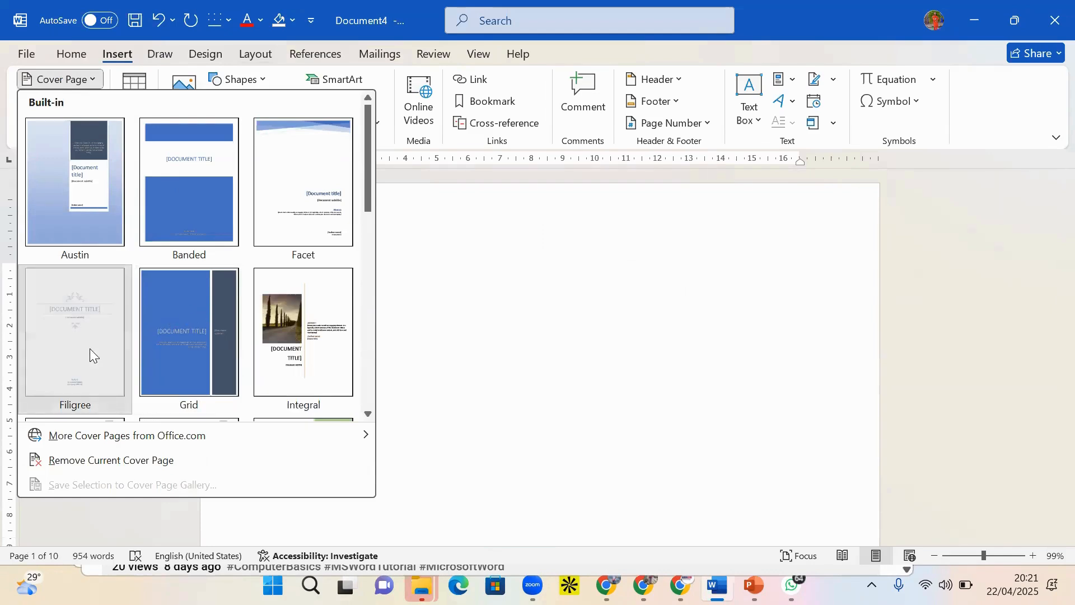
left_click_drag(1068, 190, 1049, 202)
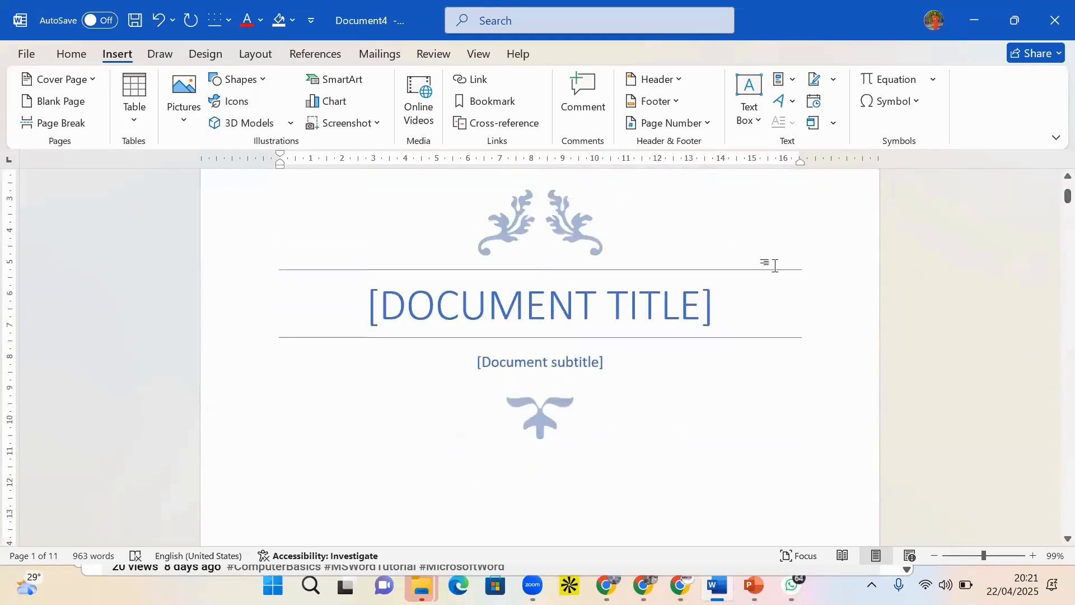
Copy the heading GENERAL BIOLOGY MINI PROJECT from the report's first page into the cover page's title placeholder
left_click(738, 317)
left_click_drag(1050, 204, 1058, 261)
left_click_drag(772, 259, 382, 261)
key("ctrl+c")
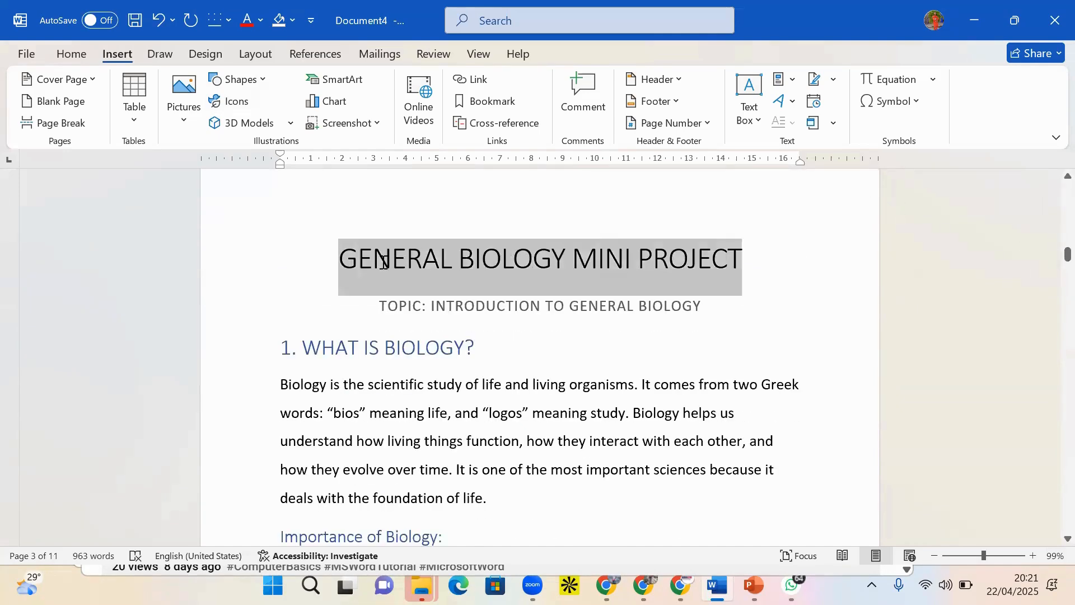
left_click(382, 261)
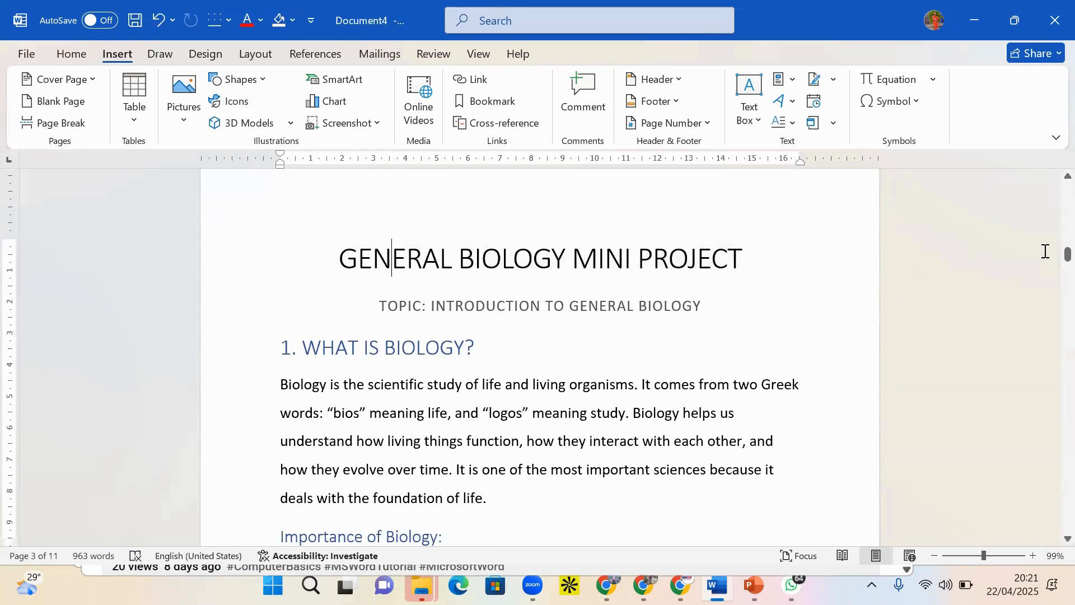
left_click_drag(1054, 260, 1052, 193)
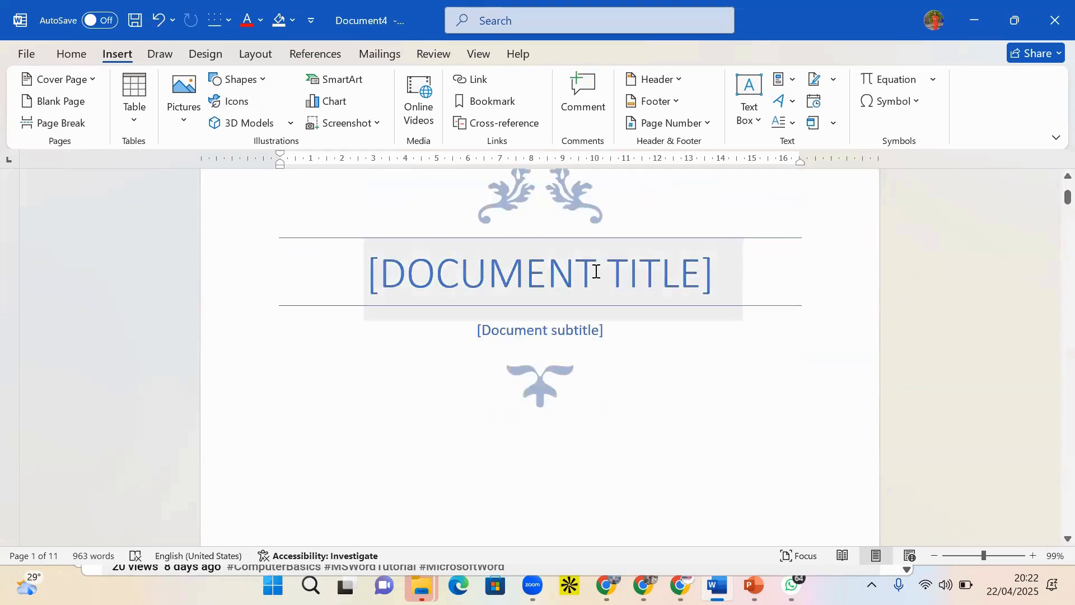
left_click(384, 271)
key("ctrl+v")
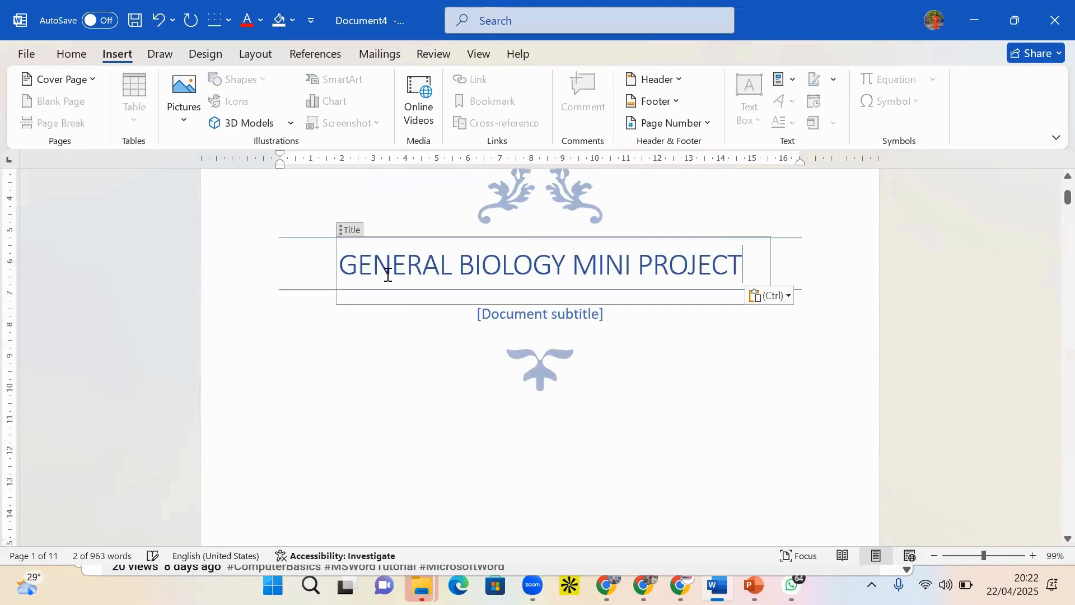
Copy the line TOPIC: INTRODUCTION TO GENERAL BIOLOGY into the cover page's document subtitle placeholder
left_click(470, 319)
left_click_drag(1053, 193, 1051, 259)
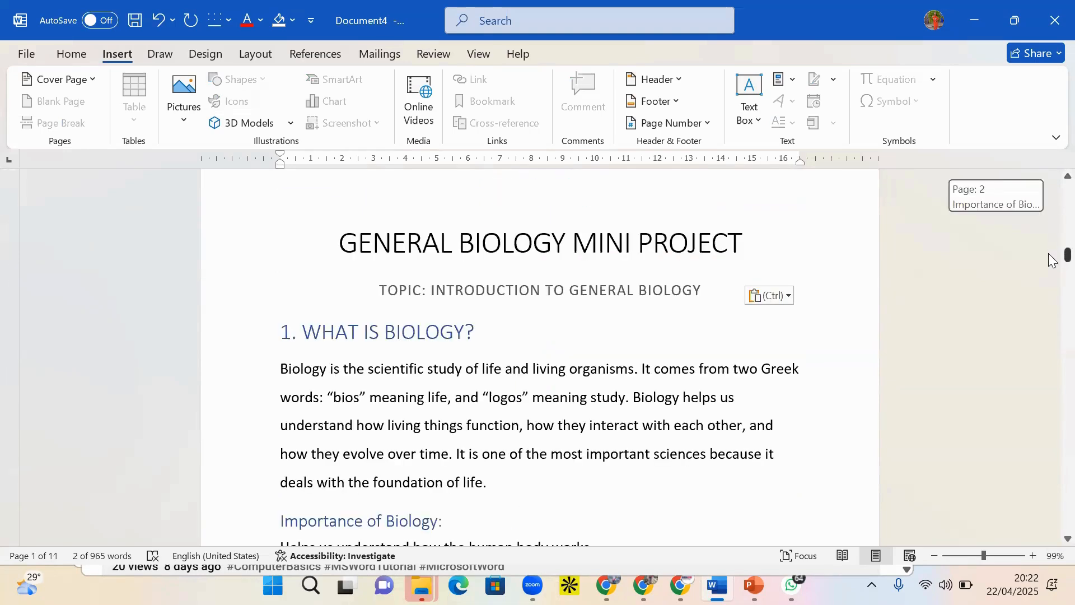
left_click_drag(730, 290, 378, 296)
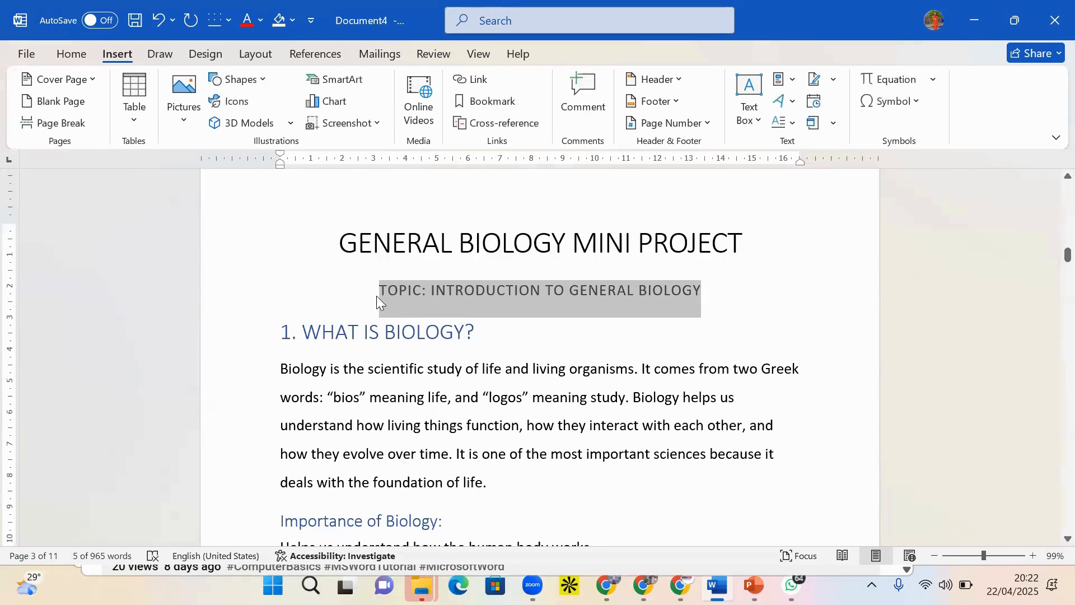
left_click(377, 296)
left_click_drag(1067, 255, 1036, 203)
left_click(539, 191)
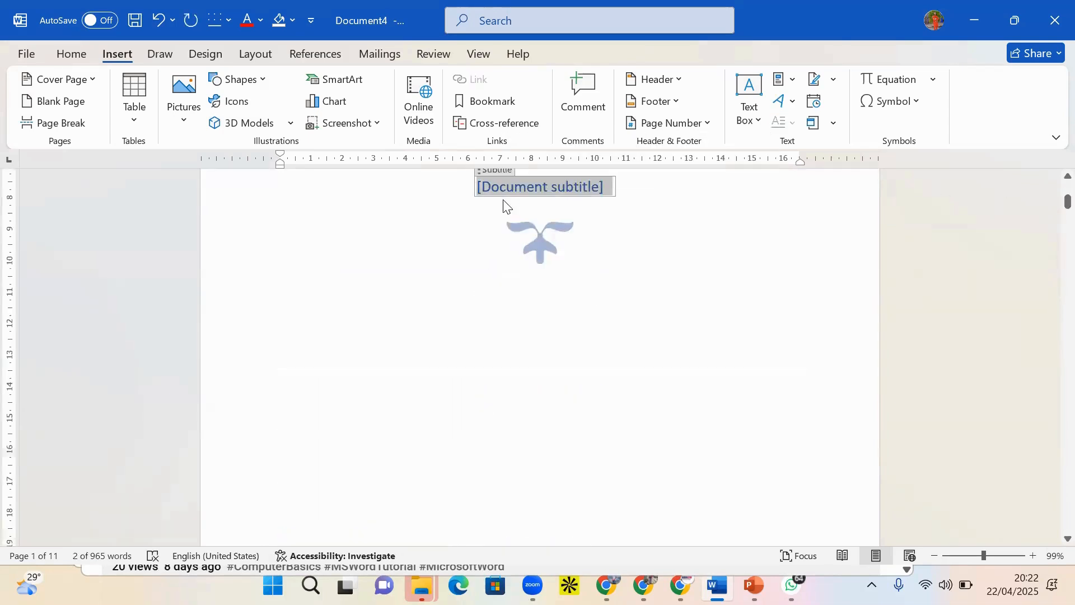
type("TOPIC: INTRODUCTION TO GENERAL BIOLOGY")
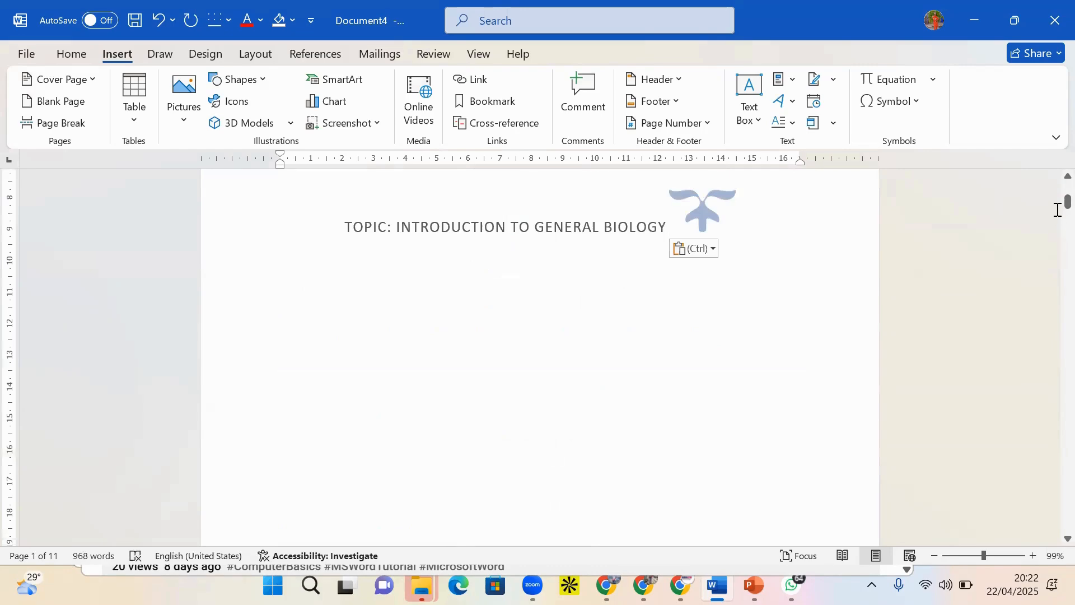
Try to reposition the small ornament beside the subtitle to the centre beneath it
left_click_drag(1051, 214, 1052, 203)
left_click_drag(723, 365, 523, 422)
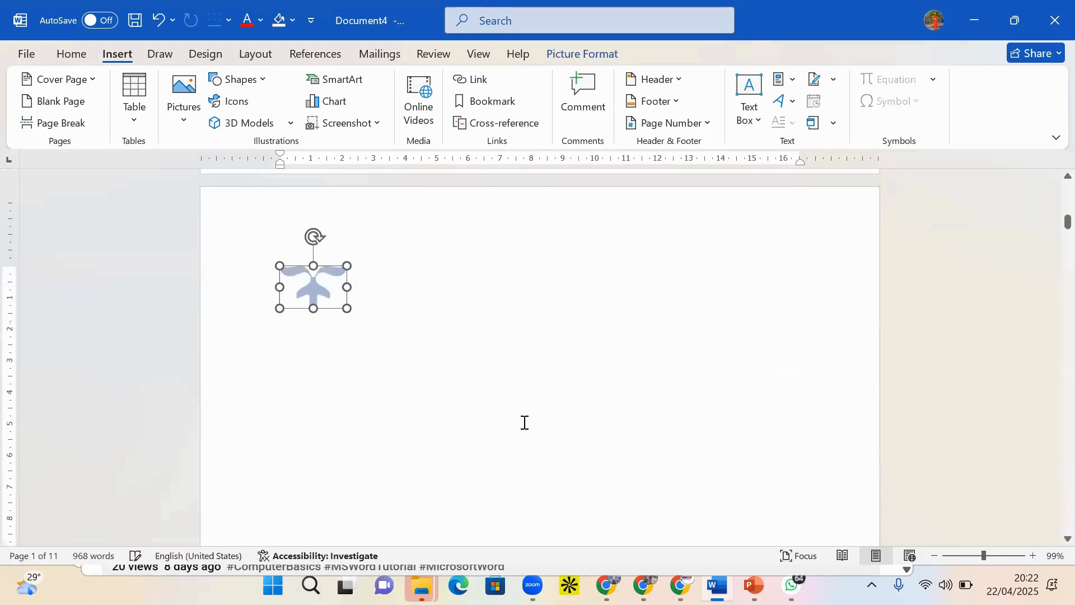
left_click_drag(326, 307, 471, 288)
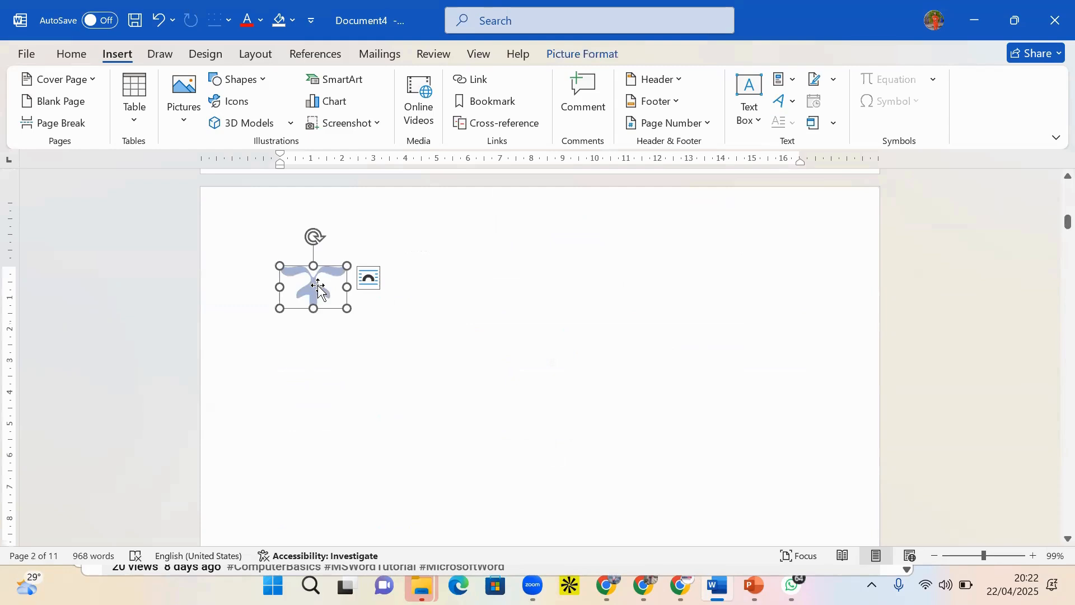
Set the small ornament's text wrapping to Through and move it to the centre just below the cover page subtitle
right_click(320, 288)
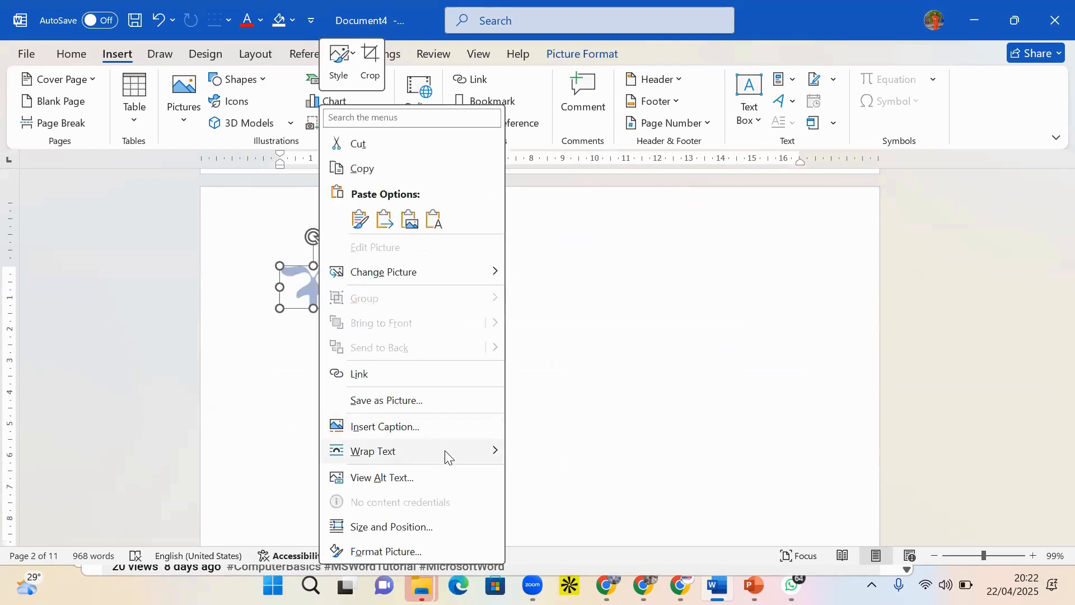
mouse_move(447, 455)
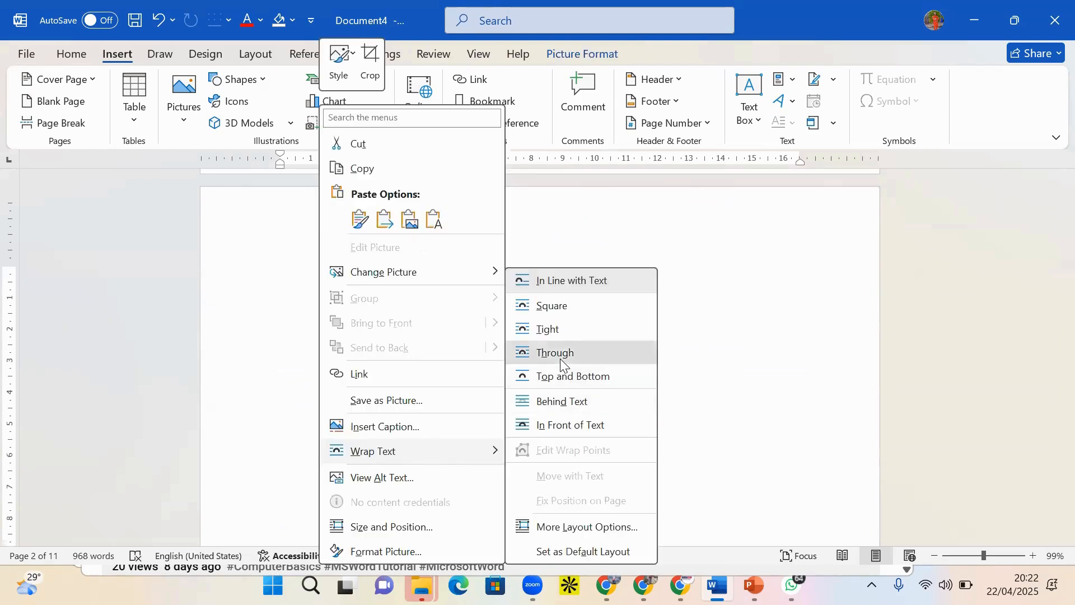
left_click(560, 358)
left_click_drag(1064, 221, 1023, 192)
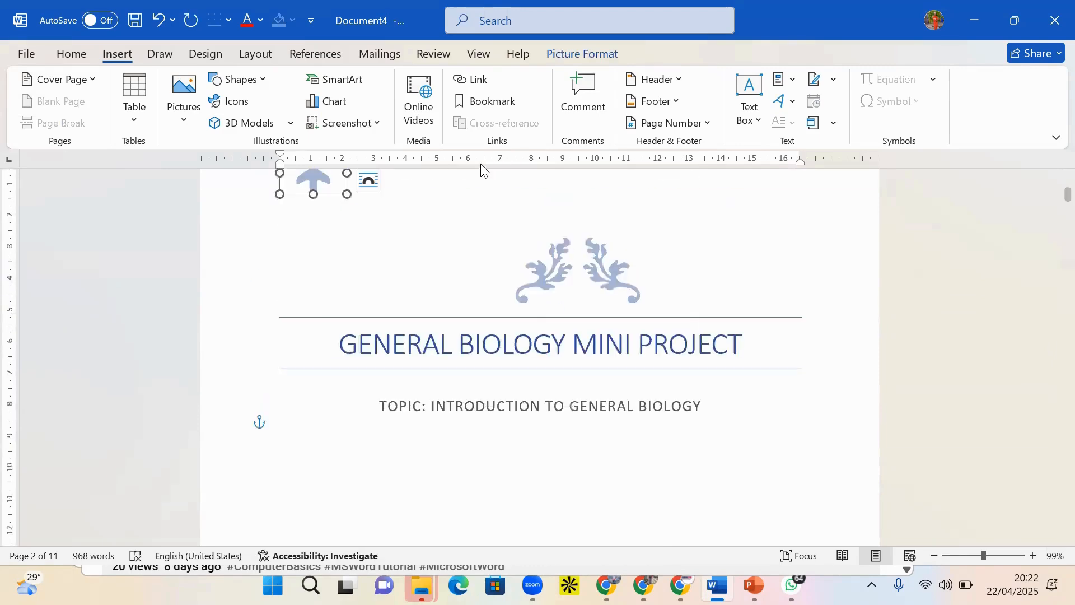
left_click_drag(322, 187, 532, 391)
left_click_drag(534, 473, 570, 475)
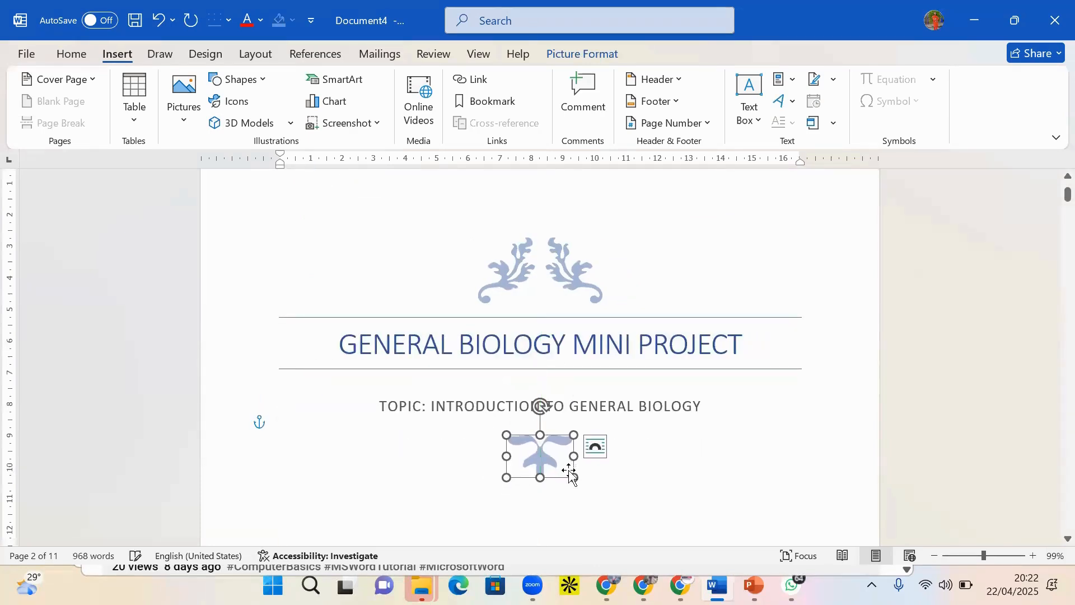
Enter 22ND APRIL, 2025 in the date placeholder near the foot of the cover page
left_click_drag(1049, 203, 1049, 225)
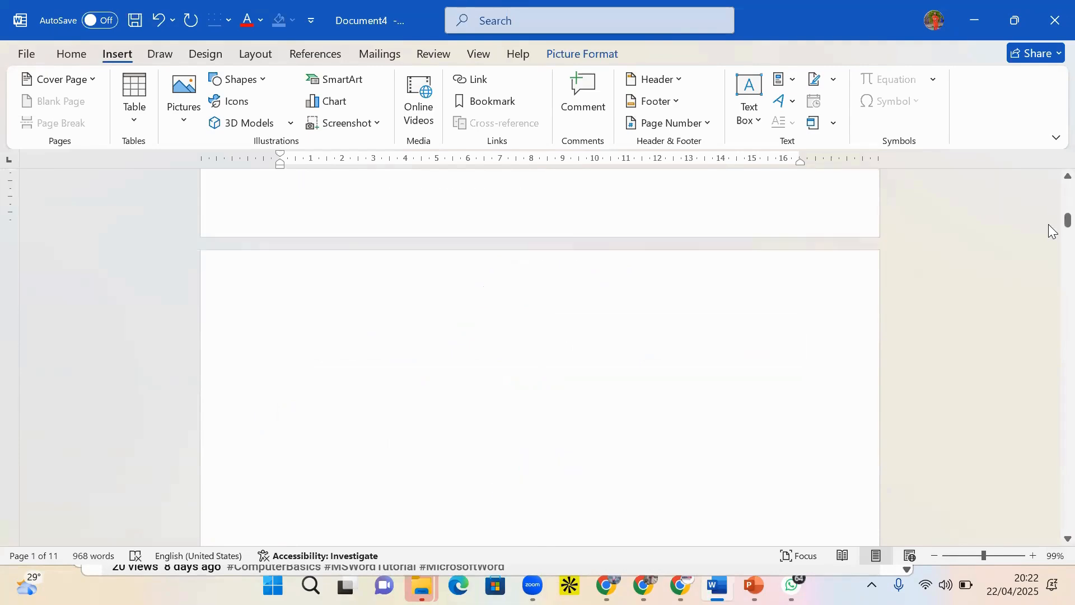
scroll(1052, 230, "down", 1)
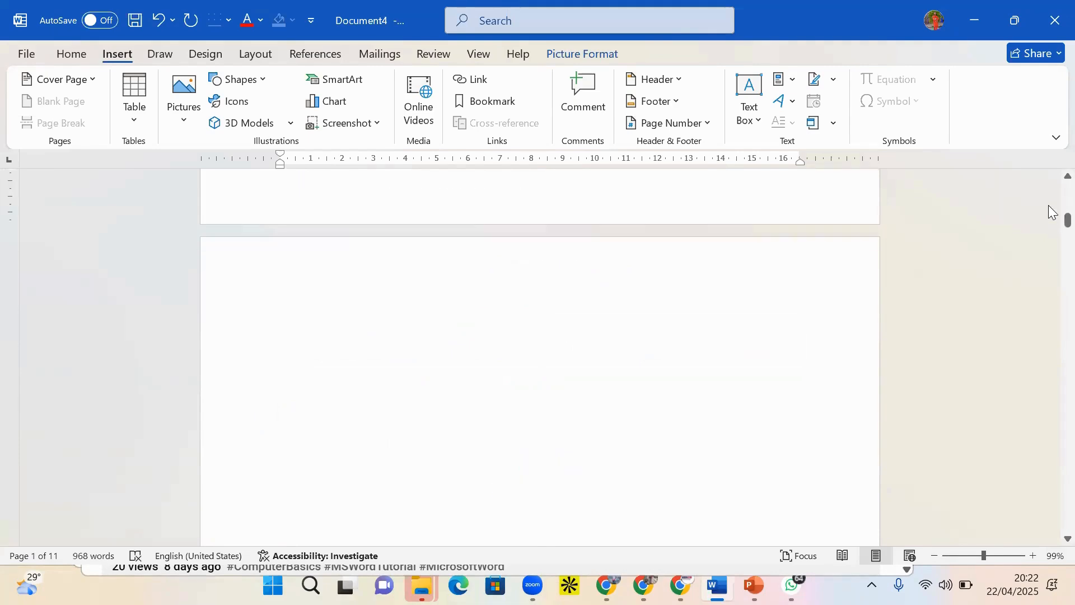
left_click_drag(1049, 222, 1052, 219)
left_click(523, 227)
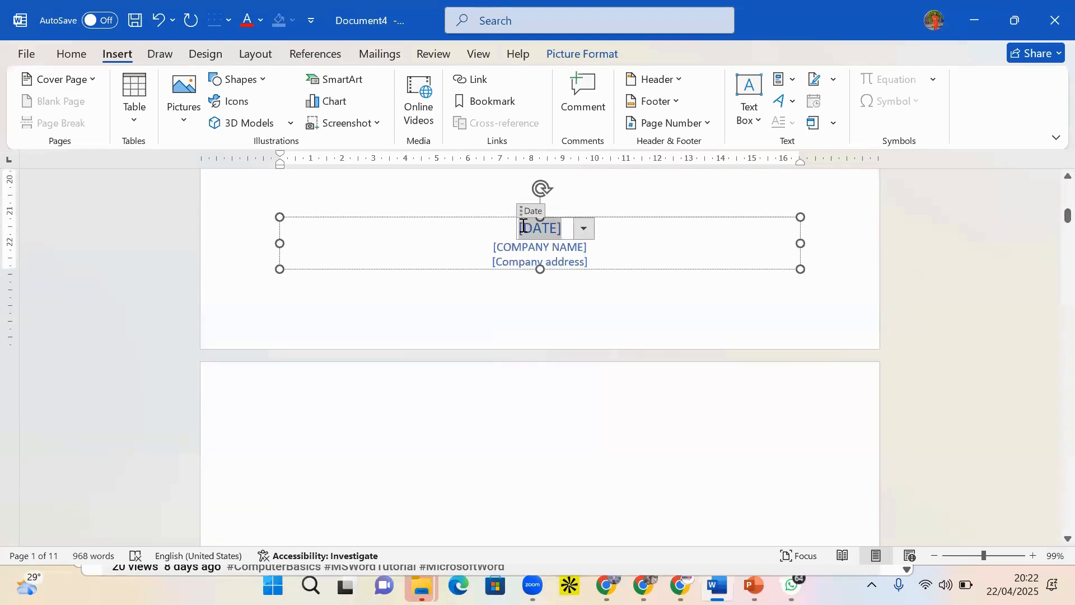
type("22")
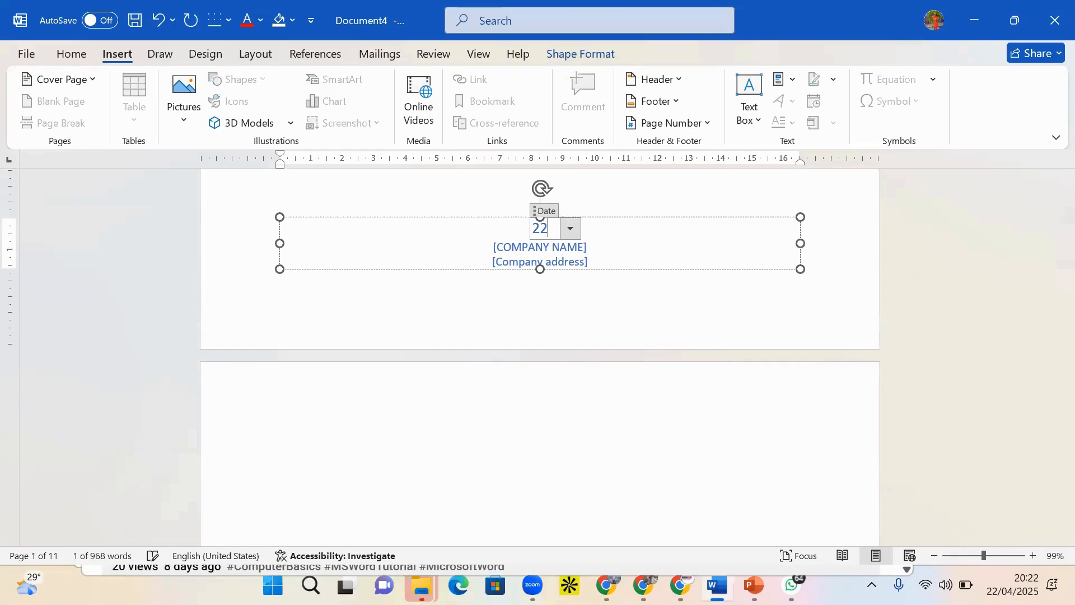
type("ND APRIL, 2025")
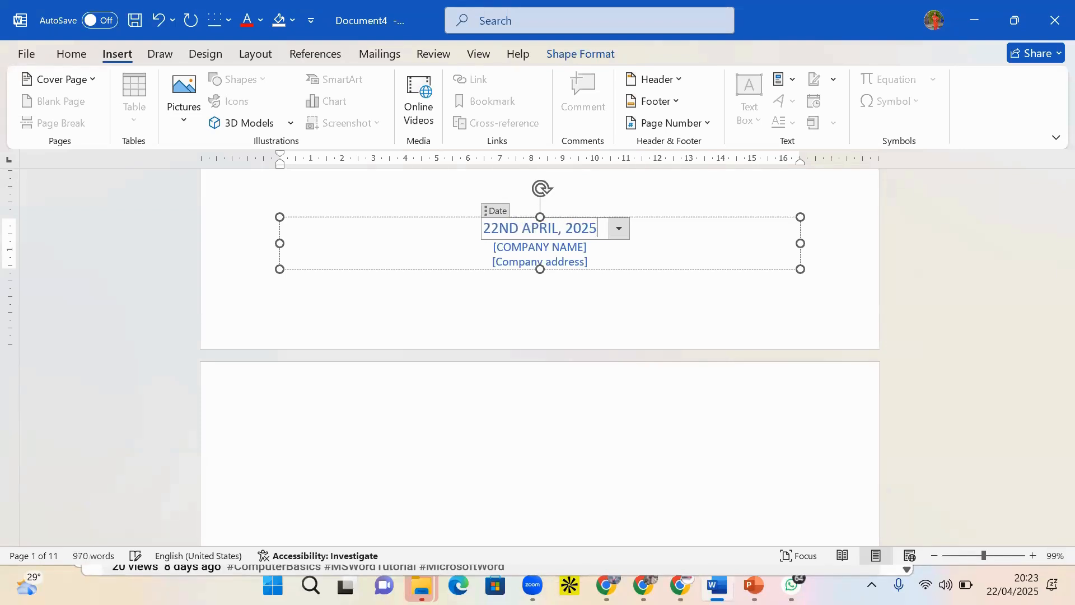
Fill in the cover page's company name as GENOB TECH and the company address as ONLINE
left_click_drag(593, 247, 487, 250)
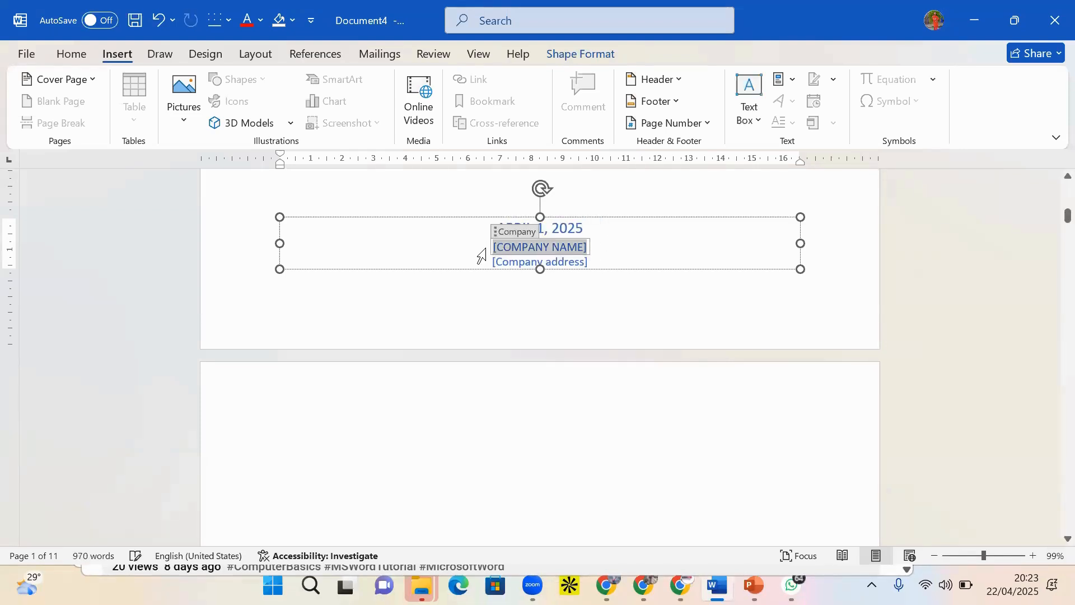
type("GENOB TECH")
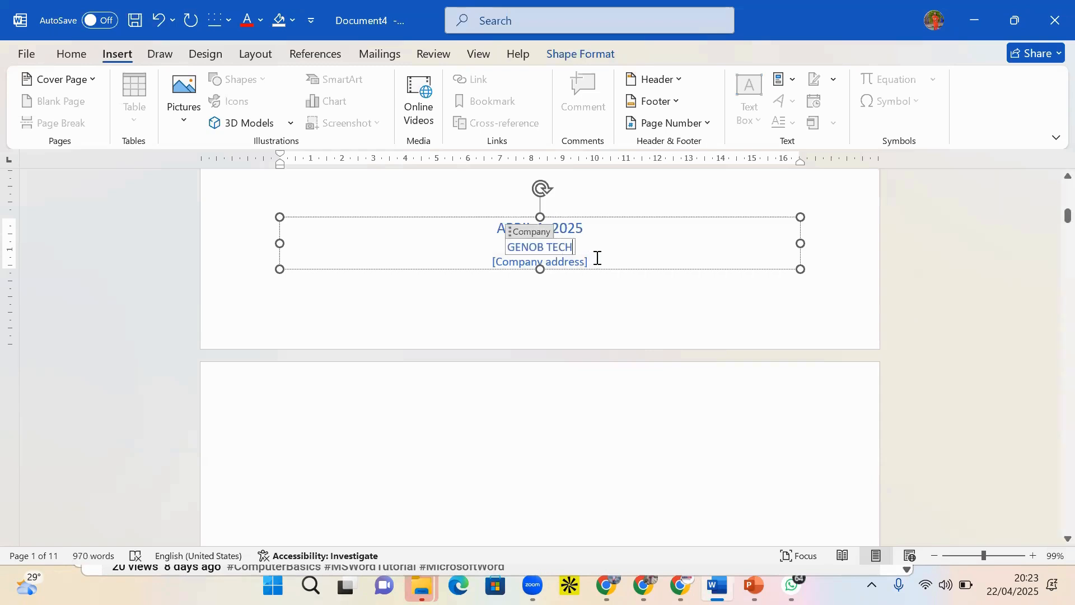
left_click(488, 263)
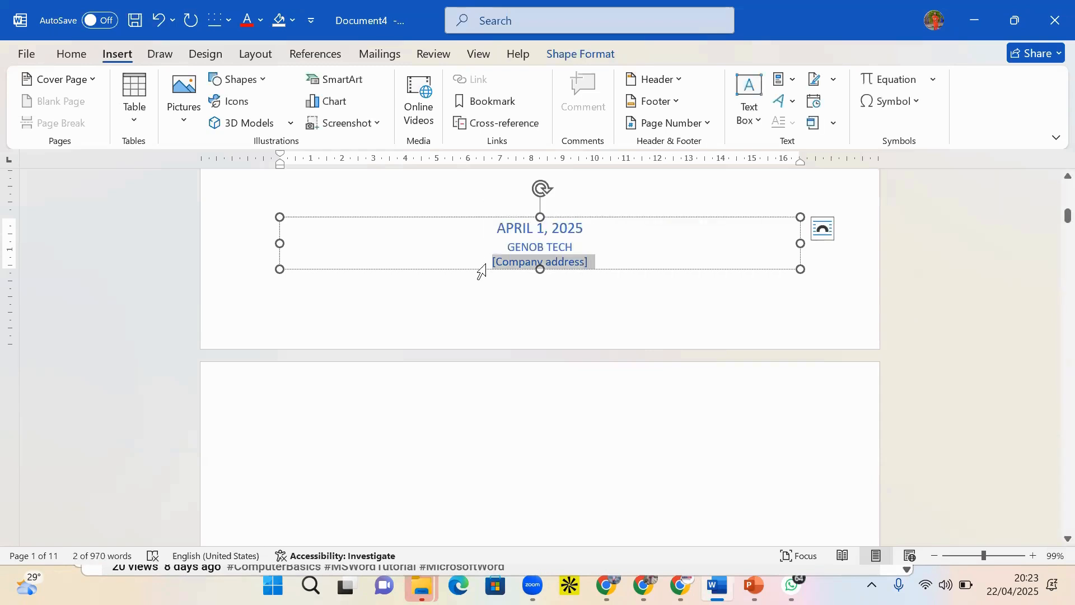
type("ONLINE")
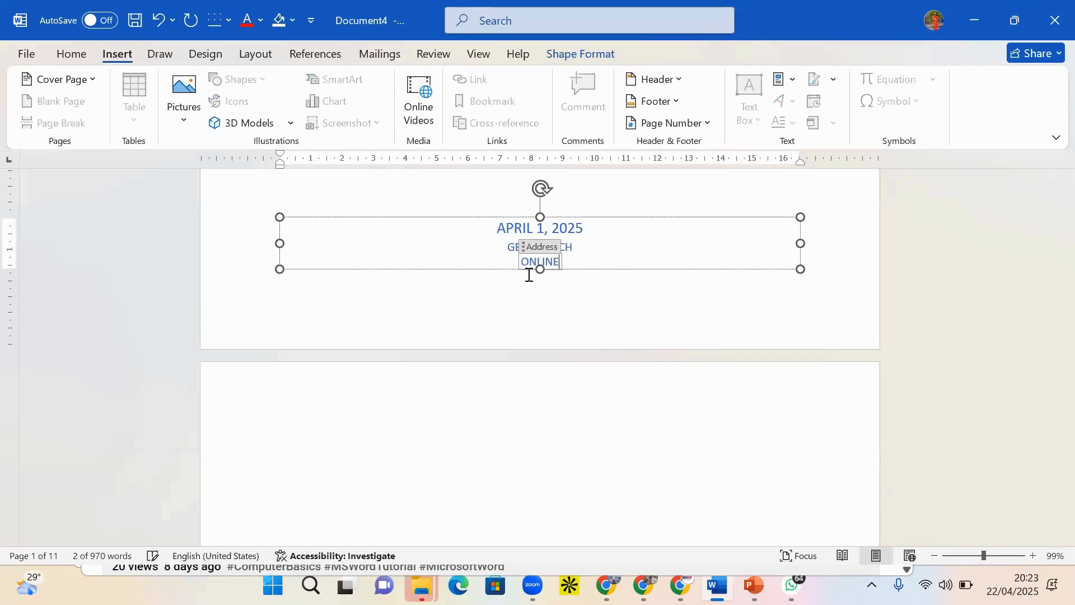
double_click(573, 343)
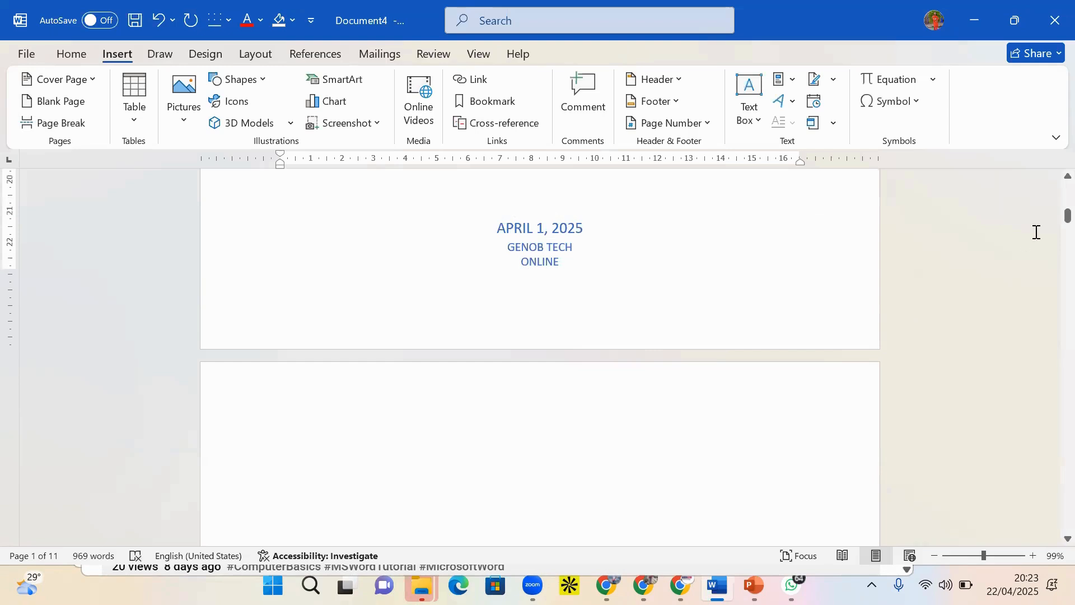
Insert a blank line above the GENERAL BIOLOGY MINI PROJECT title on the third page
mouse_move(1051, 224)
left_mouse_down()
mouse_move(1049, 269)
mouse_move(1049, 238)
left_mouse_up()
left_click(467, 312)
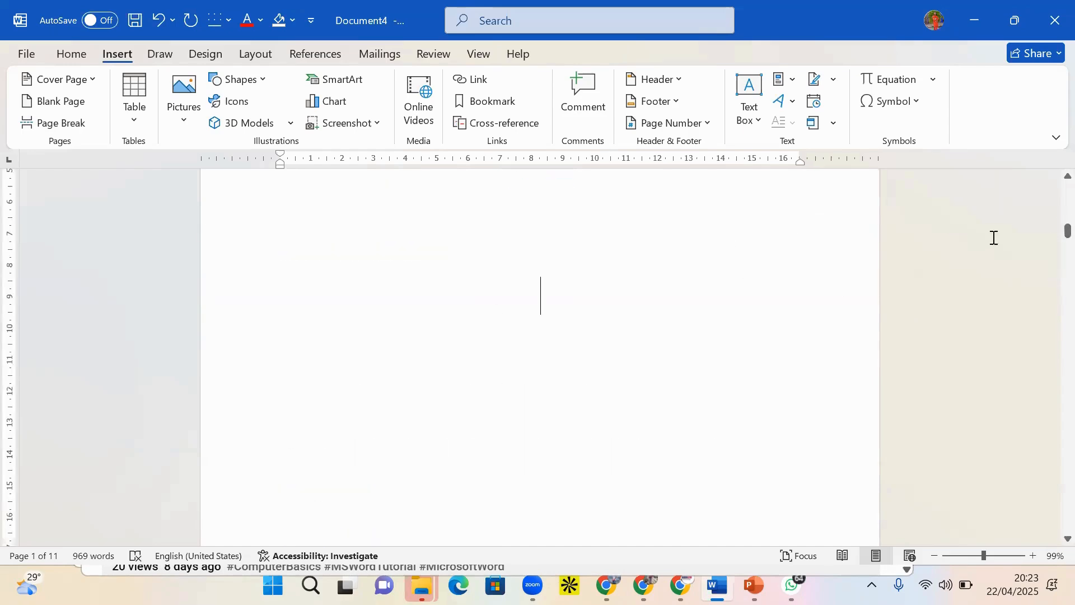
left_click_drag(1051, 232, 1040, 272)
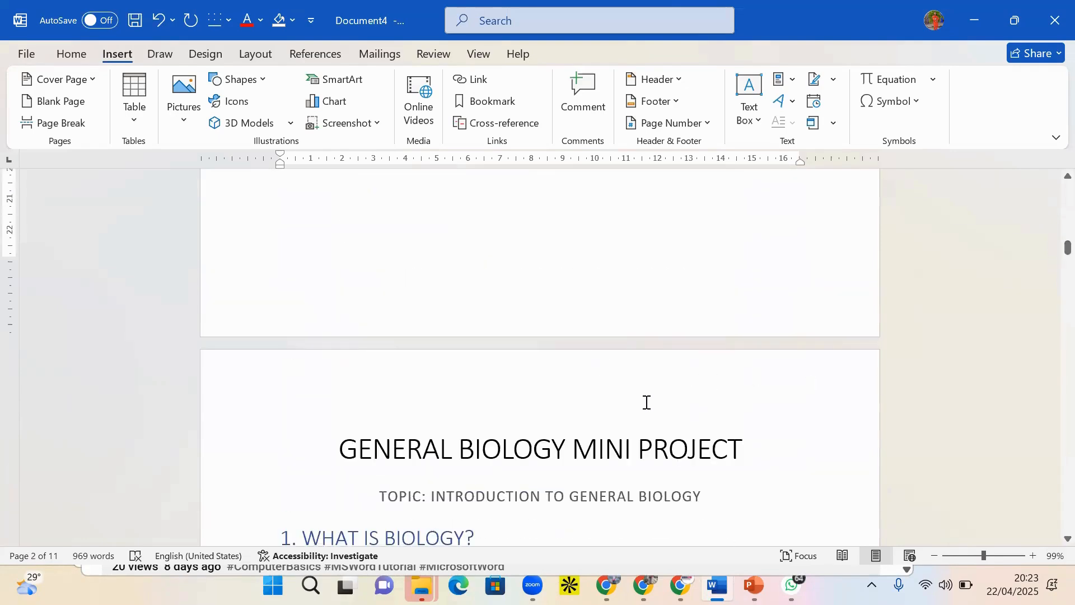
left_click(653, 402)
left_click(340, 448)
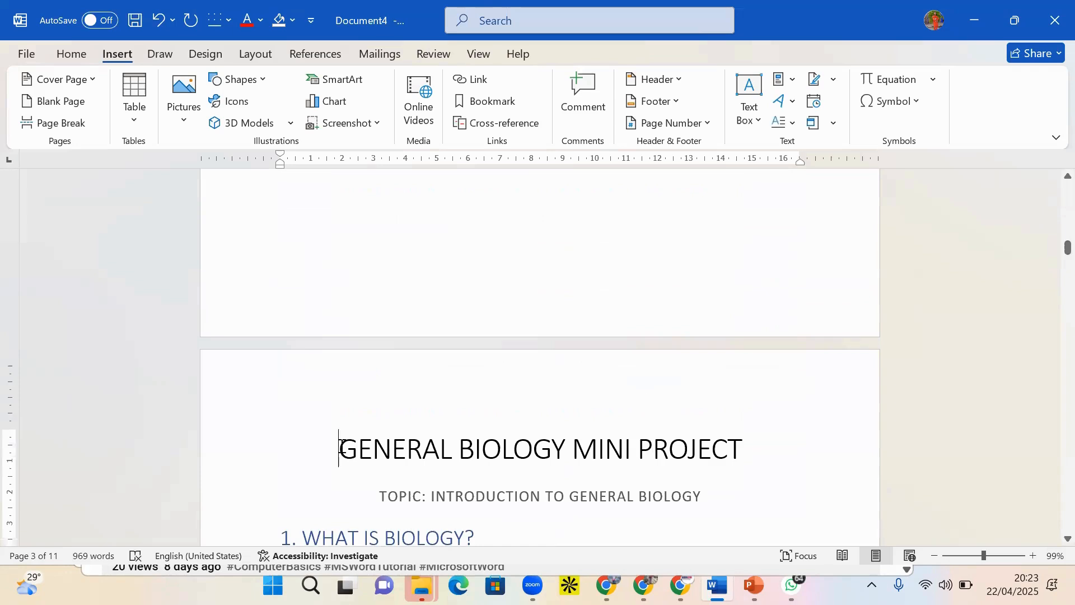
key("Return")
key("Return")
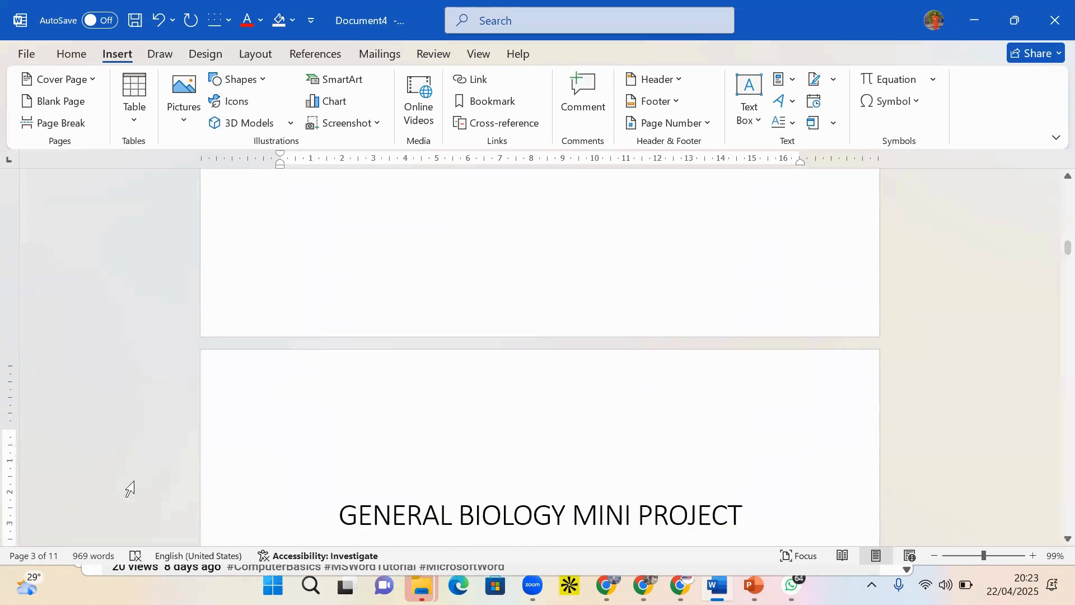
left_click(340, 407)
Set the font size of the blank line above the document title to 14
left_click(71, 52)
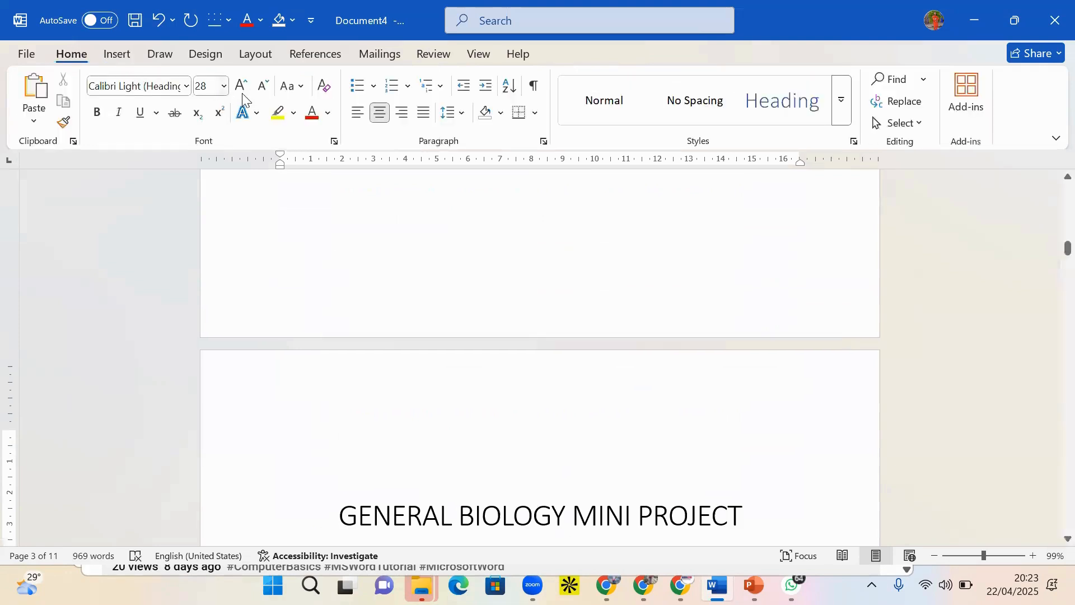
left_click(224, 85)
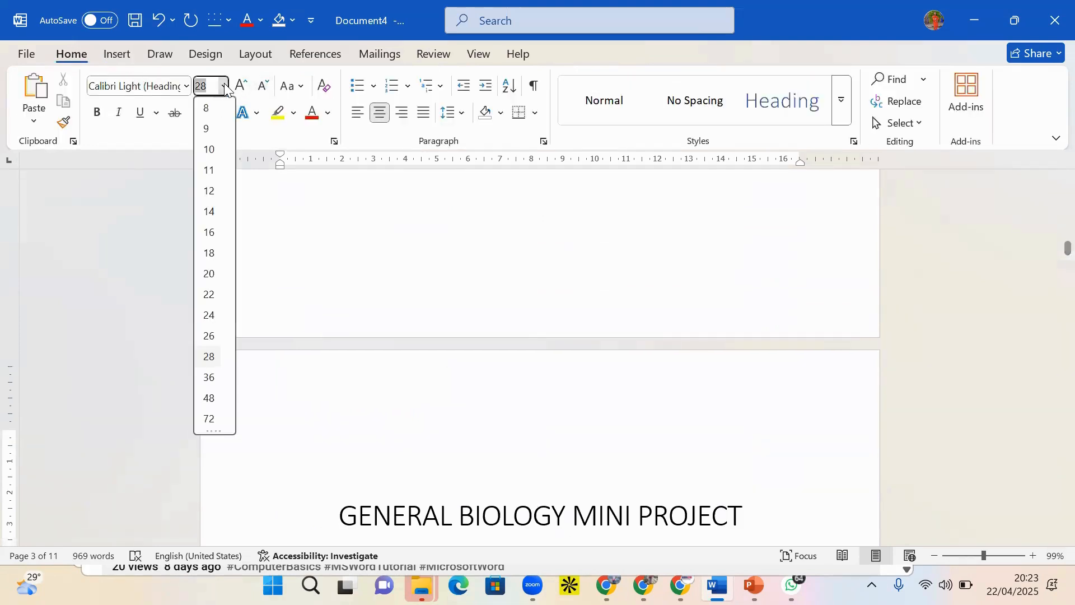
left_click(211, 211)
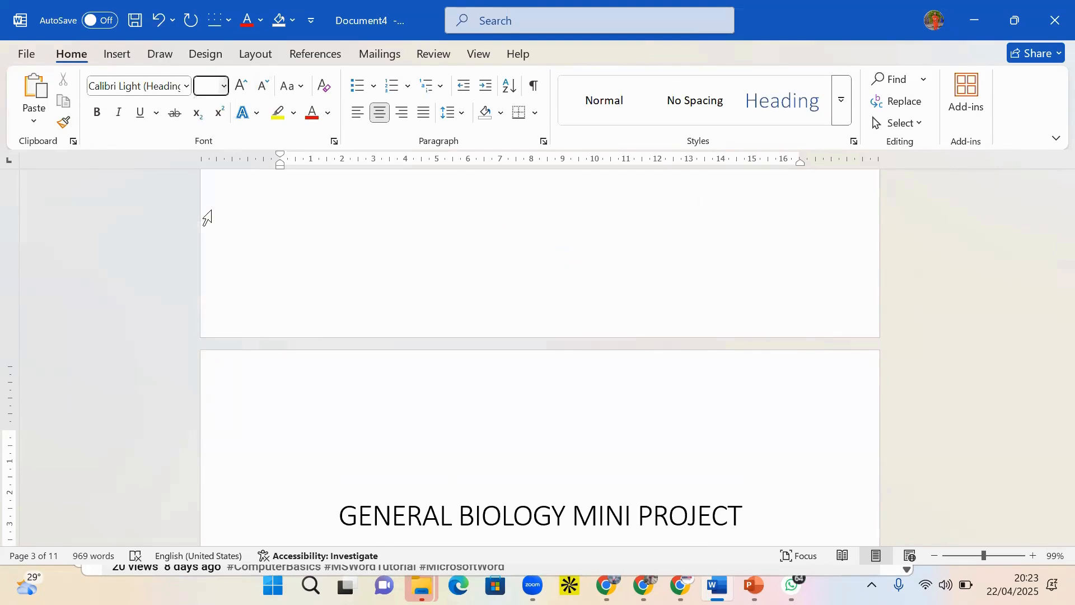
Insert an Automatic Table 1 table of contents on the blank line above the document title and review its entries
left_click(257, 54)
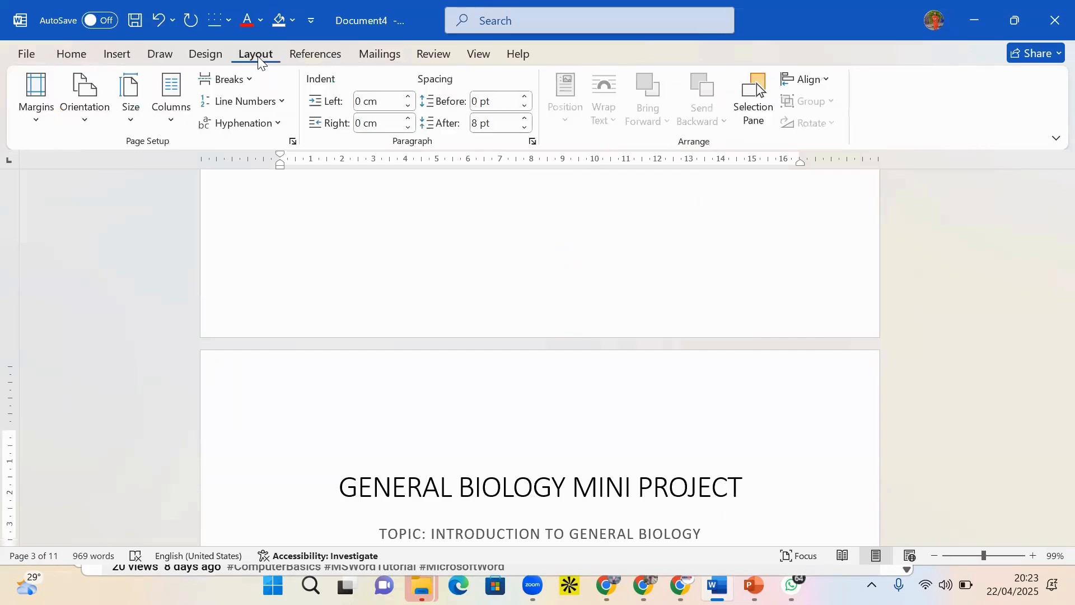
left_click(316, 54)
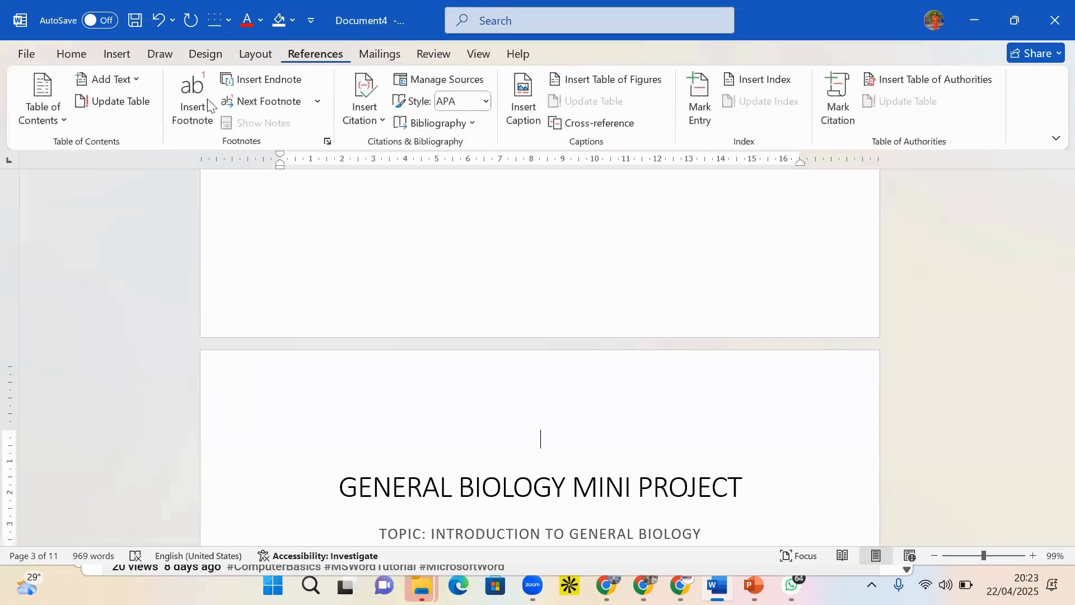
left_click(45, 121)
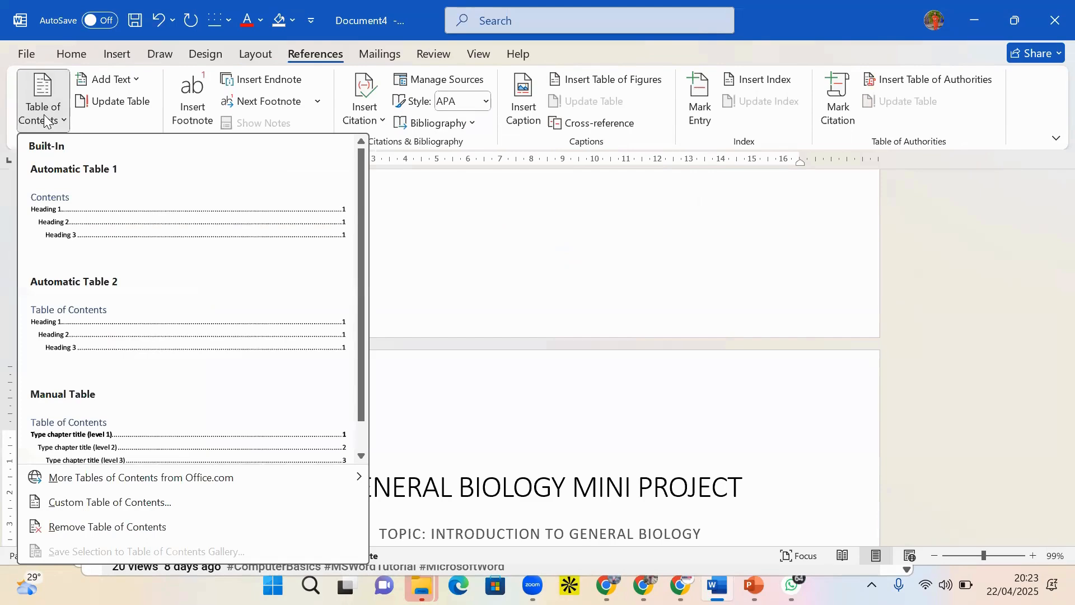
left_click(82, 220)
left_click_drag(1050, 262, 1050, 248)
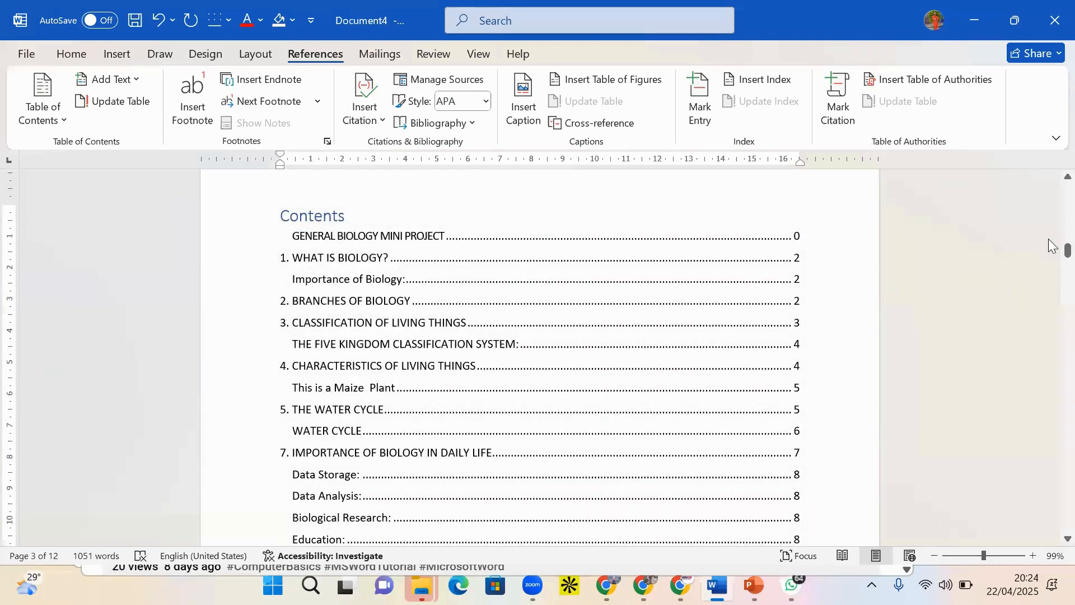
left_click_drag(1052, 258, 1052, 258)
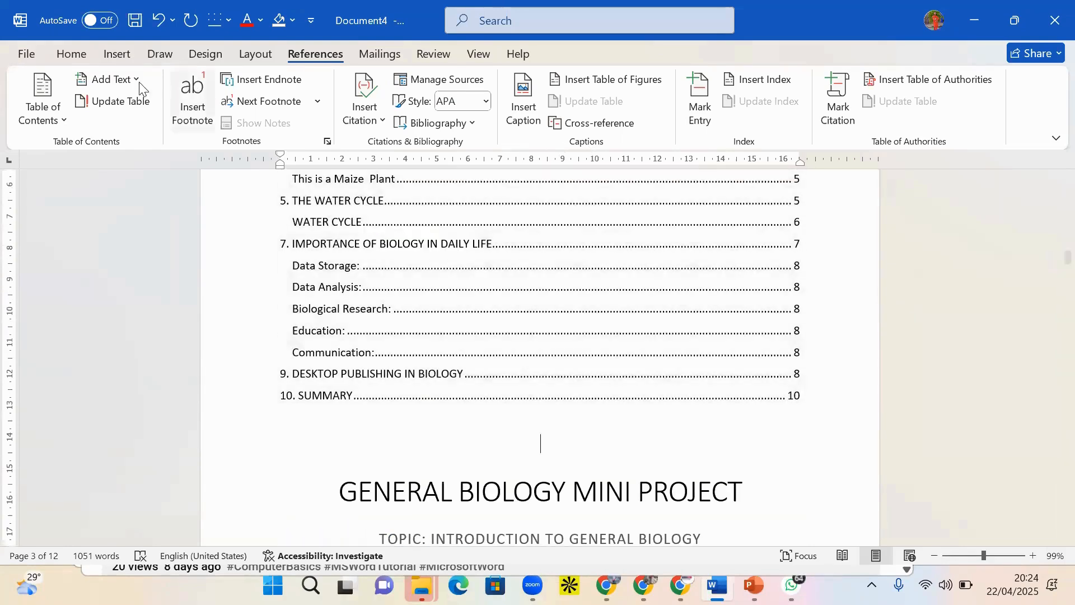
Add blank lines below the table of contents to push the GENERAL BIOLOGY MINI PROJECT title onto the next page
left_click(71, 53)
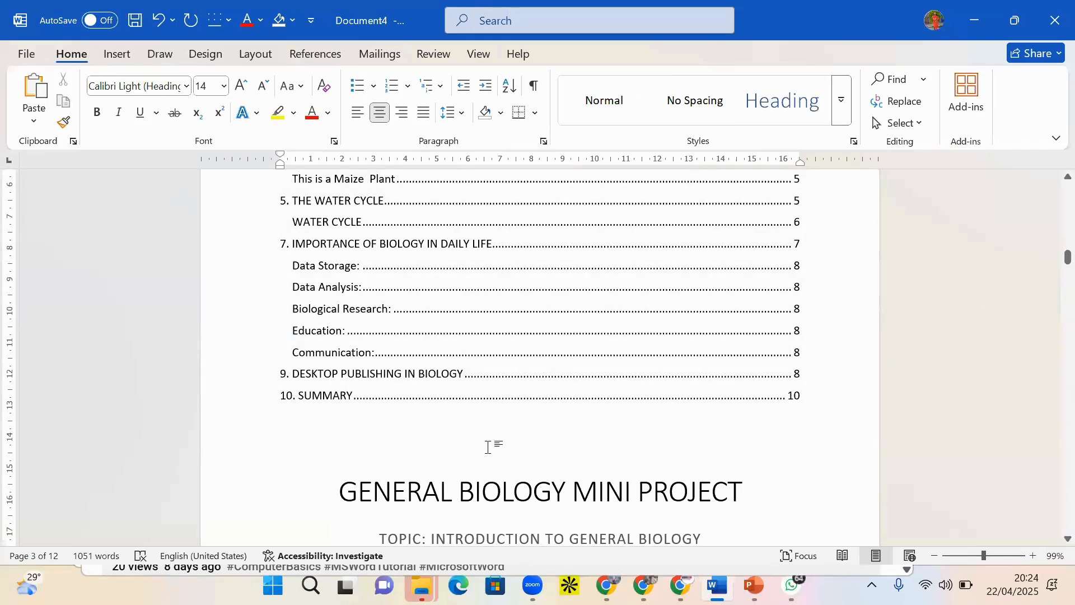
key("Return")
key("Return")
key("Return")
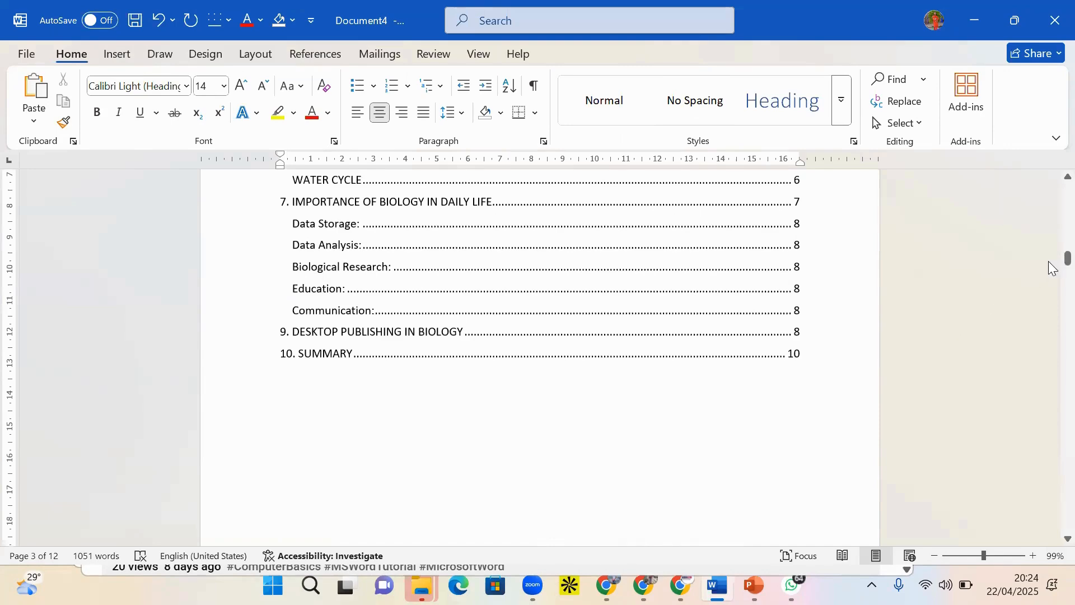
left_click_drag(1067, 260, 1049, 282)
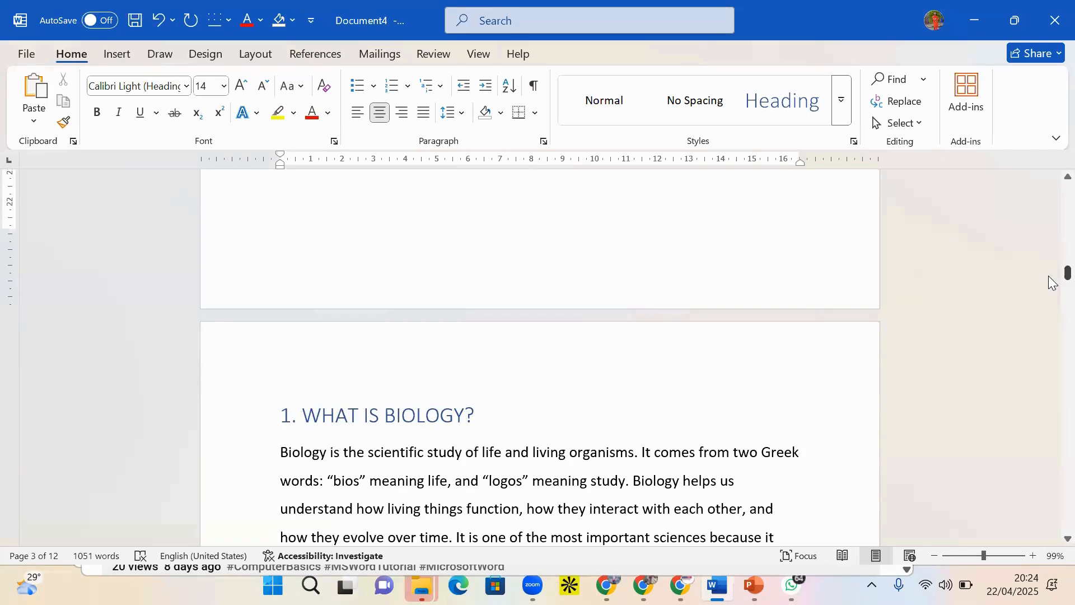
key("Return")
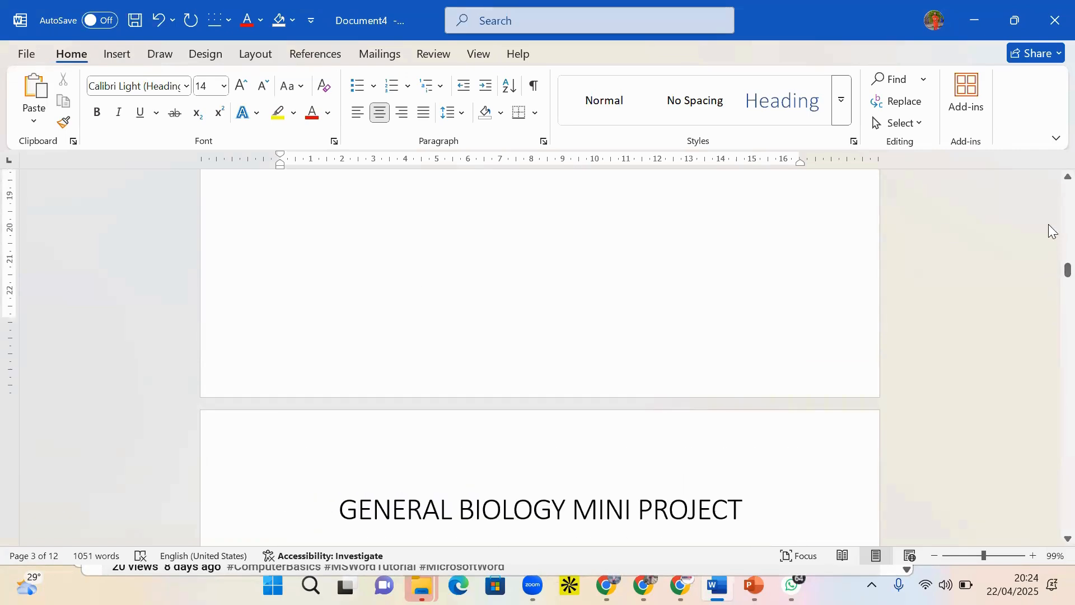
Place the cursor in the GENERAL BIOLOGY MINI PROJECT entry of the table of contents
left_click_drag(1064, 271, 1053, 253)
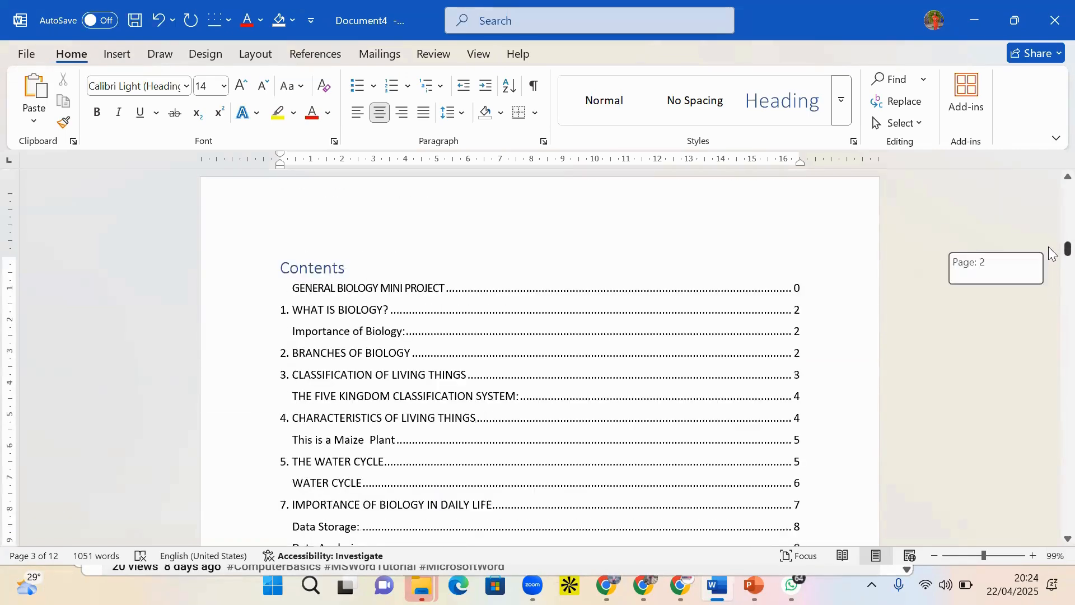
left_click(784, 283)
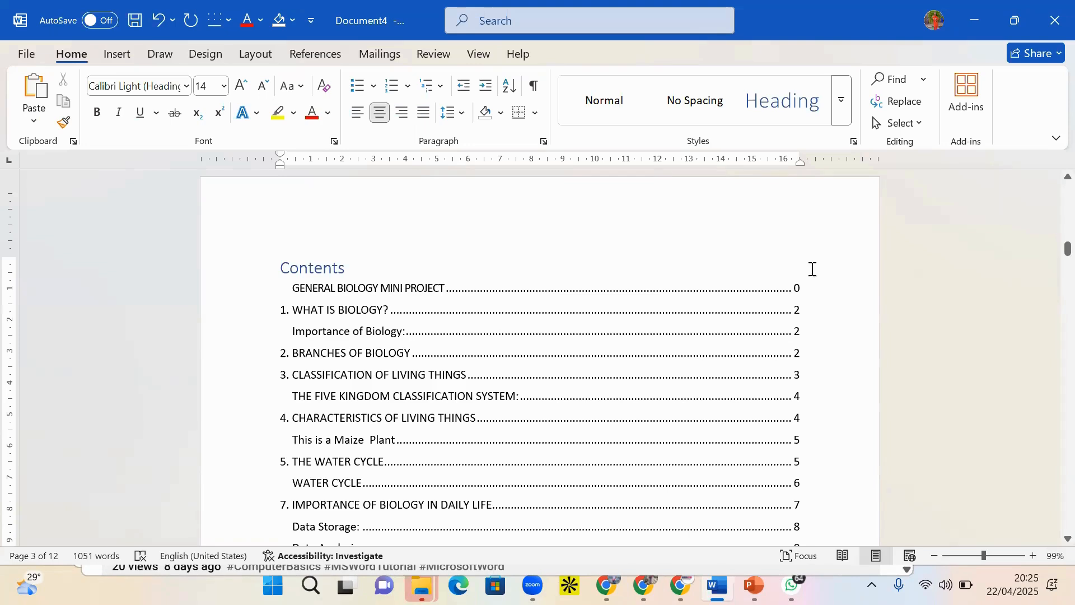
left_click(778, 281)
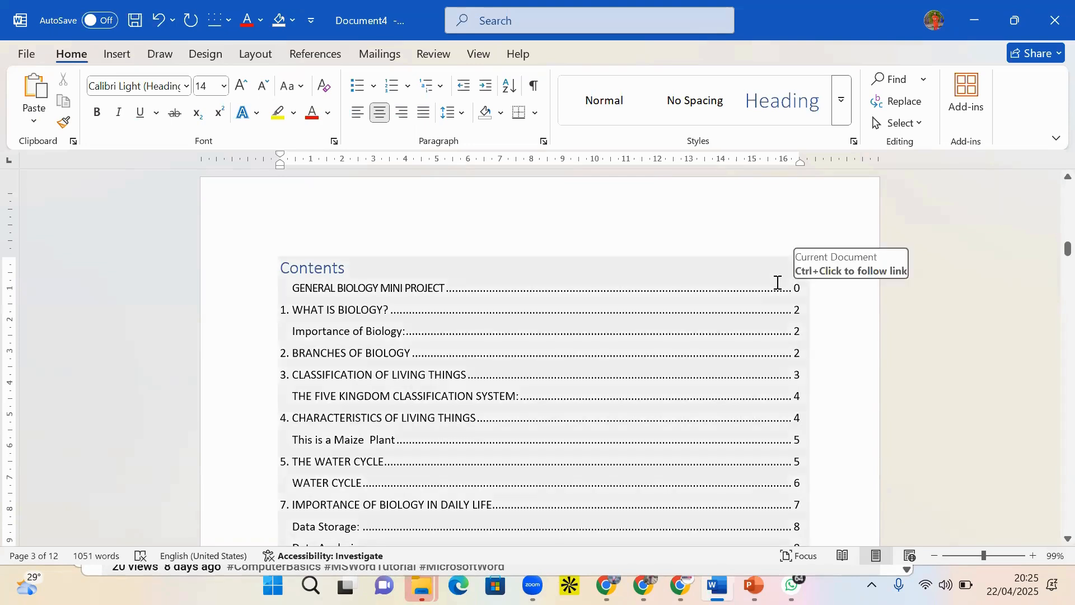